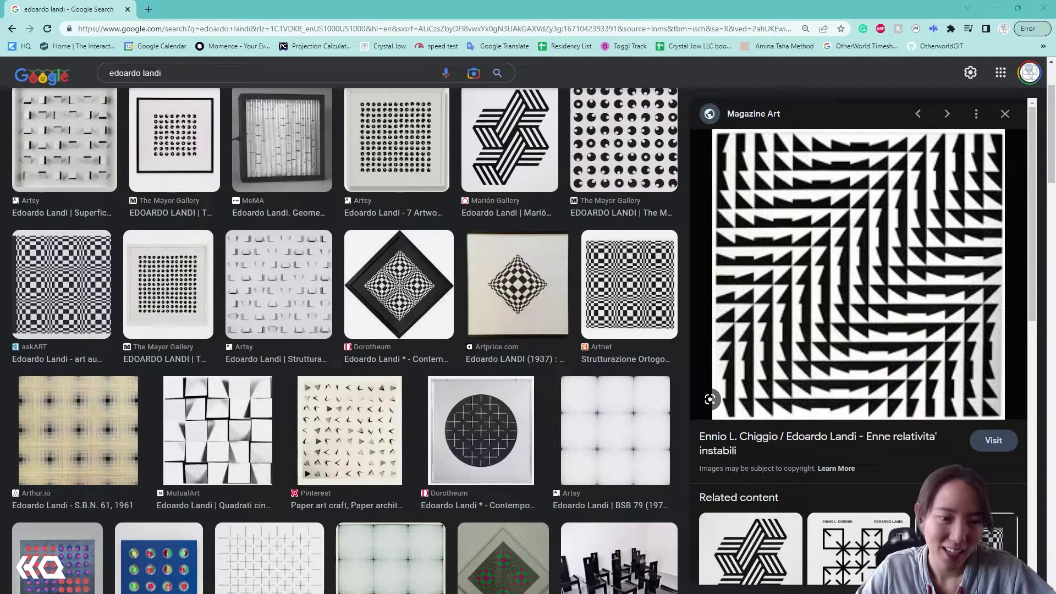
Step: Switch to TouchDesigner and move the floating square1 preview window to show the finished example pattern
key(alt+Tab)
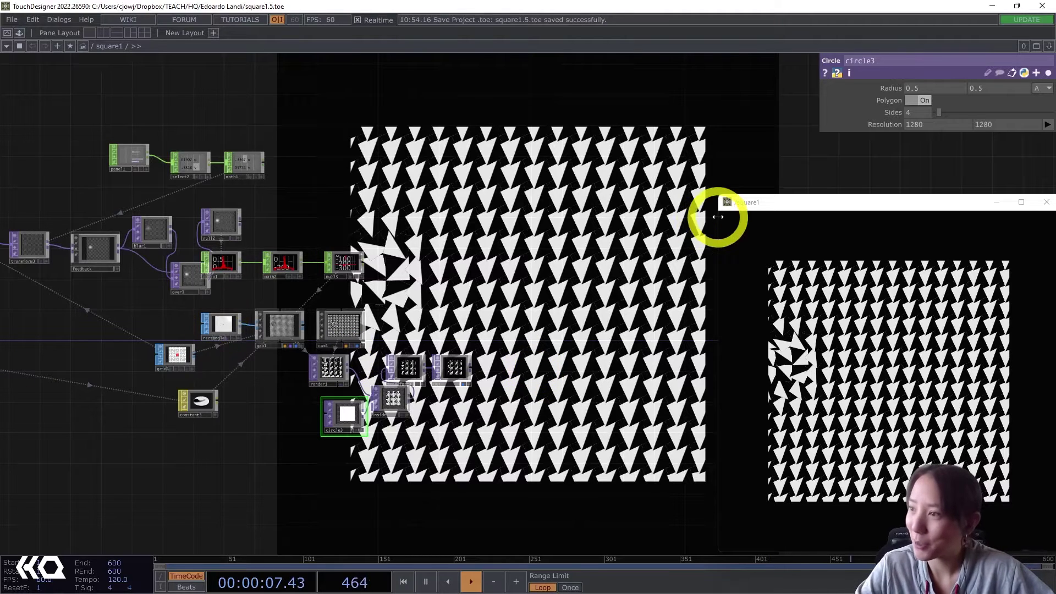
drag(778, 203, 439, 114)
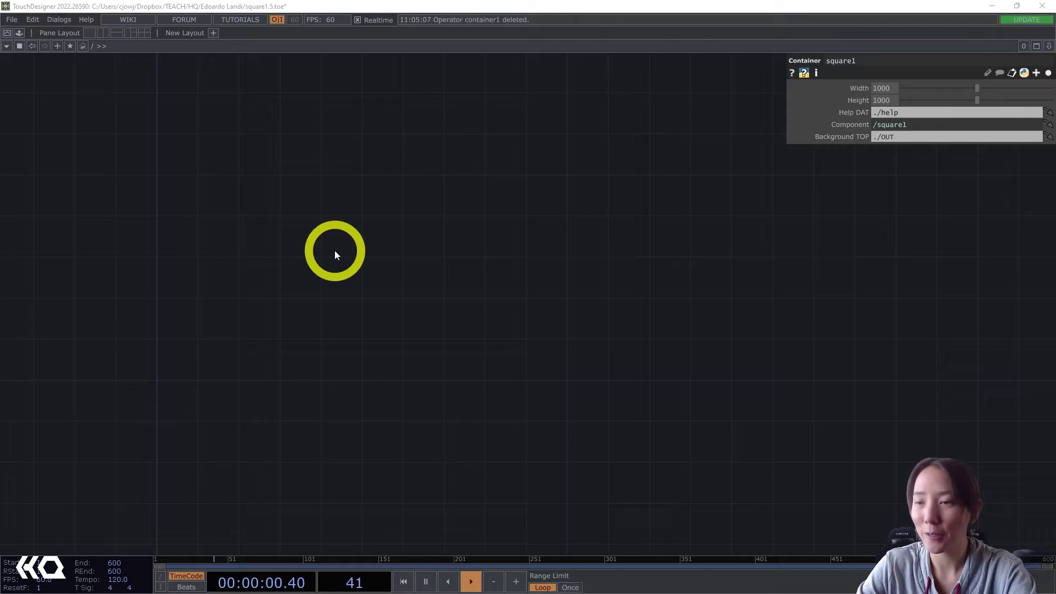
Step: Add a Container COMP to the empty root network
click(335, 252)
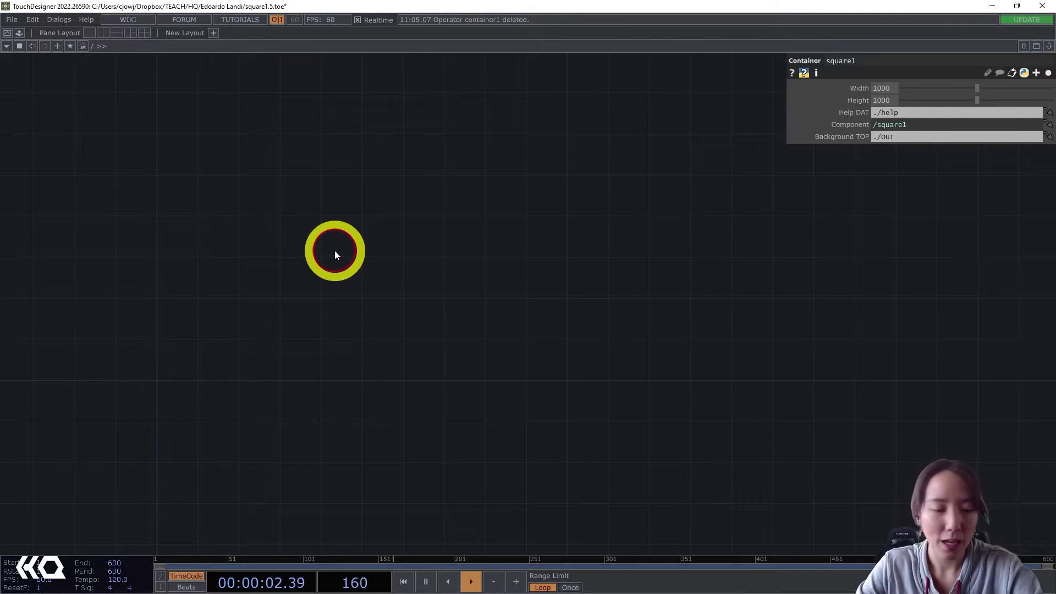
key(Tab)
text(con)
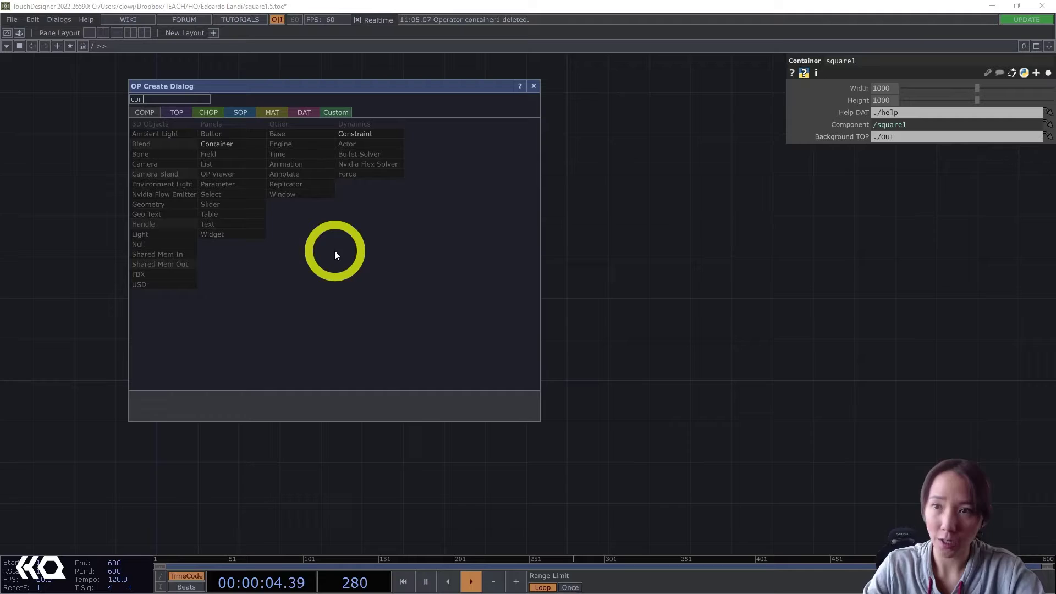
click(226, 144)
click(443, 232)
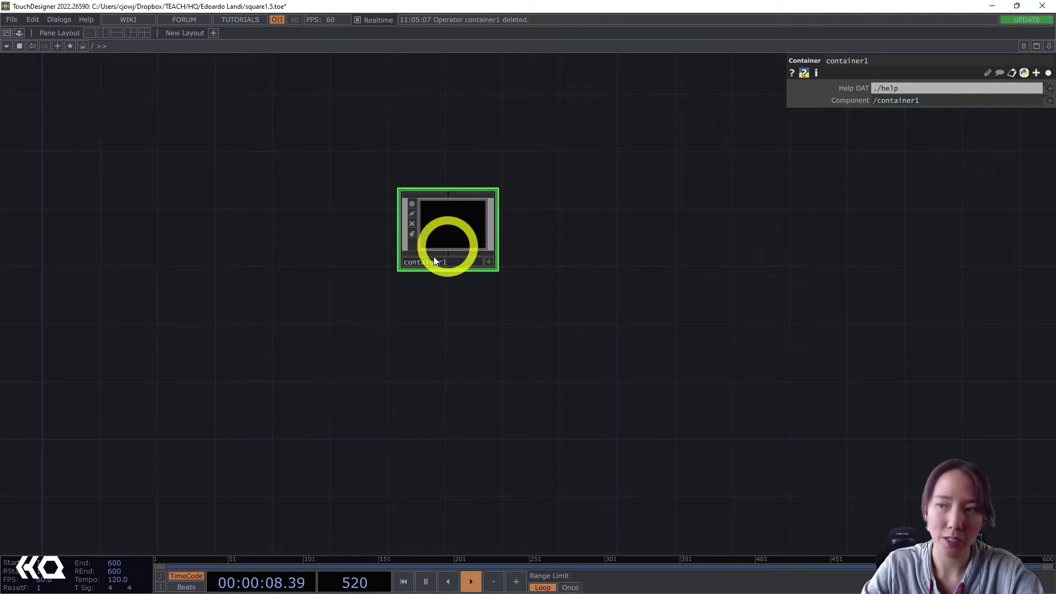
Step: Rename the new container to visual and enter its network
click(423, 262)
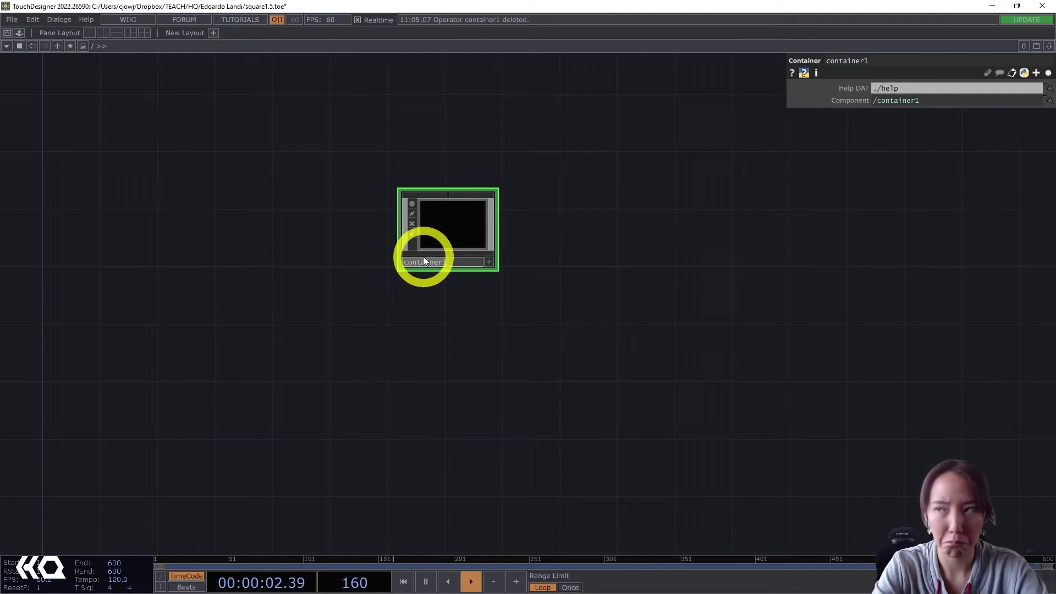
scroll(424, 258, up, 2)
click(448, 266)
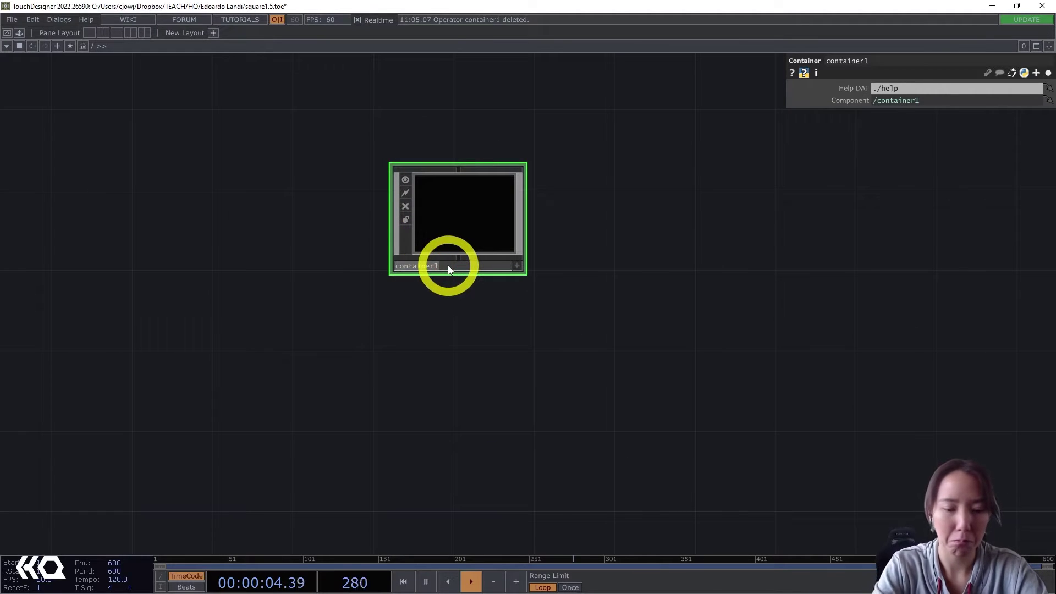
text(voi)
key(BackSpace)
text(isual)
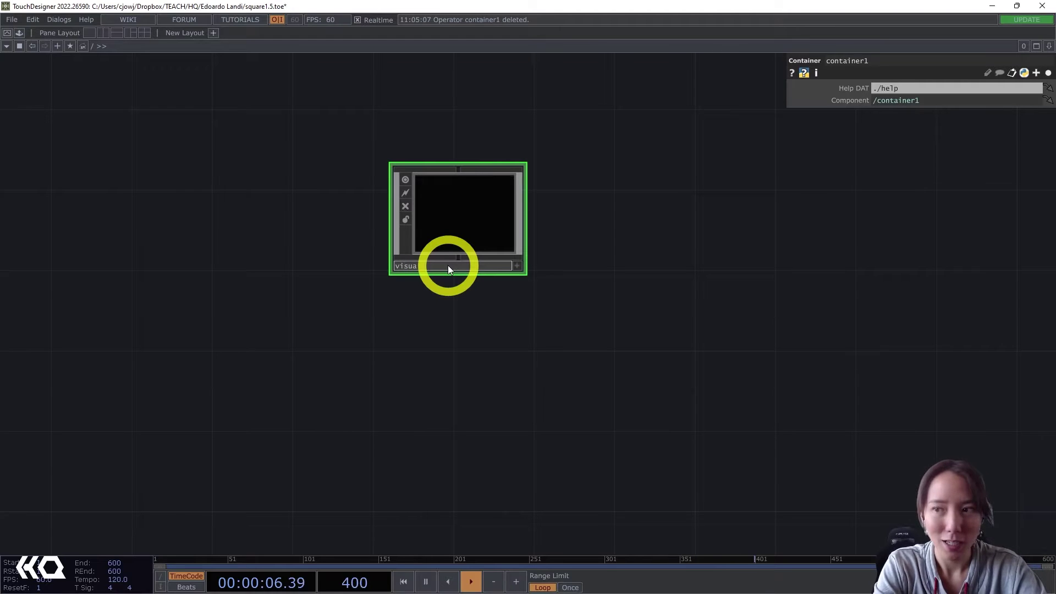
key(Return)
scroll(447, 265, up, 2)
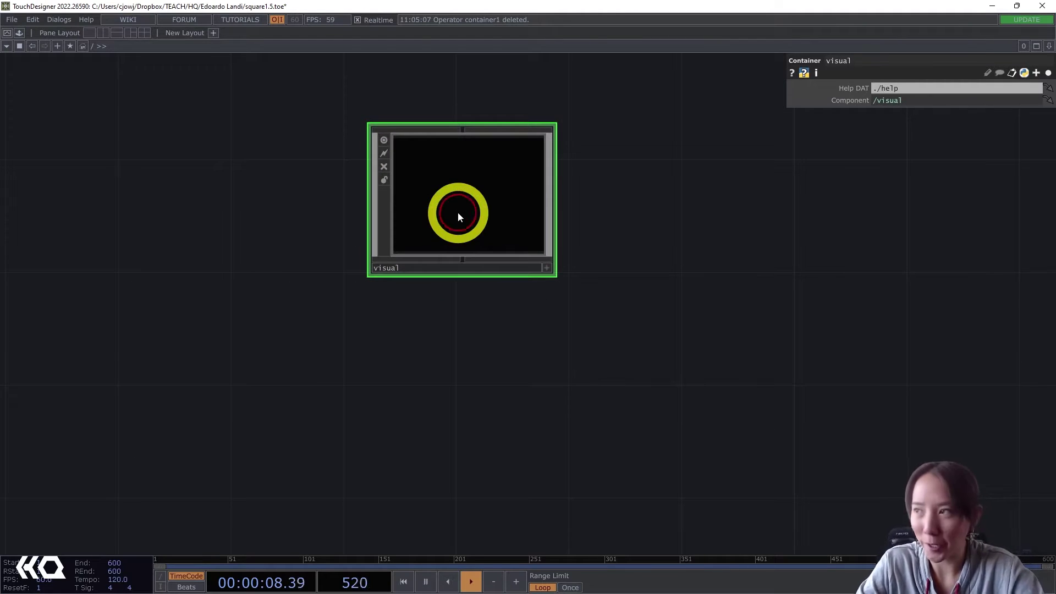
scroll(458, 213, up, 2)
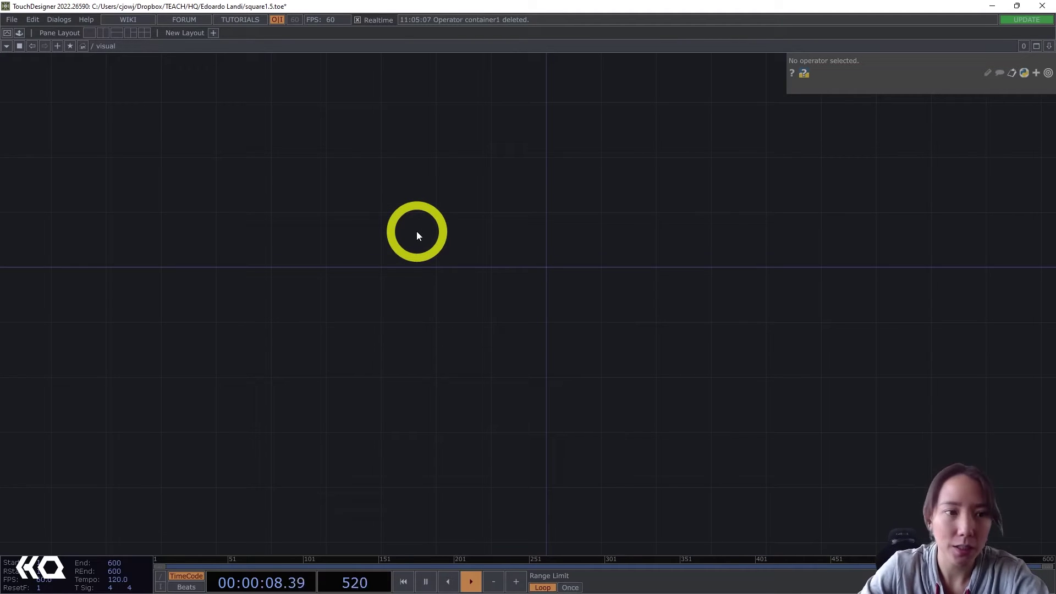
Step: Add a Circle TOP inside the visual container
key(Tab)
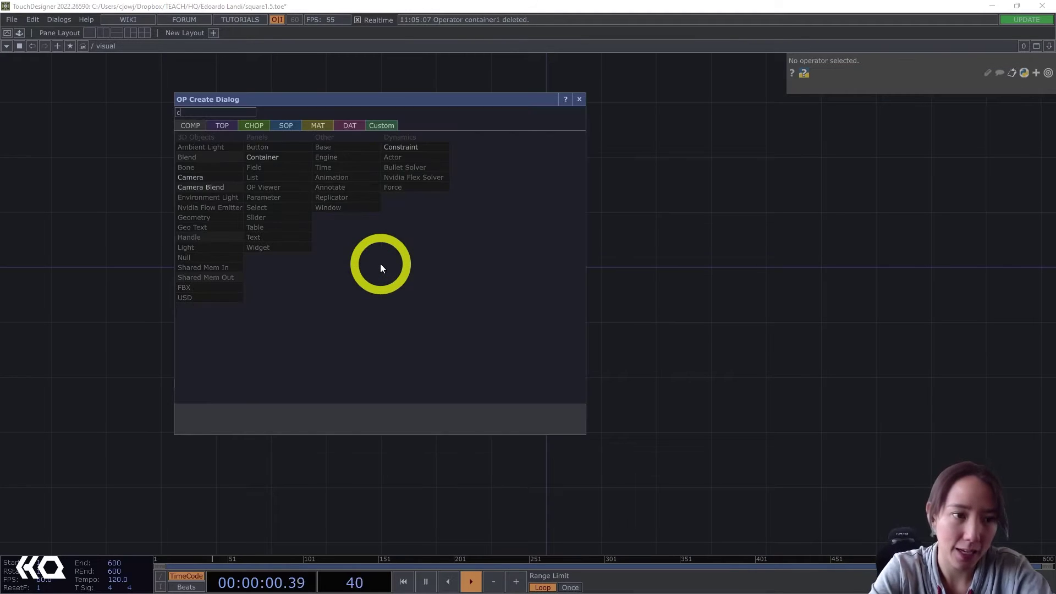
text(circl)
click(214, 124)
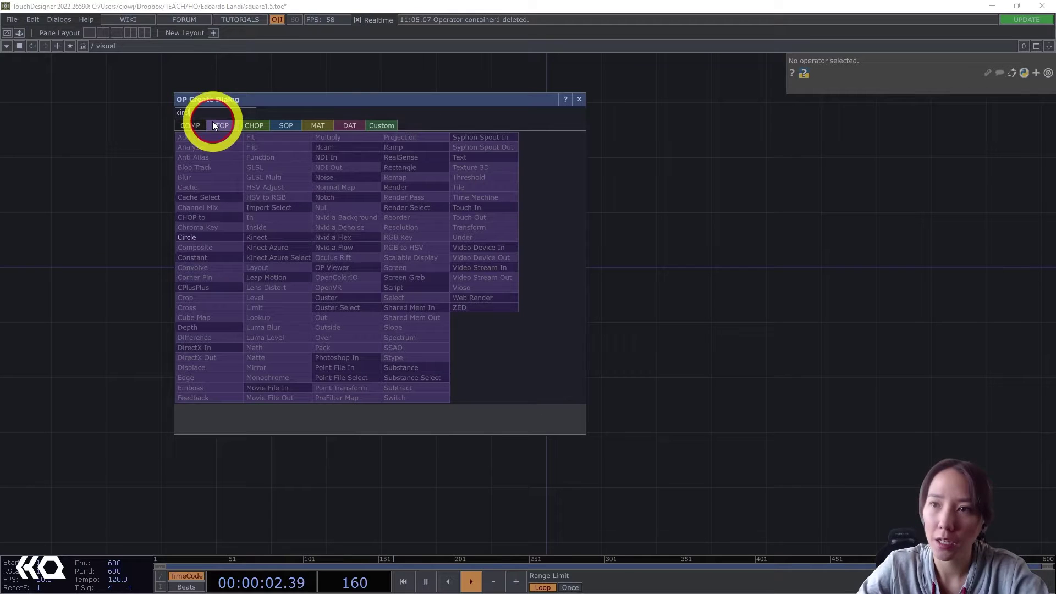
click(217, 238)
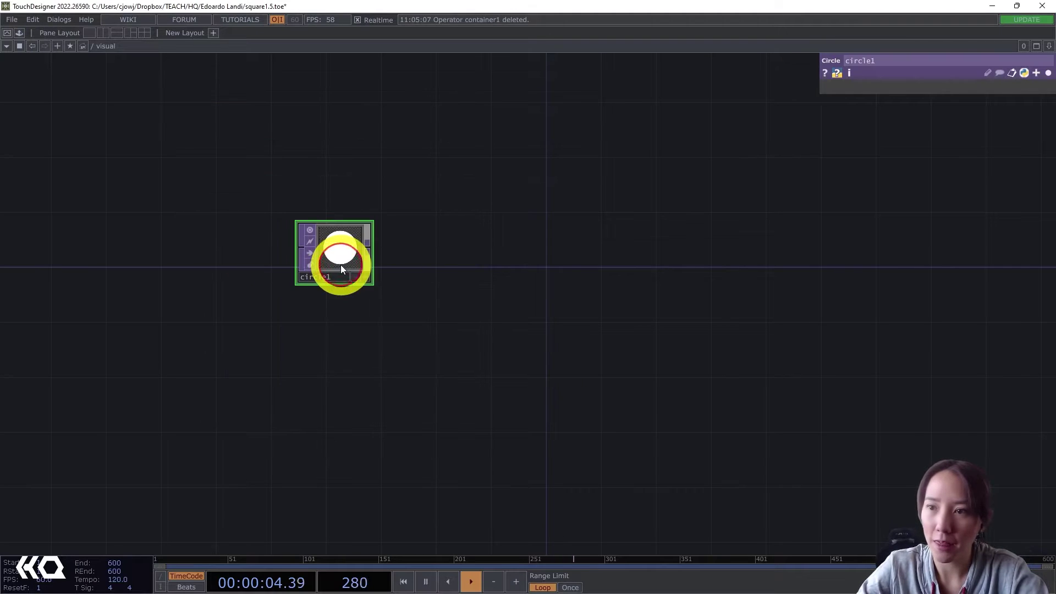
click(339, 258)
Step: Show all parameters of the Circle TOP and turn it into a polygon with 4 sides
click(1048, 72)
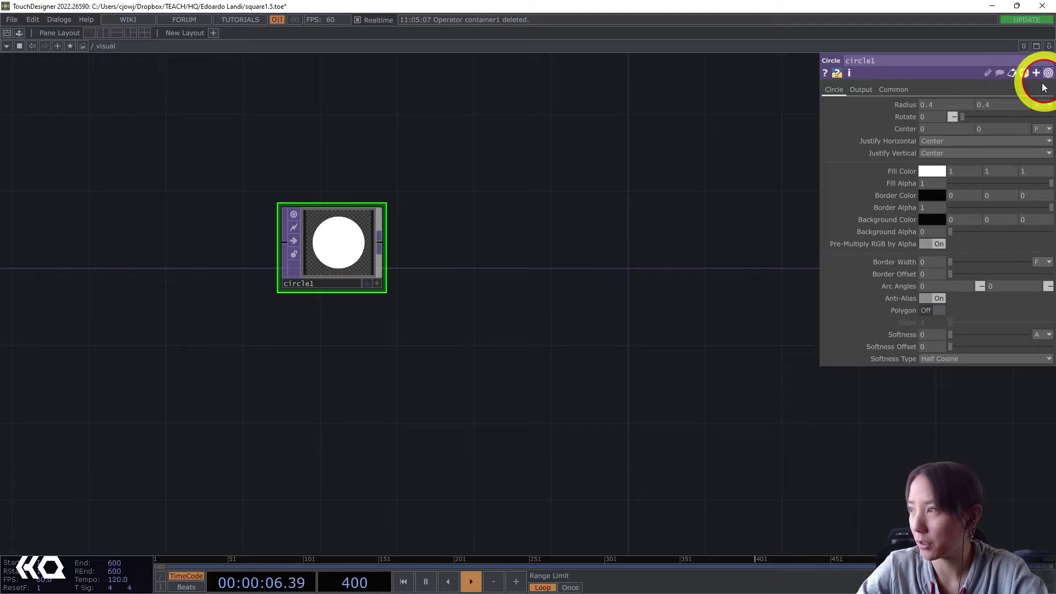
click(925, 309)
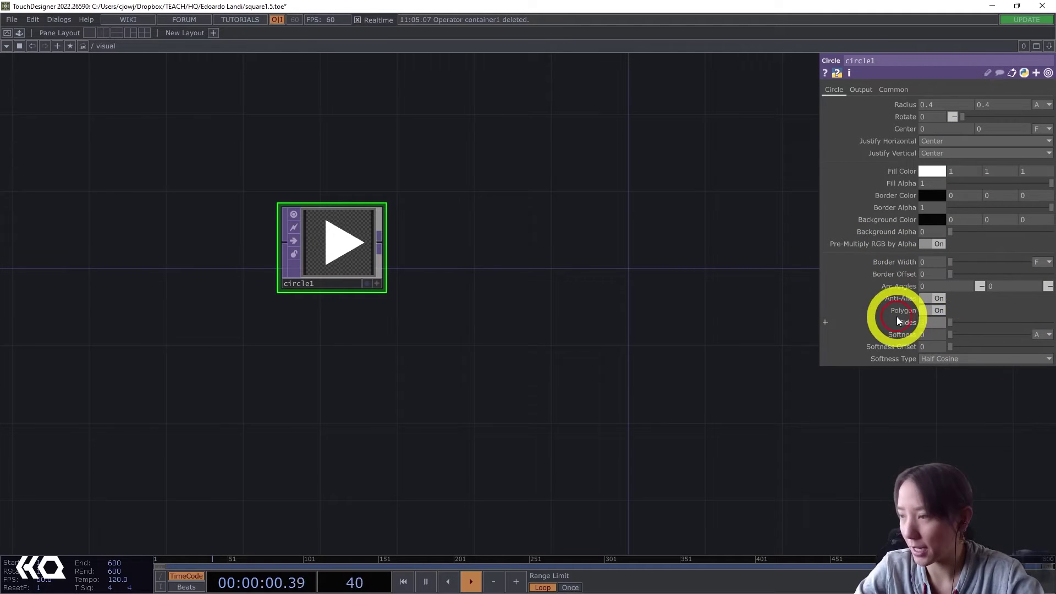
text(4)
click(669, 245)
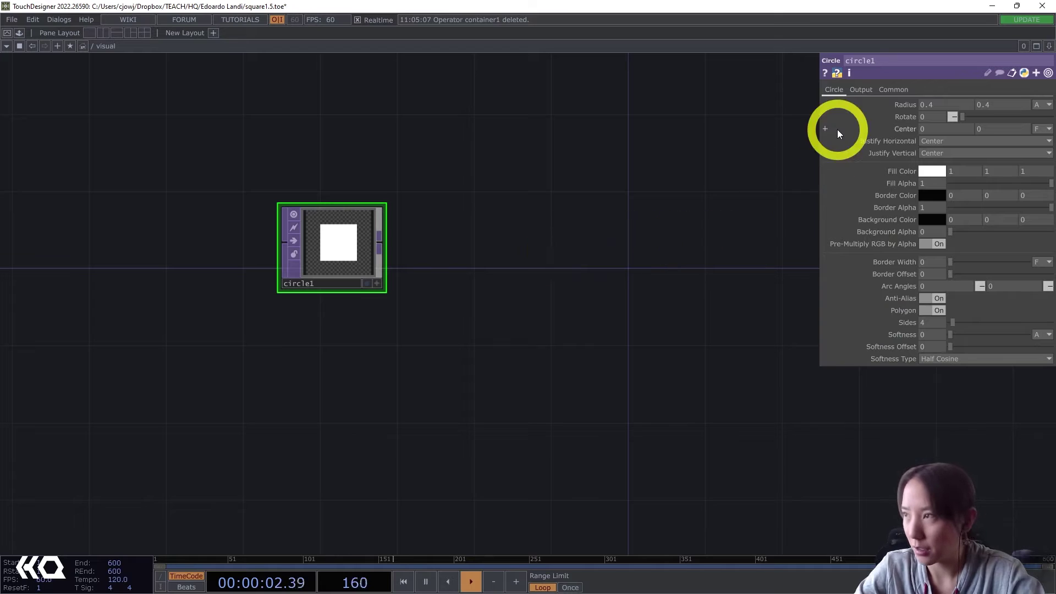
Step: Set the Circle TOP's resolution to 200 by 200
click(897, 89)
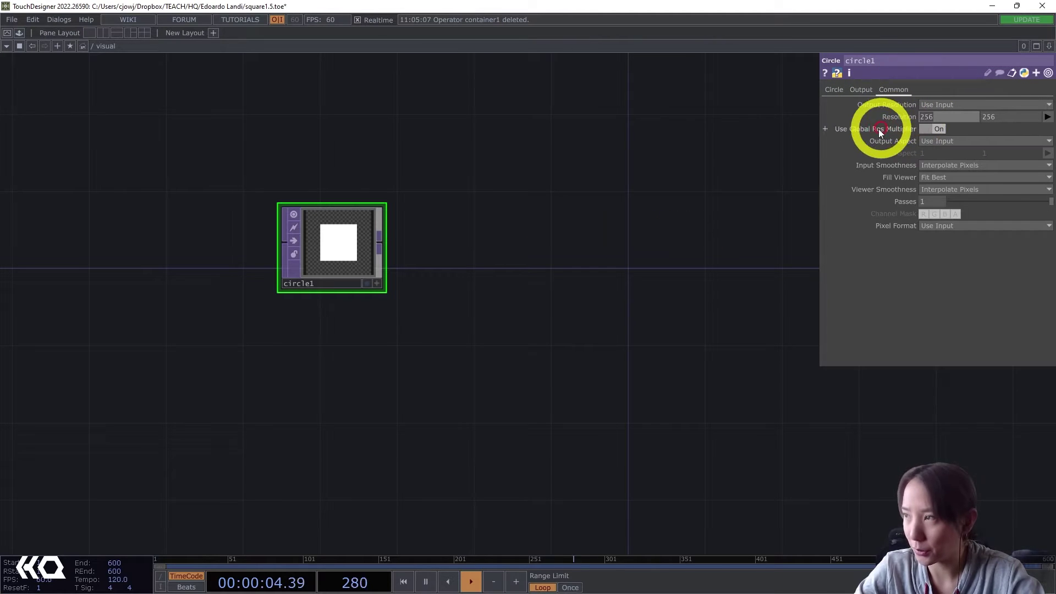
text(200)
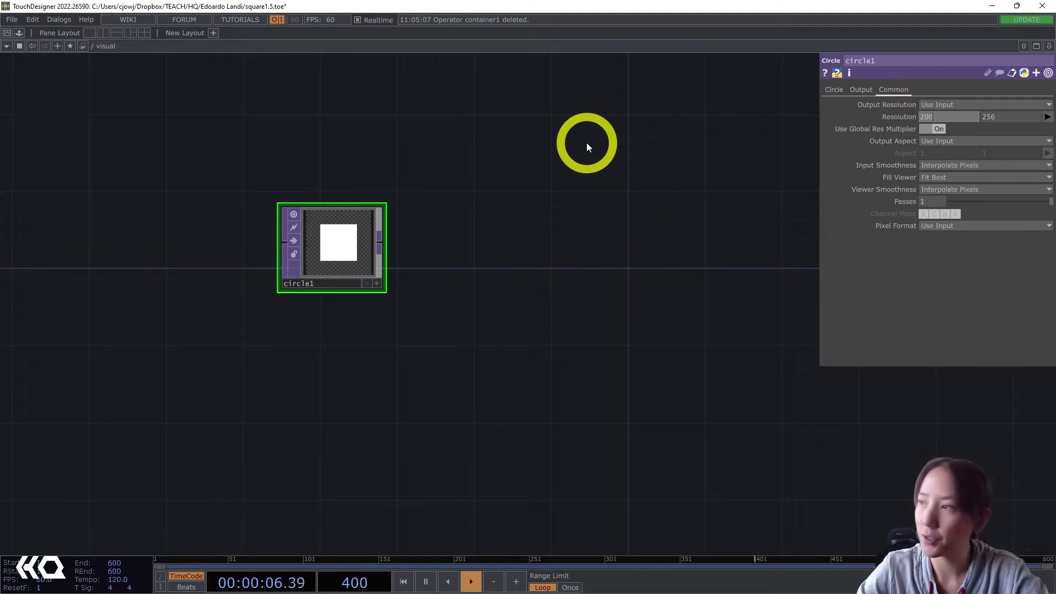
click(994, 115)
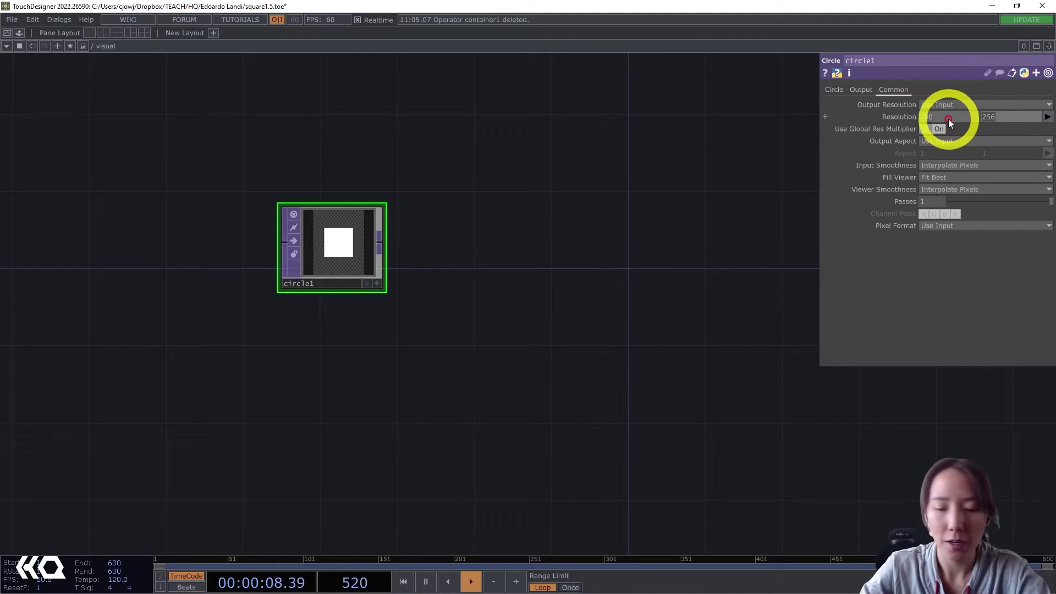
text(200)
key(Return)
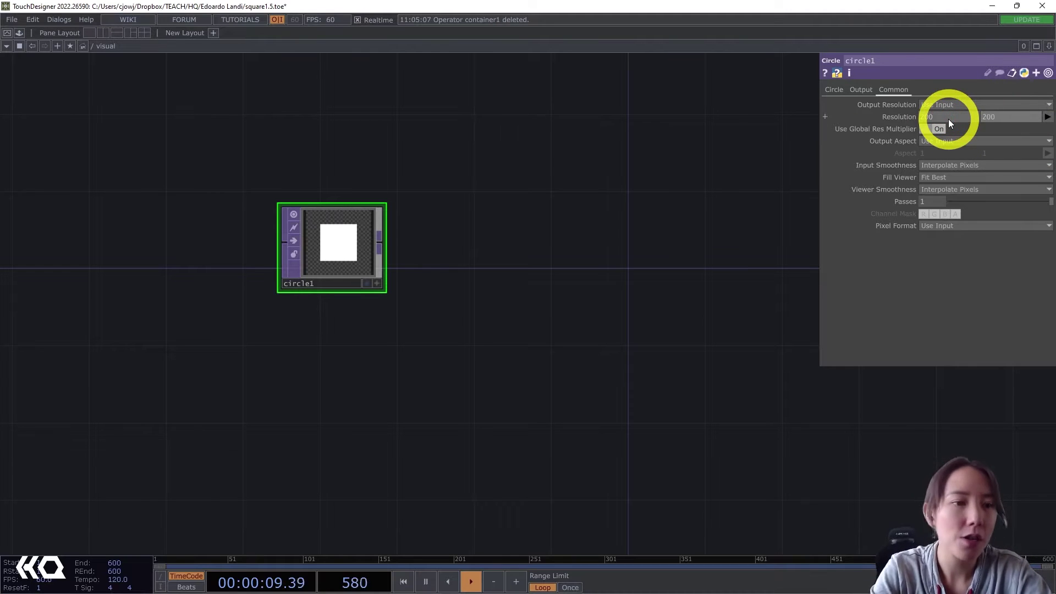
Step: Set both radius values of the Circle TOP to 0.5
click(834, 90)
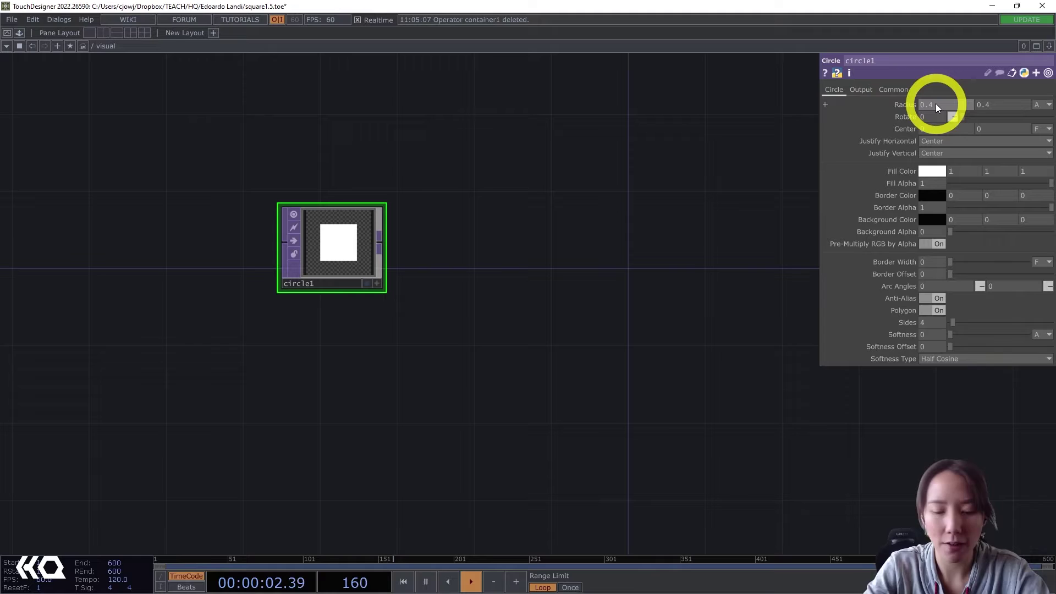
click(936, 104)
text(0.5)
click(994, 104)
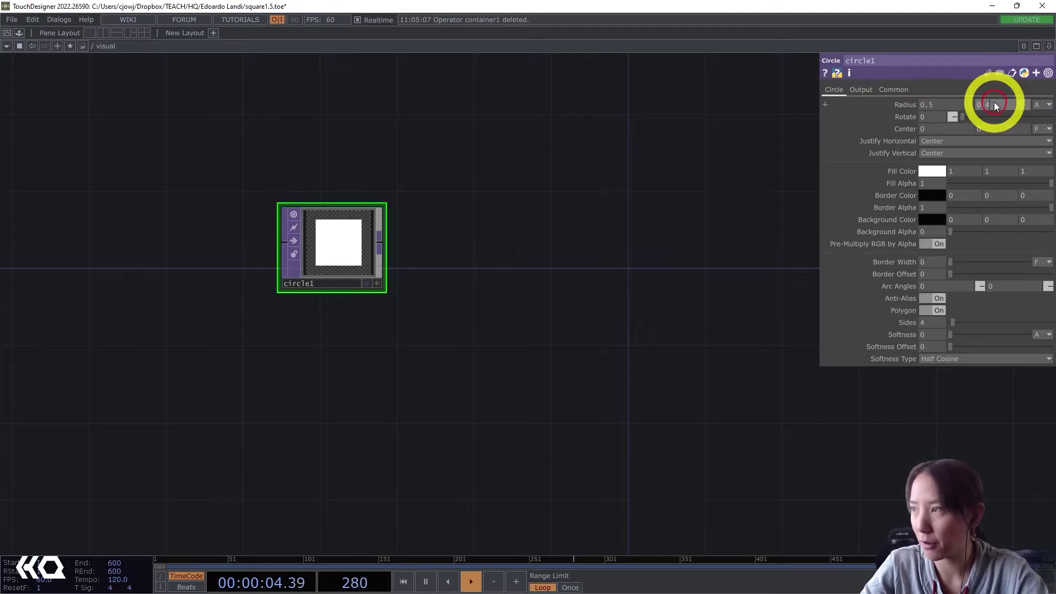
text(0.5)
key(Return)
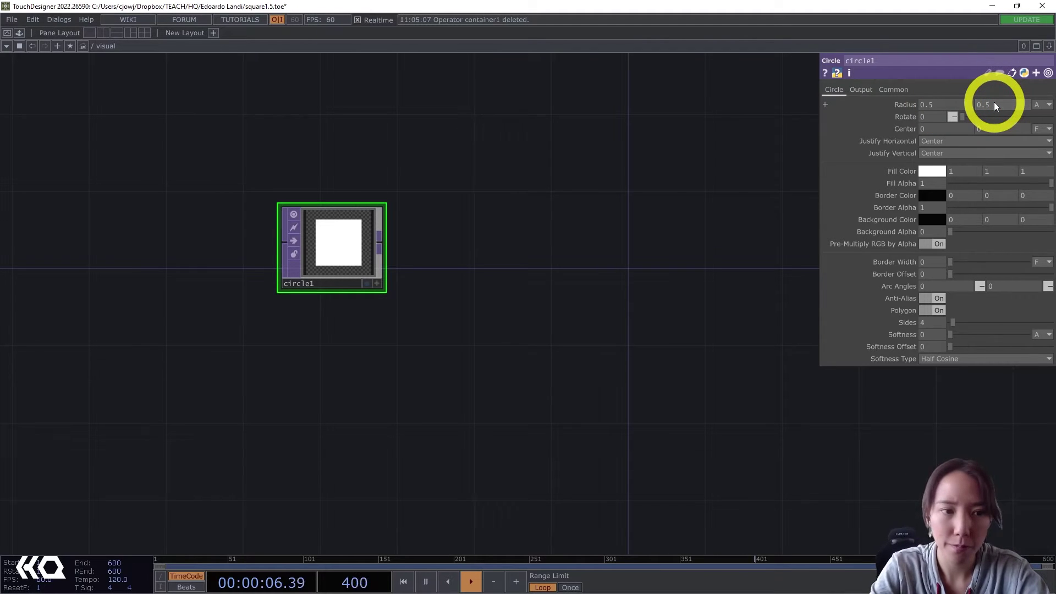
Step: Rotate the square in the Circle TOP to 45 degrees and set its vertical center to 0.5
click(298, 284)
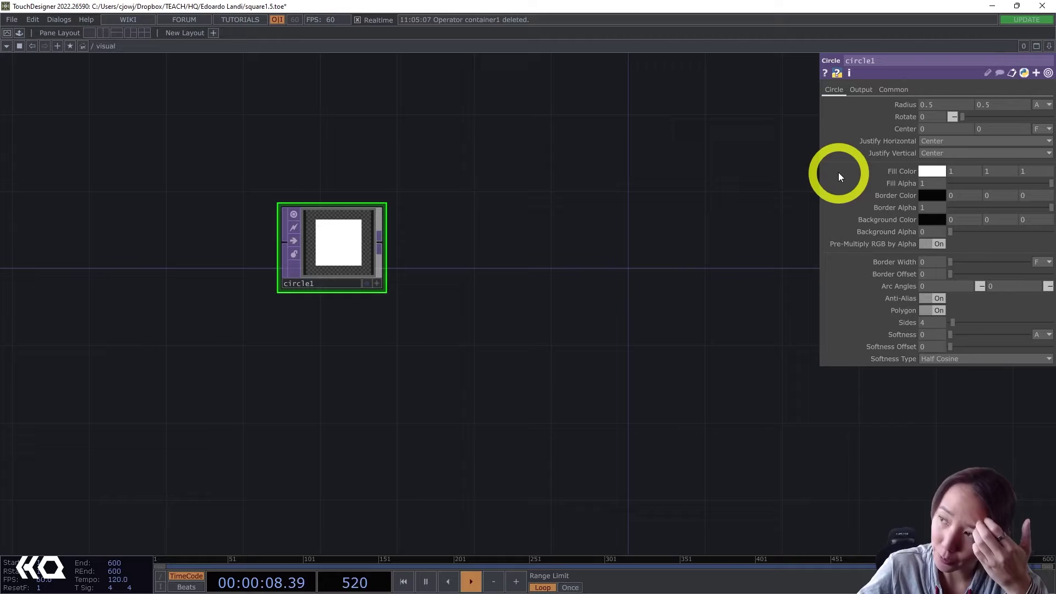
click(914, 114)
text(45)
key(Return)
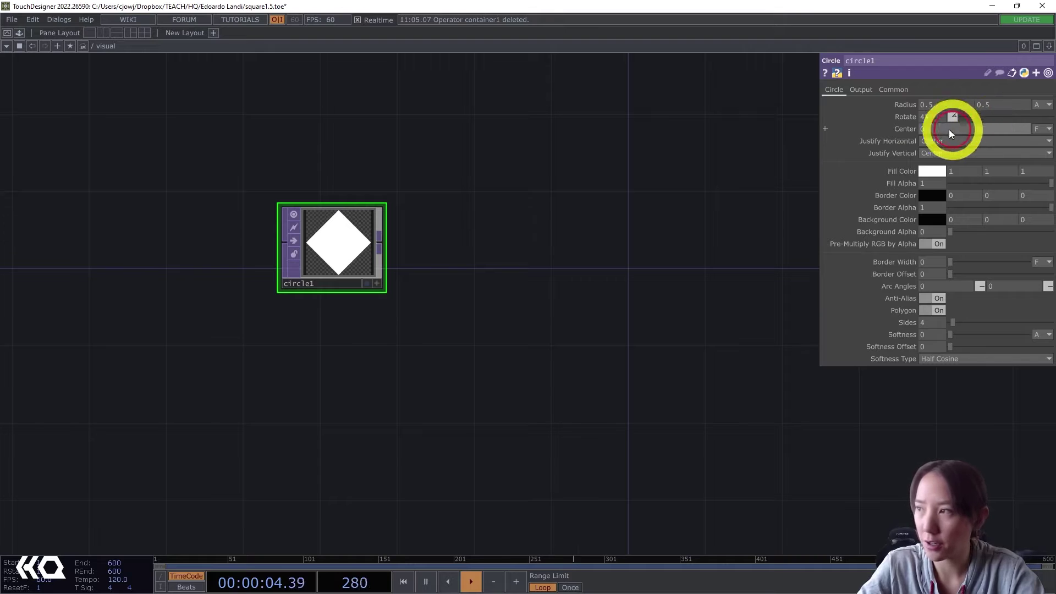
click(906, 129)
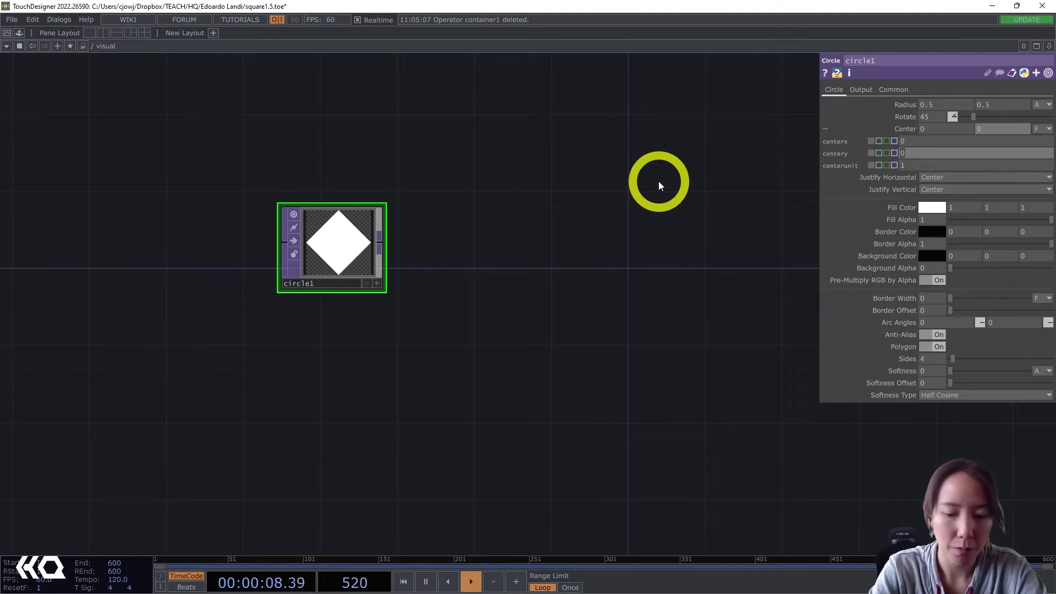
text(.)
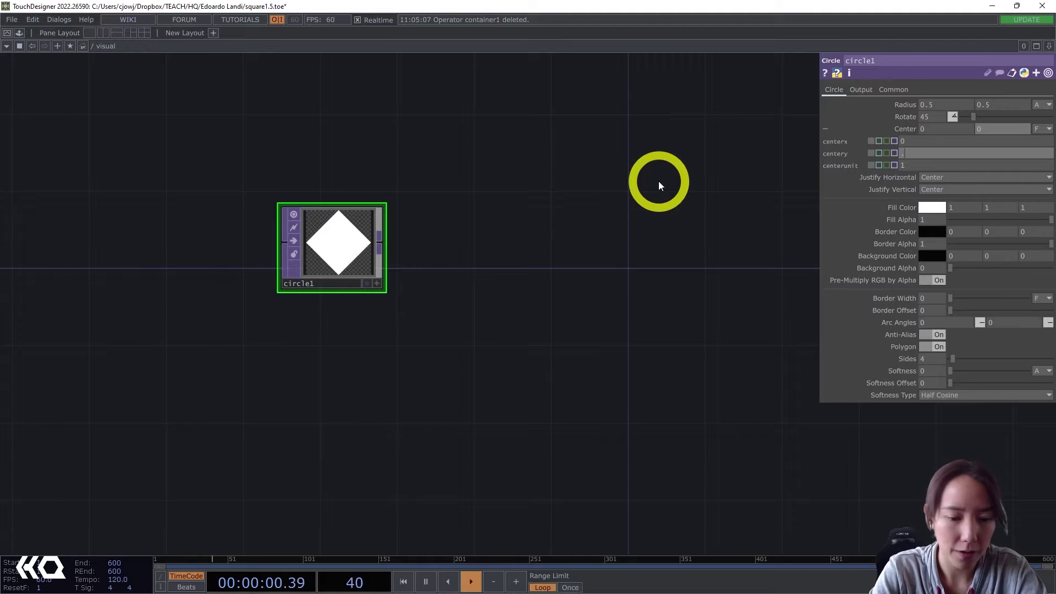
text(5)
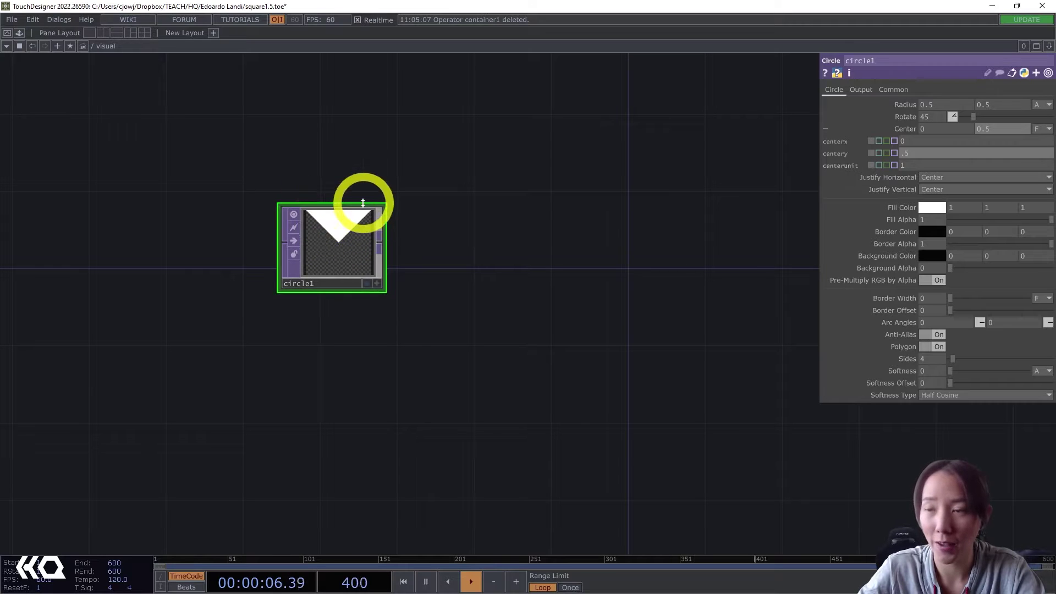
Step: Add a Transform TOP fed by the Circle TOP and set its rotation to 90 degrees
click(371, 253)
drag(406, 285, 360, 286)
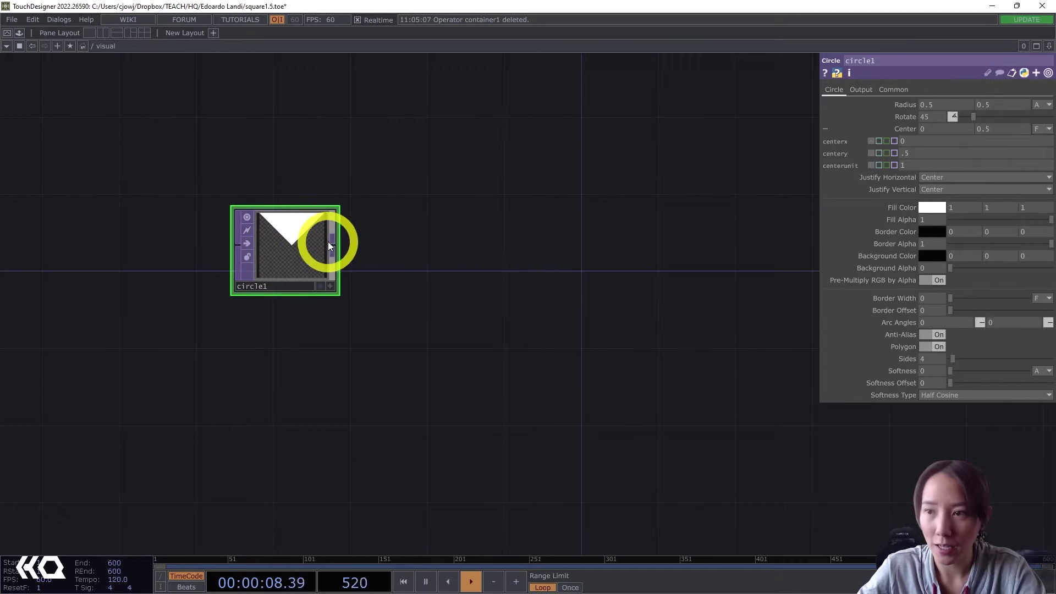
key(Tab)
text(tran)
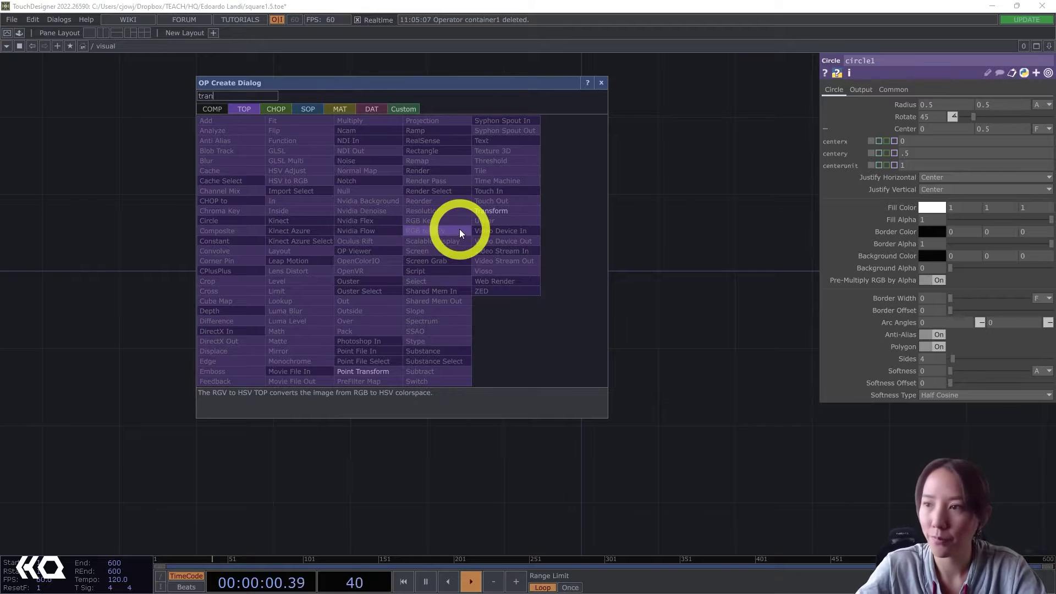
click(503, 211)
click(417, 246)
drag(336, 249, 429, 248)
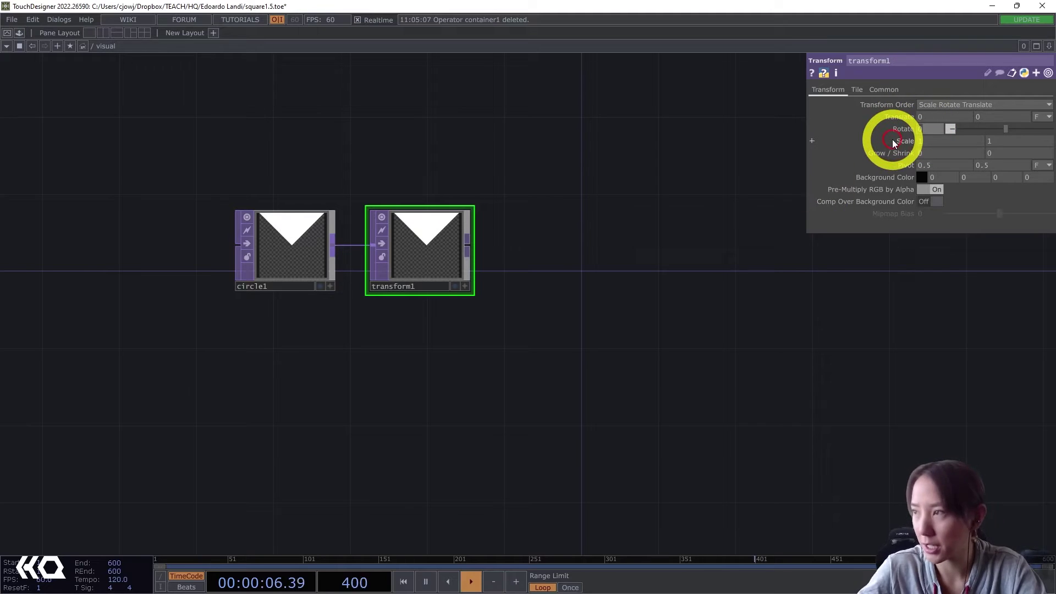
text(90)
key(Return)
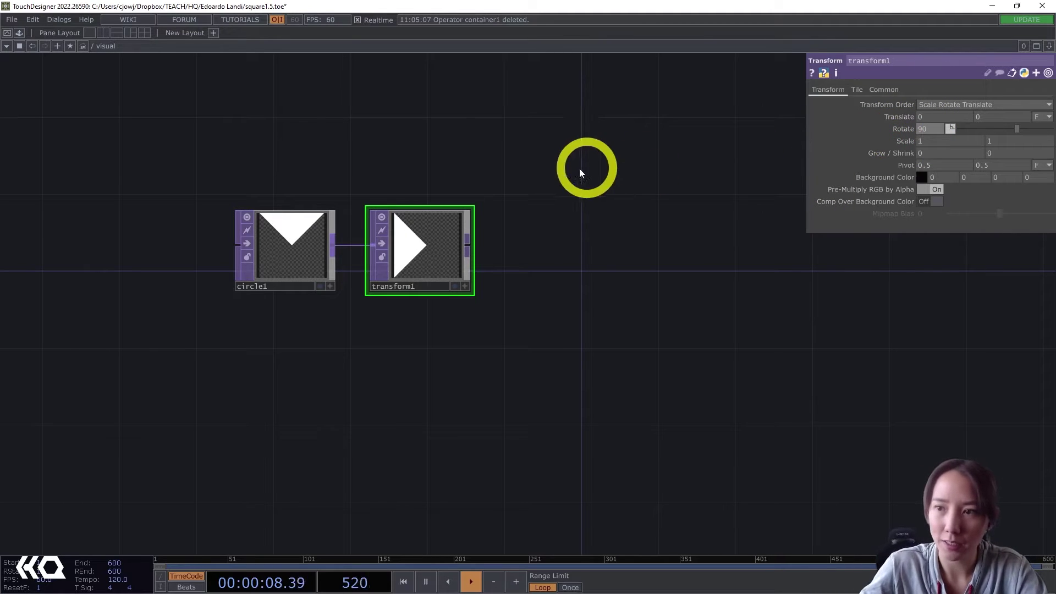
Step: Place an Add TOP beyond the Transform TOP and move the Transform TOP below the row of nodes
click(487, 243)
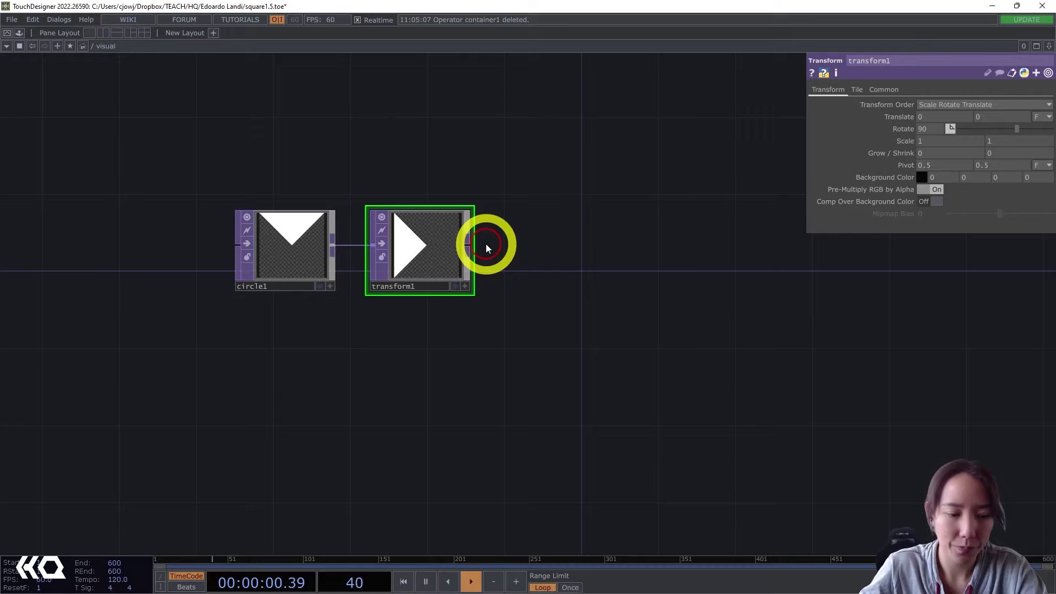
text(add)
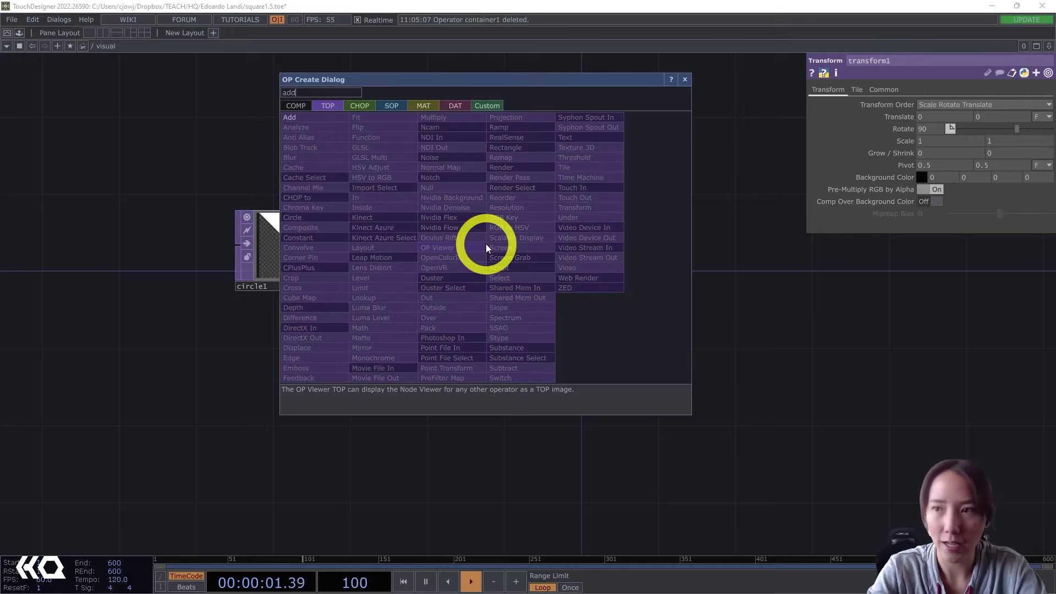
click(306, 120)
click(555, 250)
drag(413, 242, 394, 297)
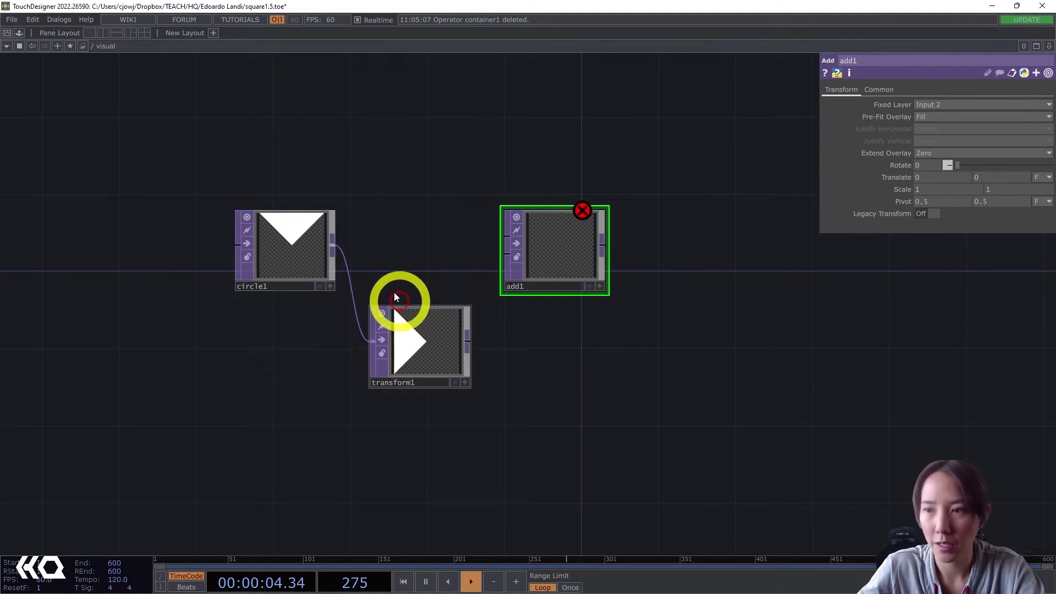
Step: Connect the Circle TOP to the first input and the Transform TOP to the second input of the Add TOP
drag(333, 246, 509, 238)
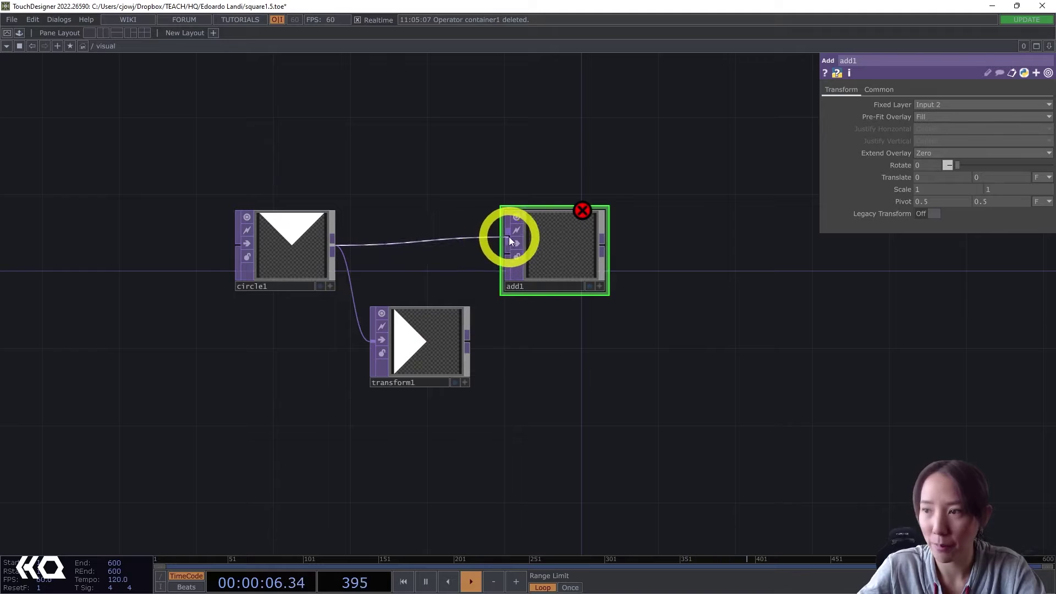
drag(466, 344, 504, 258)
drag(603, 361, 431, 384)
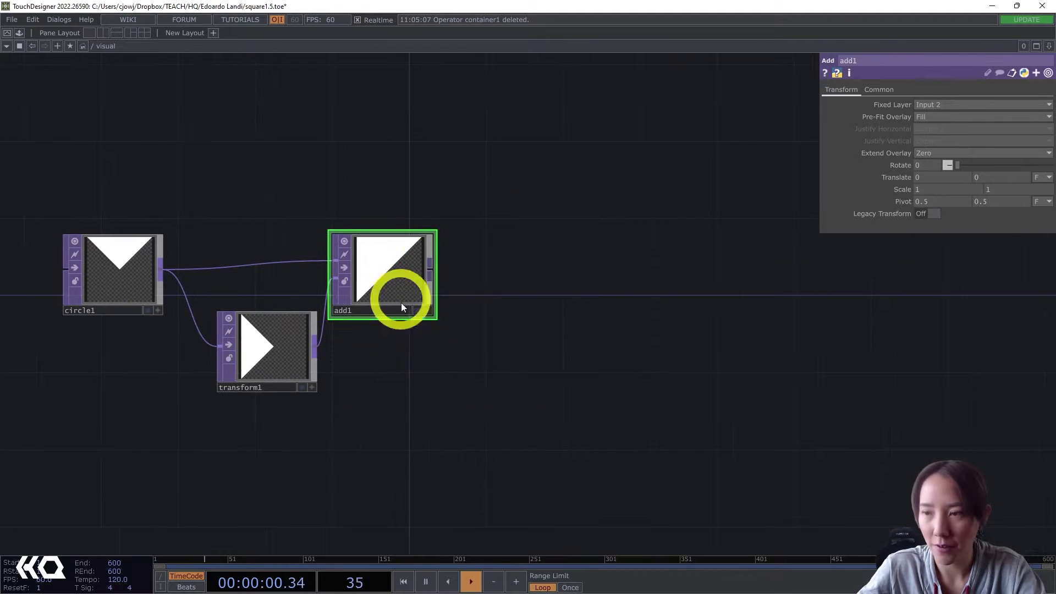
Step: Append a Transform TOP to the Add TOP and turn on Comp Over Background Color with the black background
right_click(430, 269)
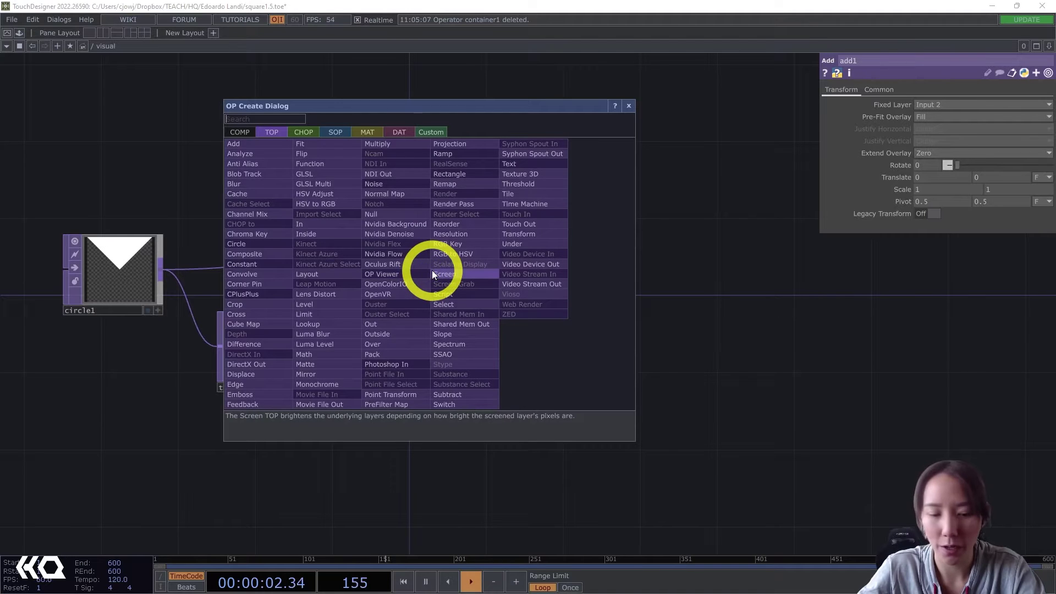
text(tra)
click(534, 236)
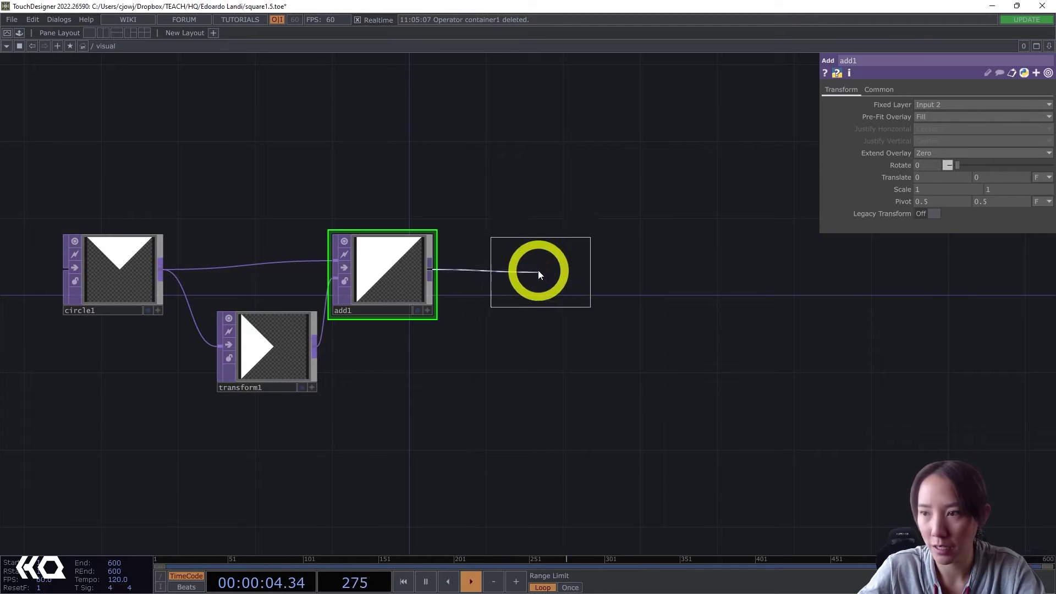
click(550, 268)
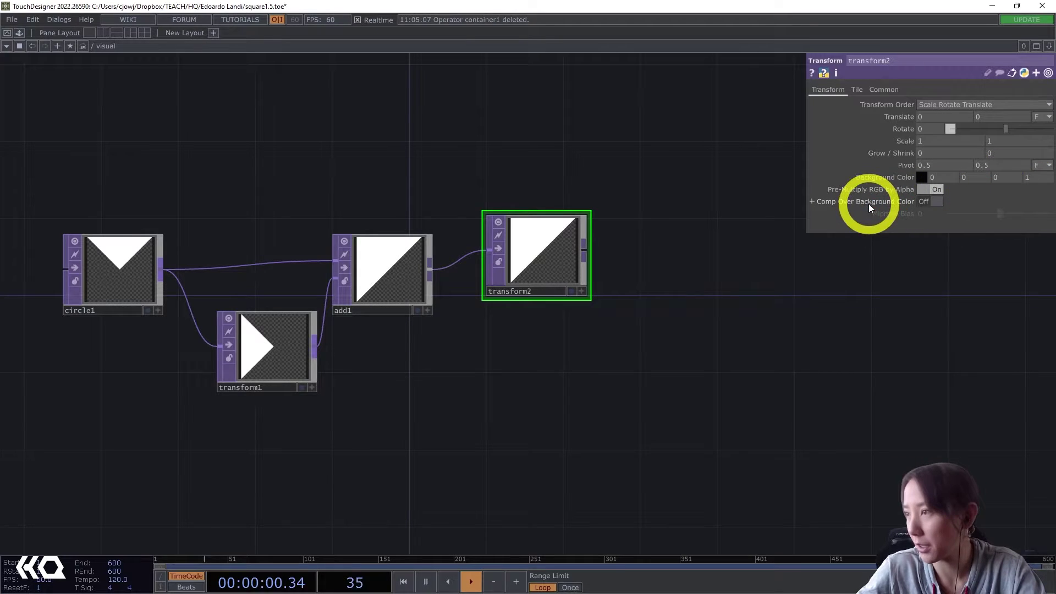
click(929, 201)
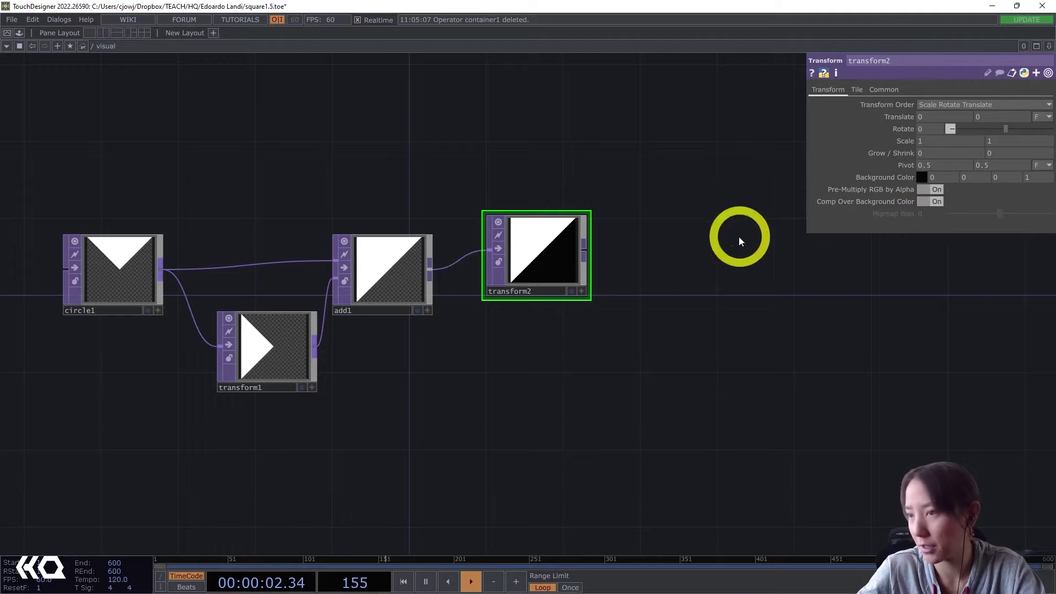
drag(553, 234, 452, 268)
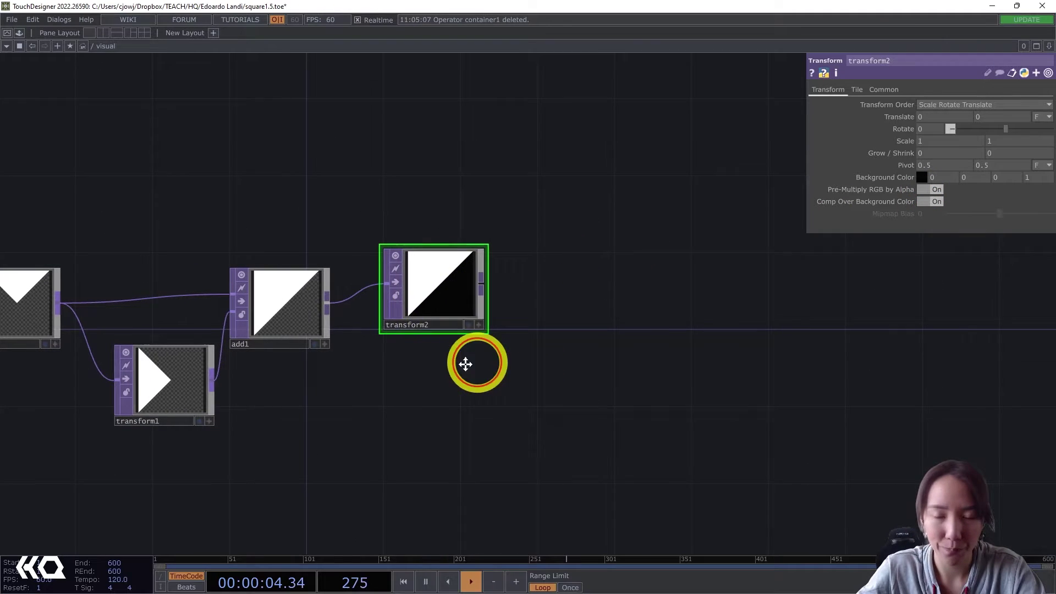
Step: Append a Null TOP to the second Transform TOP, rename it shape, and line it up with the row of nodes
drag(466, 364, 421, 371)
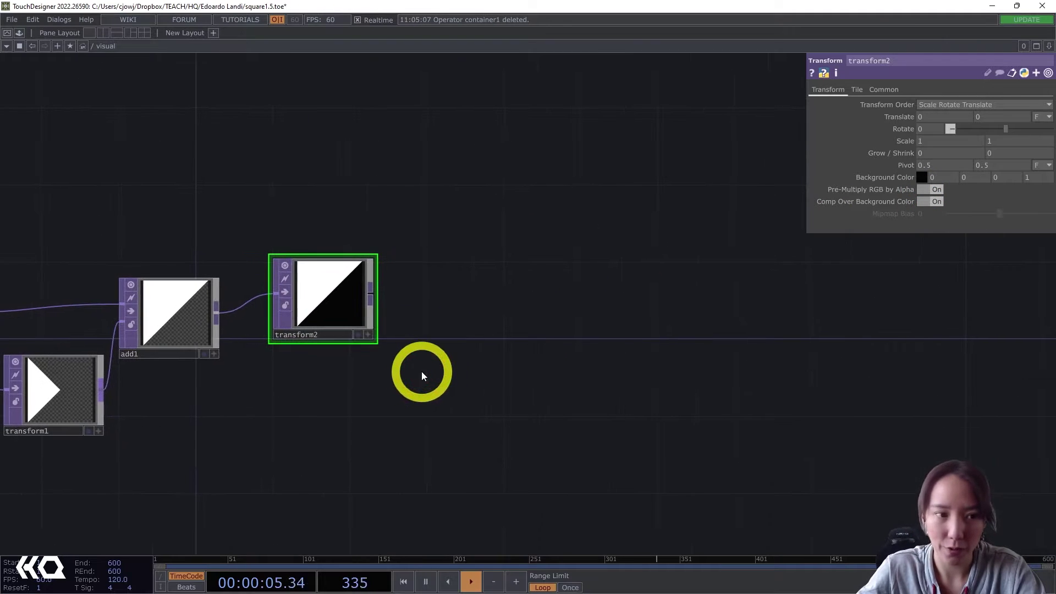
click(371, 293)
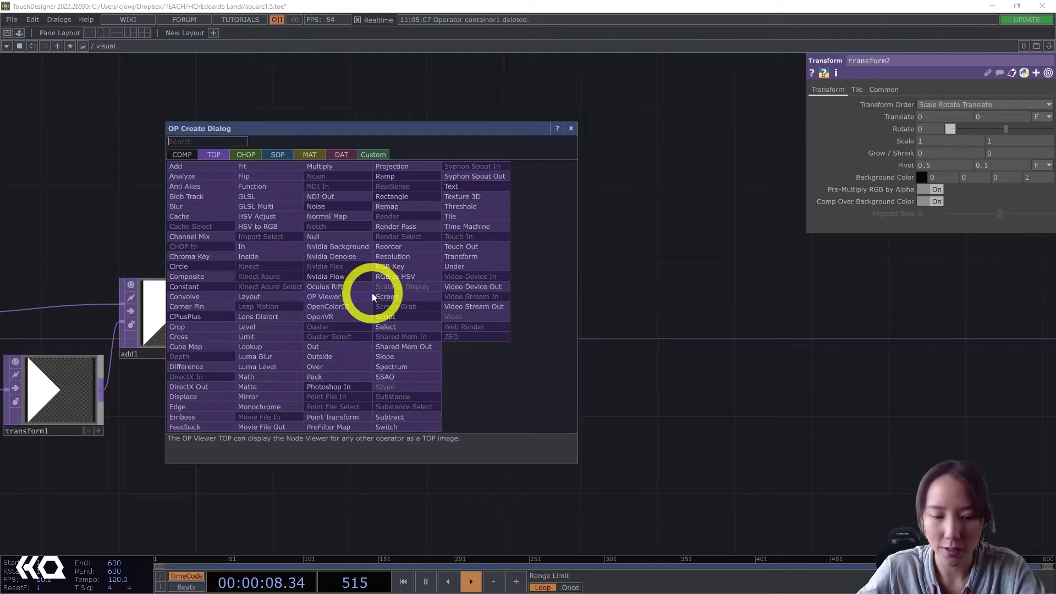
text(nu)
click(336, 235)
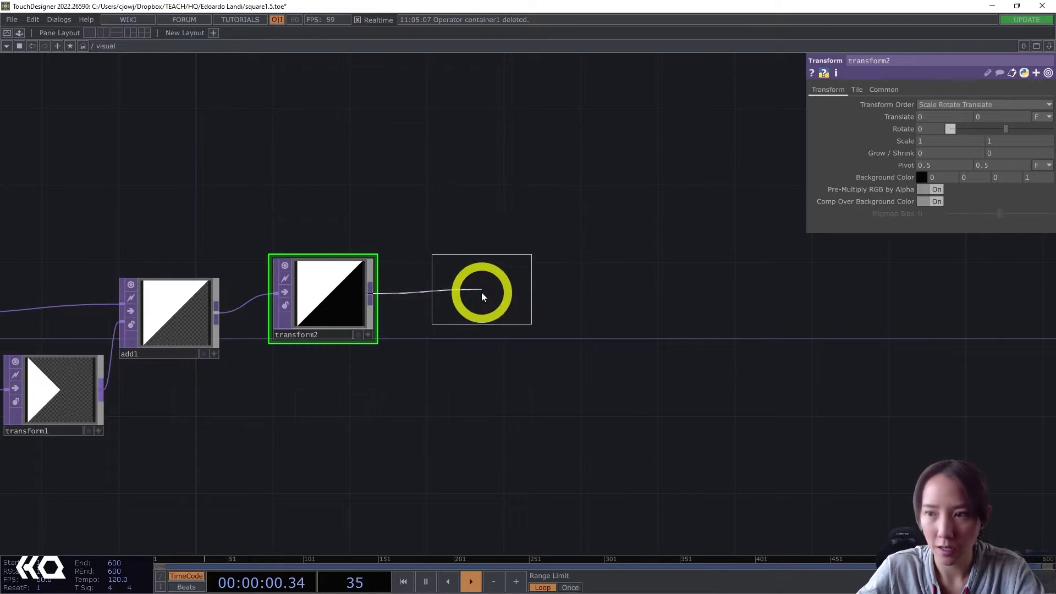
click(473, 275)
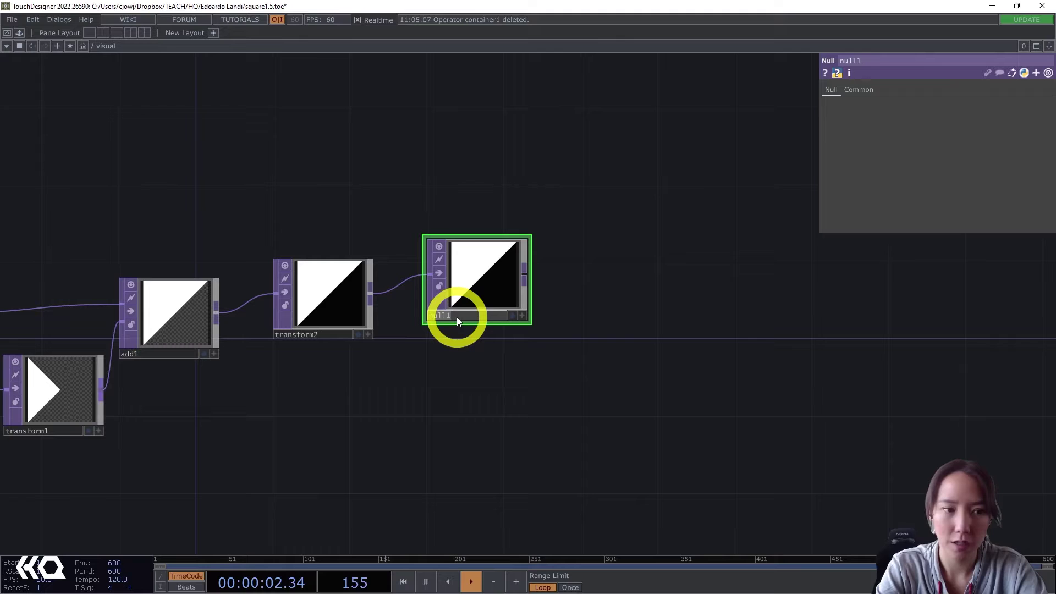
key(Return)
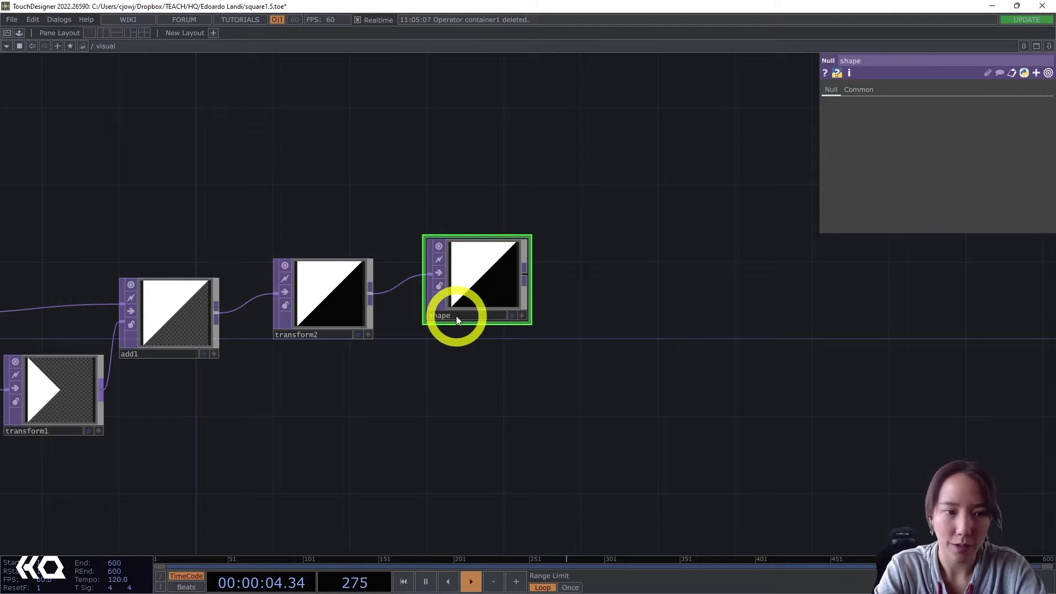
drag(495, 266, 476, 306)
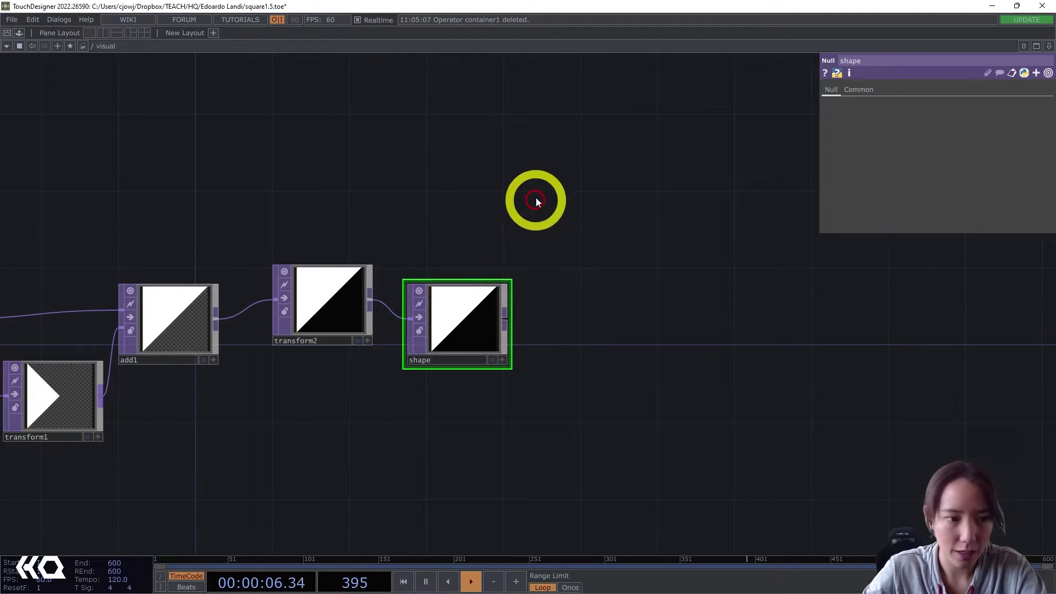
Step: Place a Grid SOP in the empty network area beyond the shape Null TOP
drag(537, 200, 498, 222)
scroll(497, 221, down, 4)
drag(477, 293, 416, 279)
drag(556, 245, 404, 279)
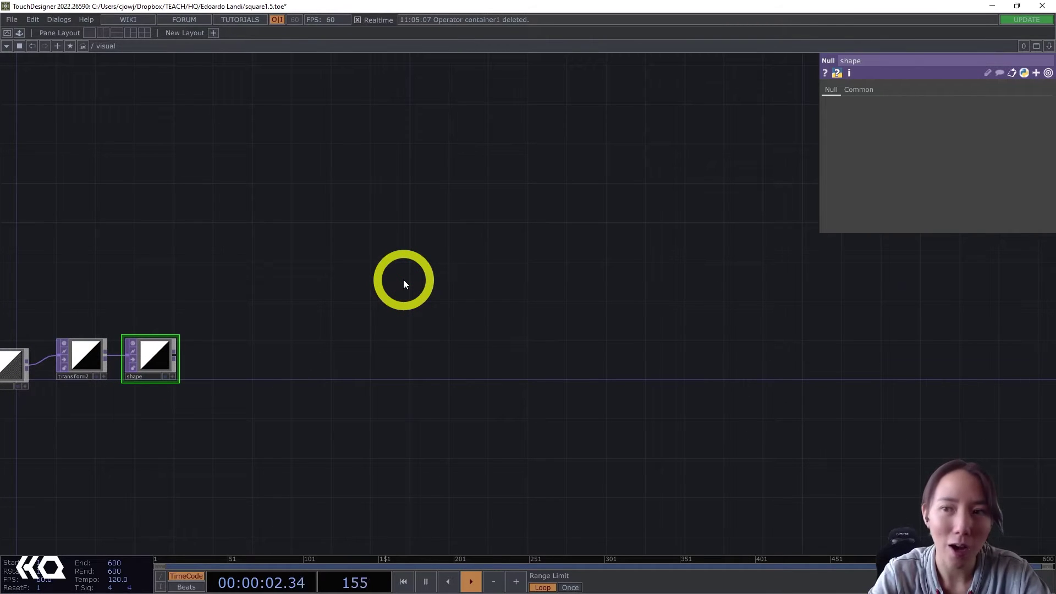
key(Tab)
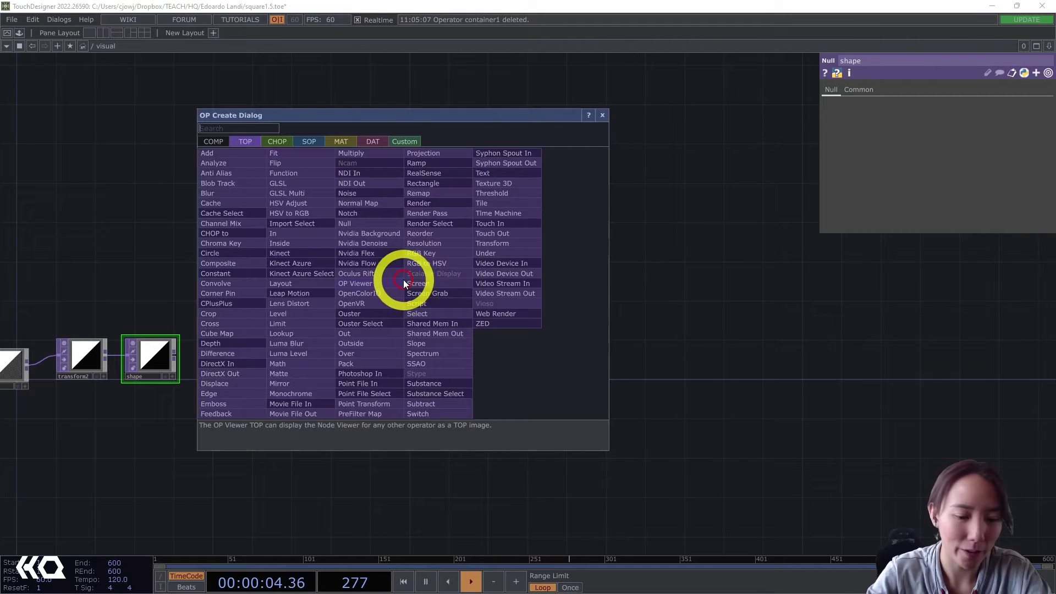
text(grid)
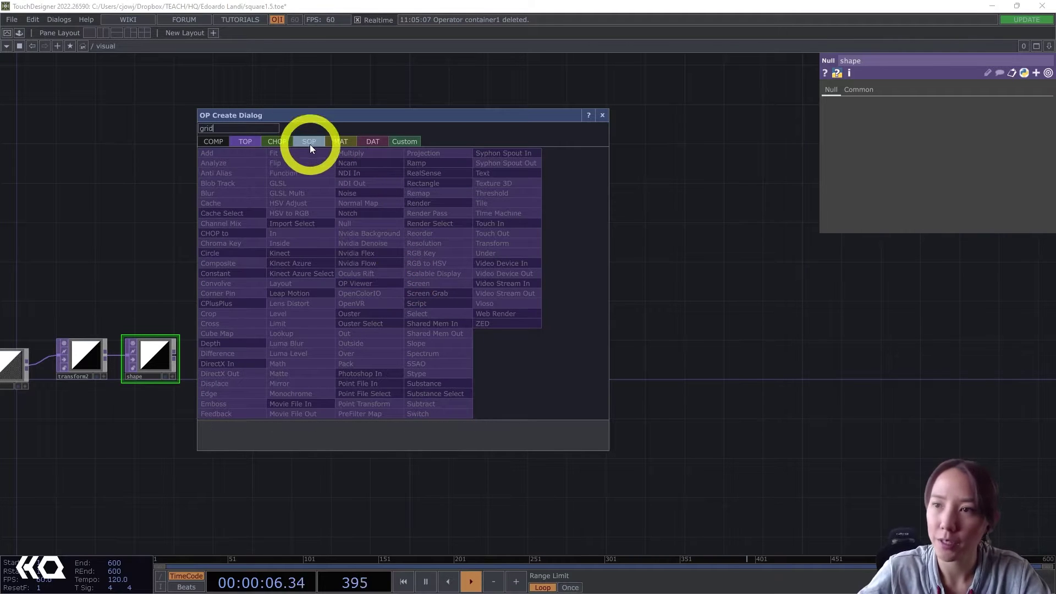
click(311, 141)
click(286, 276)
click(350, 305)
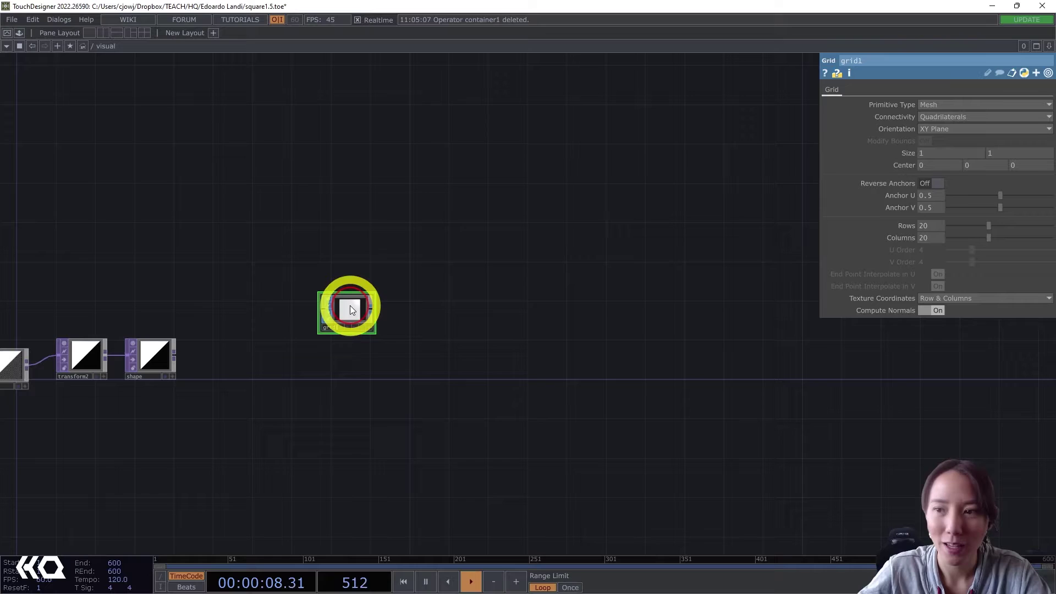
Step: Switch the Grid SOP's viewer to wireframe display and make the viewer inactive again
scroll(365, 287, up, 5)
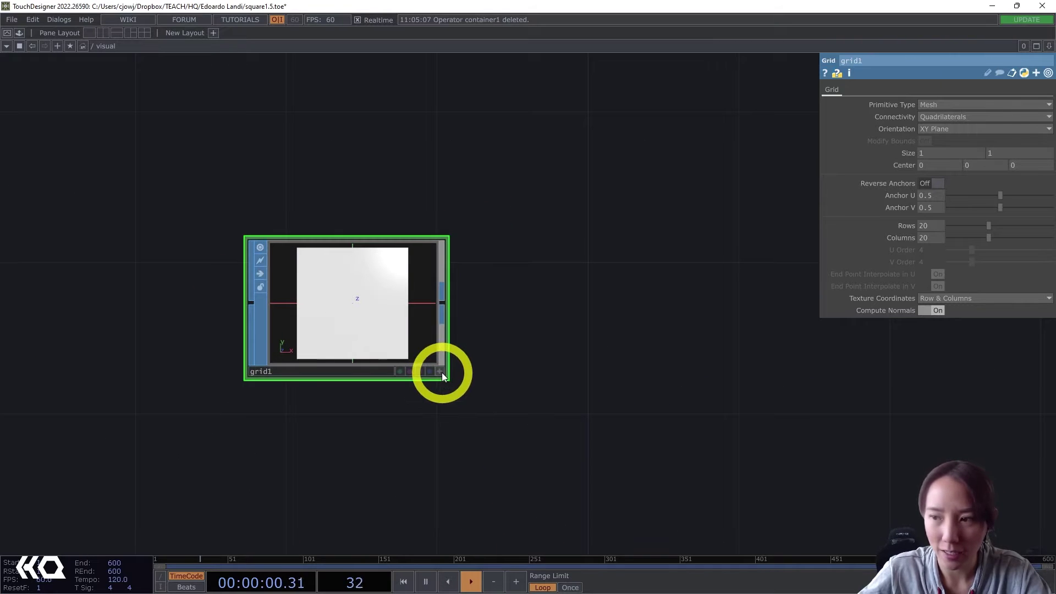
click(440, 372)
click(424, 331)
key(w)
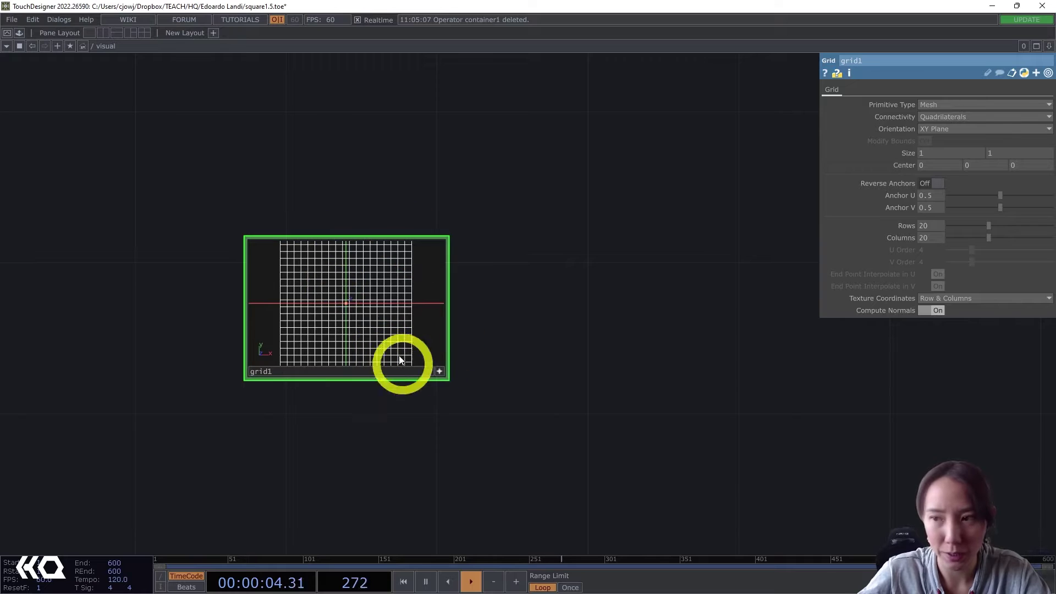
click(440, 372)
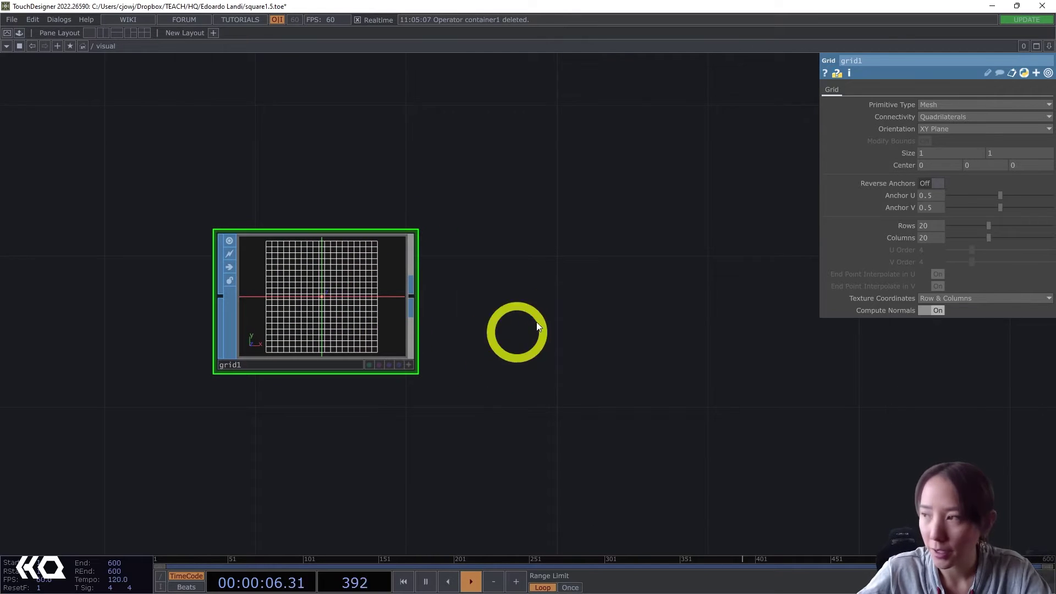
Step: Set the Grid SOP's size to 38 by 38
drag(665, 307, 710, 269)
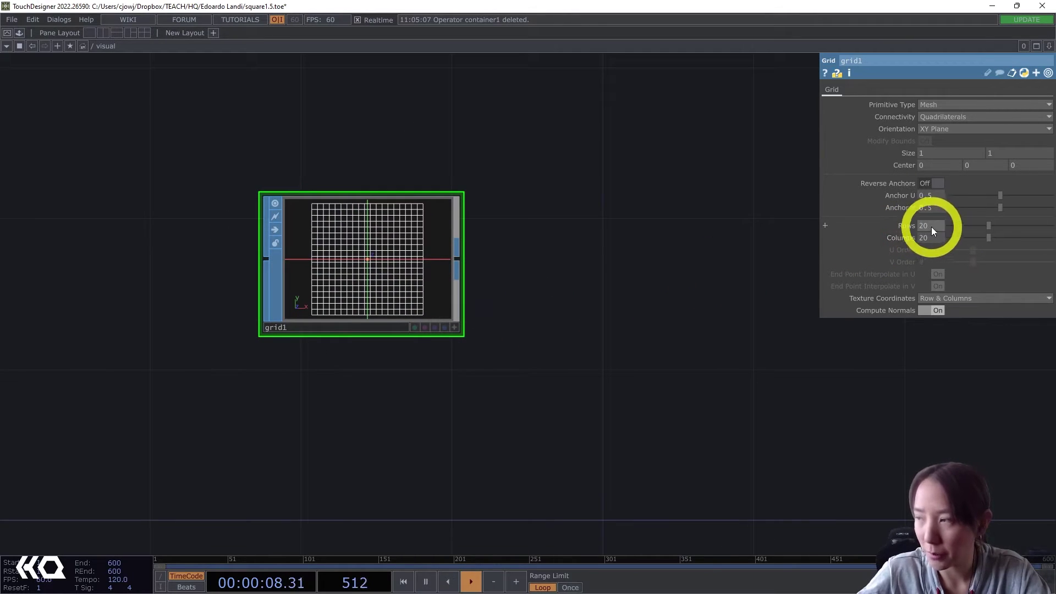
drag(772, 257, 741, 209)
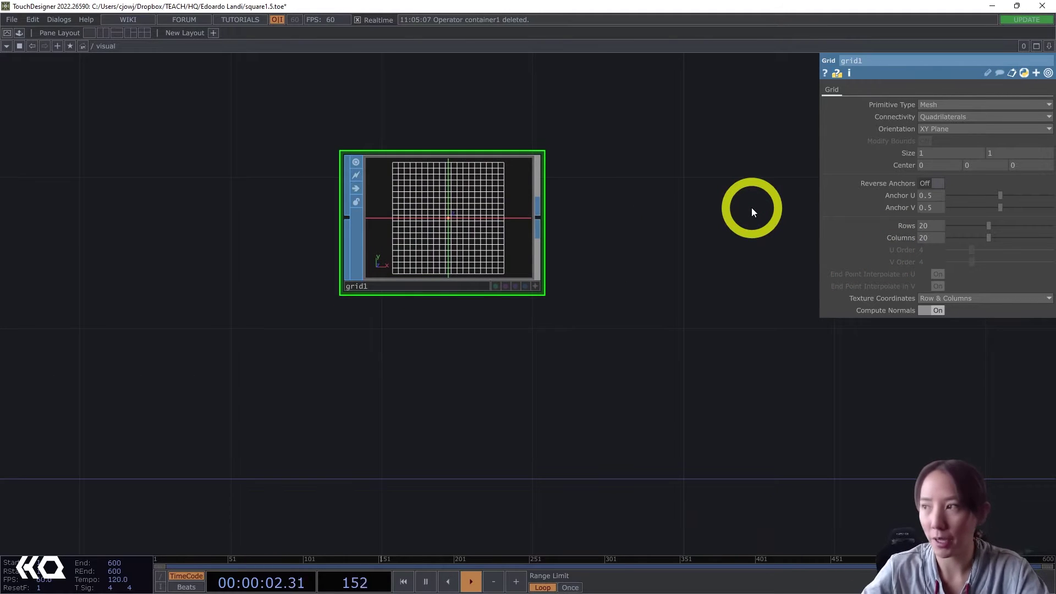
drag(926, 152, 848, 169)
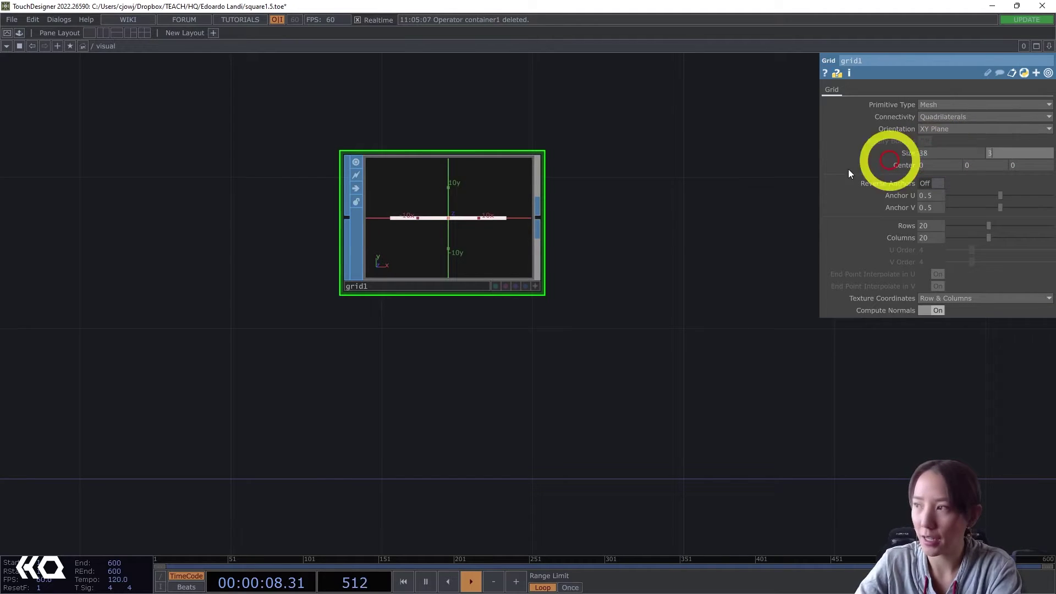
text(38)
key(Return)
drag(655, 239, 588, 325)
drag(546, 213, 510, 201)
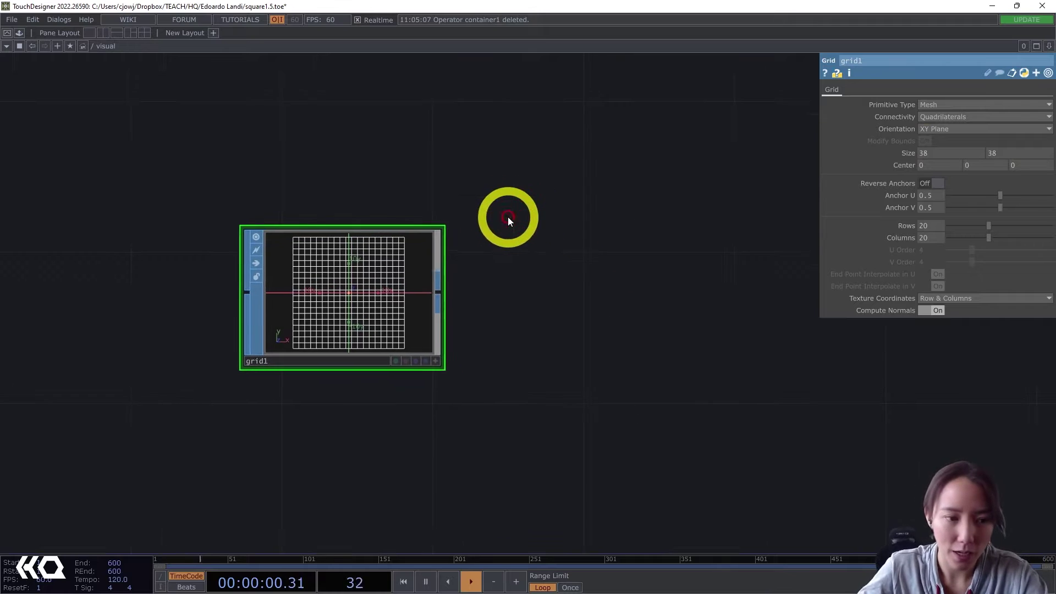
Step: Place a Rectangle SOP above the Grid SOP
drag(403, 218, 416, 248)
double_click(384, 177)
text(rec)
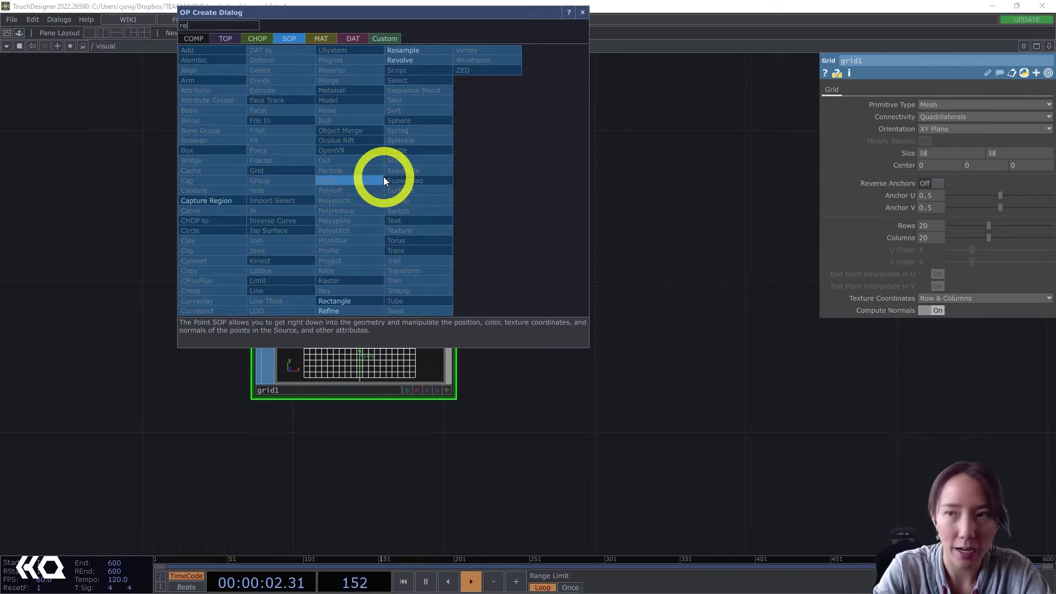
click(356, 301)
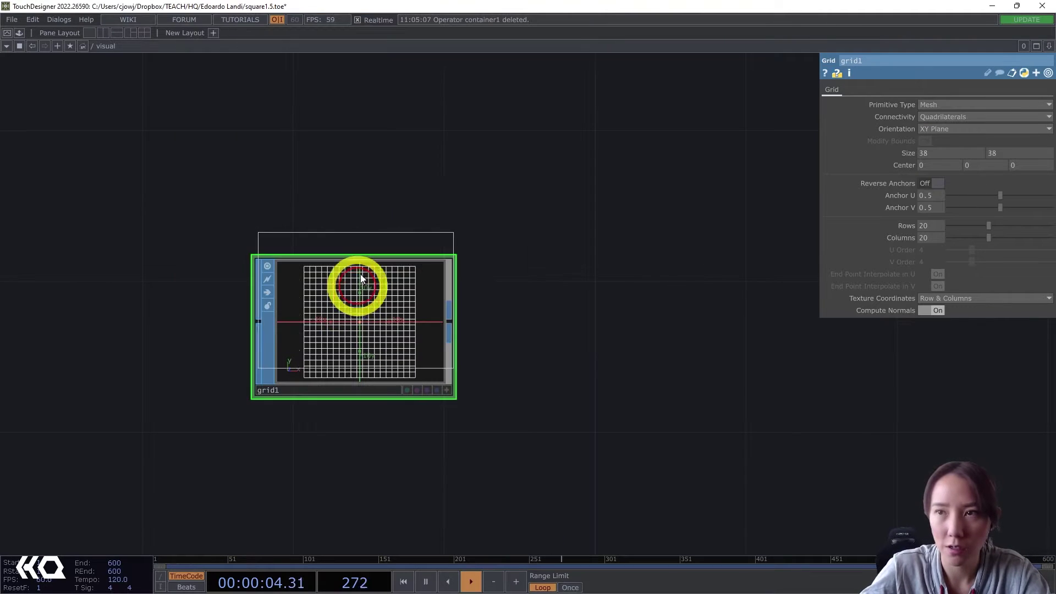
click(401, 154)
drag(486, 230, 487, 318)
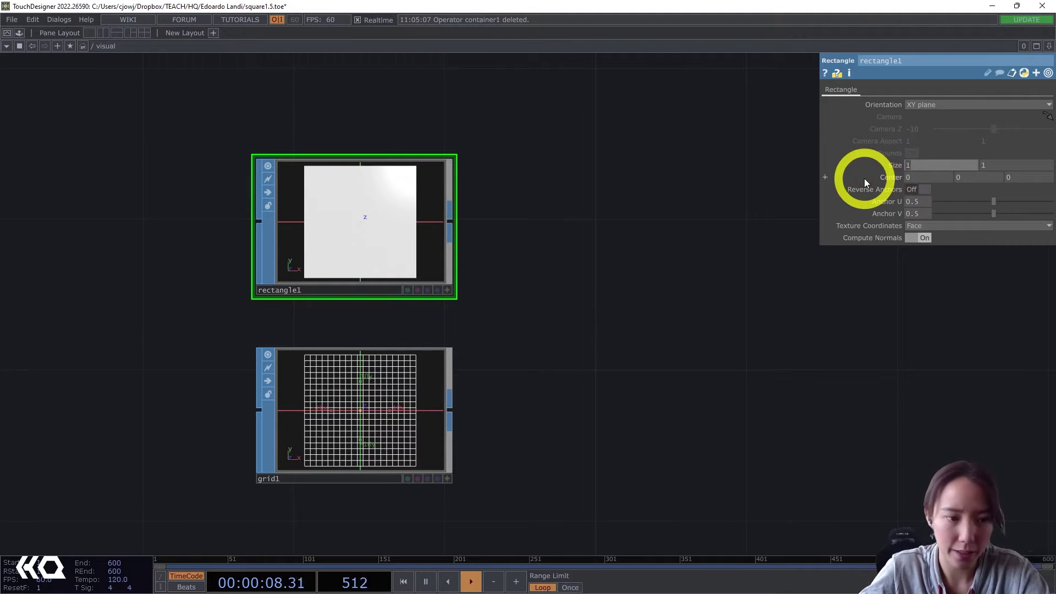
Step: Set the Rectangle SOP's size to 2 by 2
text(2)
click(991, 163)
text(2)
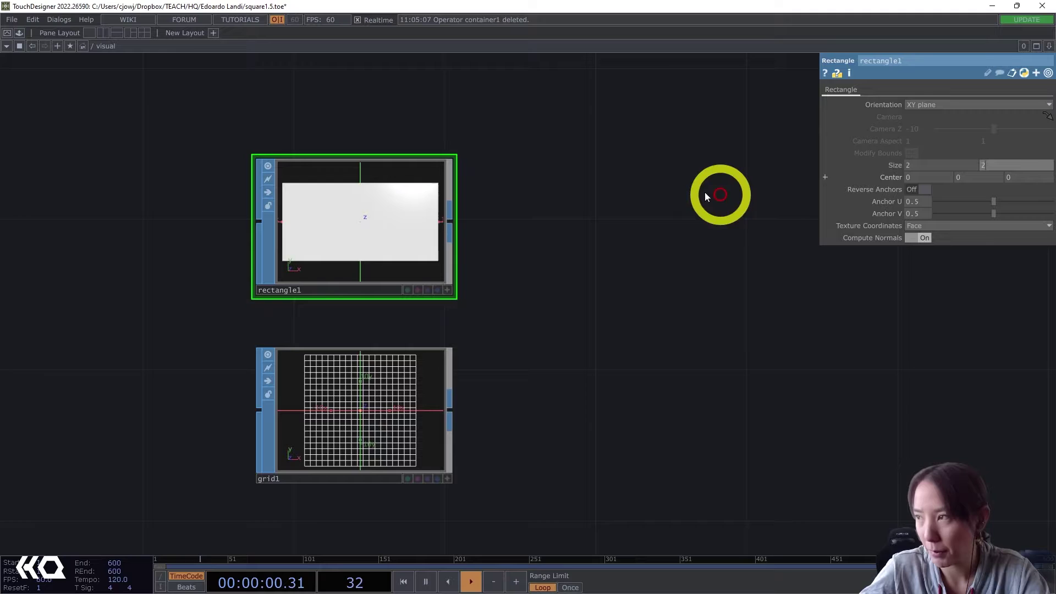
click(705, 196)
Step: Add a Geometry COMP fed by the Rectangle SOP's output
drag(681, 170, 595, 261)
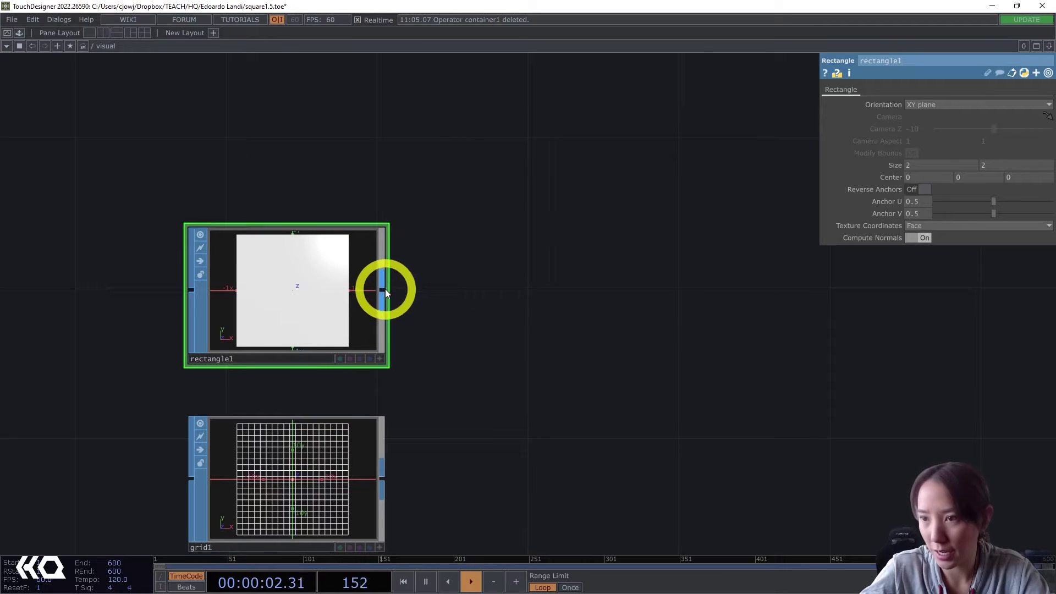
right_click(385, 289)
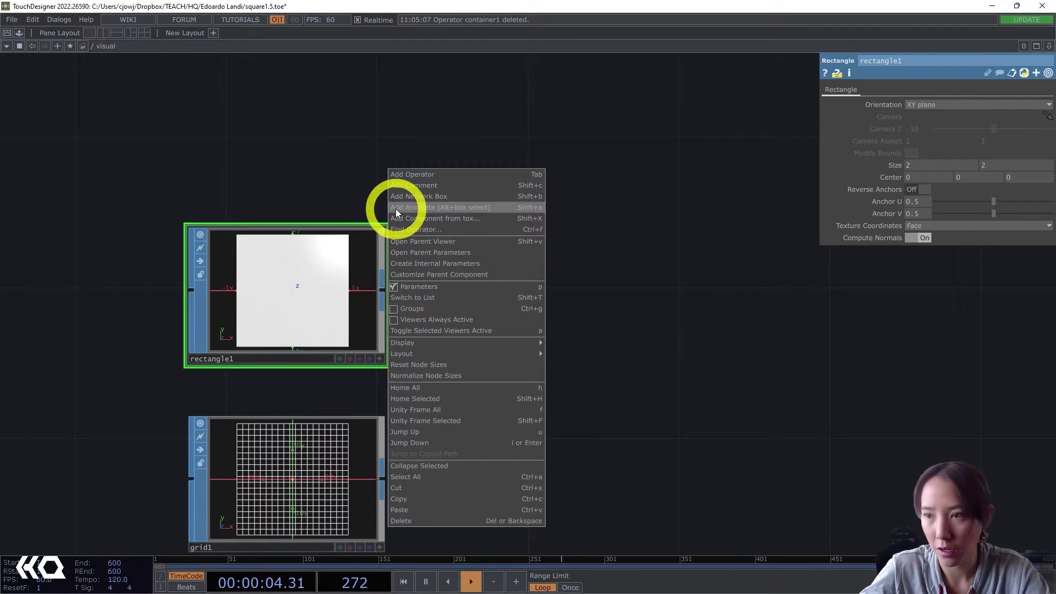
key(Tab)
click(192, 153)
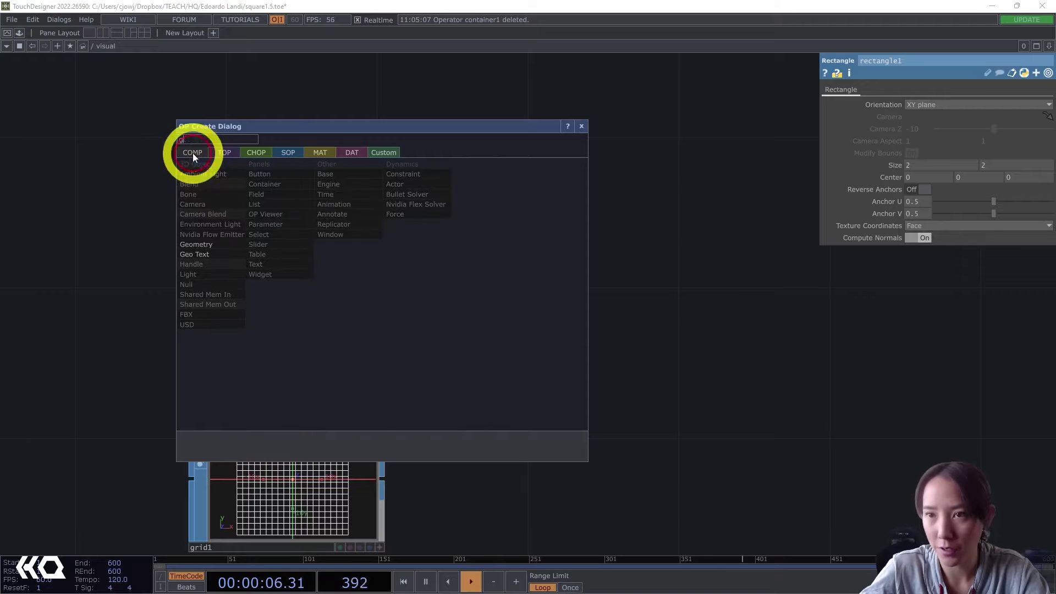
click(215, 243)
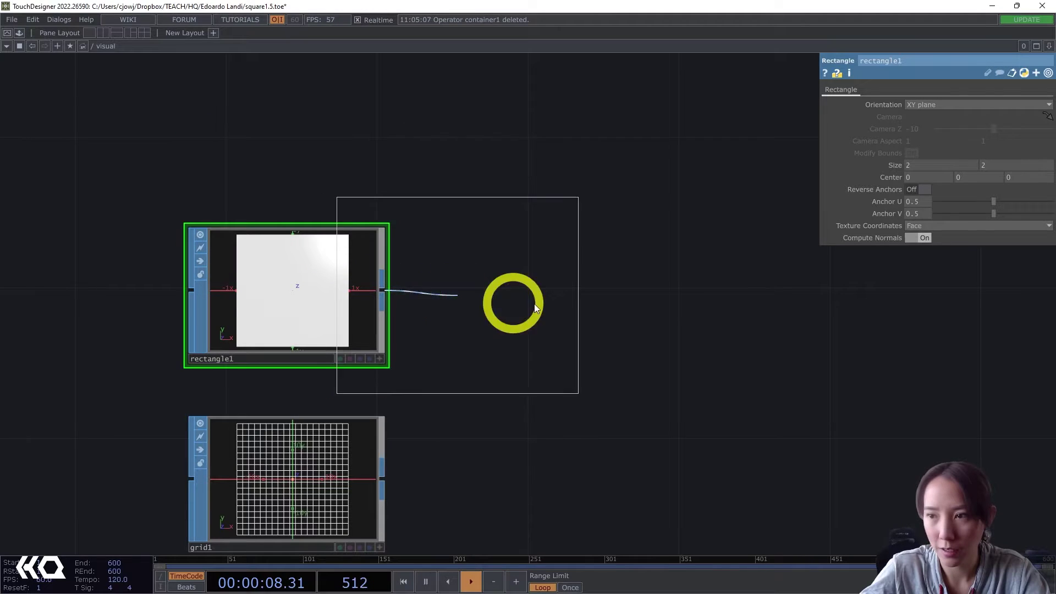
click(578, 297)
drag(699, 344, 535, 351)
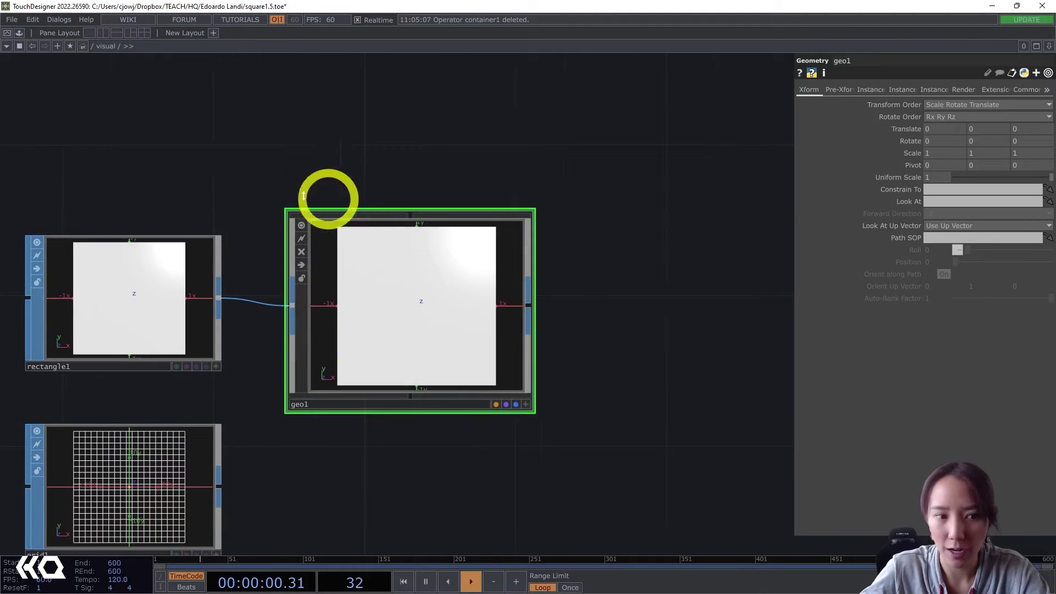
Step: Add a Camera COMP above the Geometry COMP
drag(593, 210, 572, 267)
key(Tab)
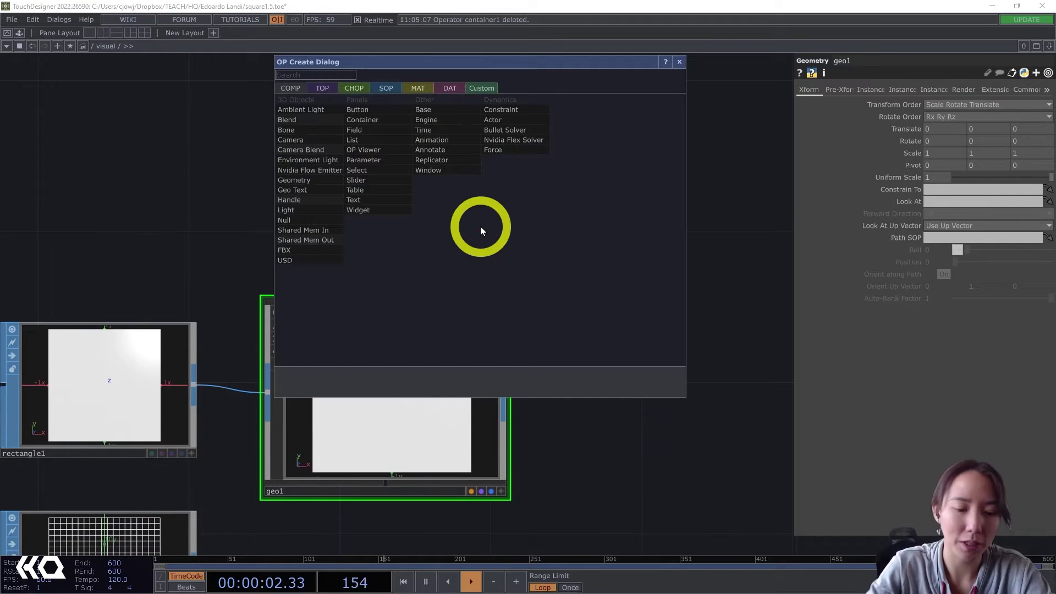
text(camera)
click(293, 136)
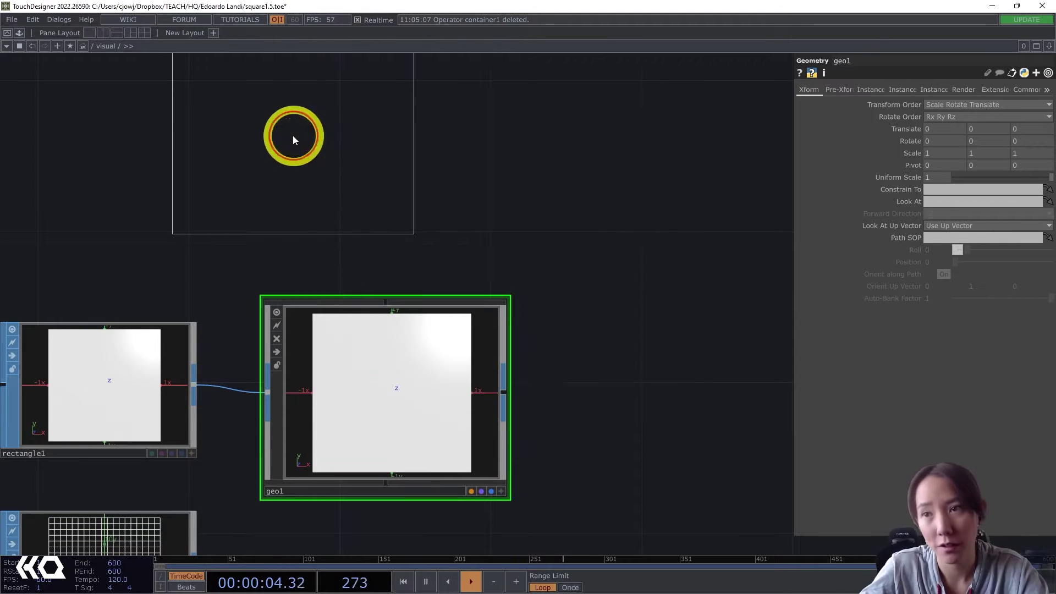
click(292, 135)
Step: Add a Render TOP beside the Geometry COMP, below and to the right of it
scroll(548, 196, right, 3)
scroll(548, 196, down, 2)
key(Tab)
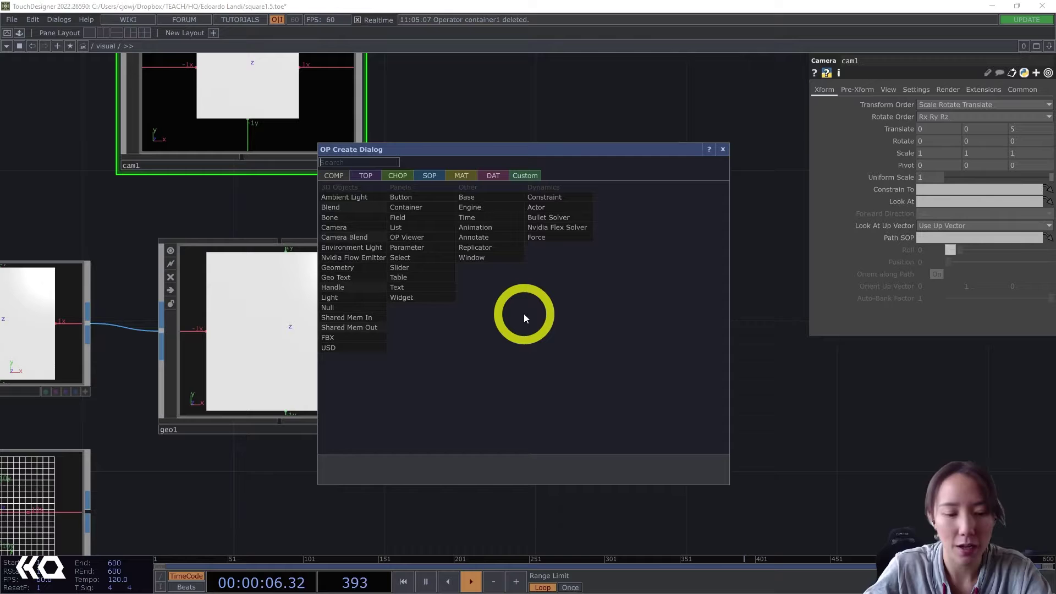
text(render)
click(361, 176)
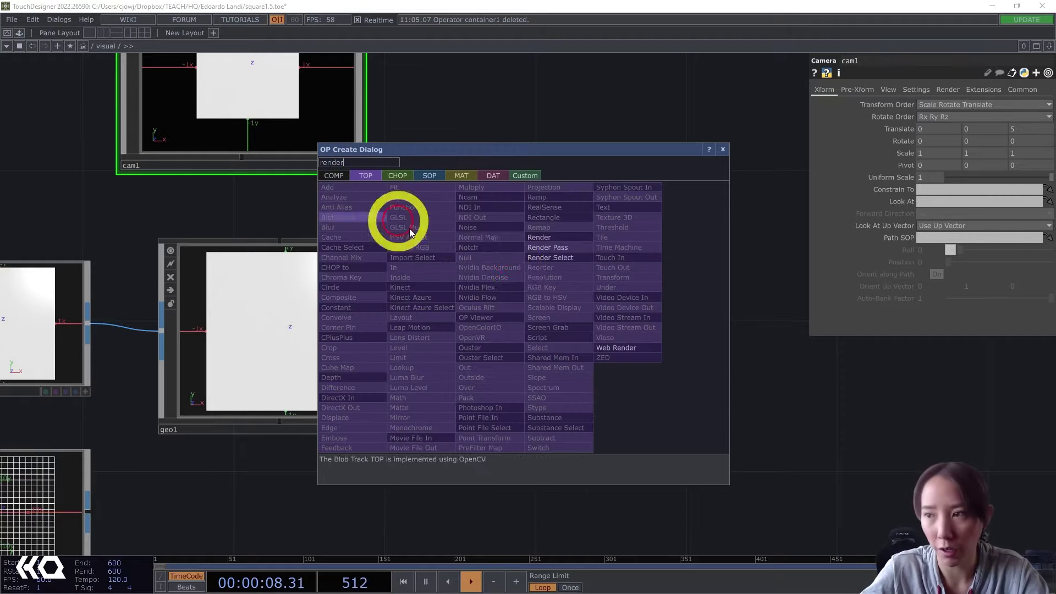
click(536, 237)
click(566, 407)
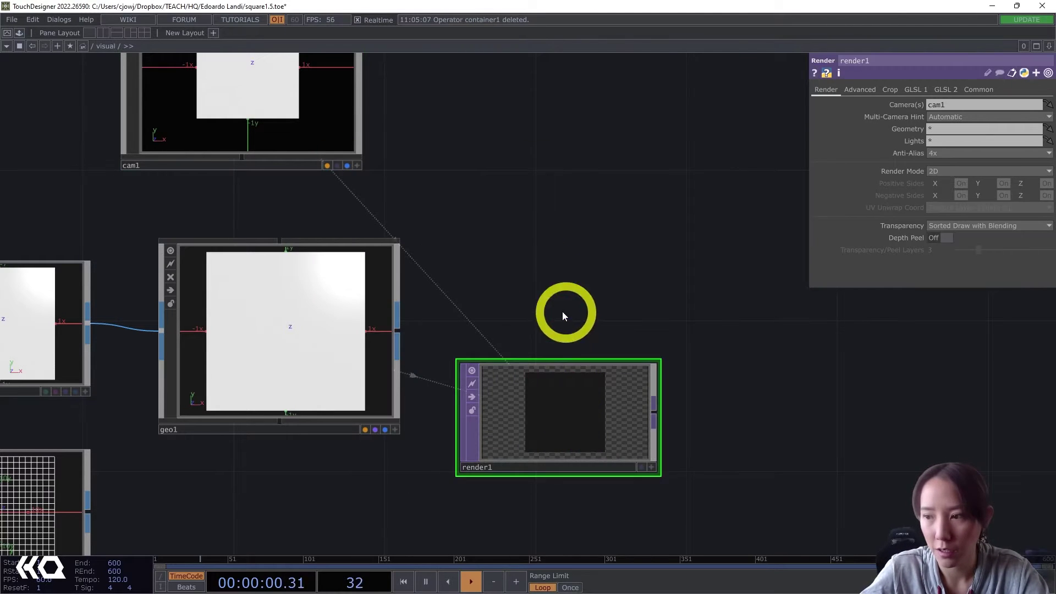
Step: Set the Render TOP's resolution to 1280 by 1280
click(978, 90)
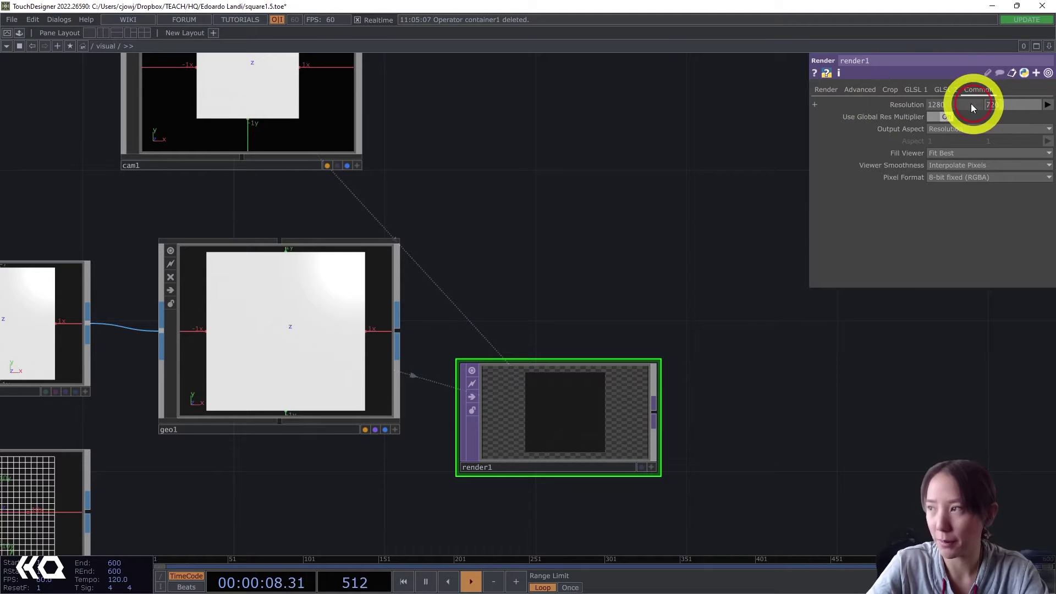
text(80)
key(Return)
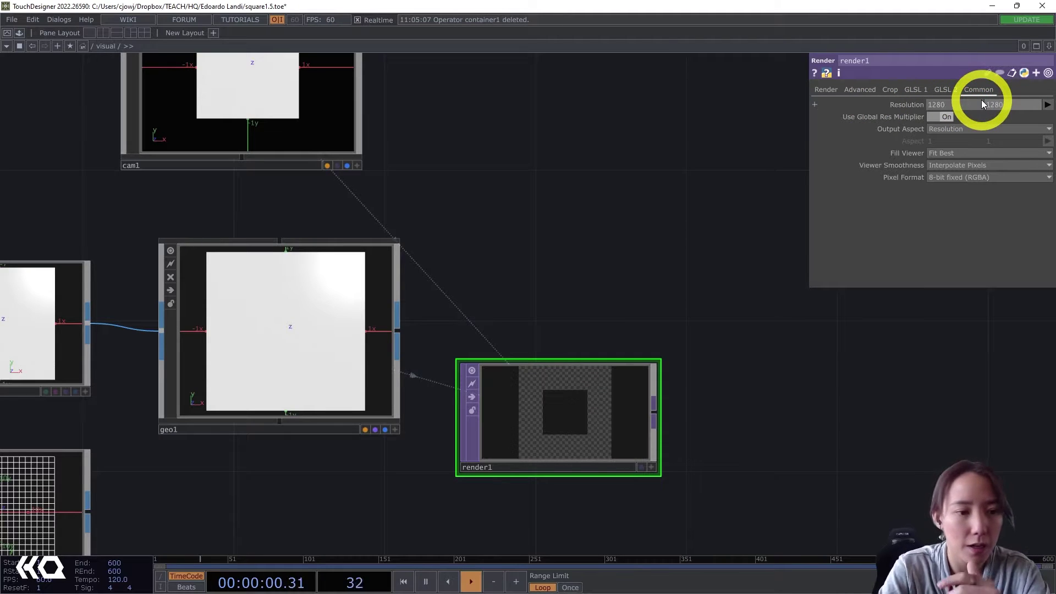
Step: Place a Constant MAT below the Grid SOP, between it and the shape TOP
drag(546, 204, 546, 213)
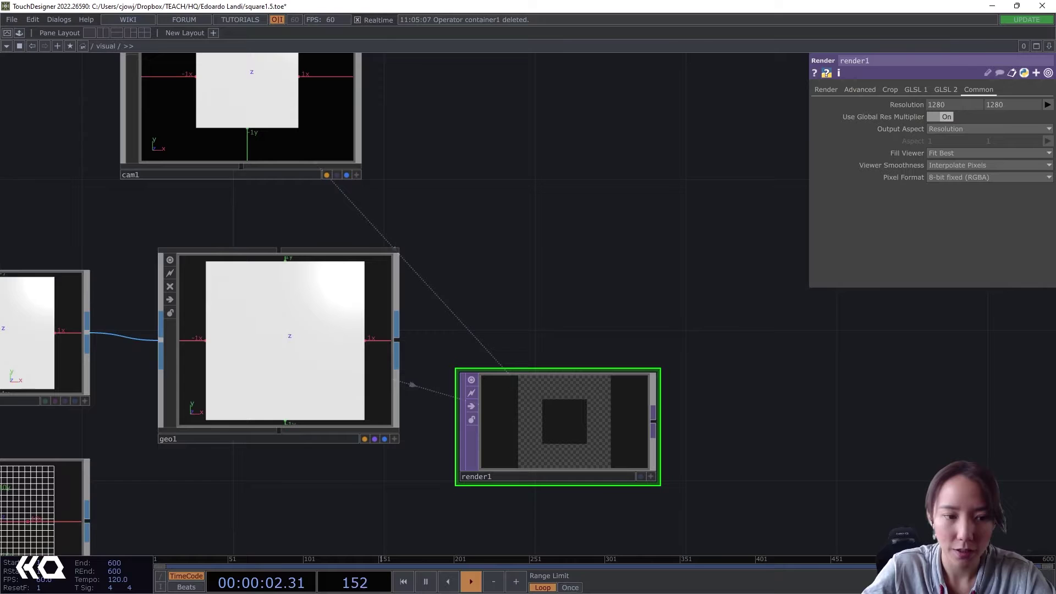
scroll(526, 275, down, 3)
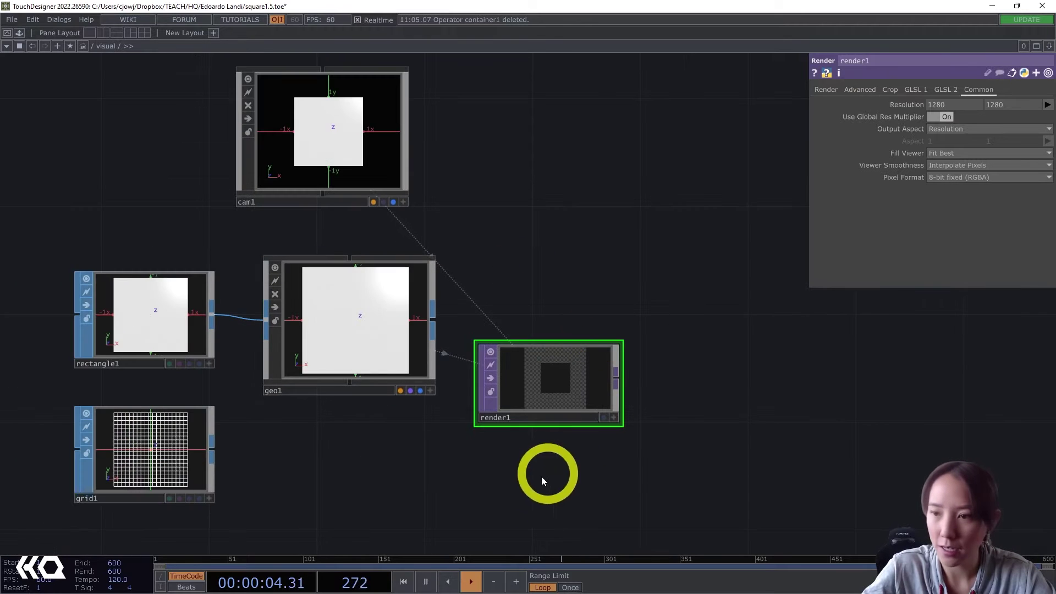
drag(596, 429, 731, 319)
drag(539, 332, 571, 307)
scroll(446, 325, down, 3)
drag(455, 341, 453, 297)
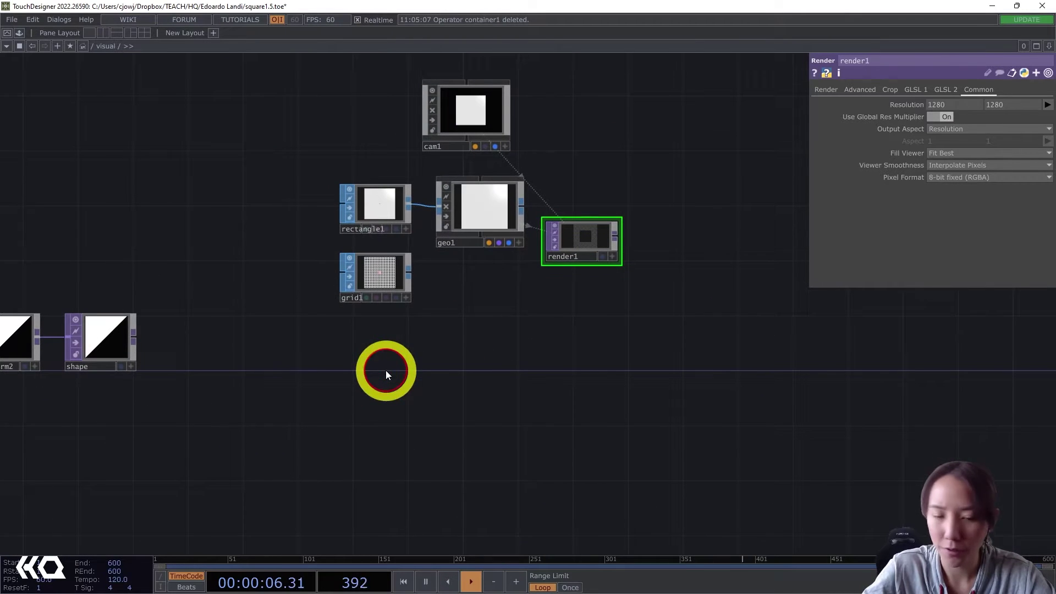
key(Tab)
text(co)
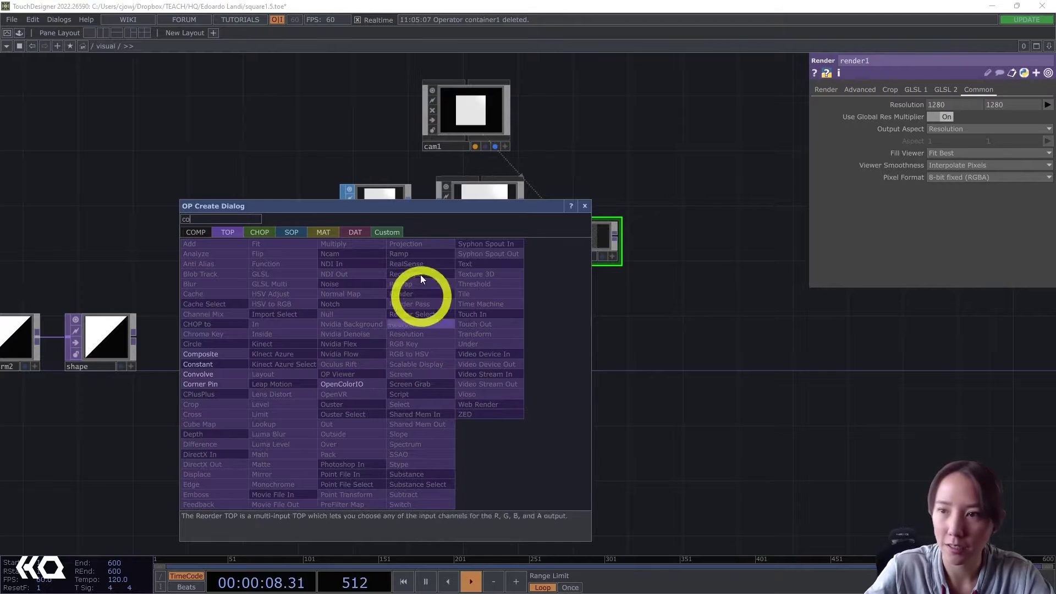
click(328, 229)
click(184, 243)
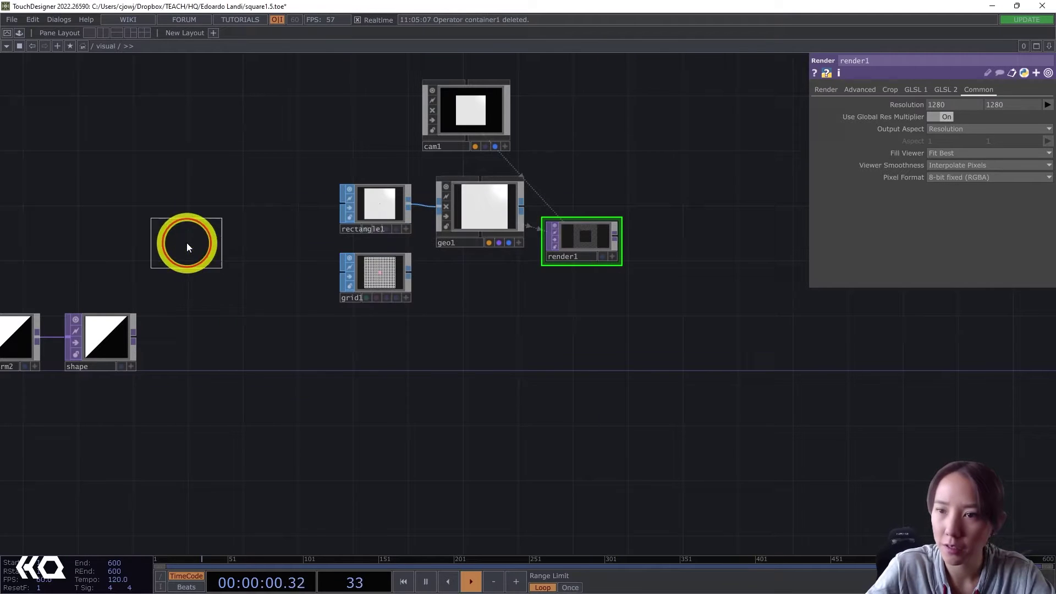
click(266, 400)
Step: Assign the shape TOP as the Constant MAT's color map and apply that material to the Geometry COMP
drag(349, 363, 470, 341)
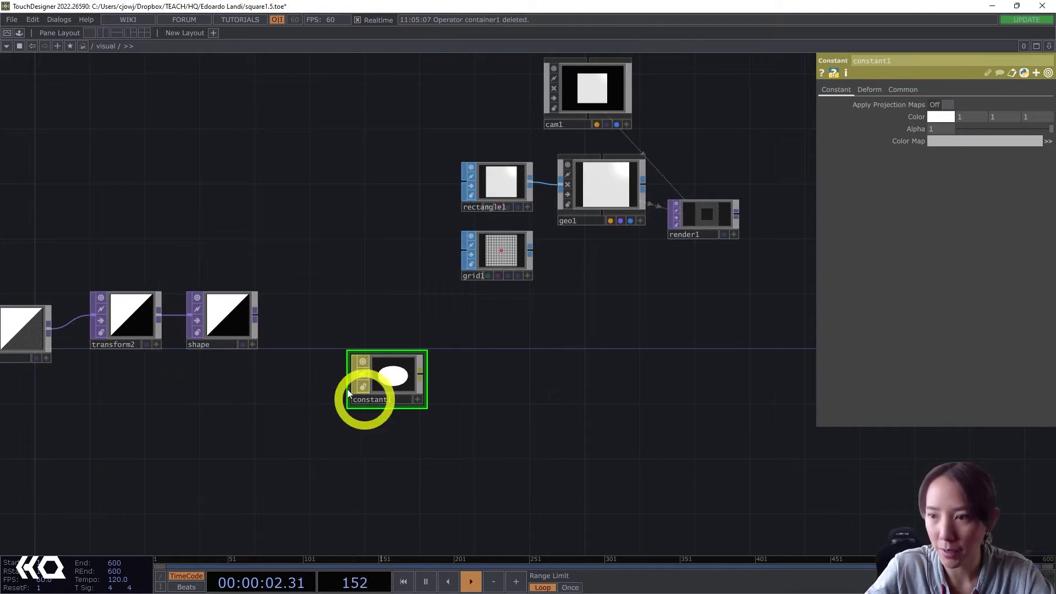
drag(235, 351, 394, 381)
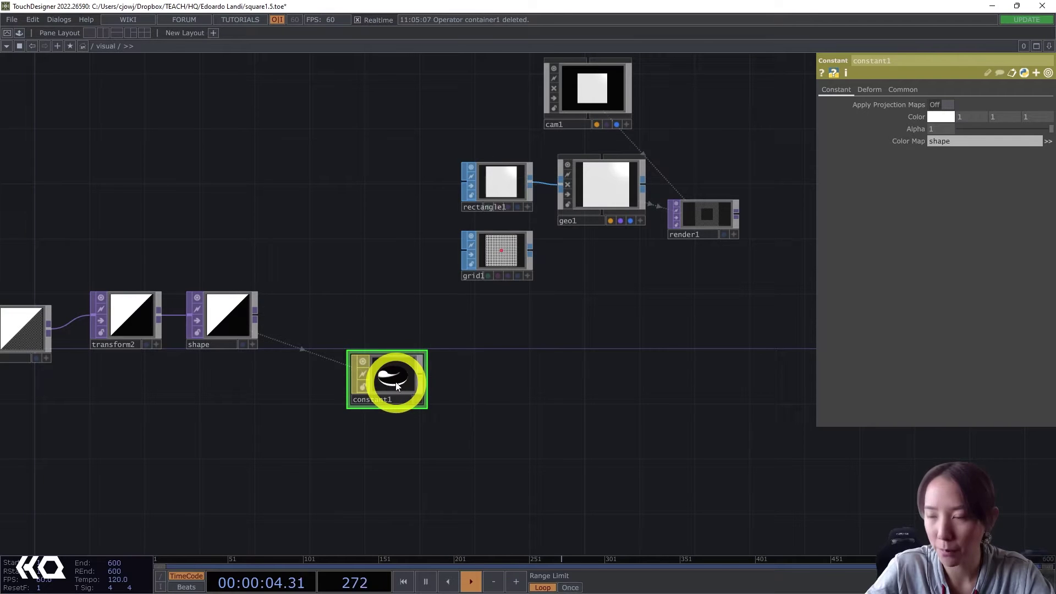
drag(317, 403, 541, 185)
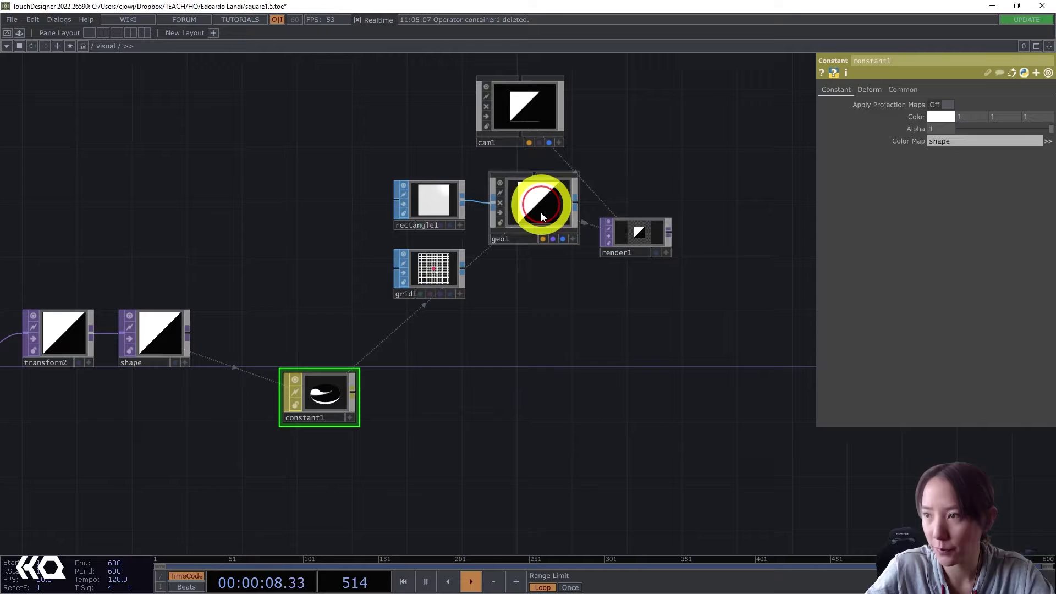
Step: Add a Null TOP fed by the Render TOP's output
scroll(680, 216, up, 2)
scroll(681, 216, up, 3)
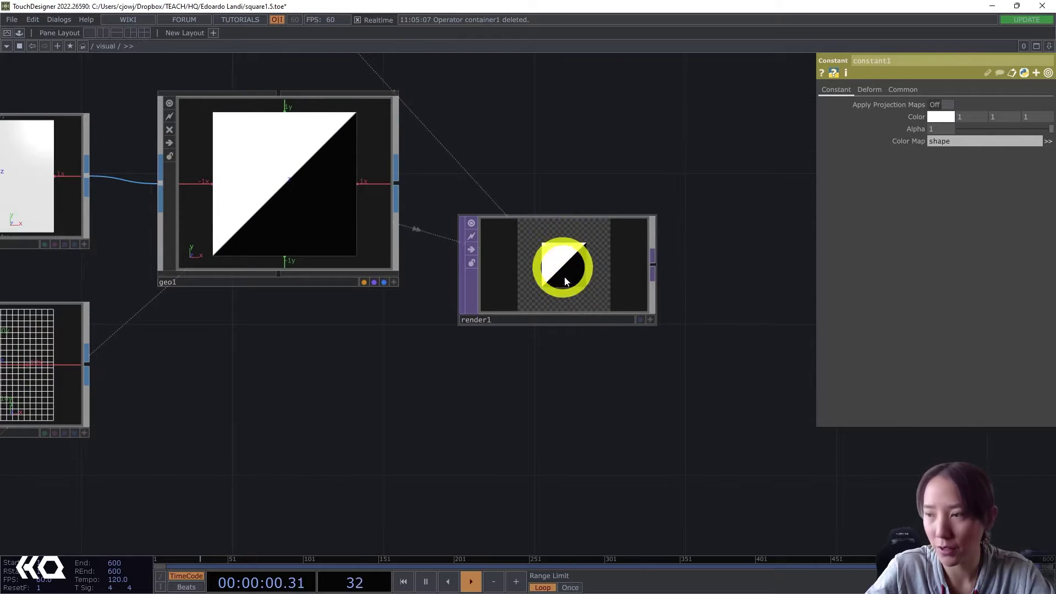
scroll(559, 266, down, 4)
scroll(497, 272, up, 5)
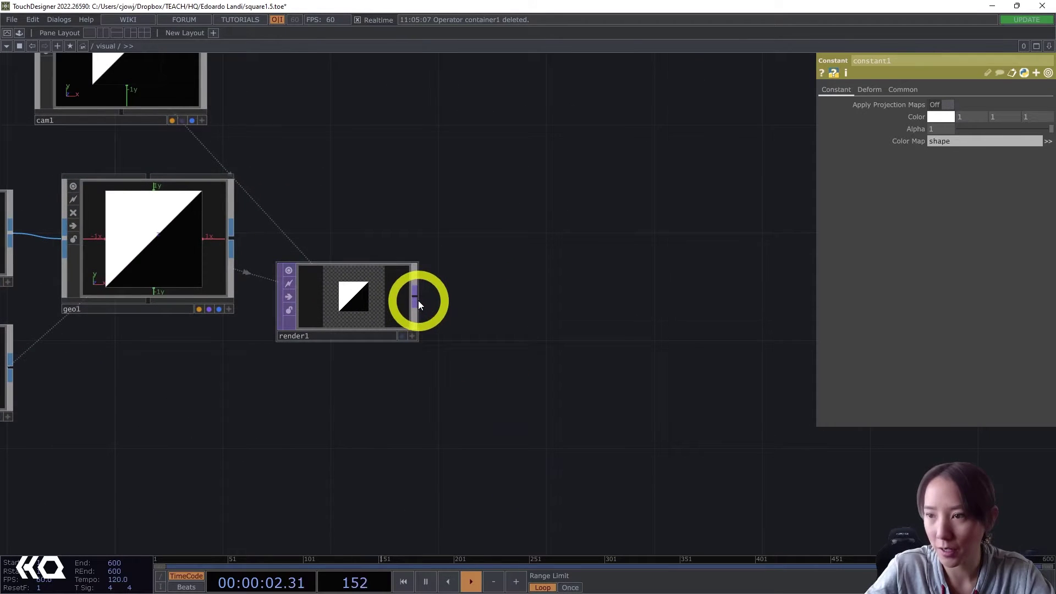
right_click(417, 300)
text(nu)
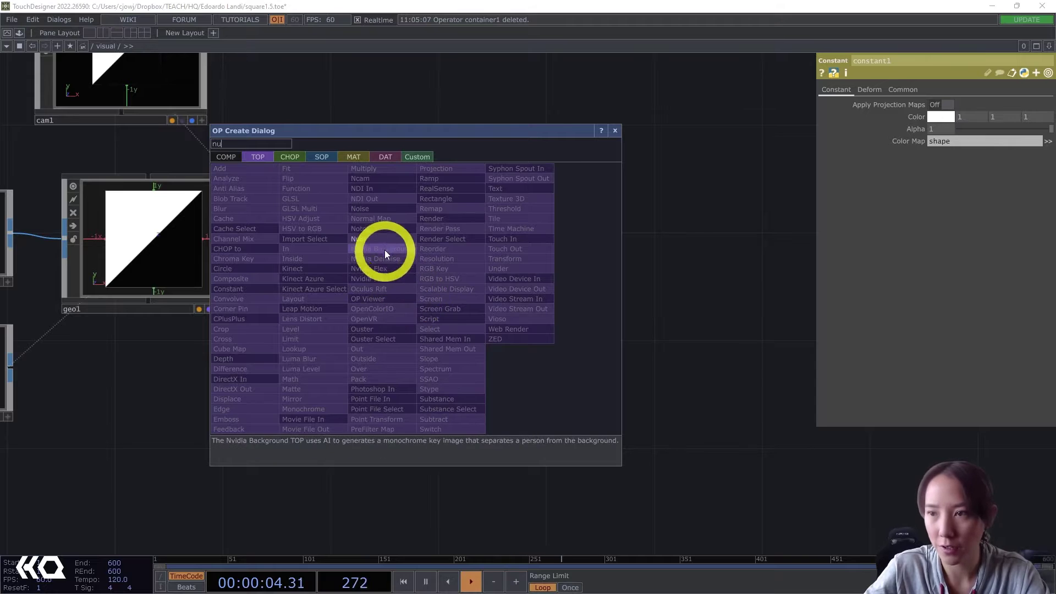
click(385, 239)
click(642, 286)
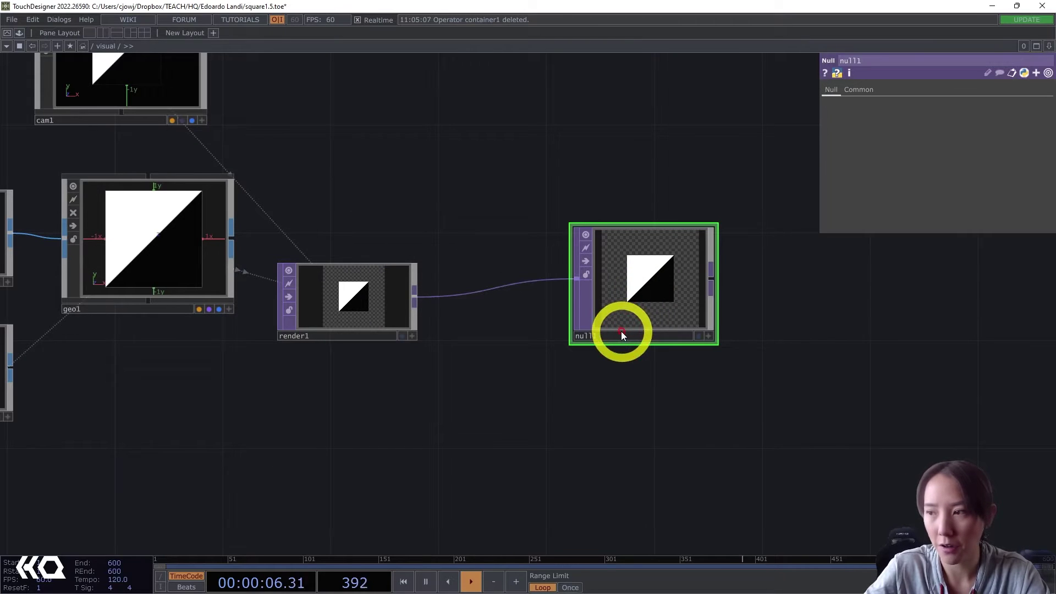
Step: Rename the Null TOP as OUT
click(625, 330)
text(OUT)
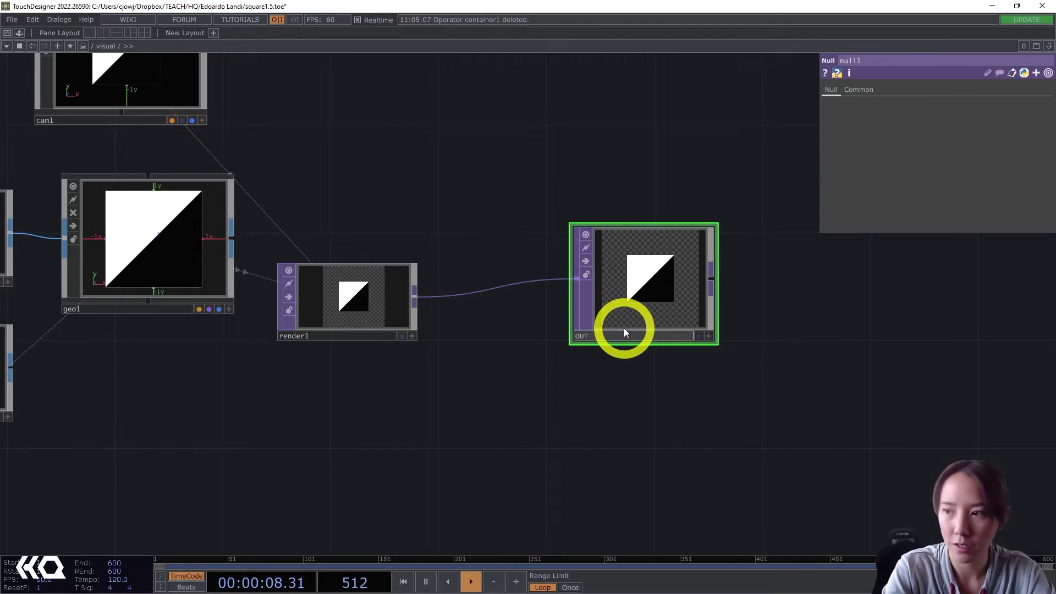
click(674, 341)
Step: Preview the OUT image as the network background, nudge the OUT node away from the Render TOP, and turn the background display off
click(699, 335)
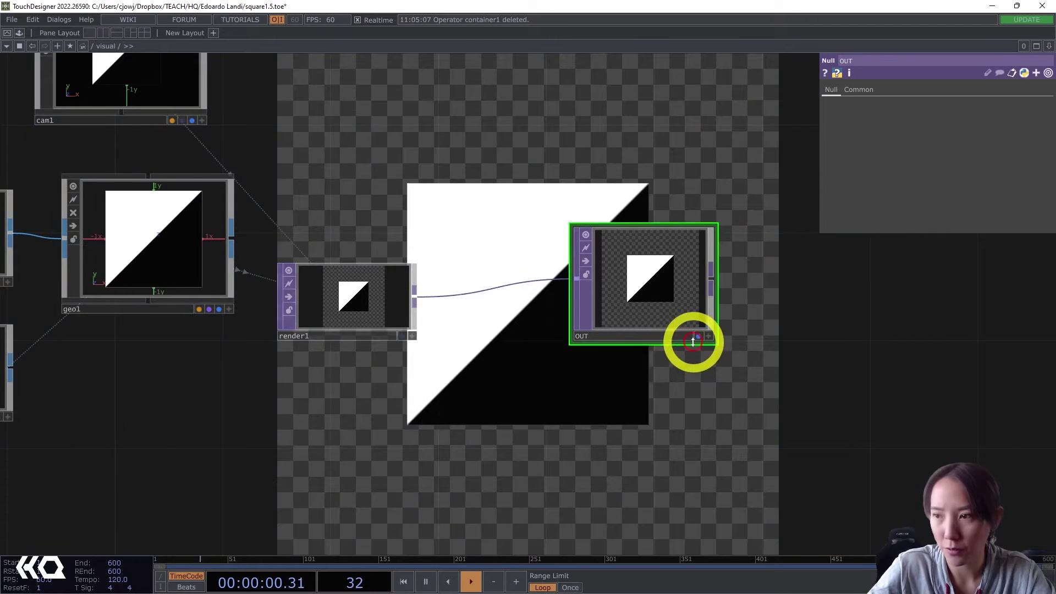
scroll(690, 347, down, 5)
drag(702, 422, 746, 414)
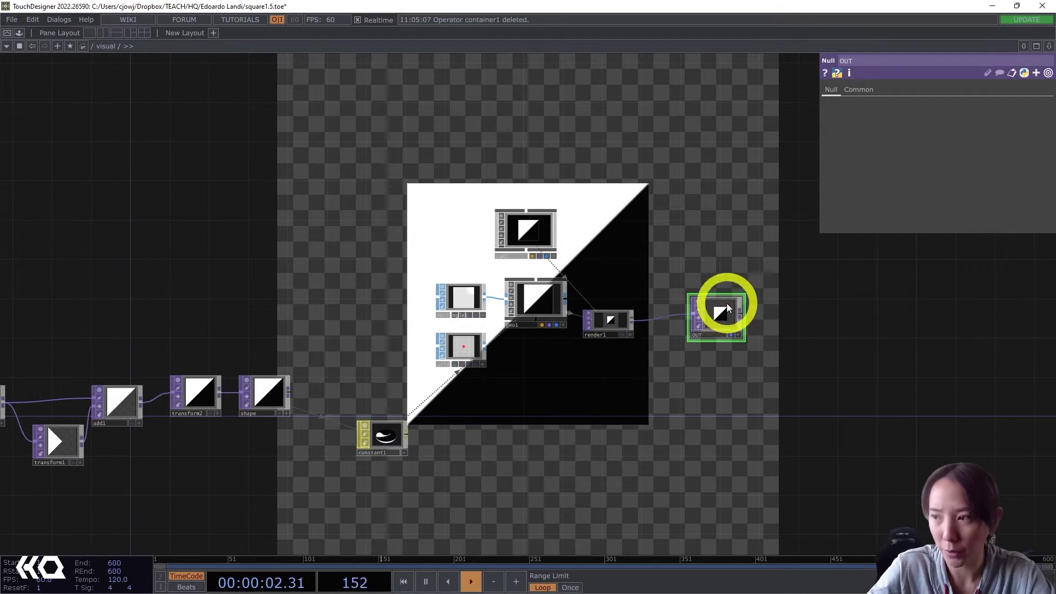
drag(719, 306, 729, 316)
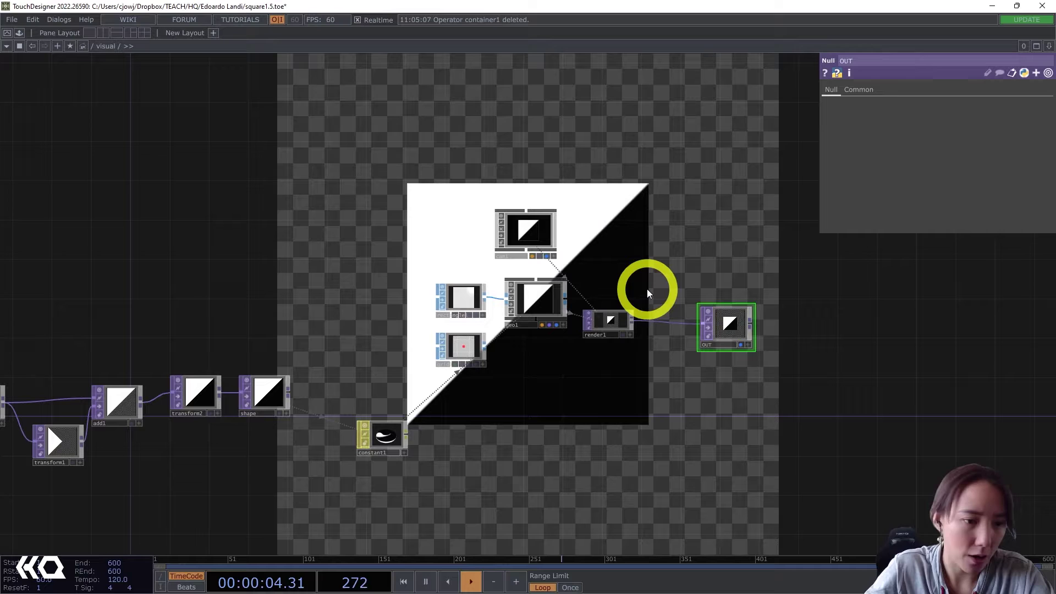
drag(651, 259, 709, 291)
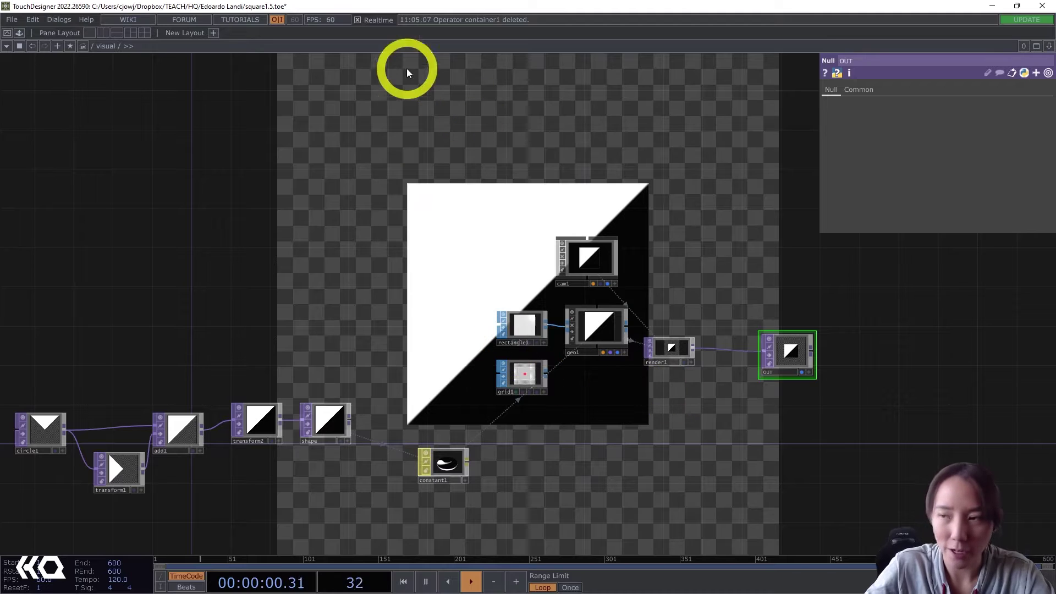
drag(358, 118, 433, 229)
drag(378, 298, 459, 338)
drag(357, 255, 256, 228)
scroll(372, 280, down, 4)
scroll(604, 399, up, 3)
scroll(604, 399, up, 1)
click(564, 305)
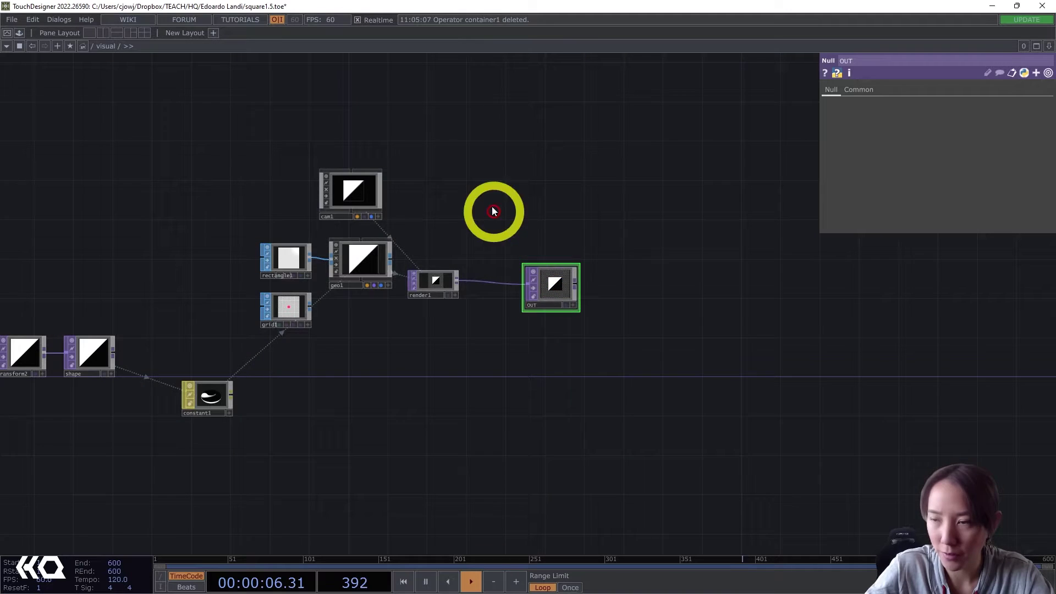
Step: Place a Circle TOP in the empty area above the triangle shape chain
drag(494, 212, 653, 283)
drag(325, 218, 402, 298)
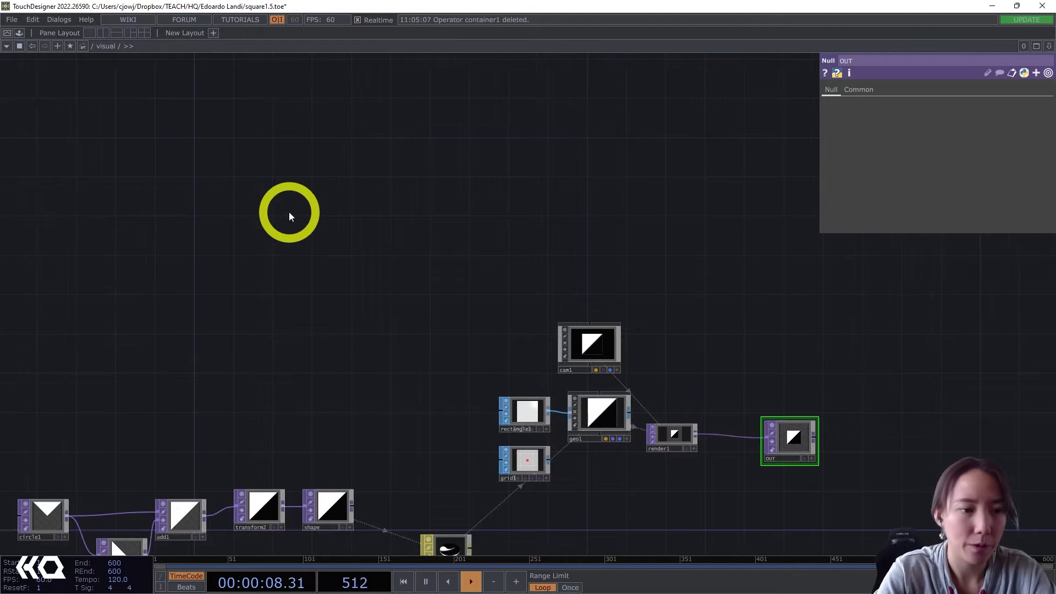
double_click(291, 216)
text(c)
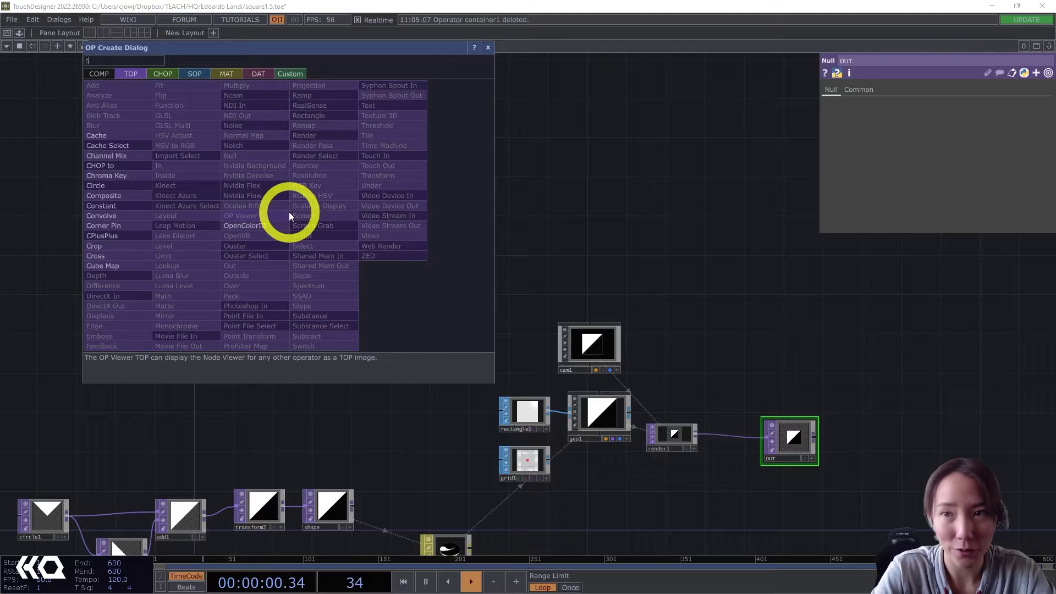
text(ircl)
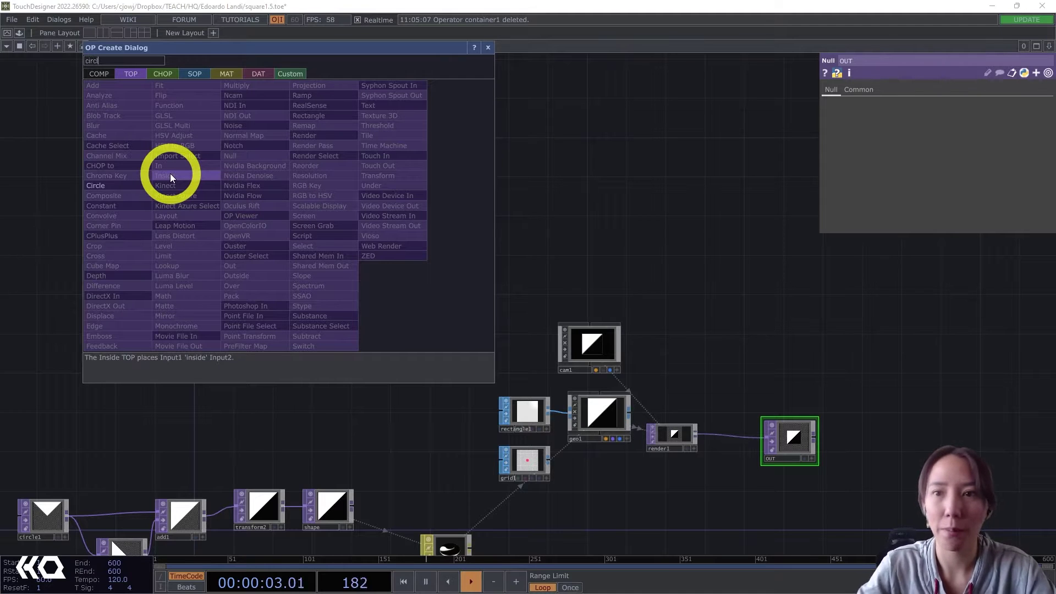
click(95, 185)
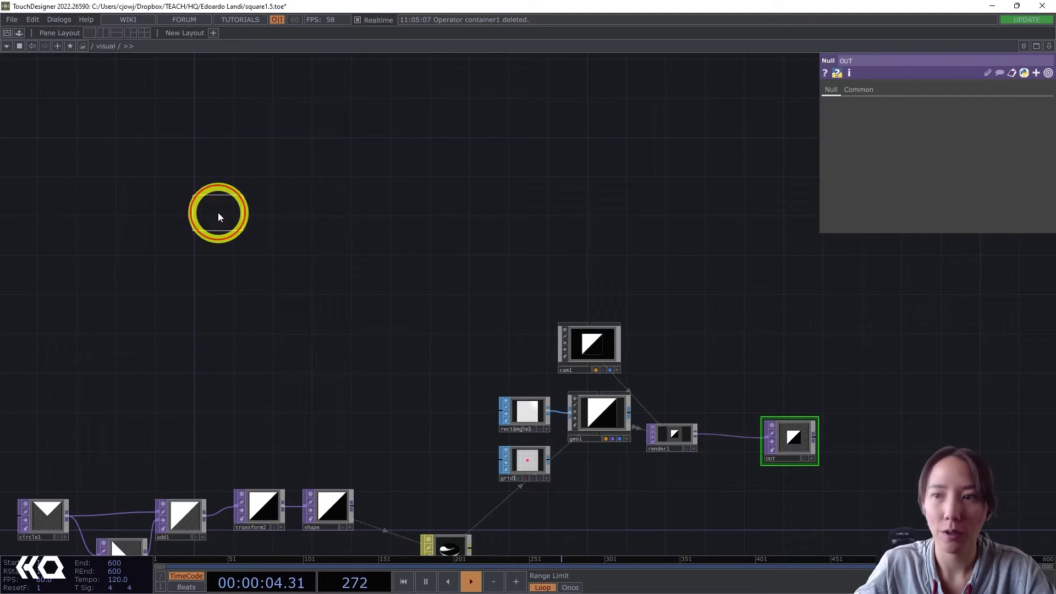
click(221, 202)
Step: Set both radius values of the new Circle TOP to 0.2
scroll(221, 204, up, 1)
drag(221, 204, 314, 280)
scroll(314, 280, up, 5)
drag(422, 302, 403, 231)
scroll(387, 207, down, 2)
scroll(387, 208, down, 3)
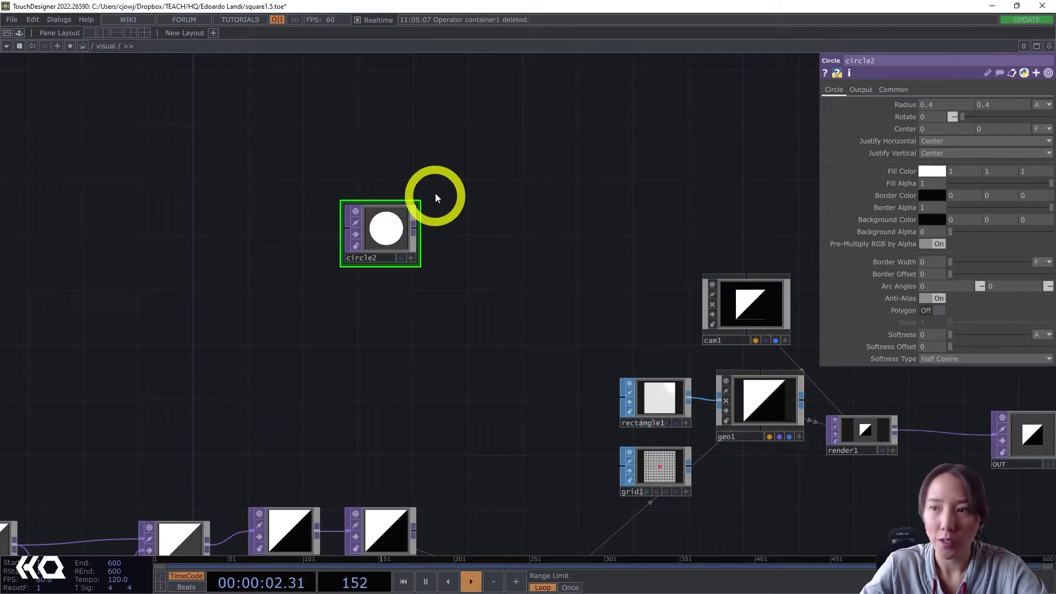
drag(429, 164, 363, 170)
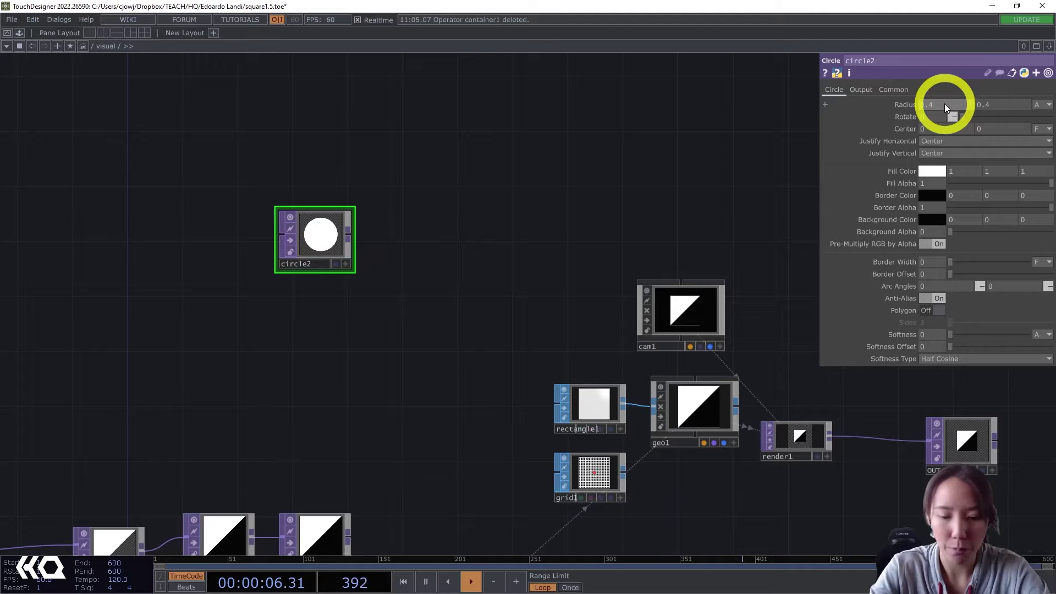
drag(1003, 108, 1003, 107)
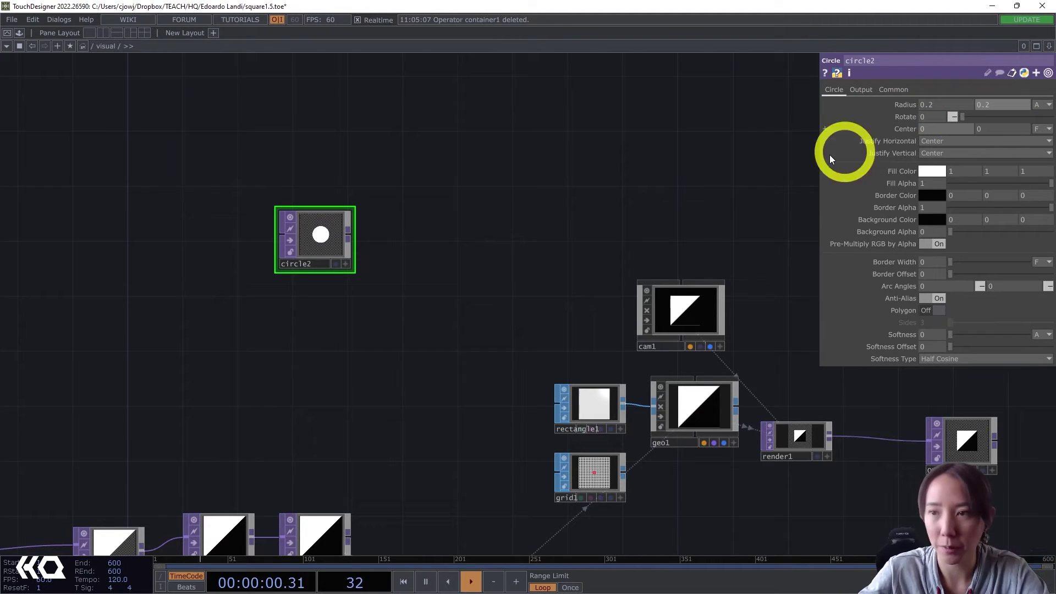
drag(456, 353, 414, 264)
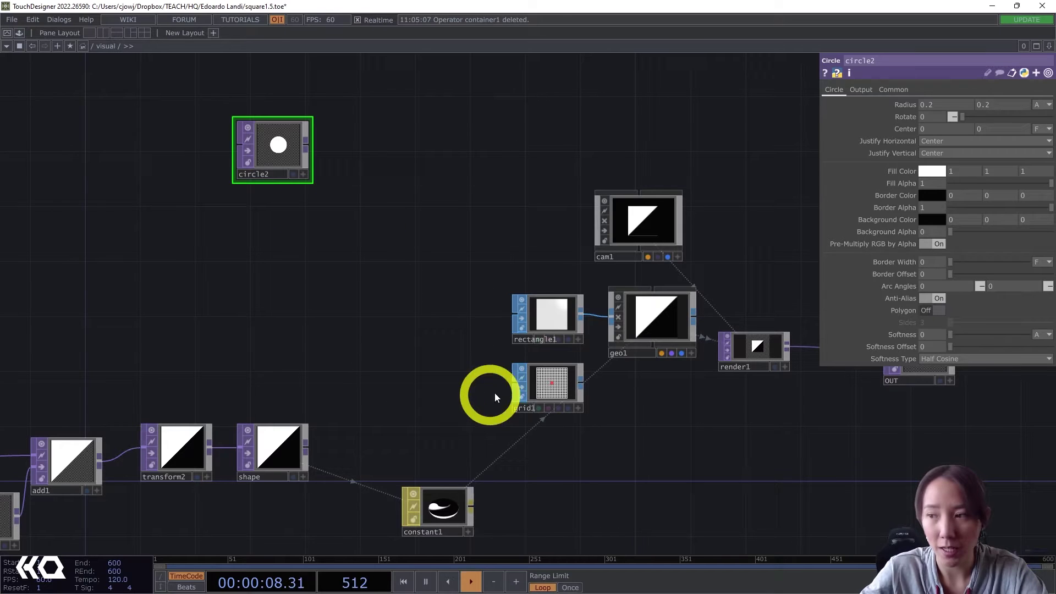
scroll(504, 330, up, 5)
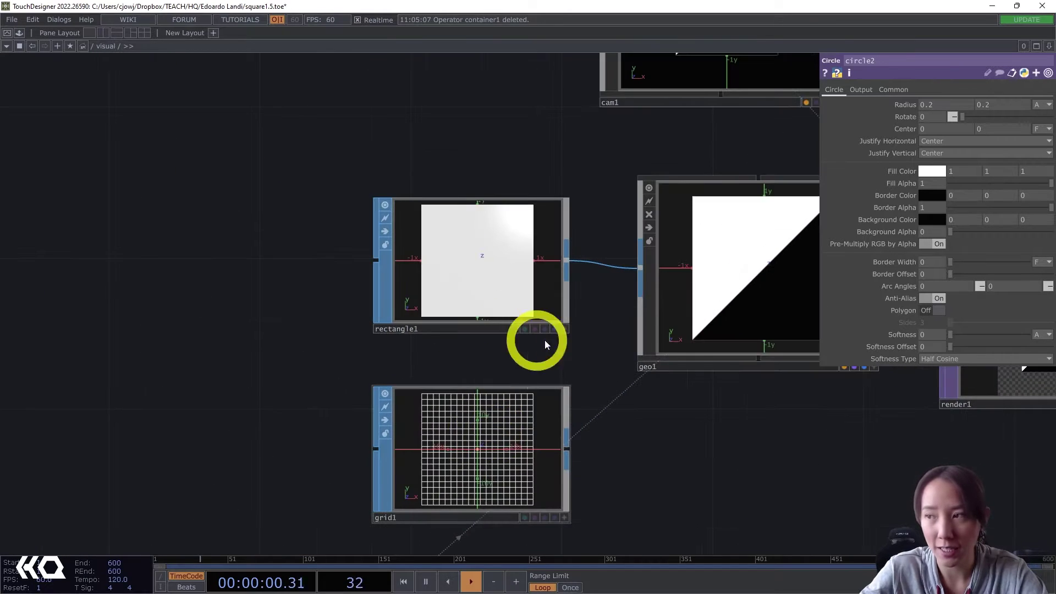
scroll(544, 340, down, 5)
scroll(483, 353, up, 2)
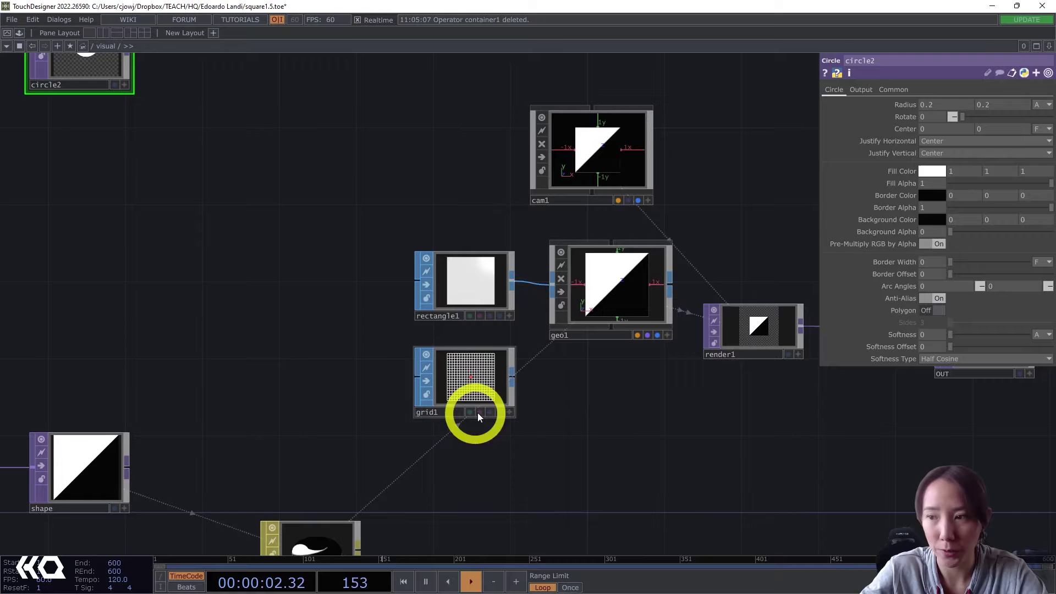
Step: Bind the second Circle TOP's resolution width to the row count of the grid1 SOP
drag(331, 281, 432, 289)
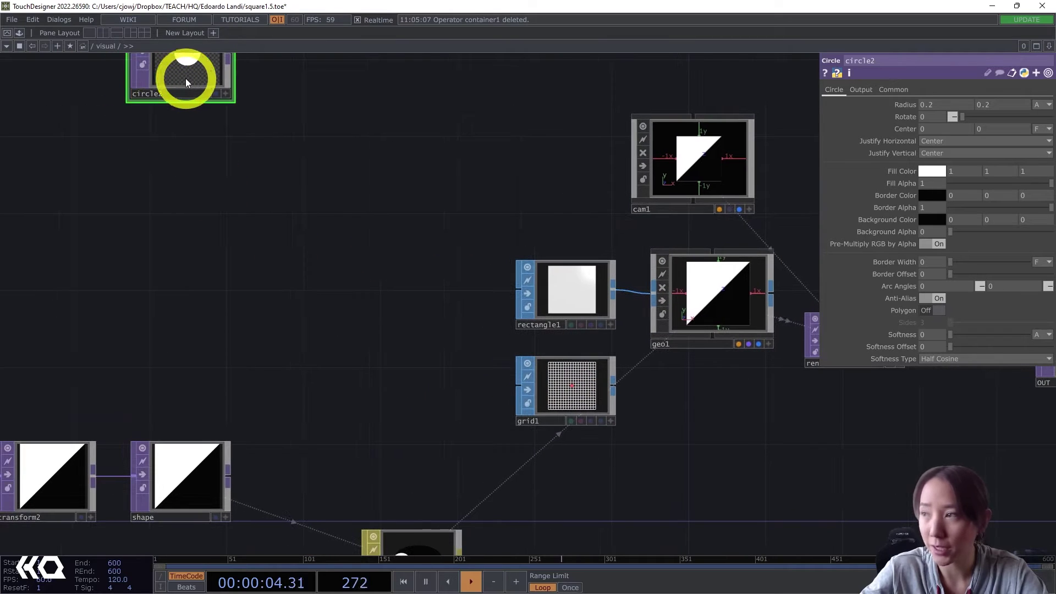
click(894, 91)
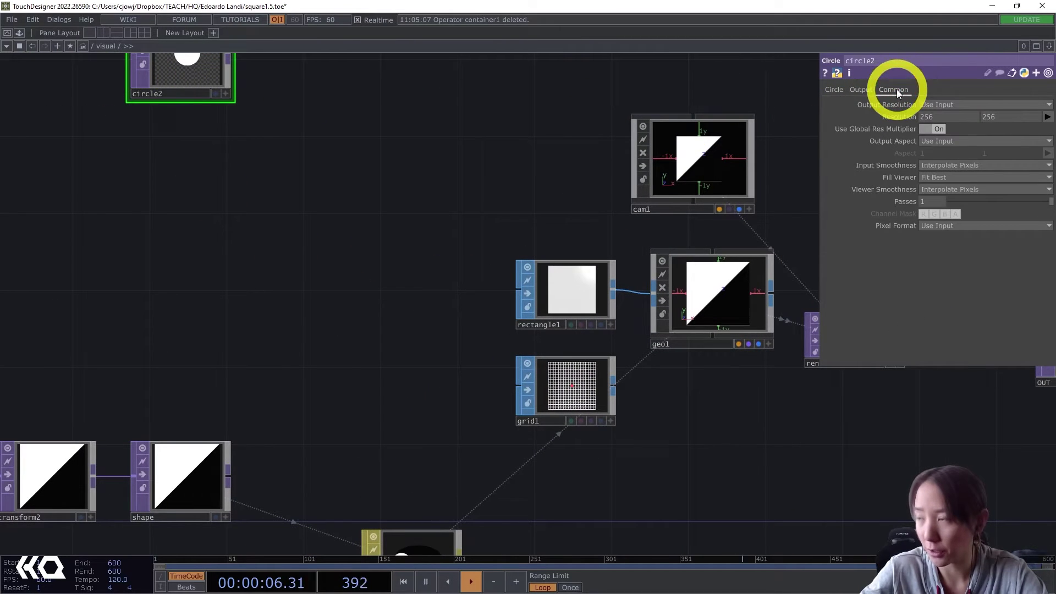
click(582, 384)
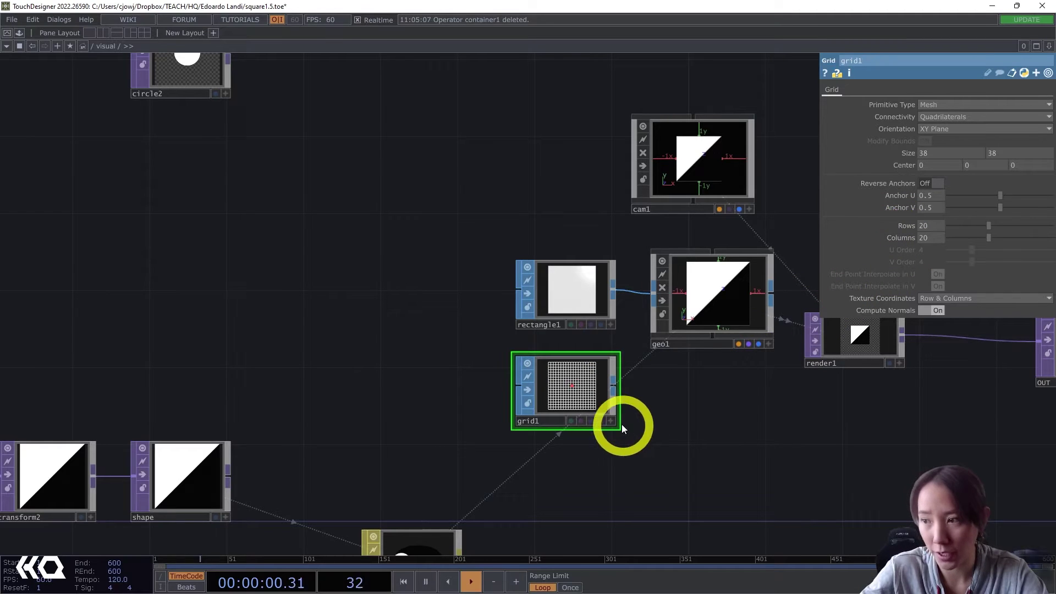
right_click(900, 227)
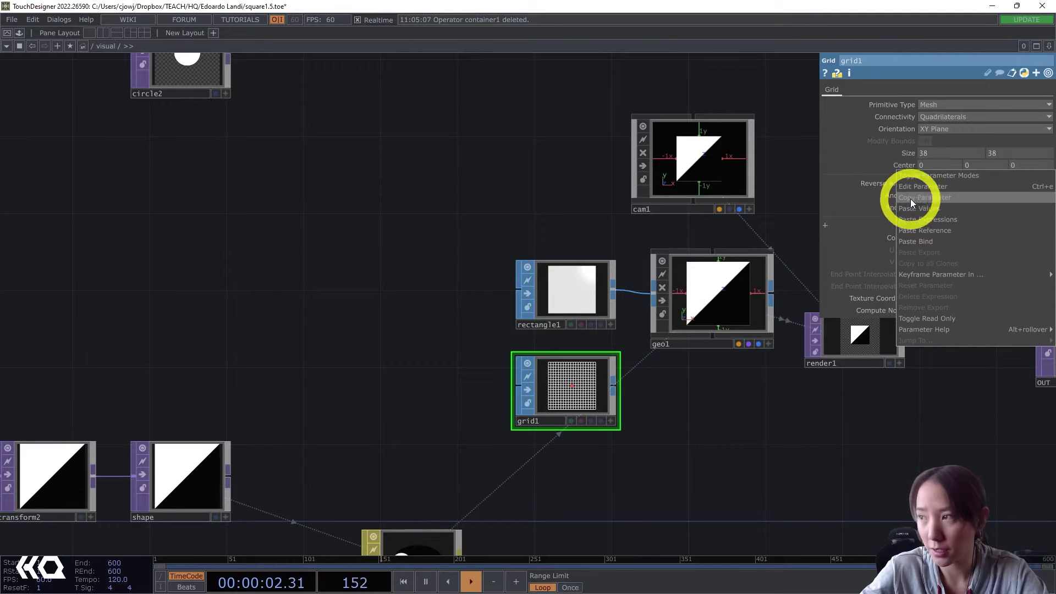
click(913, 197)
click(190, 82)
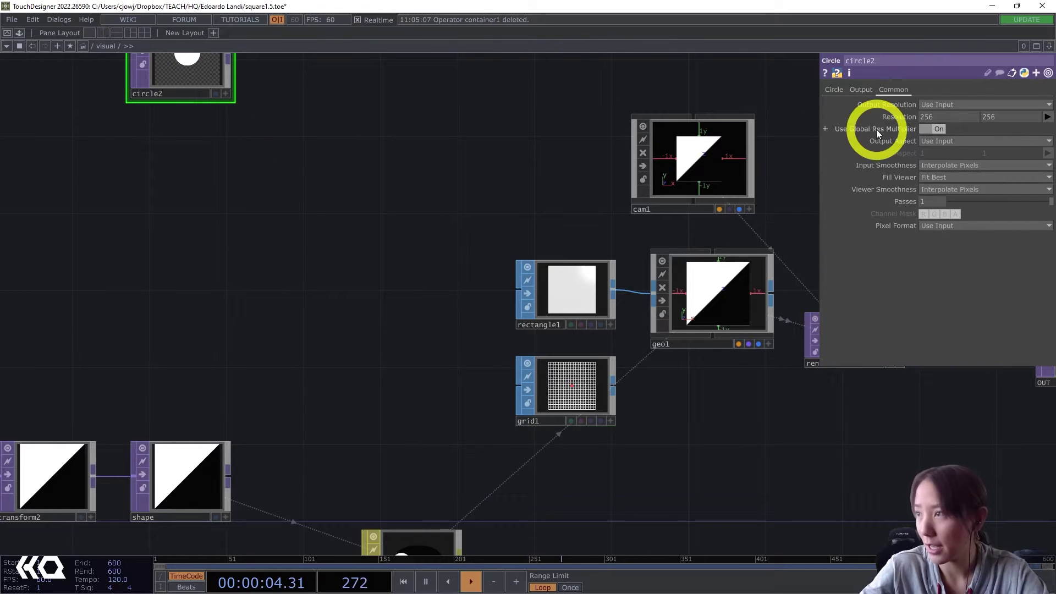
click(906, 117)
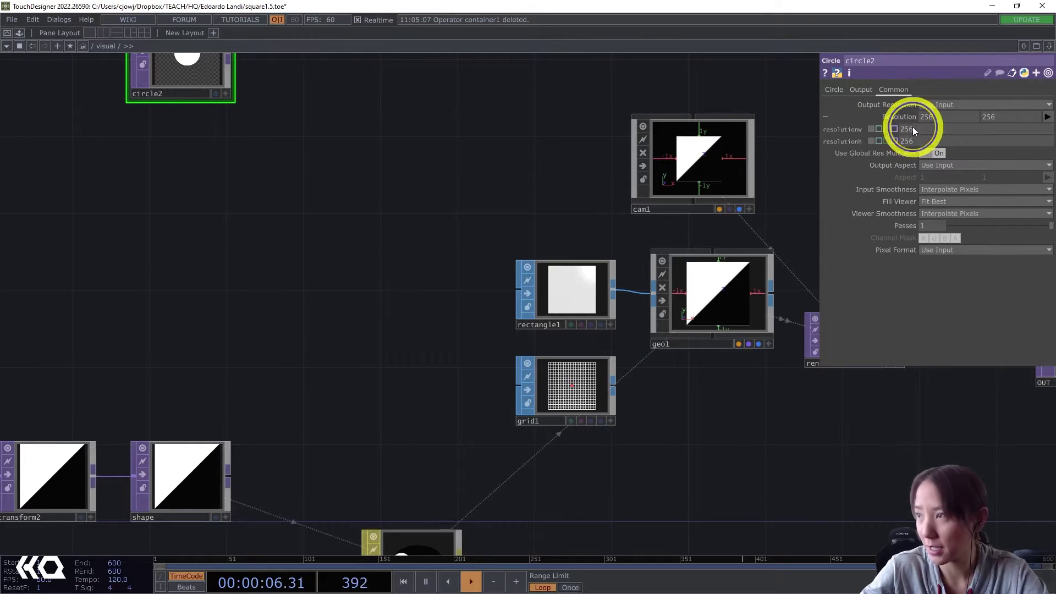
right_click(913, 126)
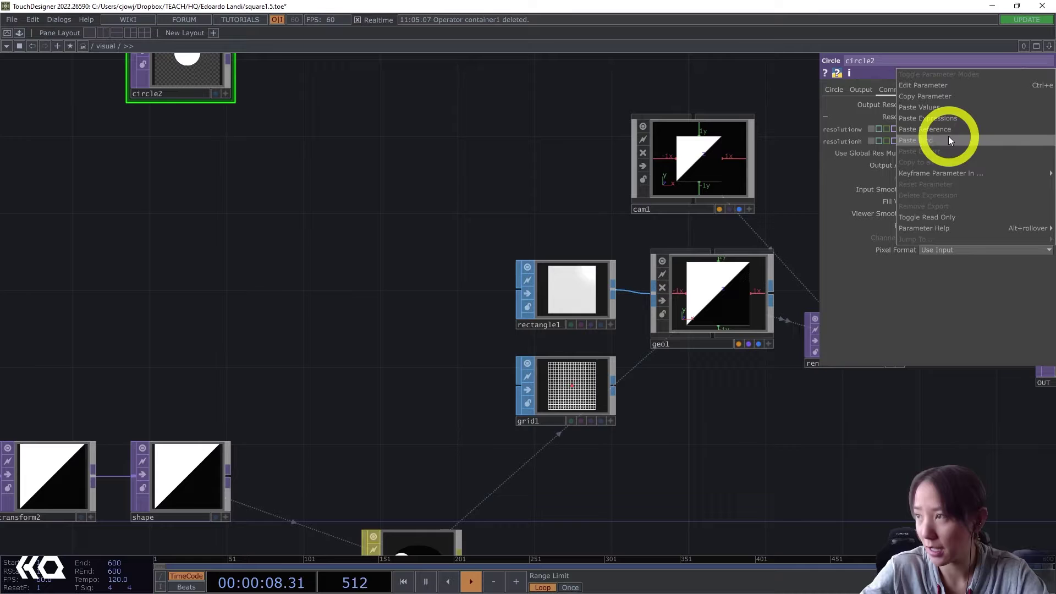
click(948, 138)
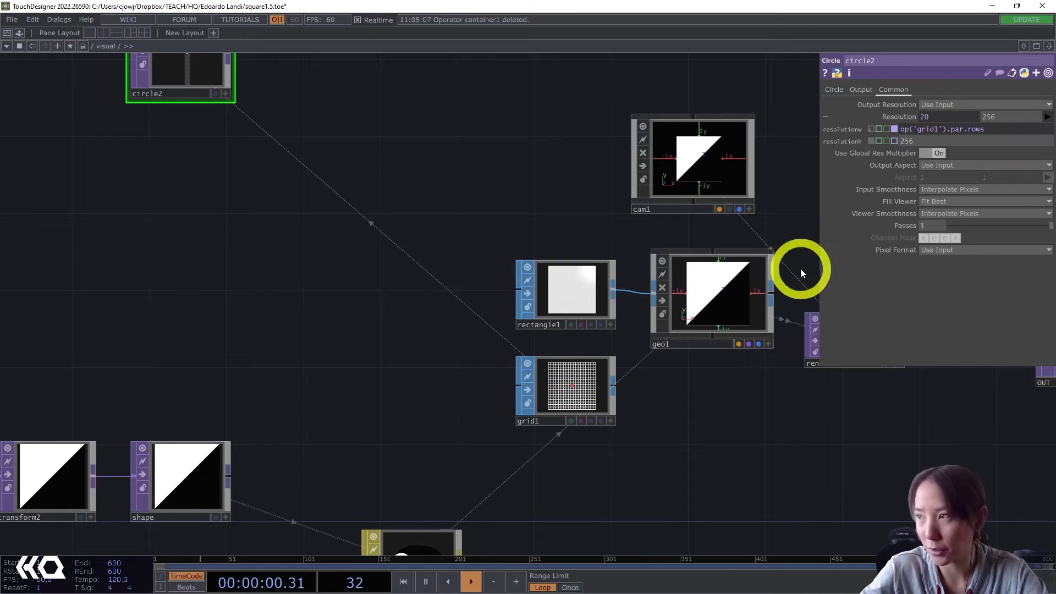
Step: Bind the second Circle TOP's resolution height to the column count of the grid1 SOP
click(598, 377)
drag(600, 380, 577, 371)
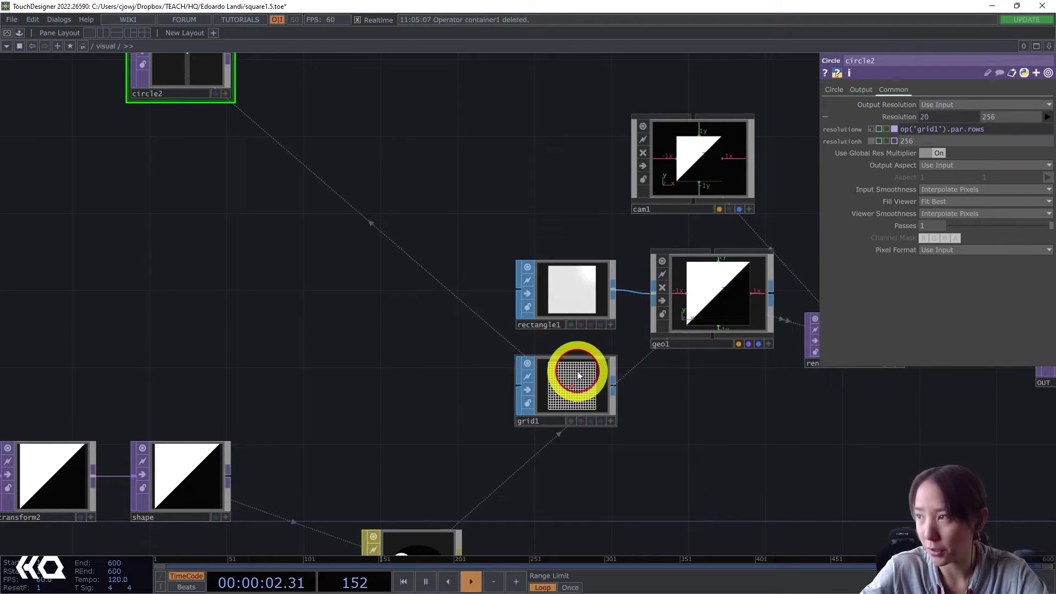
click(577, 370)
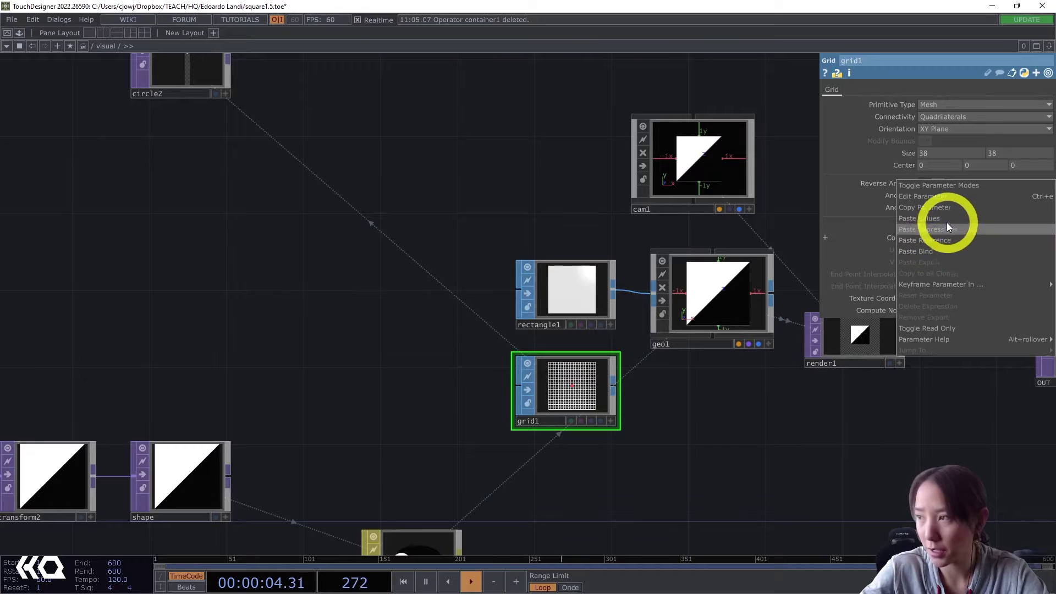
click(172, 55)
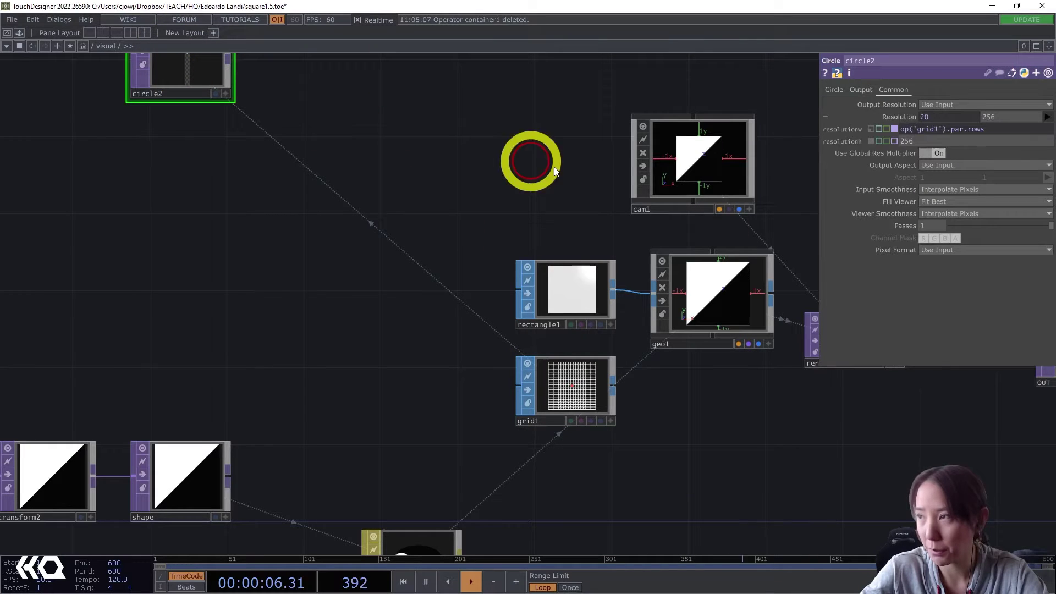
right_click(911, 141)
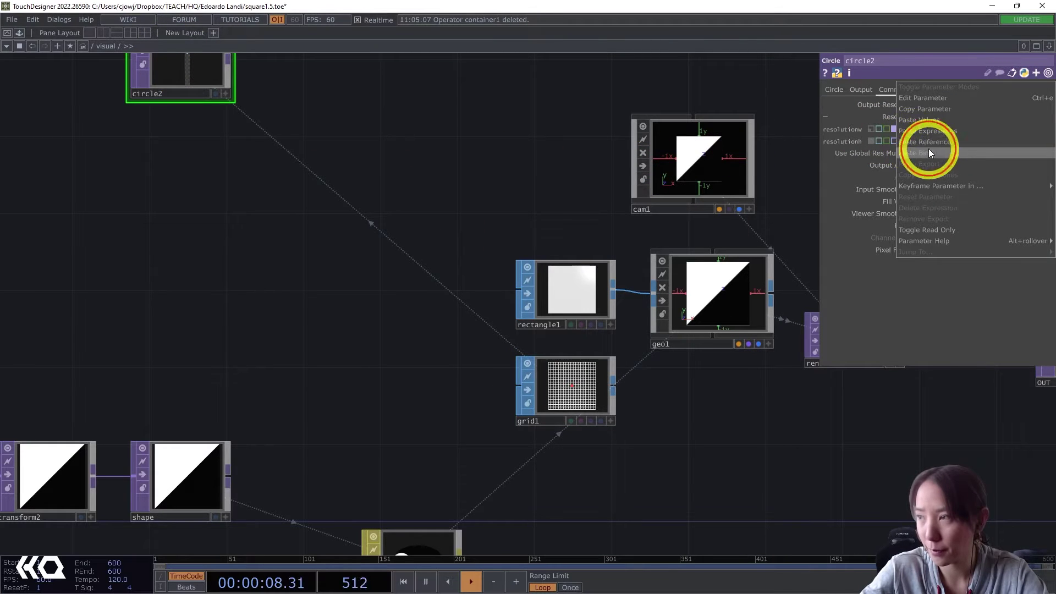
click(930, 152)
drag(535, 139, 343, 212)
scroll(342, 213, up, 5)
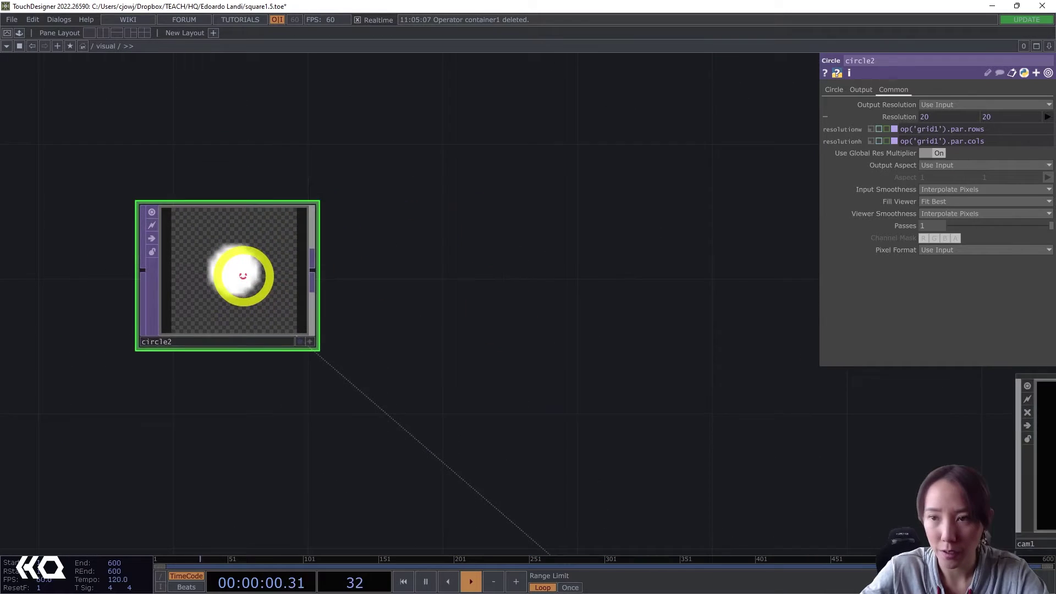
middle_drag(263, 258, 394, 379)
scroll(395, 379, down, 3)
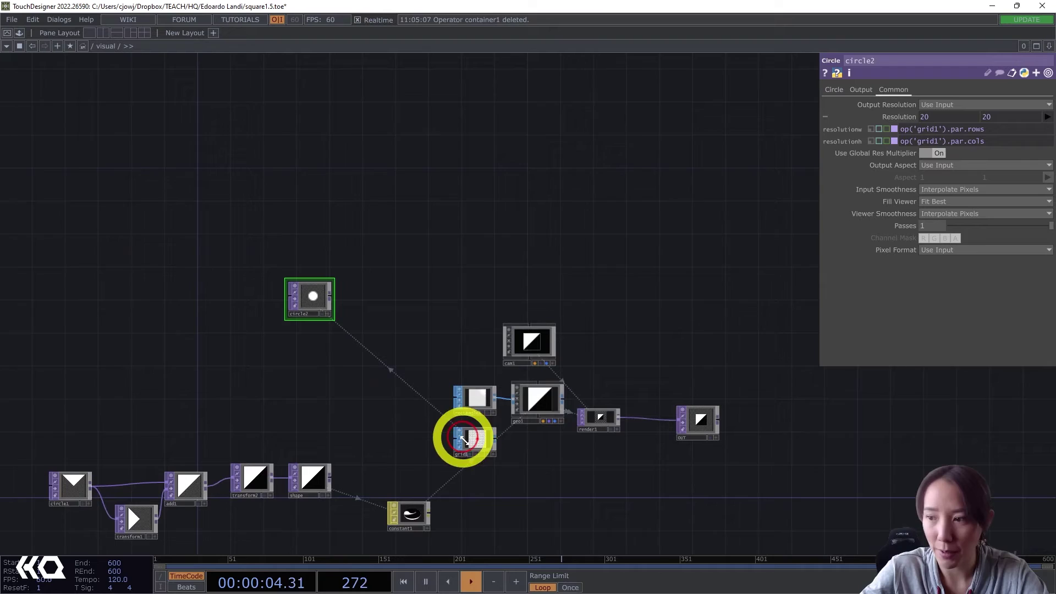
Step: Test the resolution binding by setting the grid's rows and columns to 10, and return both to 20
click(465, 439)
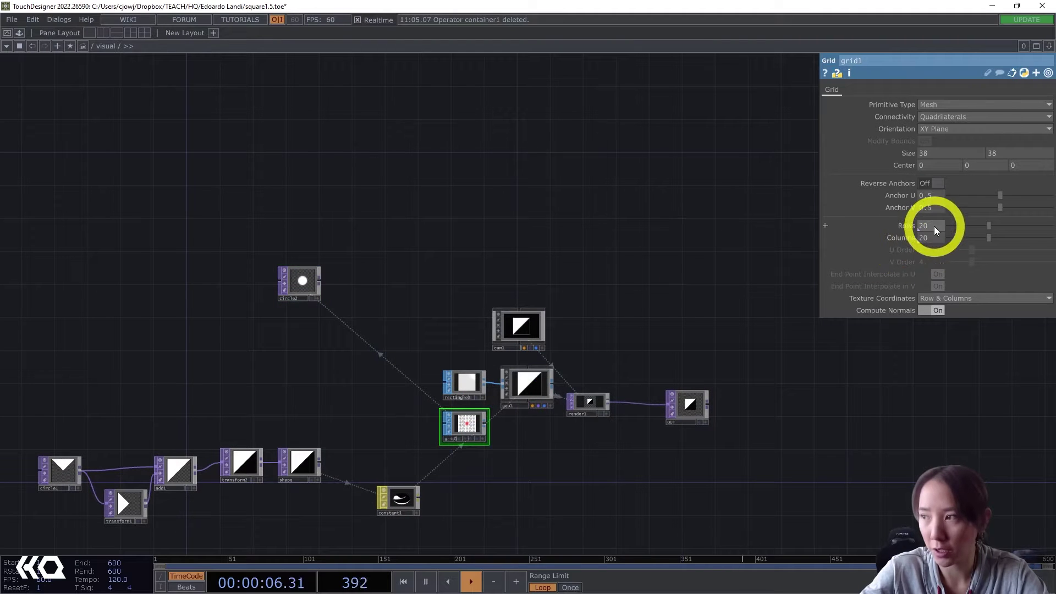
click(305, 282)
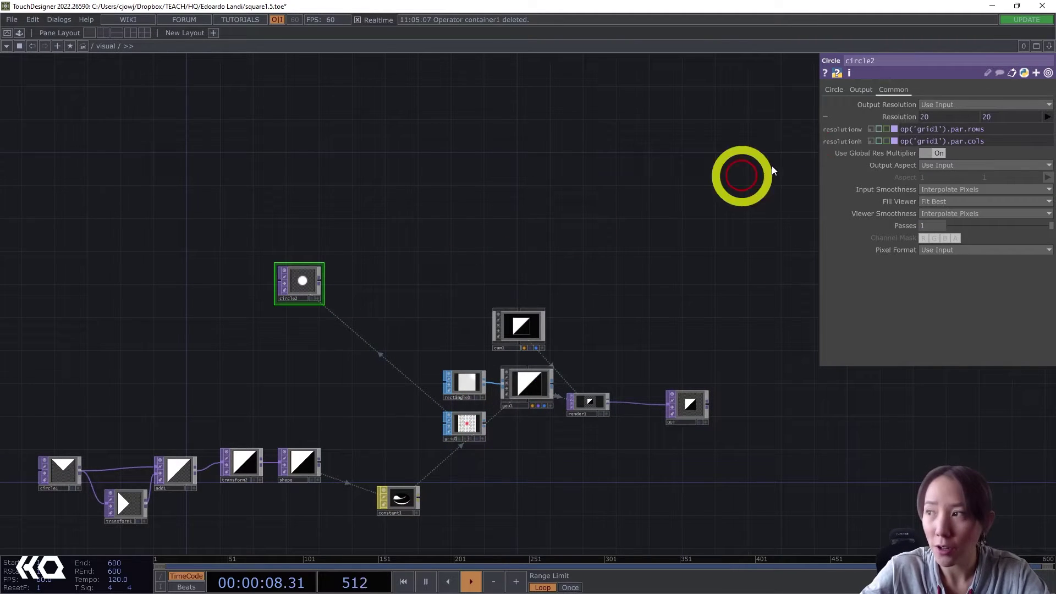
click(465, 423)
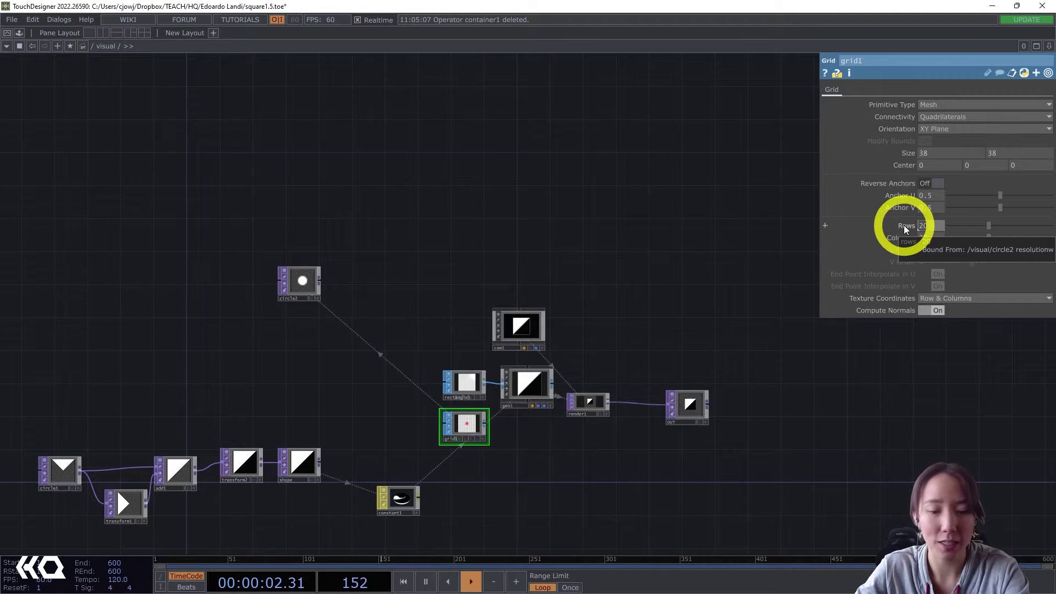
text(10)
drag(928, 238, 891, 240)
text(10)
click(589, 257)
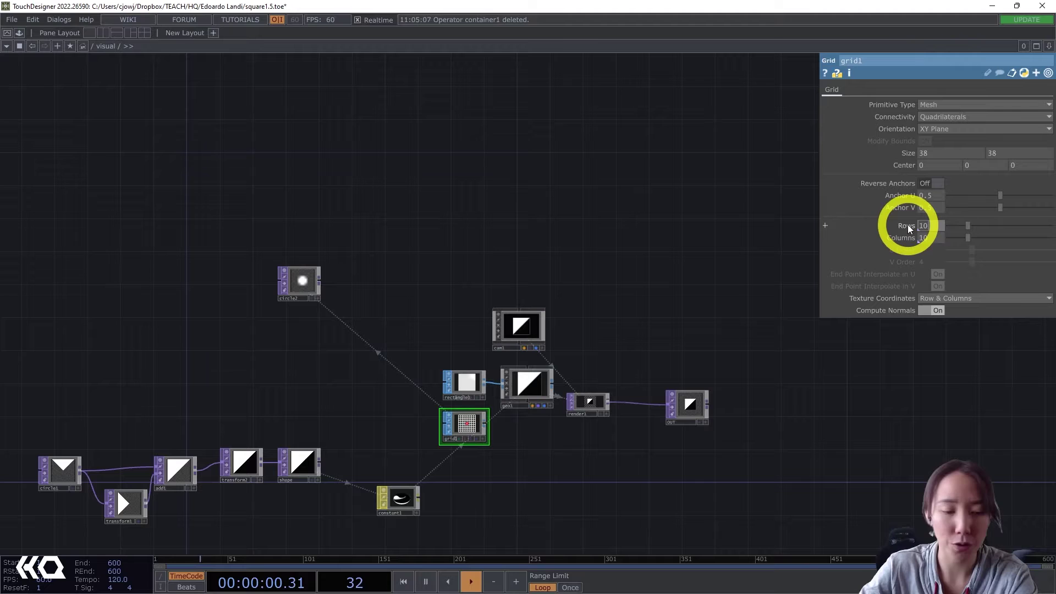
drag(908, 230, 734, 233)
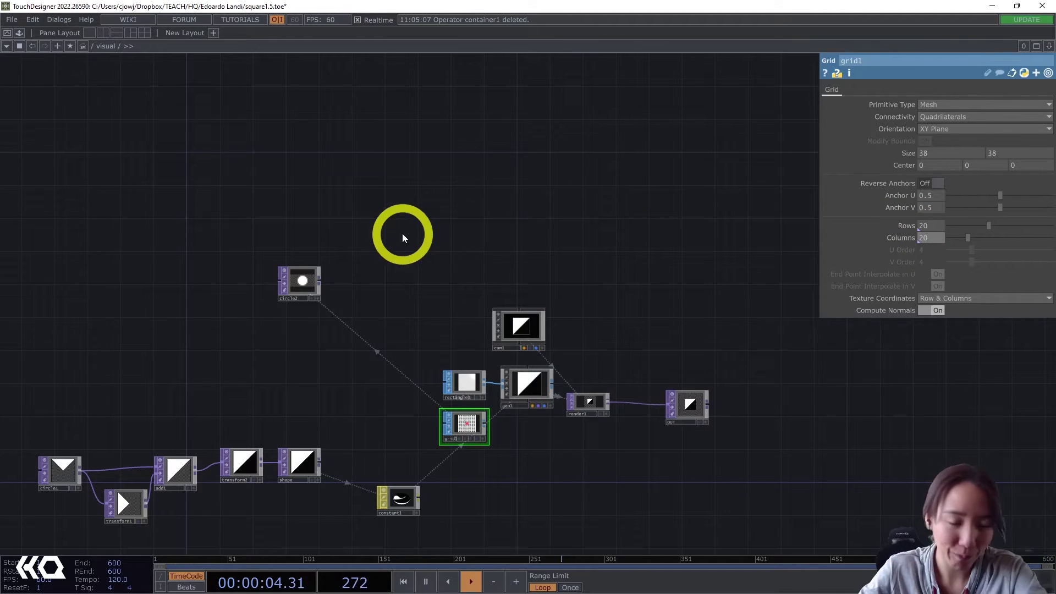
Step: Append a Transform TOP to the output of the second Circle TOP
drag(330, 272, 325, 287)
scroll(326, 287, up, 4)
drag(470, 294, 544, 282)
scroll(384, 293, up, 2)
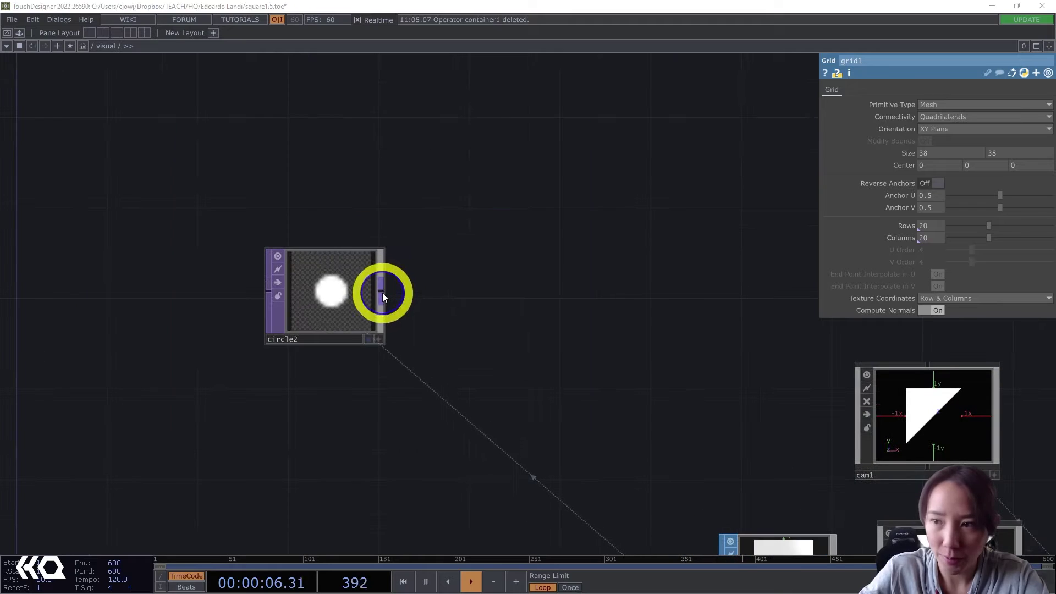
right_click(382, 293)
text(ta)
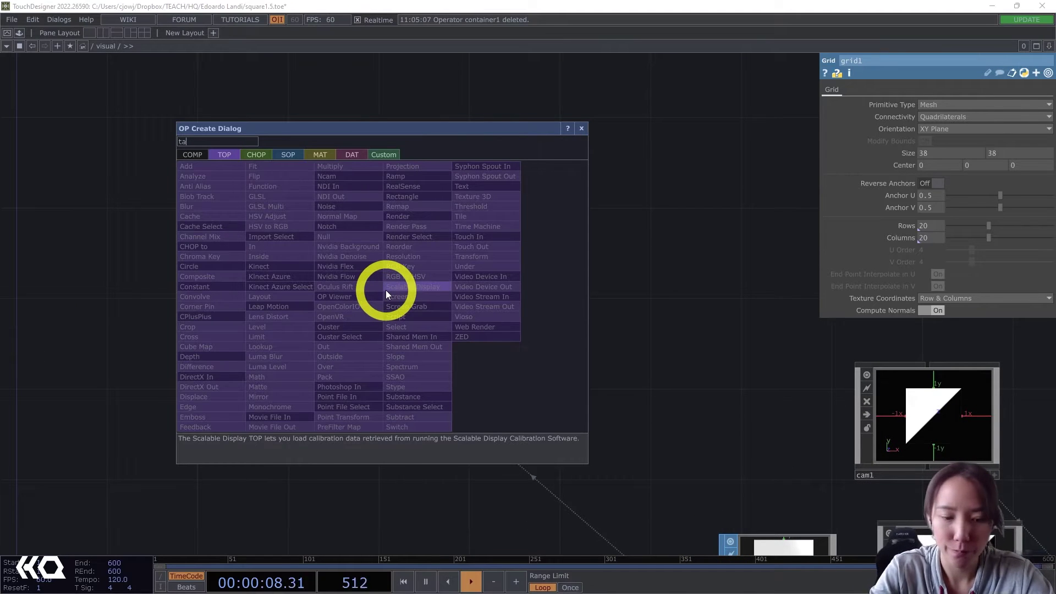
click(480, 255)
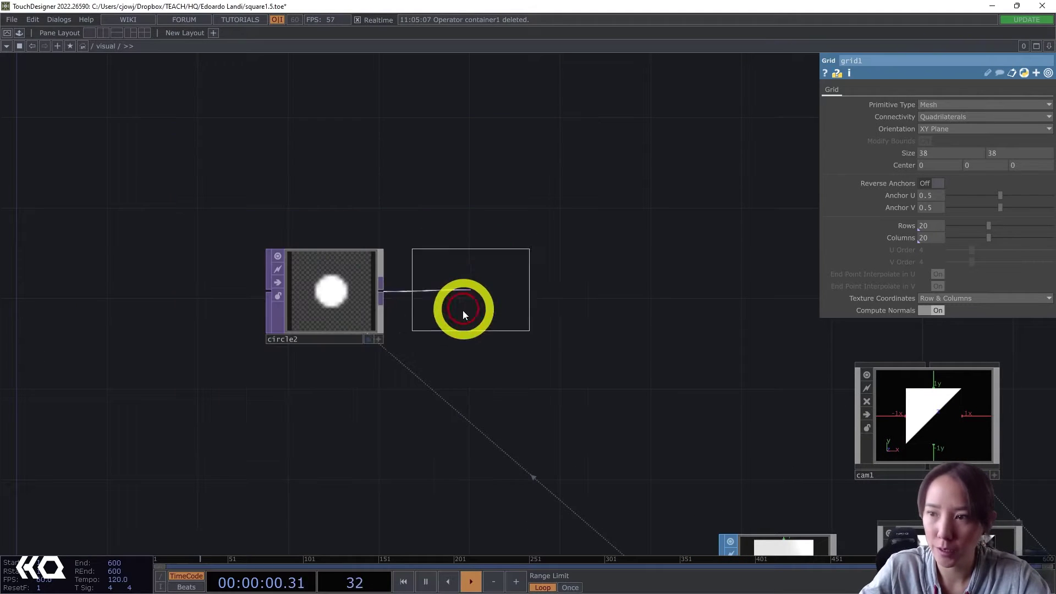
click(465, 301)
drag(557, 320, 434, 331)
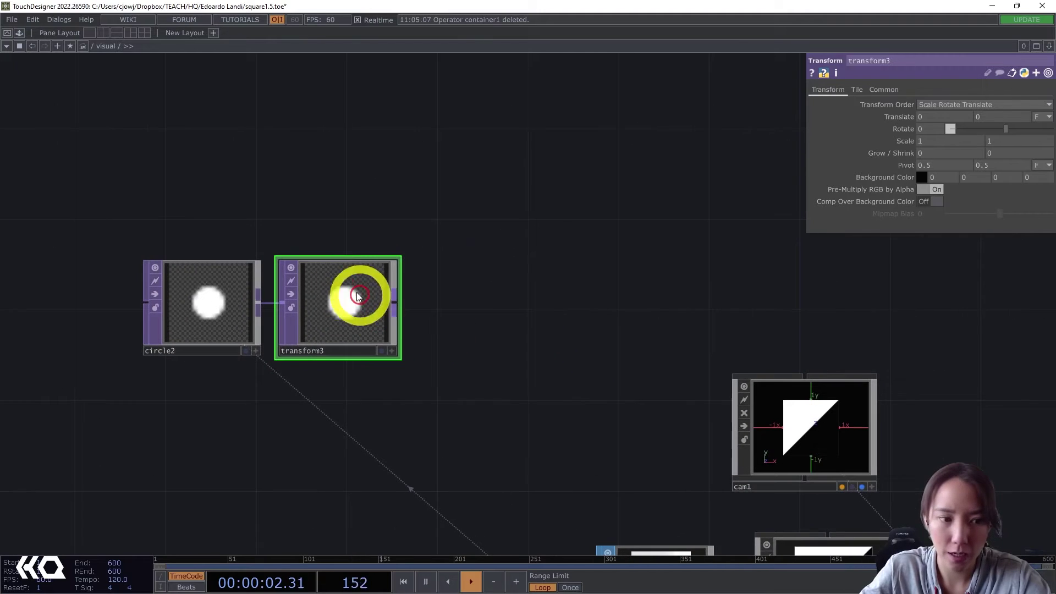
Step: Append a Null TOP to the new Transform TOP and rename it rotInst
right_click(395, 304)
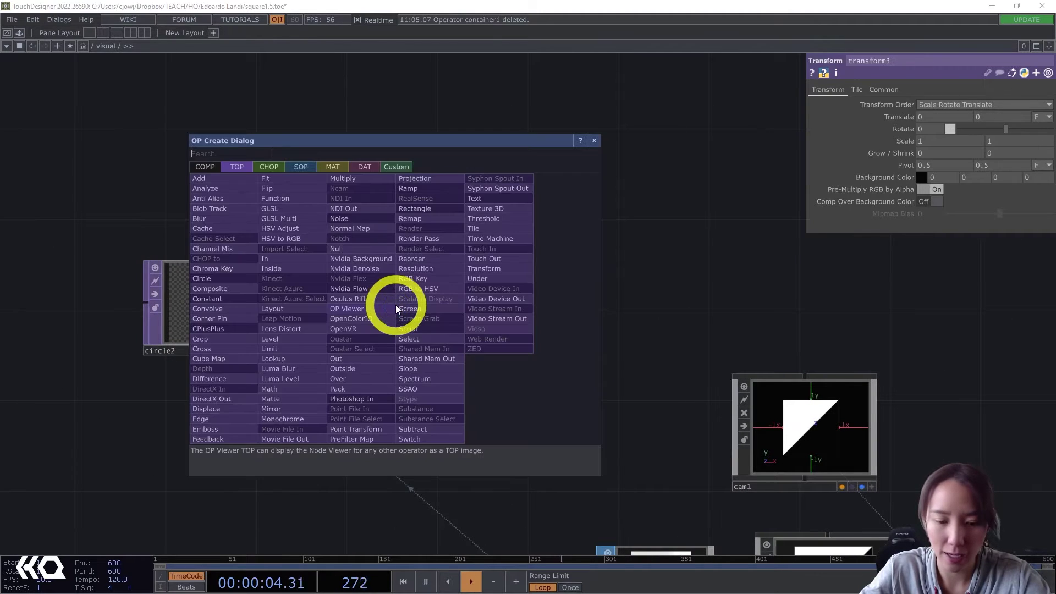
click(342, 251)
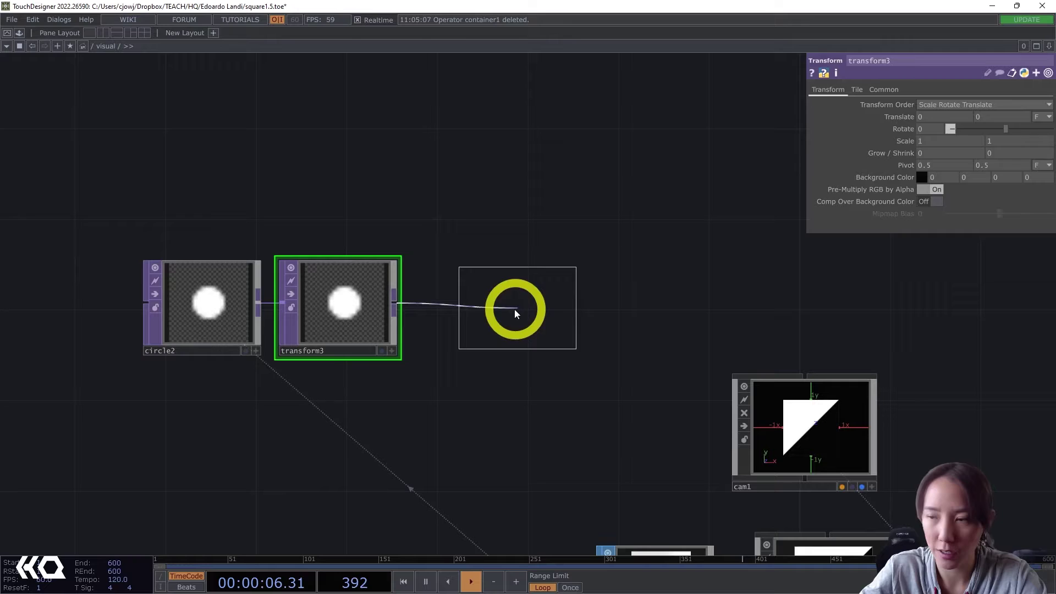
click(514, 310)
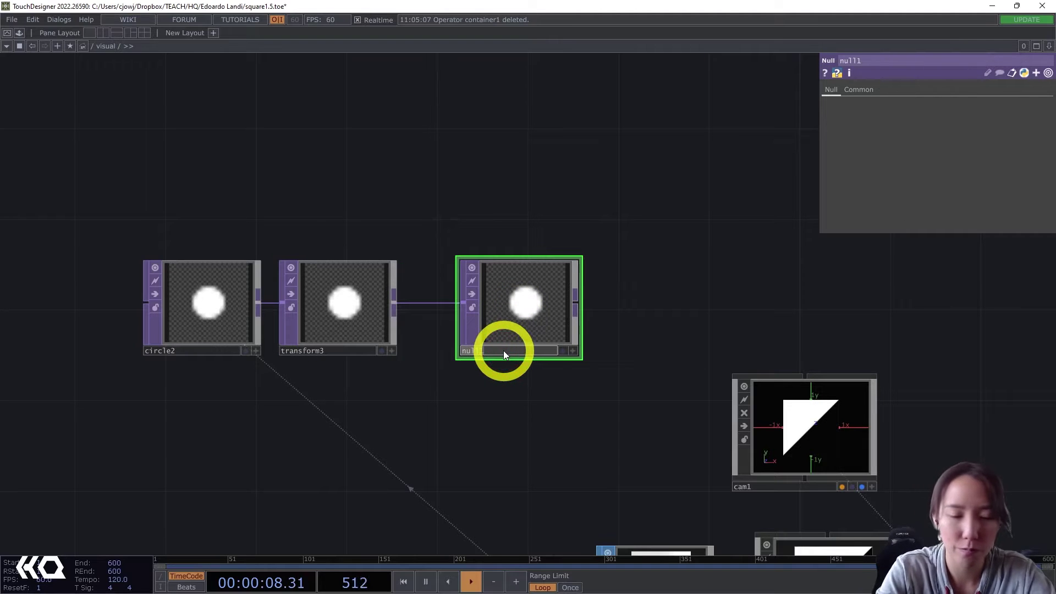
text(rotInst)
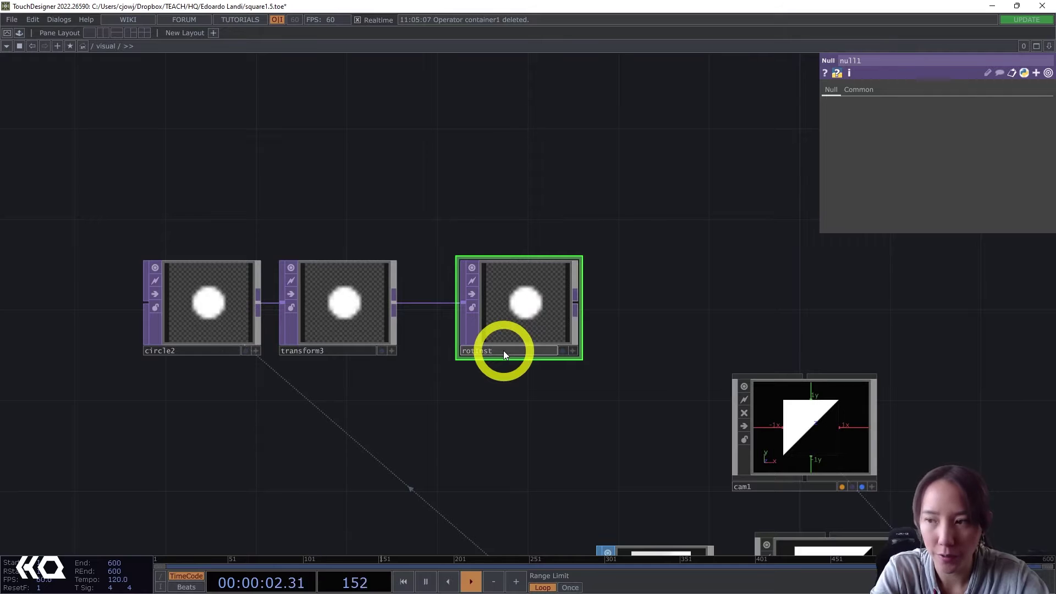
click(475, 412)
Step: Add a Panel CHOP in the empty area above the circle2, transform3 and rotInst chain
scroll(475, 411, down, 3)
drag(576, 398, 715, 381)
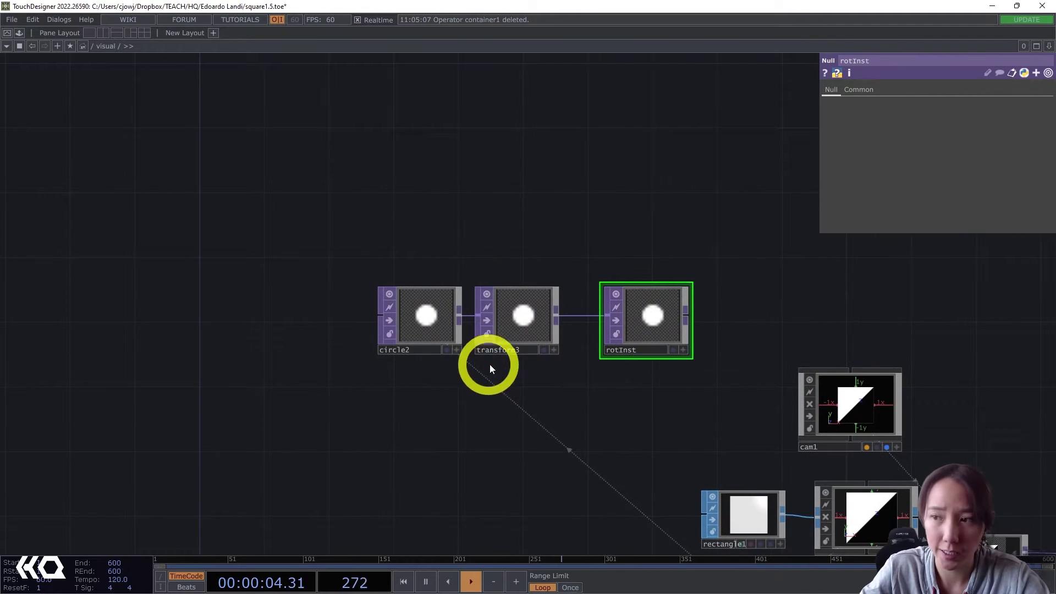
drag(524, 421, 462, 433)
click(444, 302)
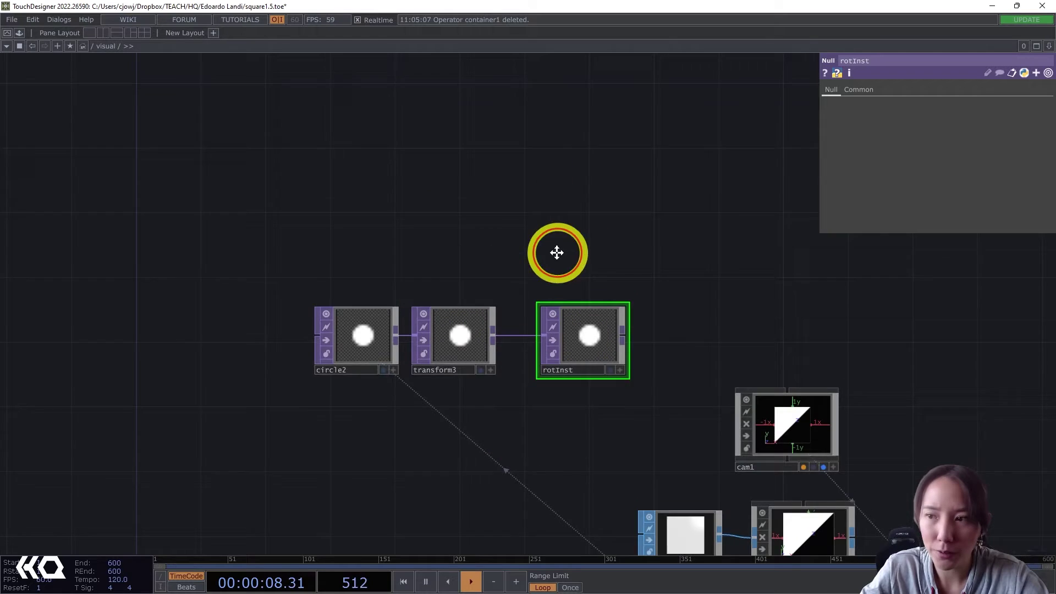
scroll(556, 252, down, 3)
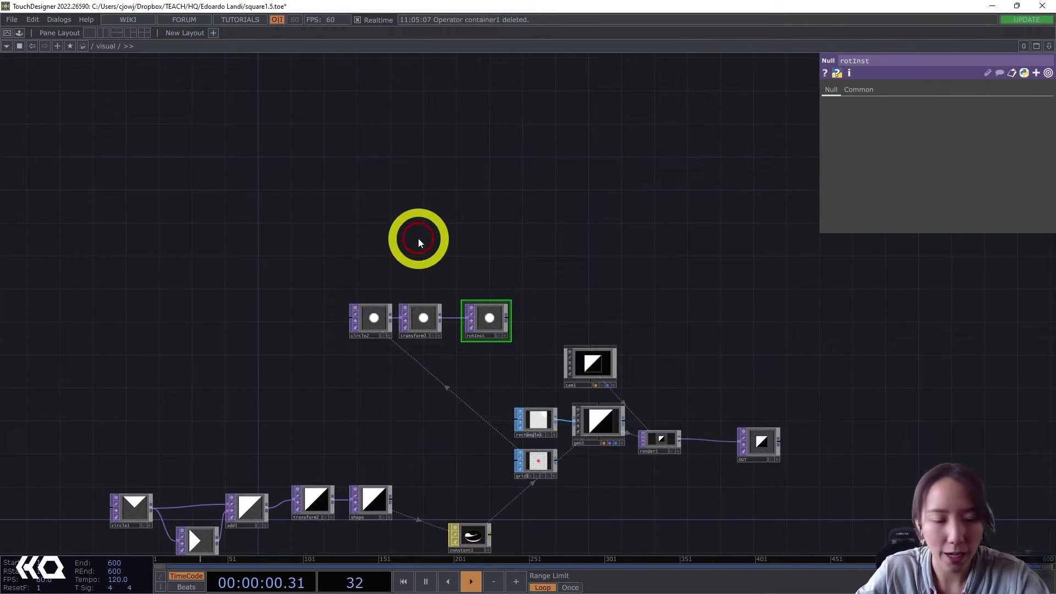
key(Tab)
text(pan)
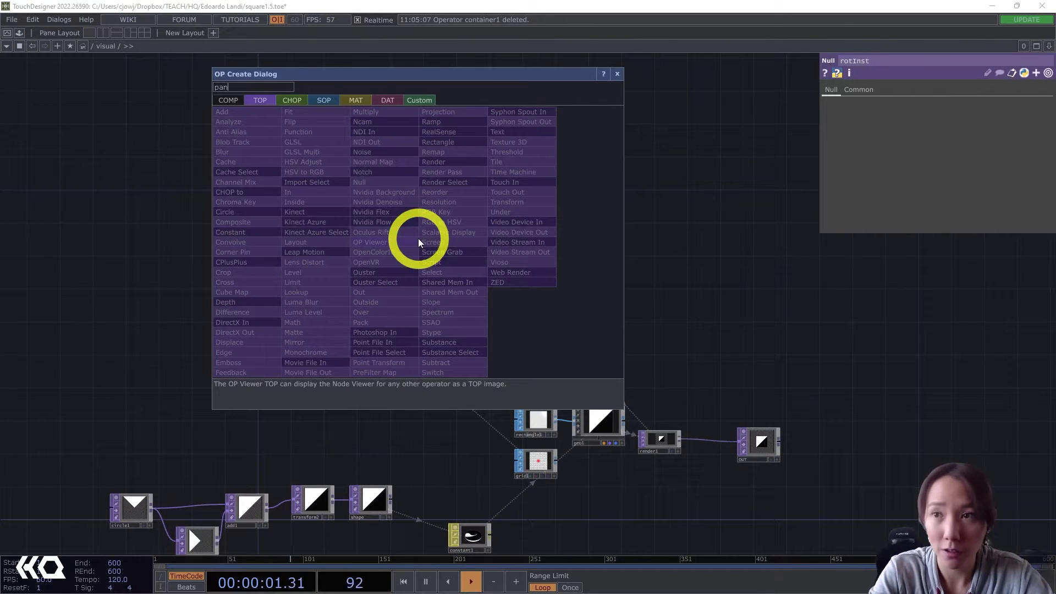
click(292, 100)
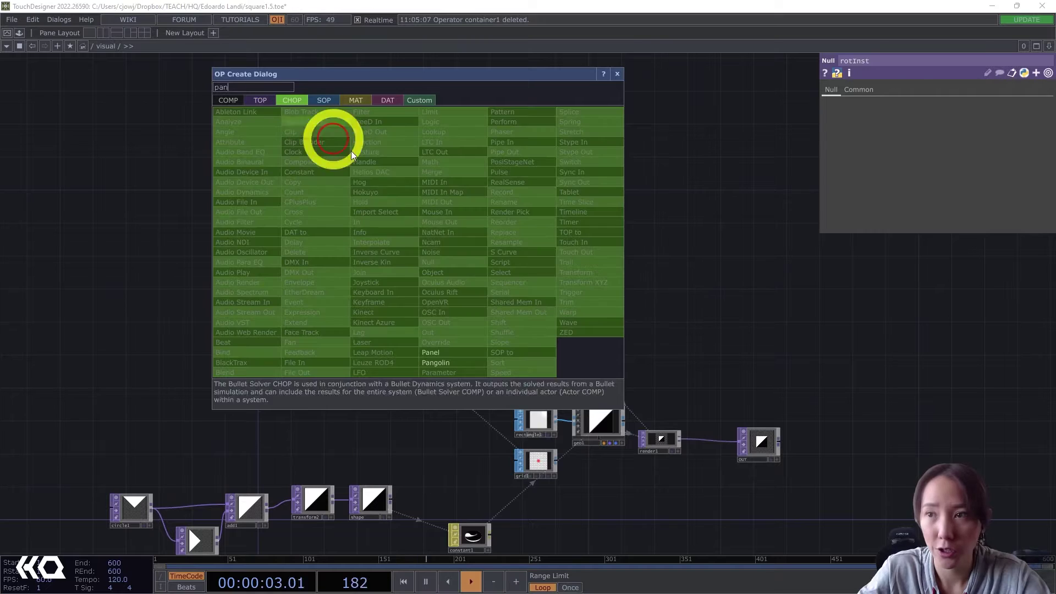
click(431, 352)
click(412, 236)
scroll(413, 236, up, 4)
drag(414, 228, 507, 229)
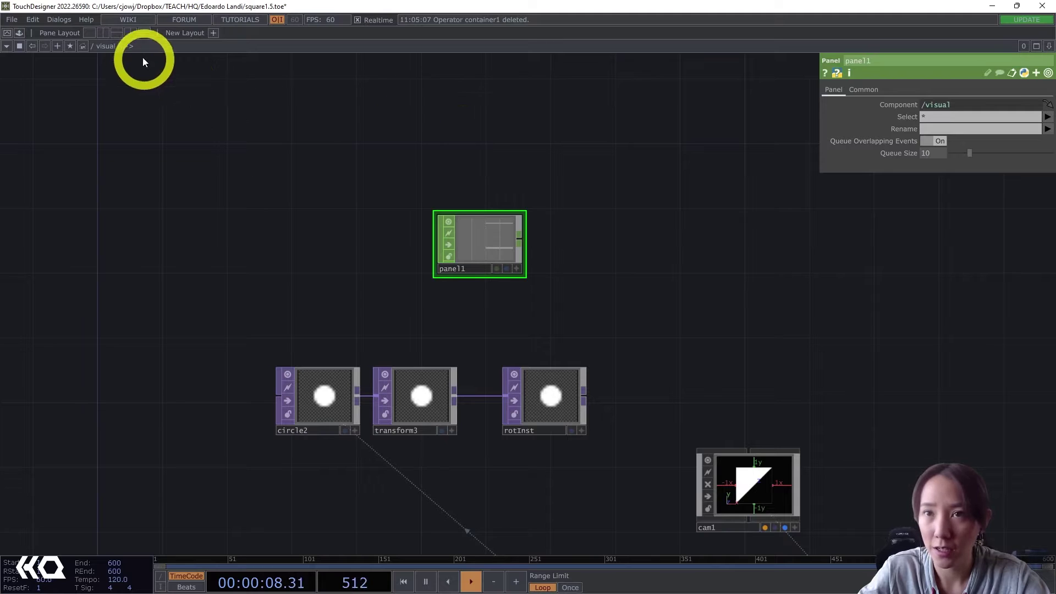
Step: Split the network editor into two side-by-side panes and take one up to the root level containing the visual container
click(107, 34)
key(u)
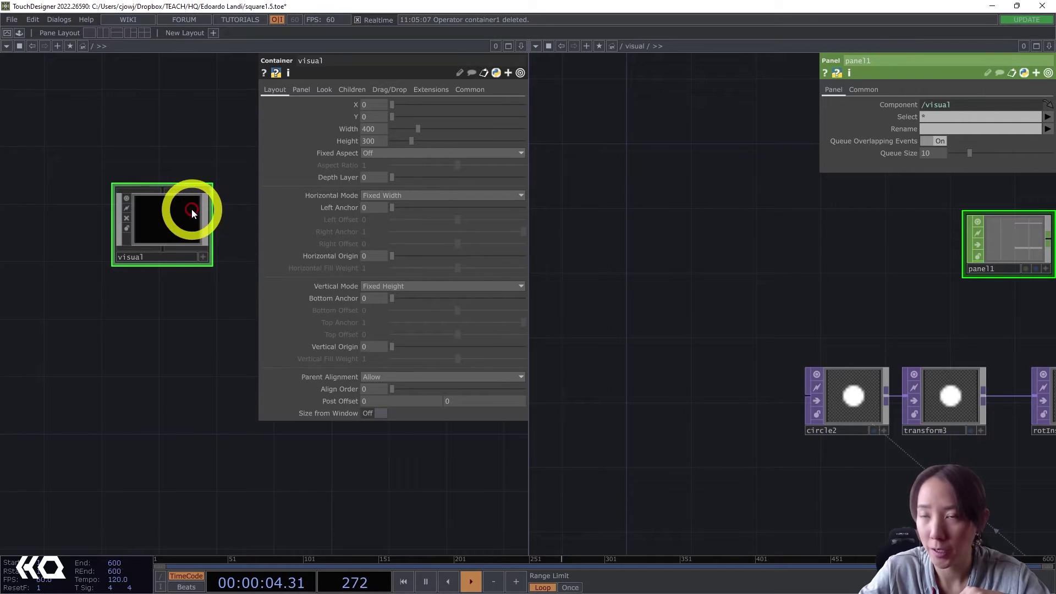
drag(668, 314, 382, 310)
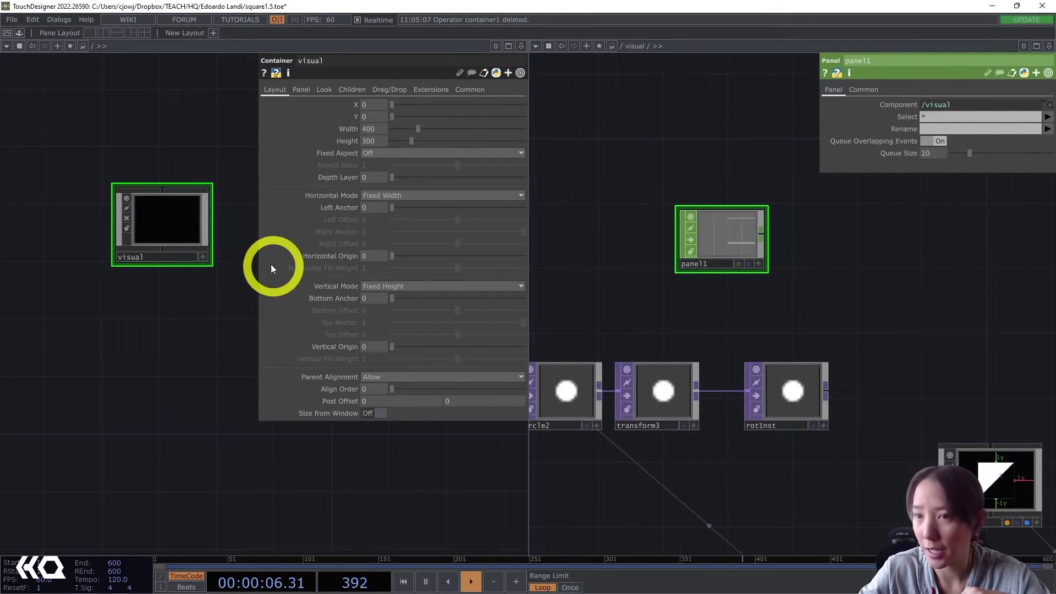
Step: Try the relative path .. as the Panel CHOP's Component, and leave the Component as a blank constant value
drag(164, 229, 719, 232)
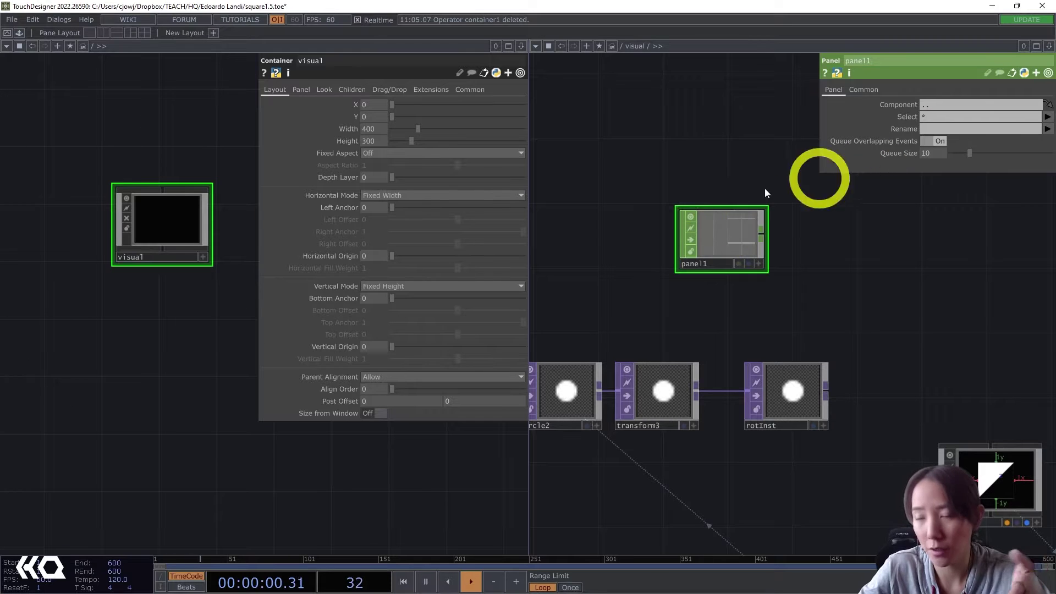
key(ctrl+z)
drag(966, 105, 848, 118)
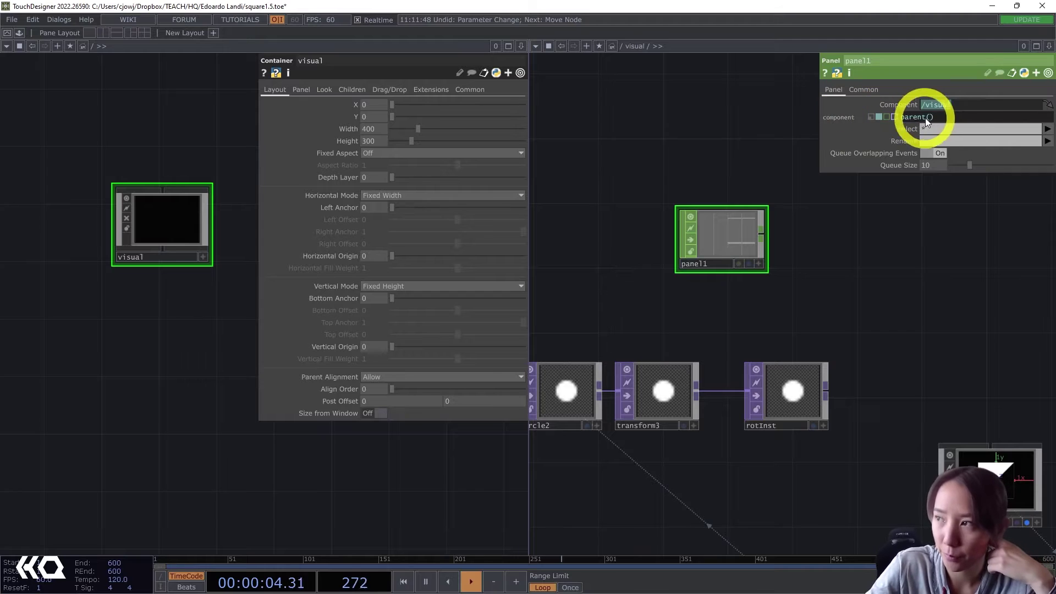
click(875, 117)
text(..)
key(Return)
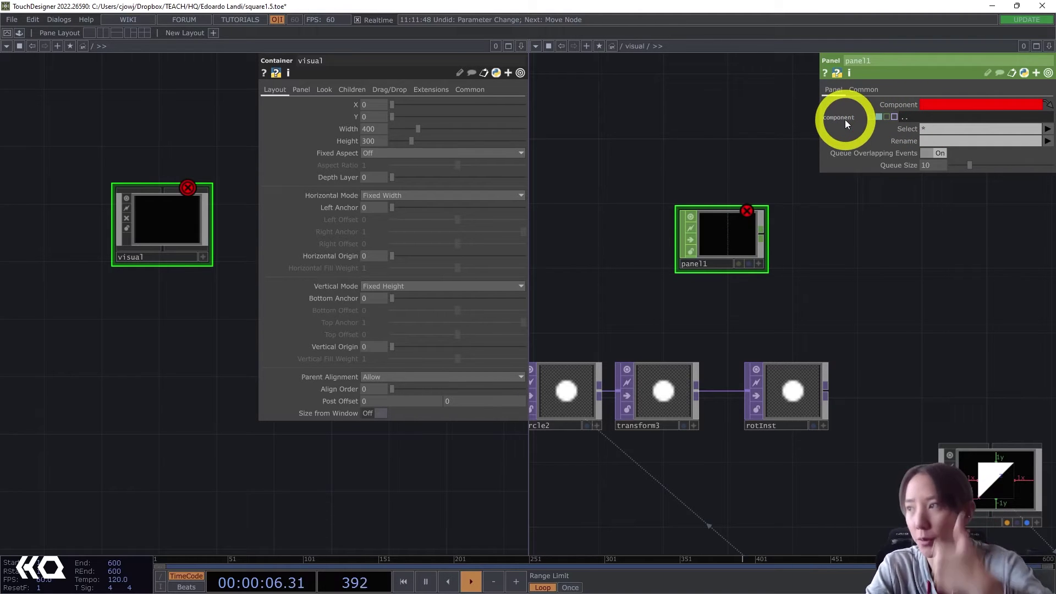
click(870, 120)
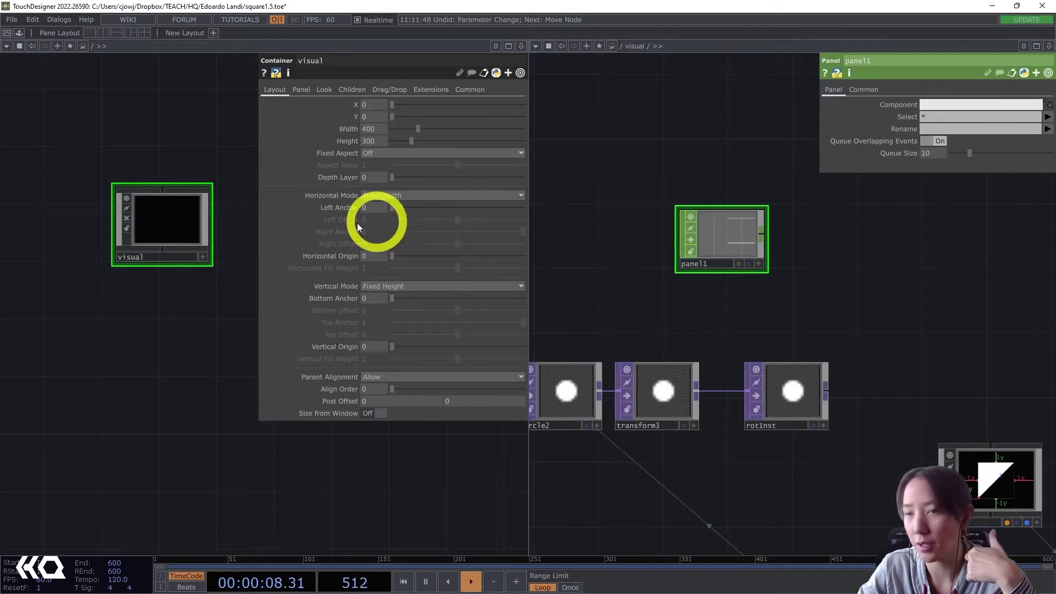
Step: Open the visual container's output in a separate viewer window and move the window clear of the container
scroll(231, 222, up, 4)
drag(253, 301, 297, 330)
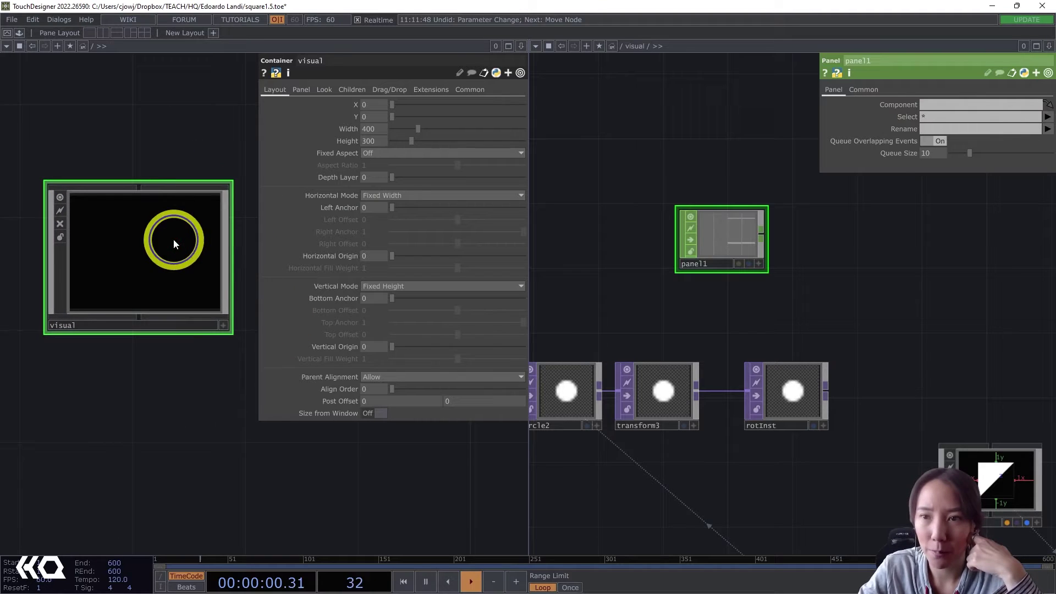
right_click(173, 239)
click(195, 208)
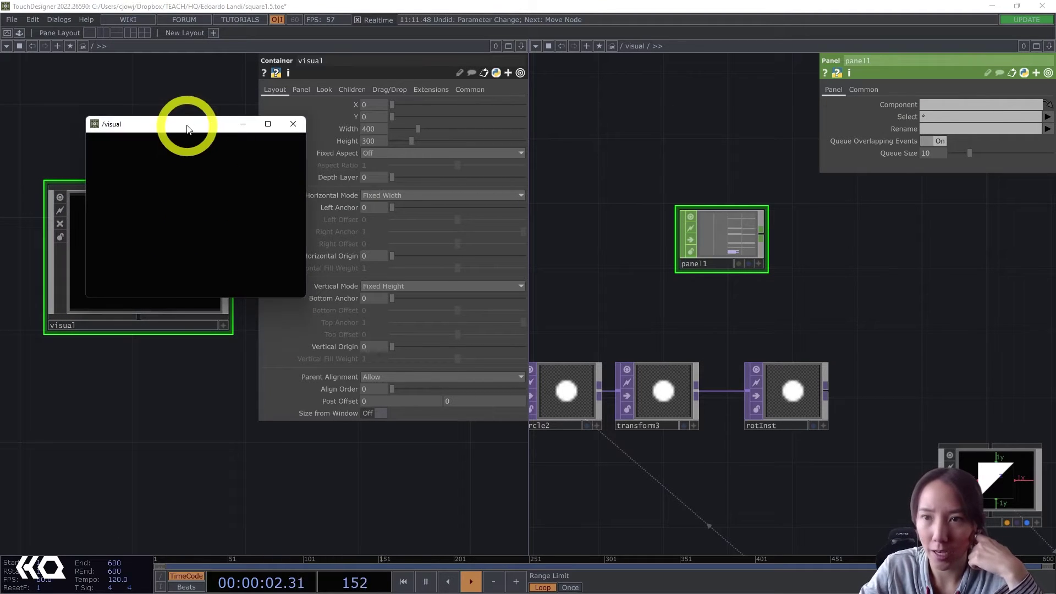
drag(193, 127, 511, 136)
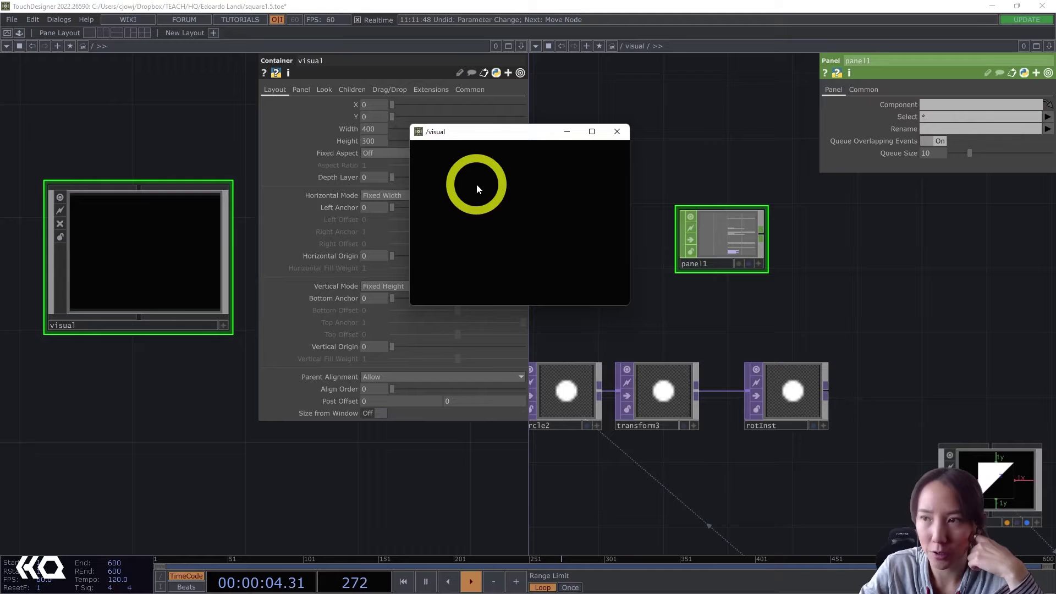
Step: Set the visual container's width and height to 1280
click(320, 93)
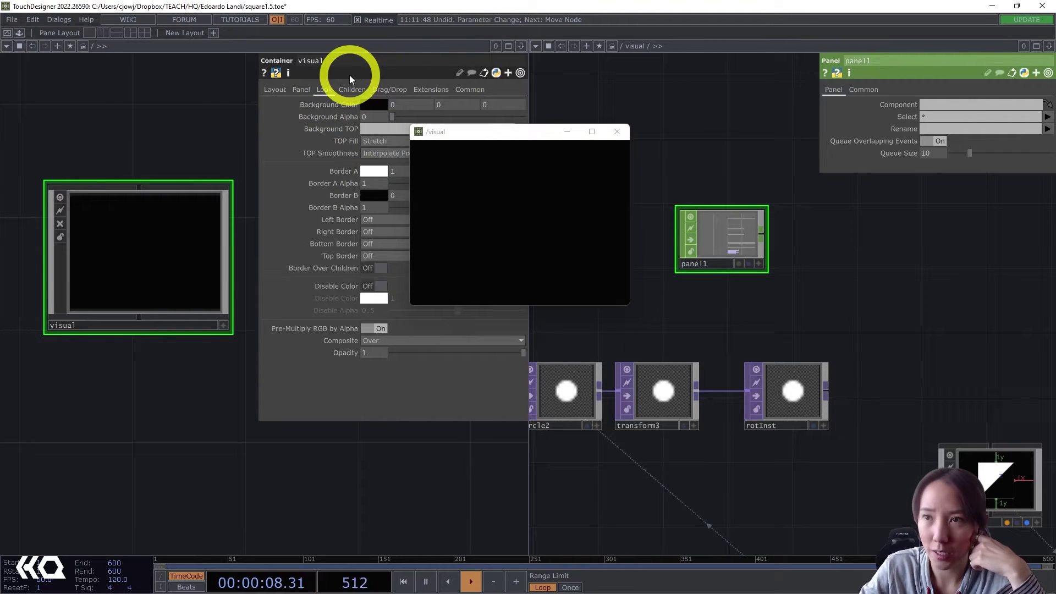
click(265, 91)
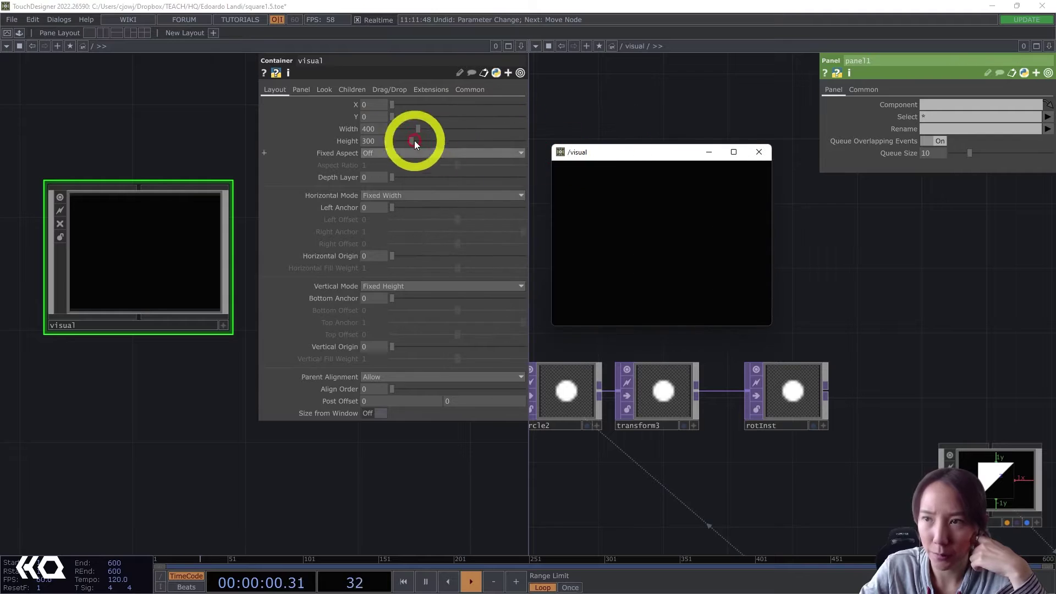
drag(379, 129, 324, 130)
text(1)
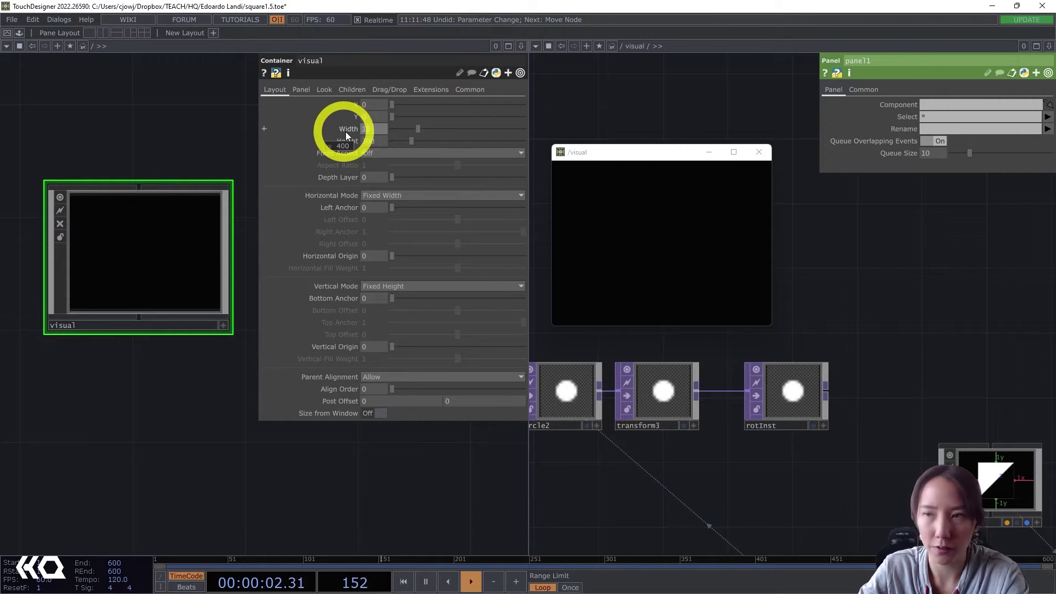
text(01280)
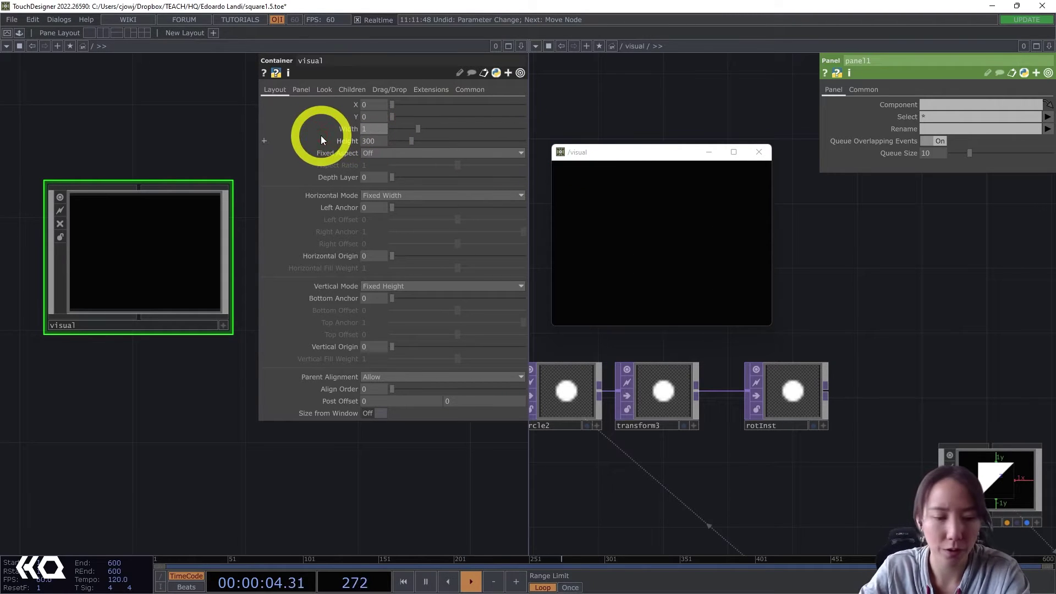
drag(377, 142, 344, 143)
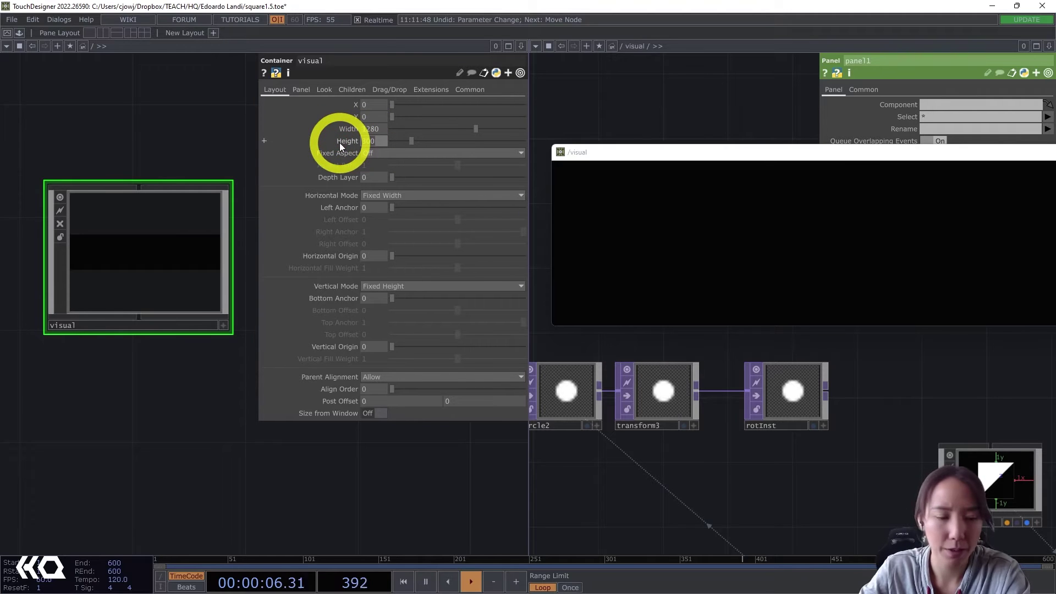
text(1280)
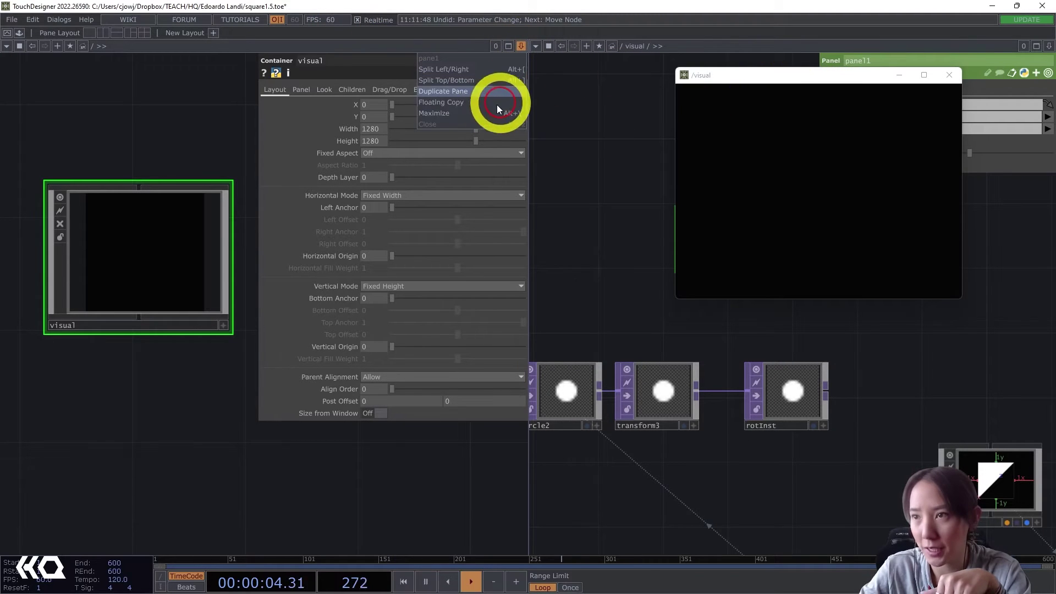
Step: Close the root-level pane and place the floating viewer window beside the enlarged Panel CHOP inside visual
click(476, 120)
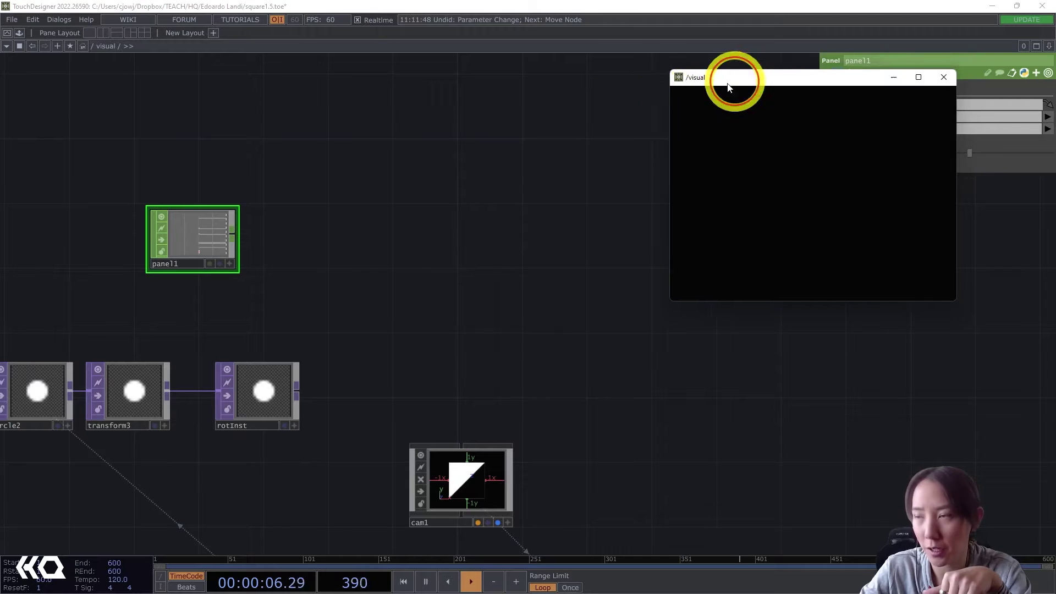
drag(735, 77, 358, 157)
scroll(196, 147, up, 4)
scroll(195, 147, up, 2)
drag(195, 148, 235, 88)
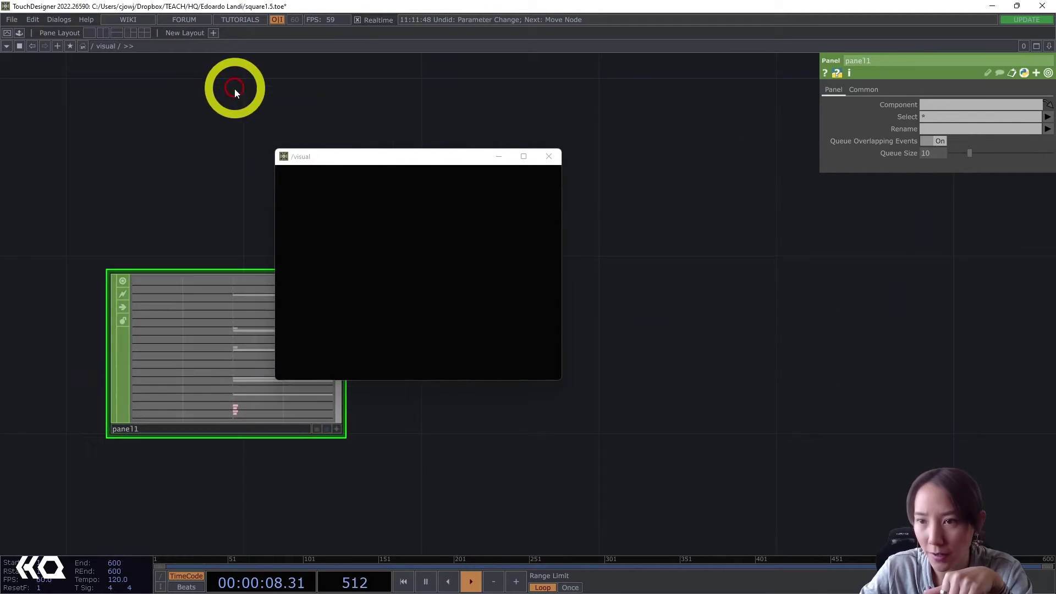
drag(406, 149, 415, 144)
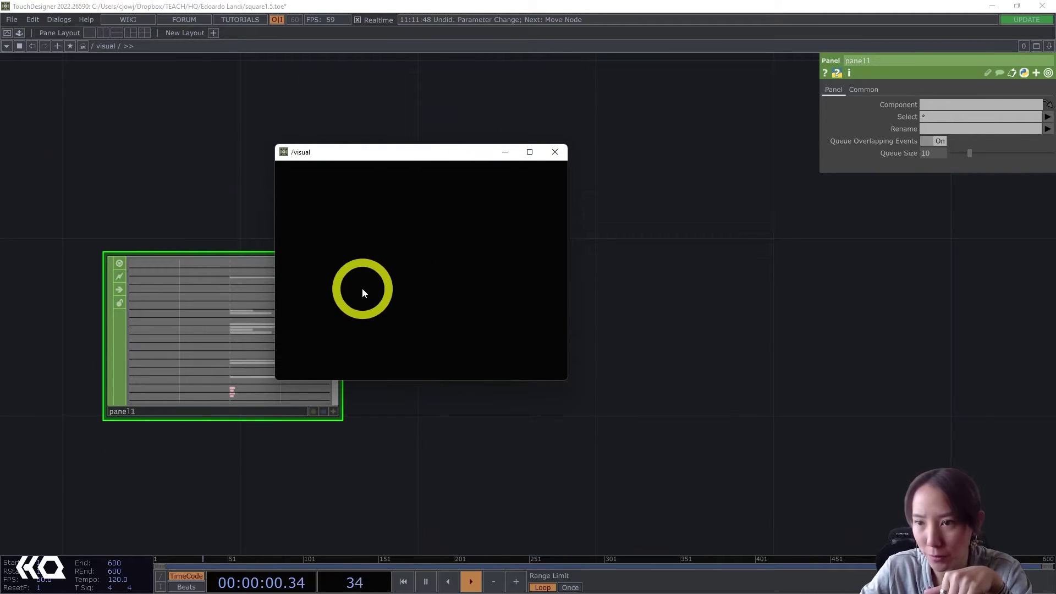
Step: Examine how the Panel CHOP's rollu, rollv, u, v and click channels respond to the mouse in the viewer window
scroll(231, 324, up, 5)
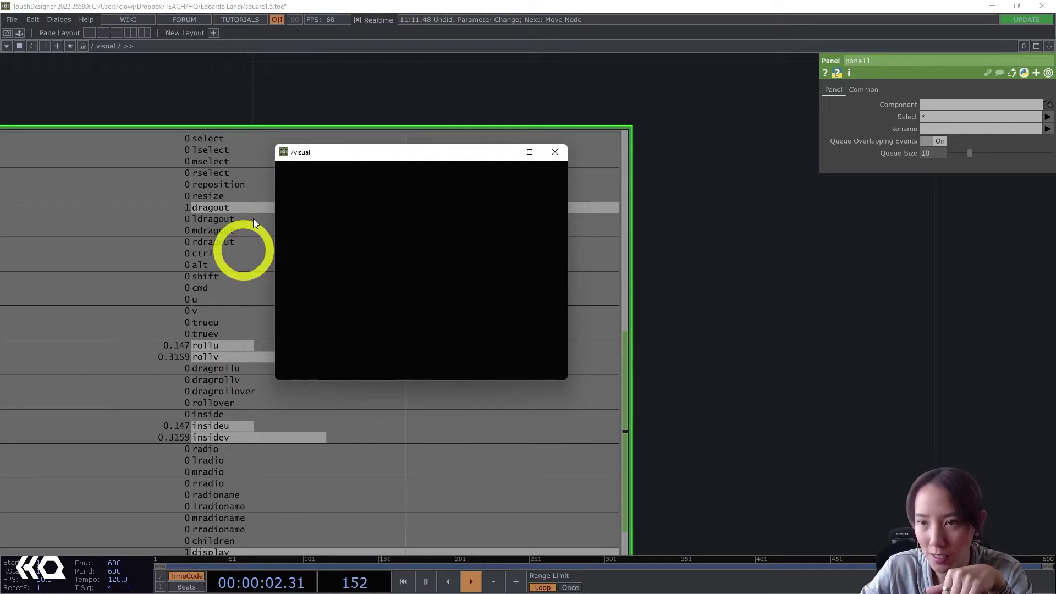
drag(694, 269, 686, 132)
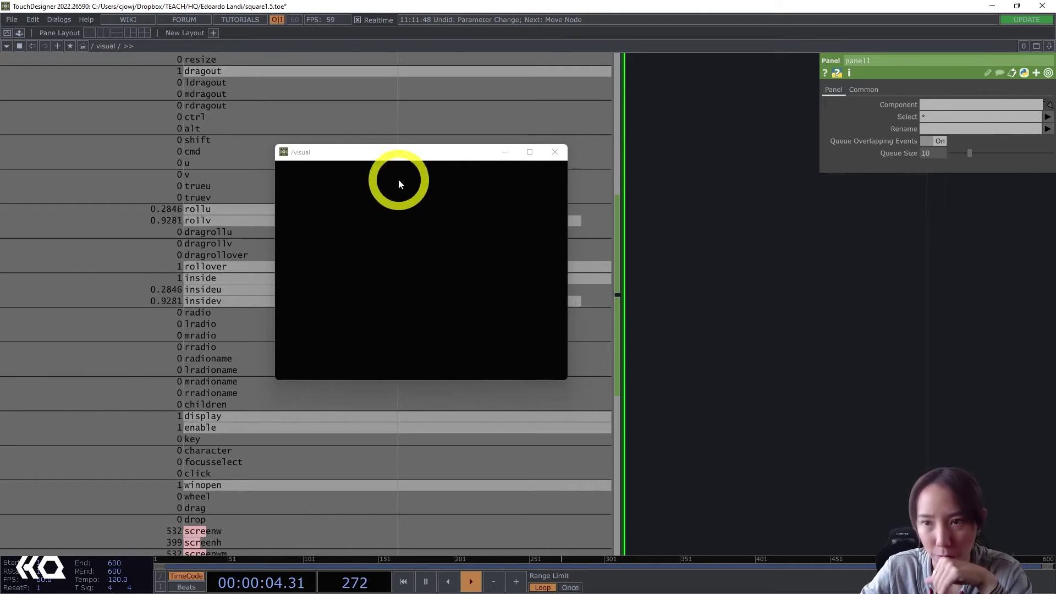
click(420, 263)
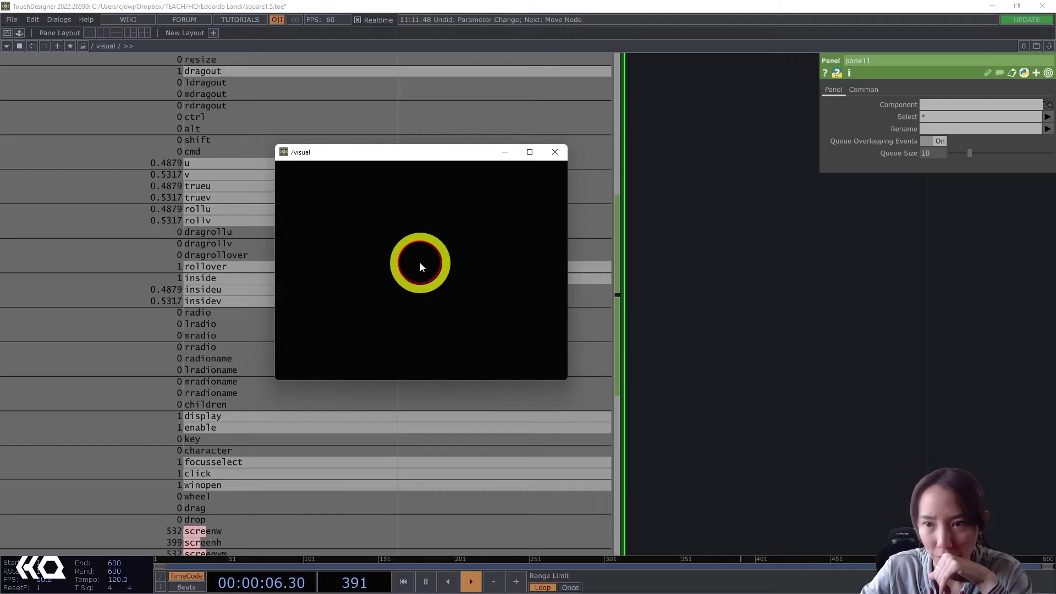
click(421, 262)
click(420, 262)
click(420, 261)
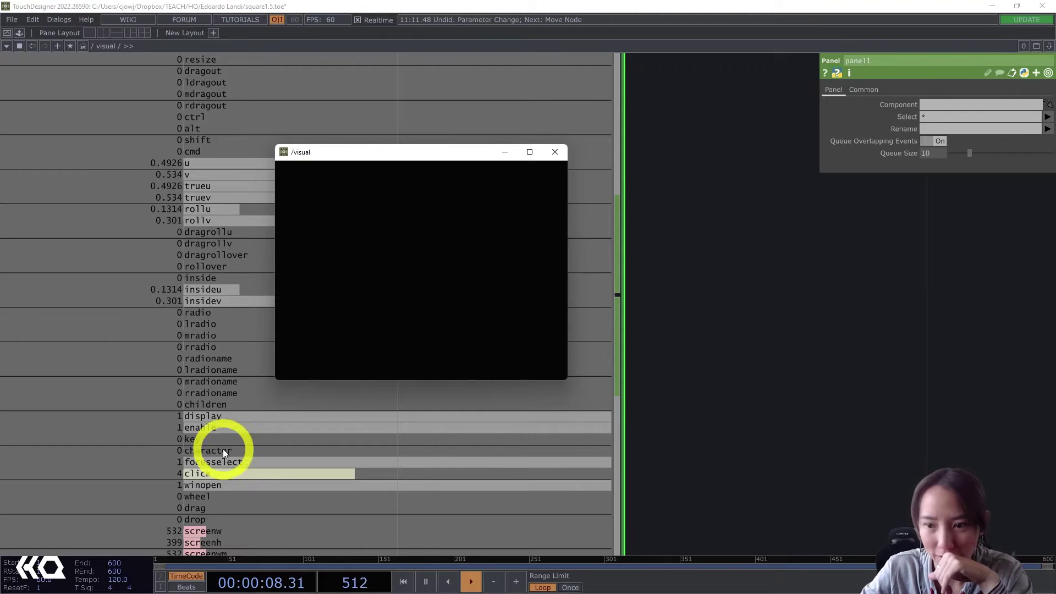
double_click(400, 226)
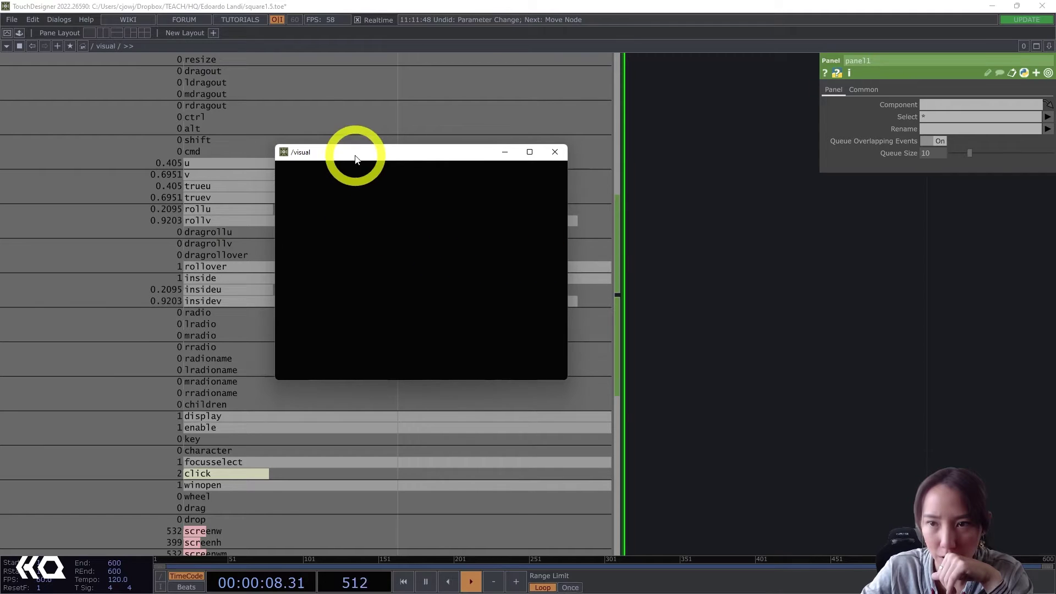
Step: Append a Select CHOP to the output of the Panel CHOP
scroll(601, 252, down, 5)
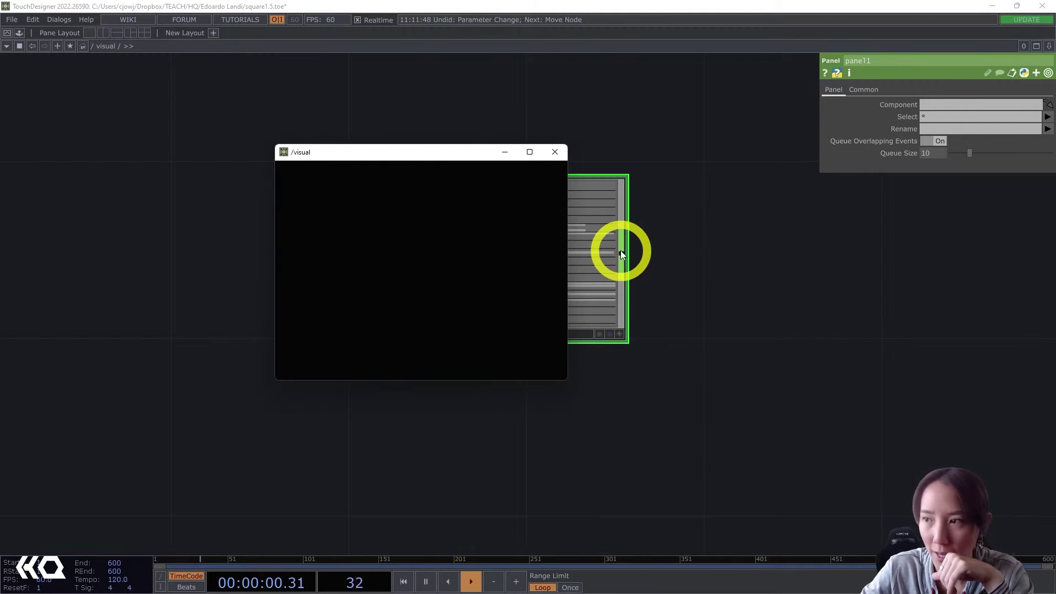
key(Tab)
text(sel)
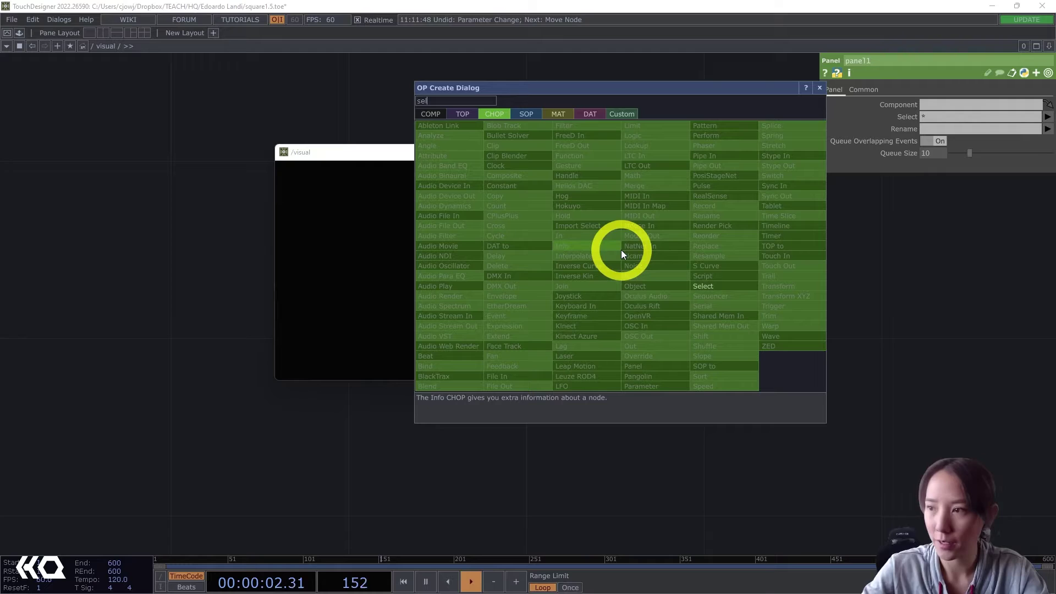
click(702, 286)
click(755, 246)
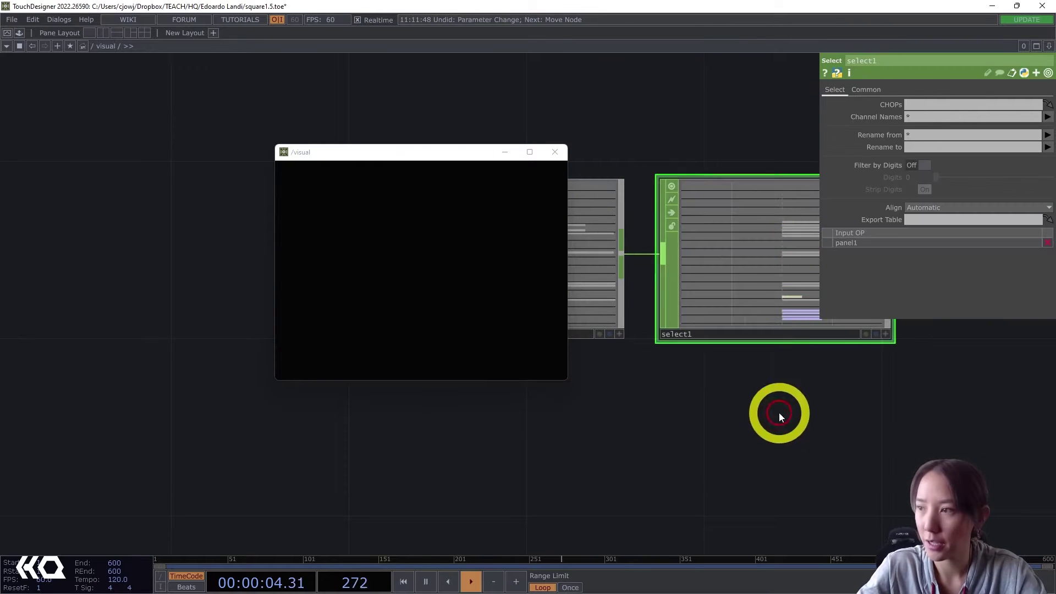
Step: Set the Select CHOP's channel names to rollu rollv
drag(925, 118, 883, 117)
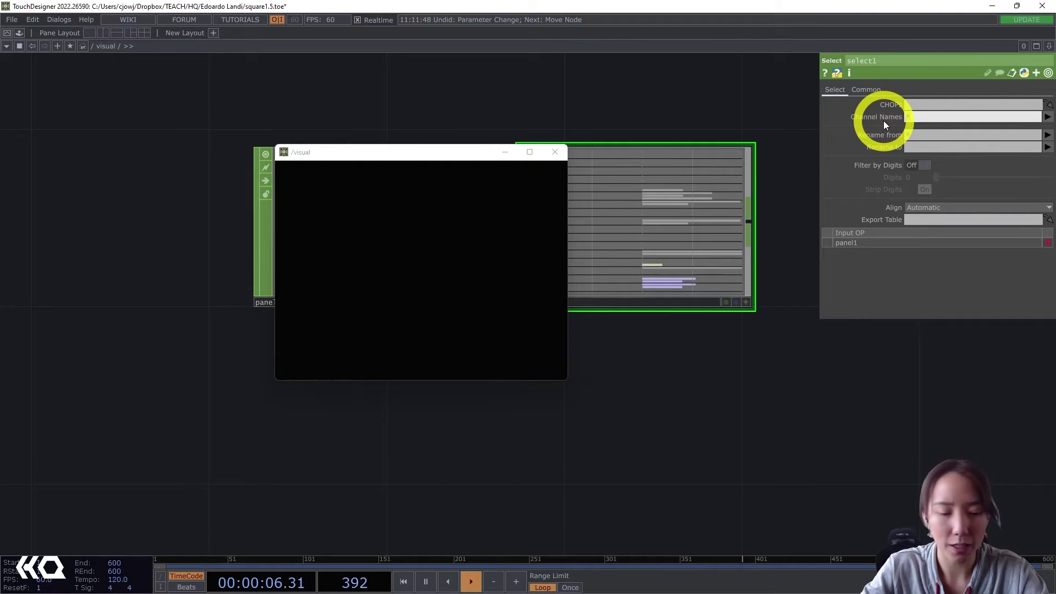
text(rollu roolv)
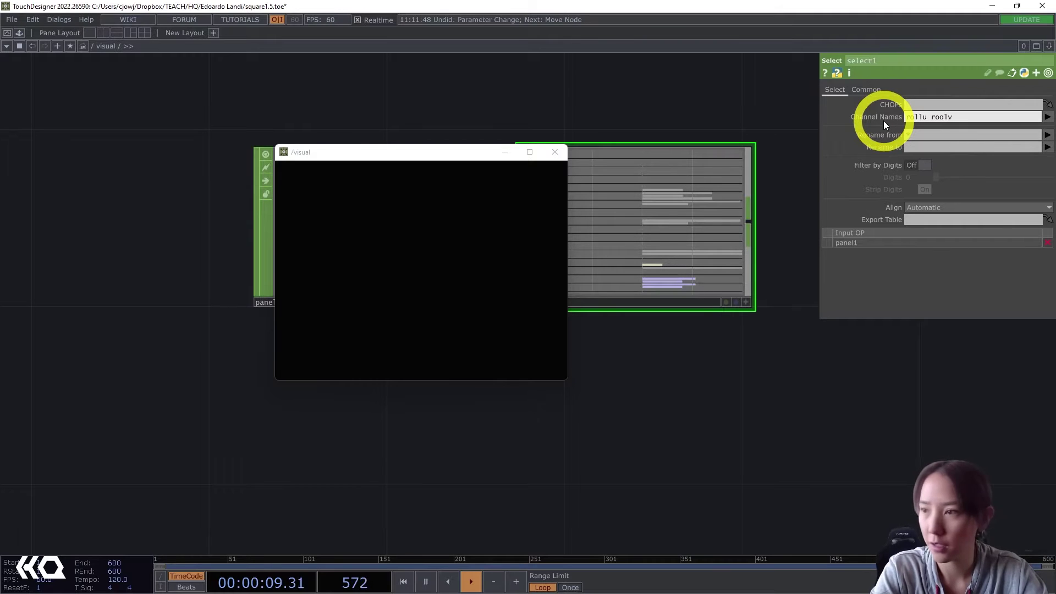
key(Return)
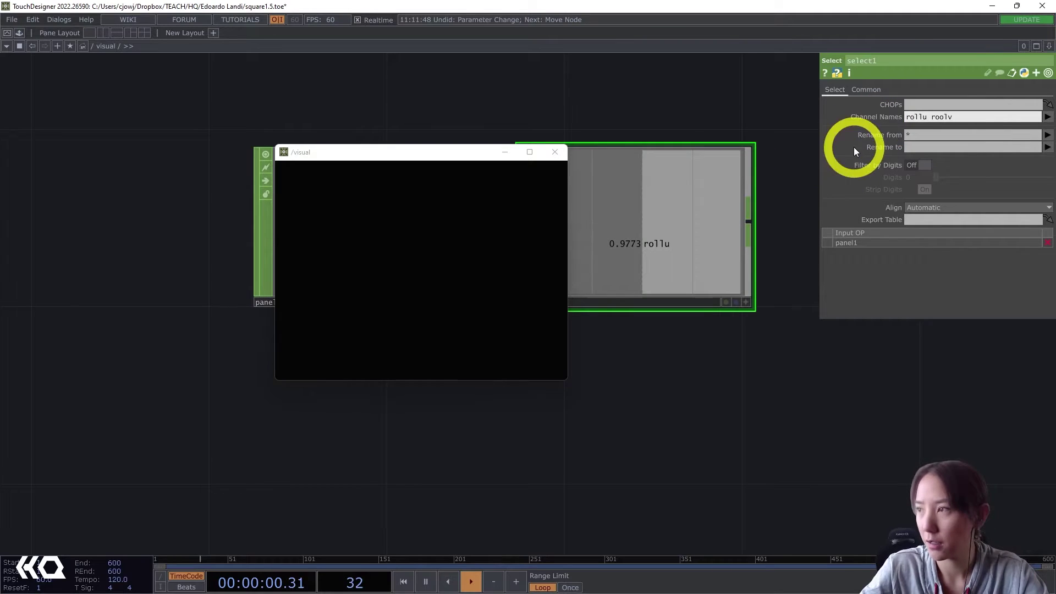
scroll(703, 137, down, 2)
click(941, 118)
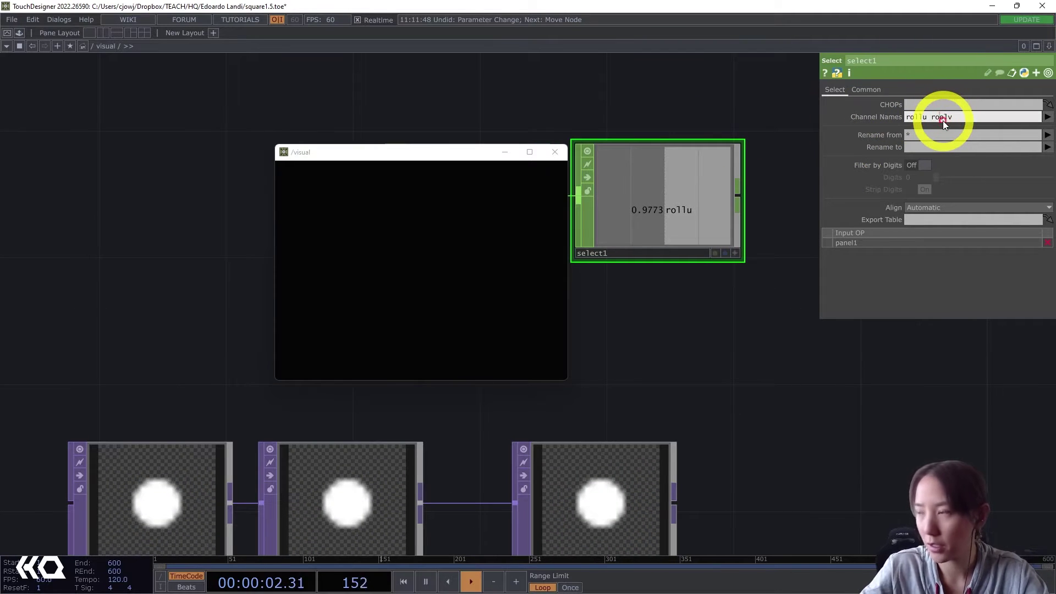
text(l)
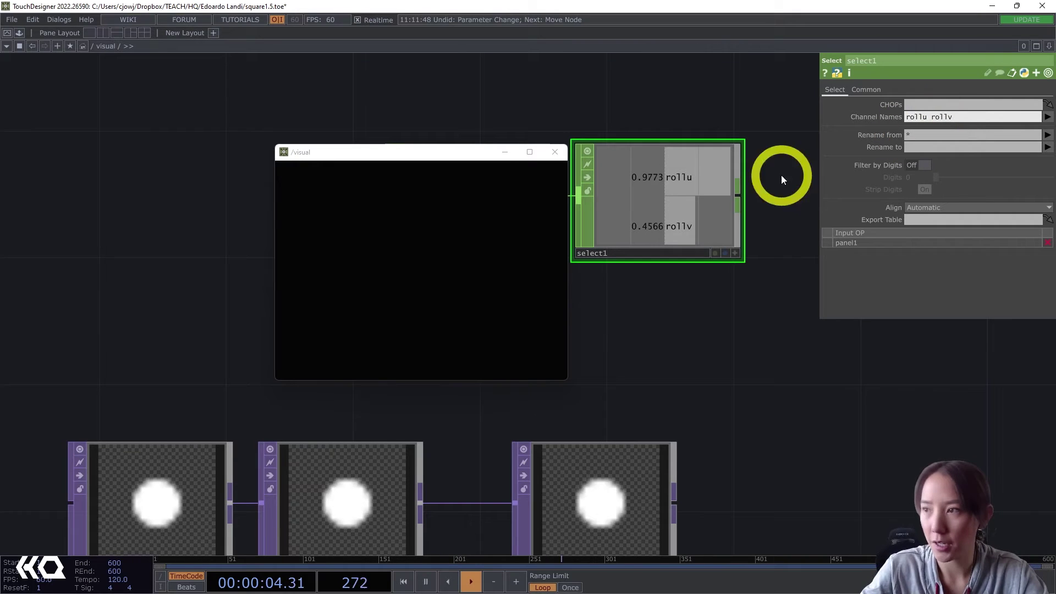
Step: Rename the Select CHOP's two selected channels to u v
click(915, 147)
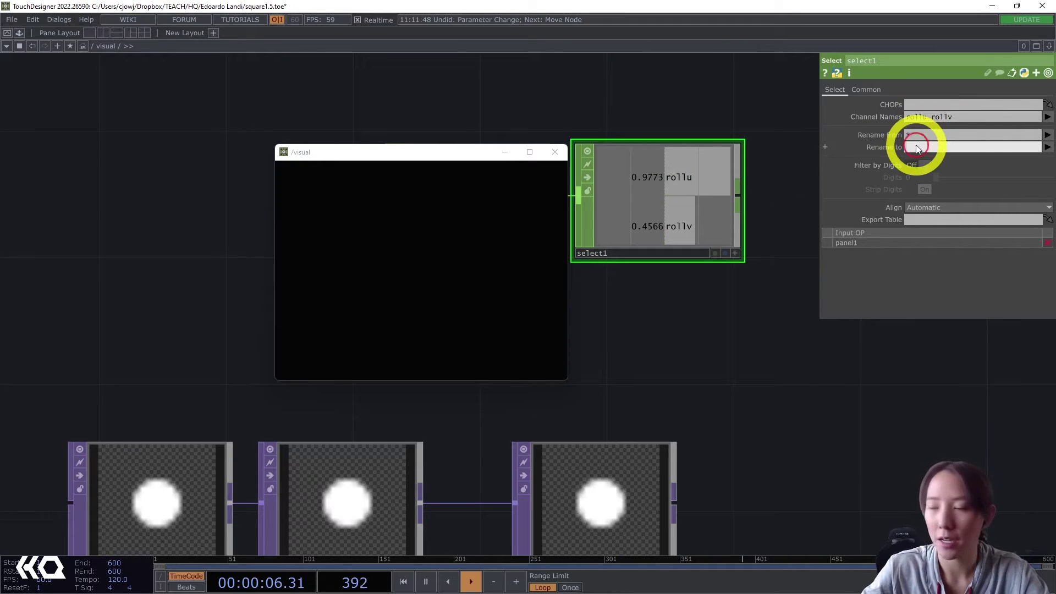
text(u v)
key(Return)
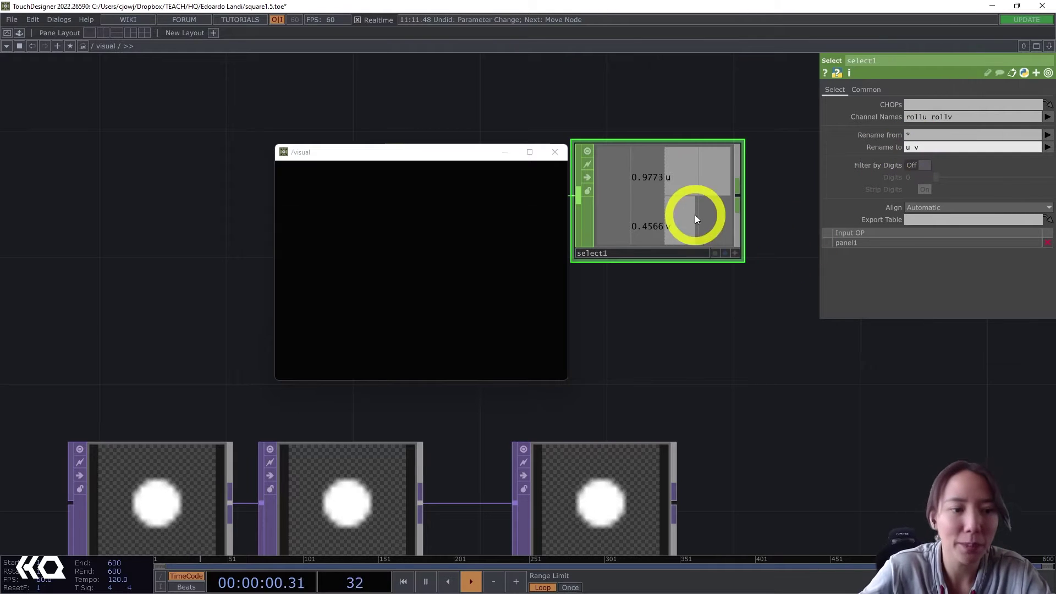
Step: Move the viewer window away from the Select CHOP and append a Math CHOP to the Select CHOP's output
drag(430, 144, 307, 115)
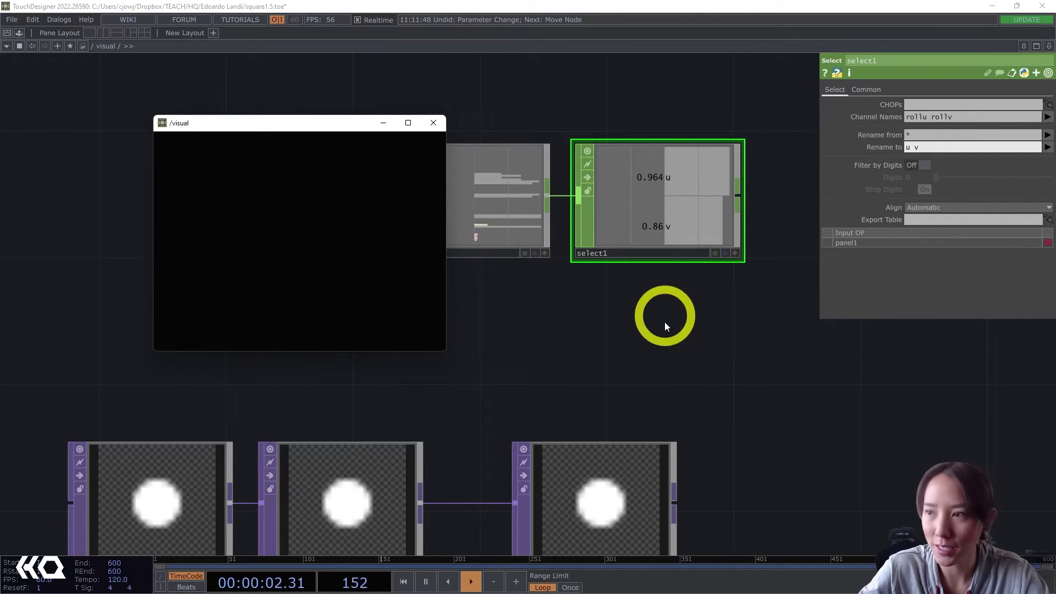
drag(665, 322, 537, 370)
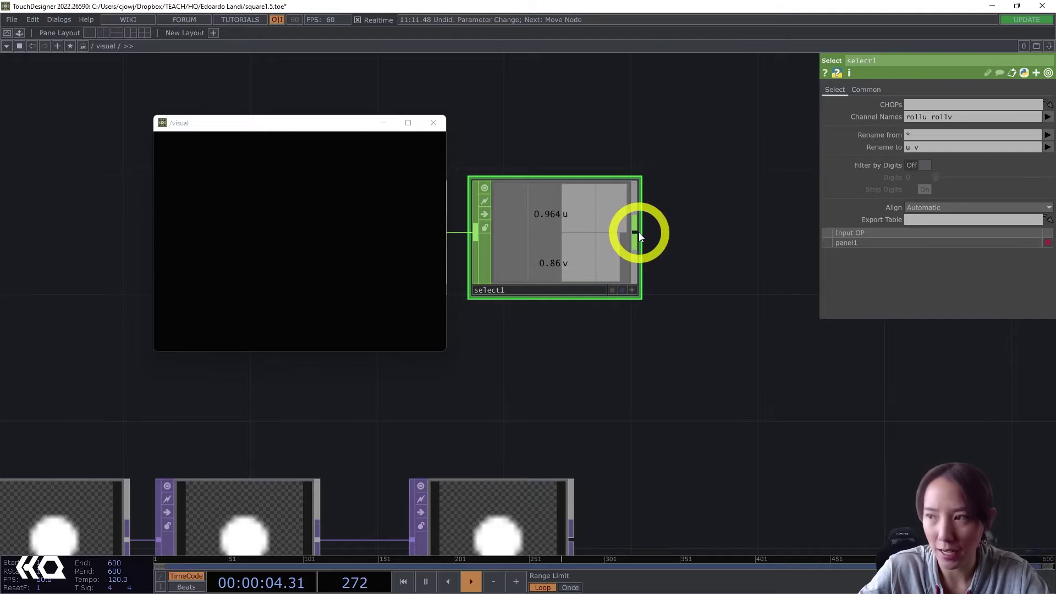
right_click(639, 232)
text(math)
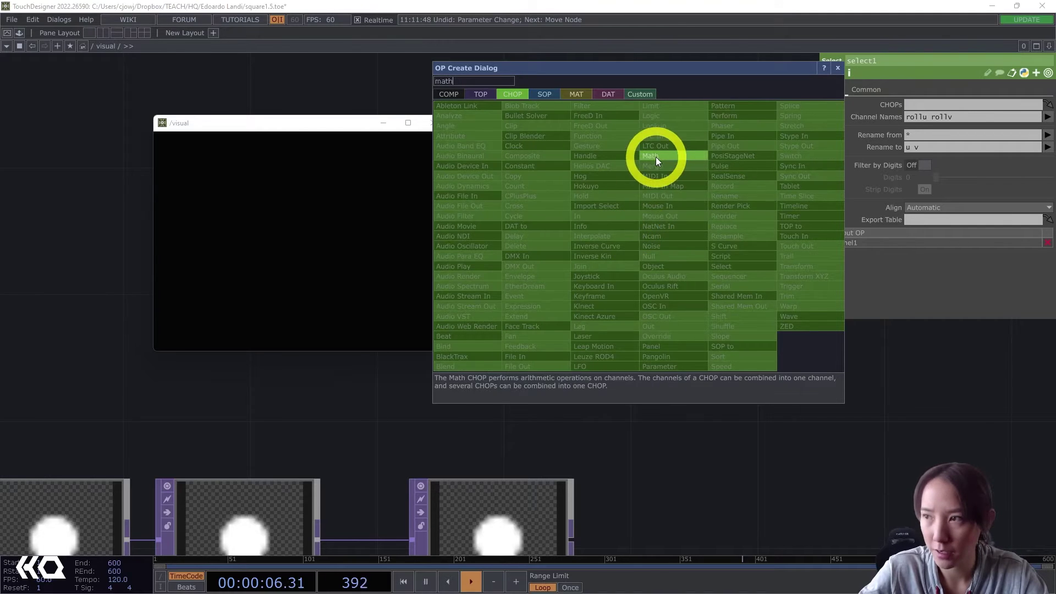
click(656, 161)
click(741, 233)
drag(661, 388, 513, 384)
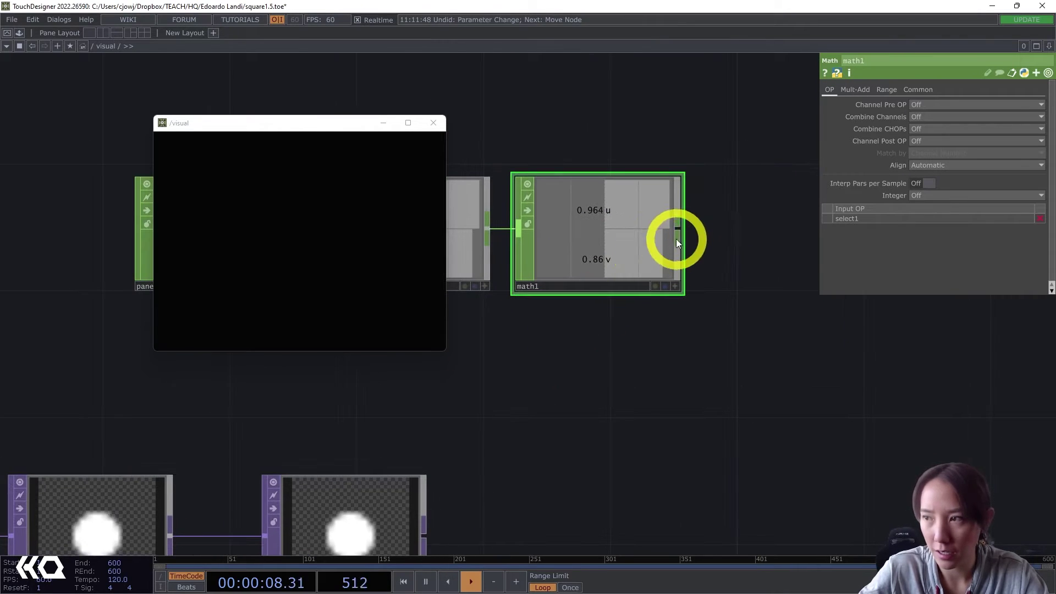
Step: Append a Null CHOP to the Math CHOP's output and place it beside math1
right_click(678, 229)
text(nu)
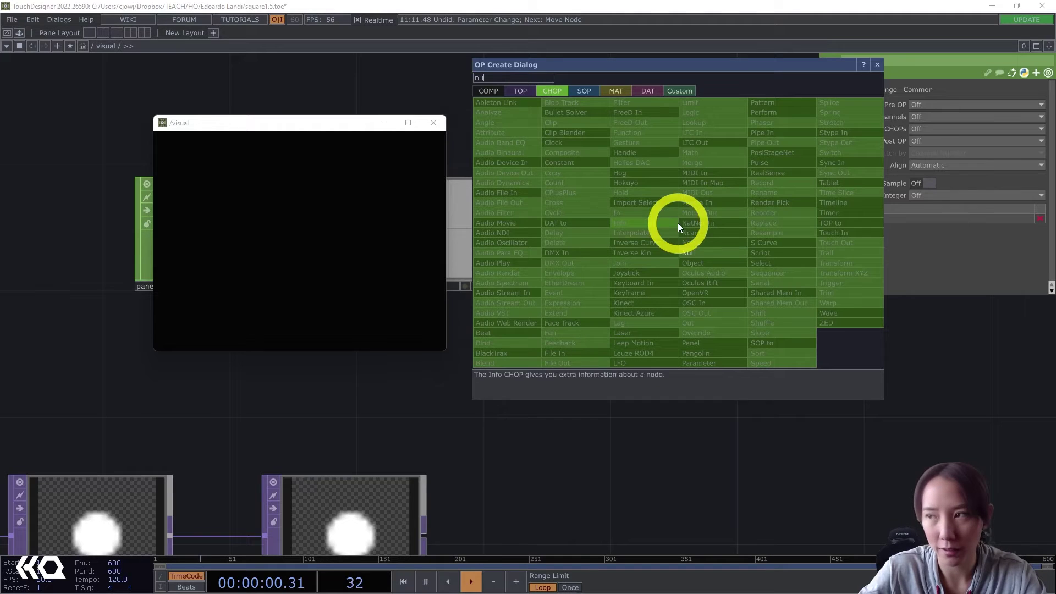
click(691, 252)
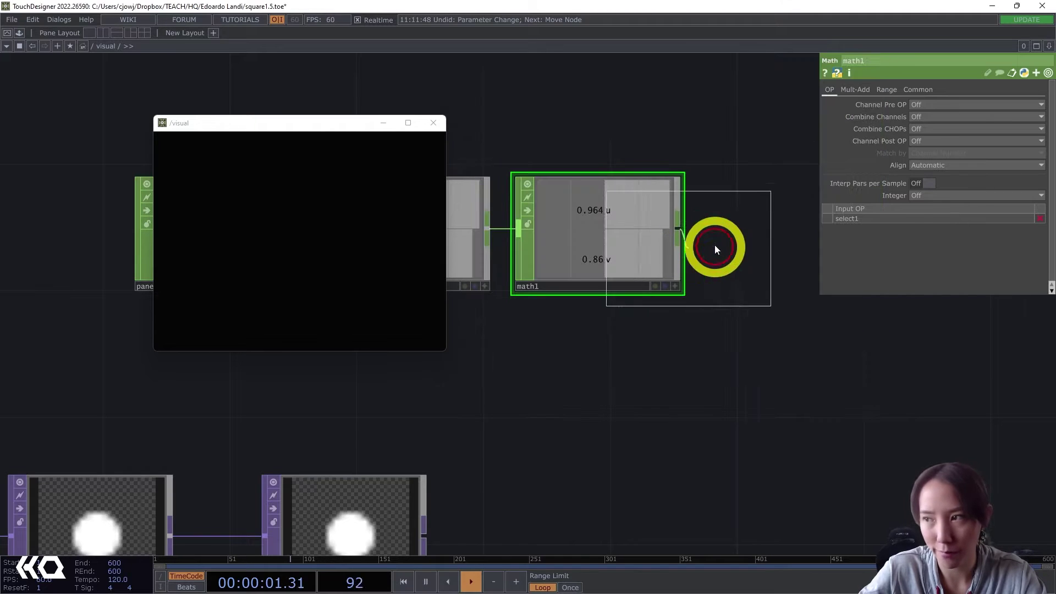
click(777, 242)
scroll(734, 366, down, 2)
middle_drag(734, 367, 590, 352)
drag(590, 352, 657, 287)
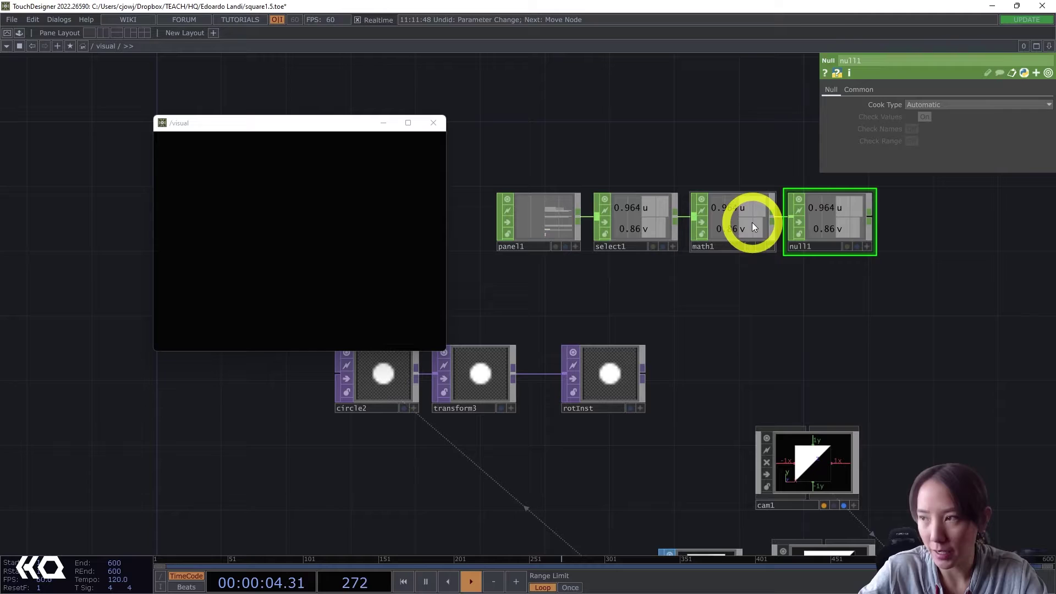
Step: Try horizontal Translate values of -.5, -.3 and .3 on transform3 to find the circle's limits at the frame edges
click(436, 378)
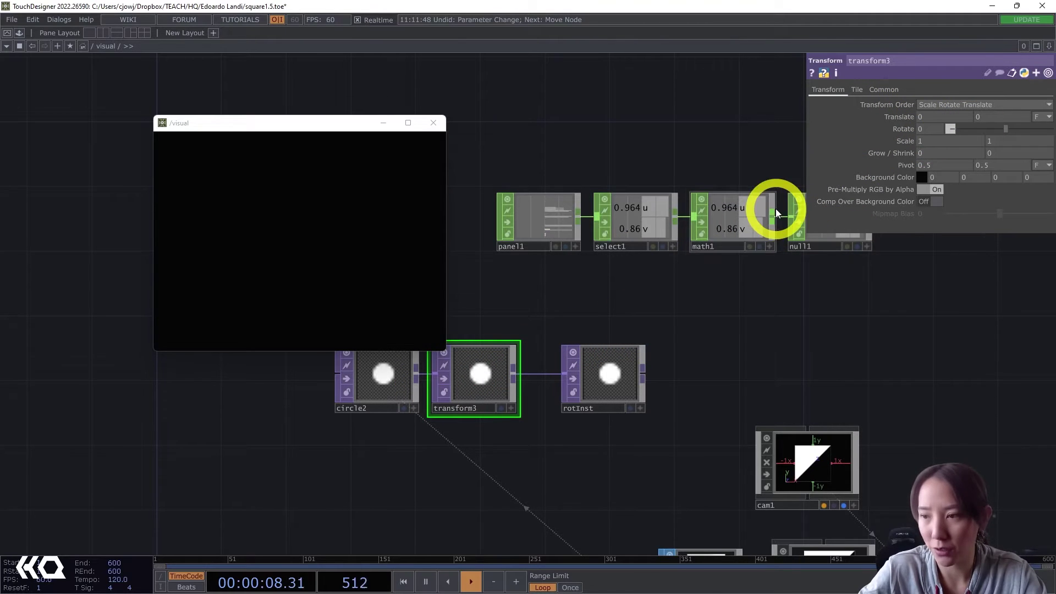
scroll(516, 337, up, 5)
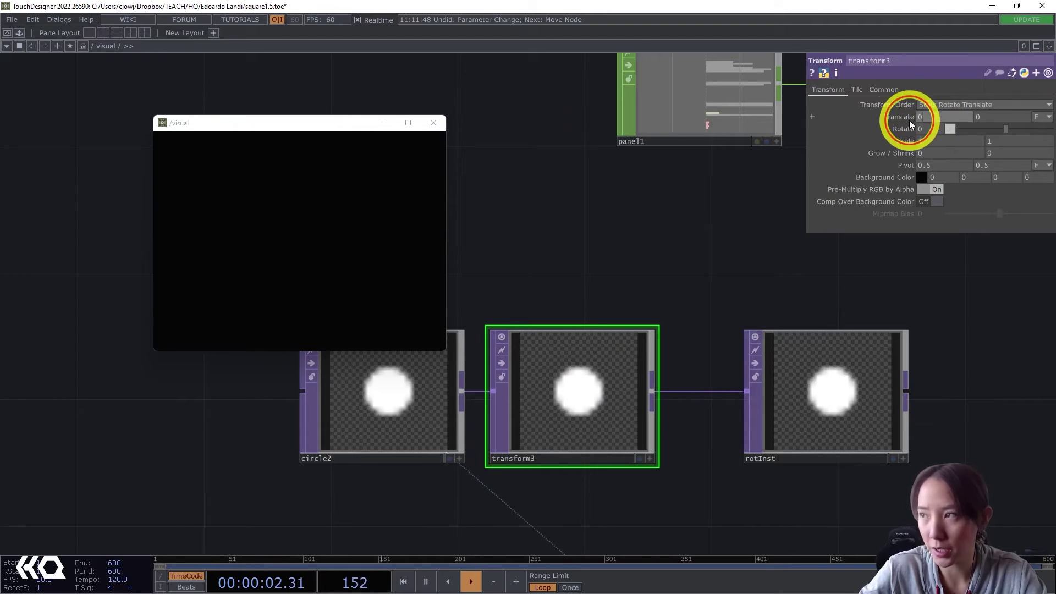
text(-)
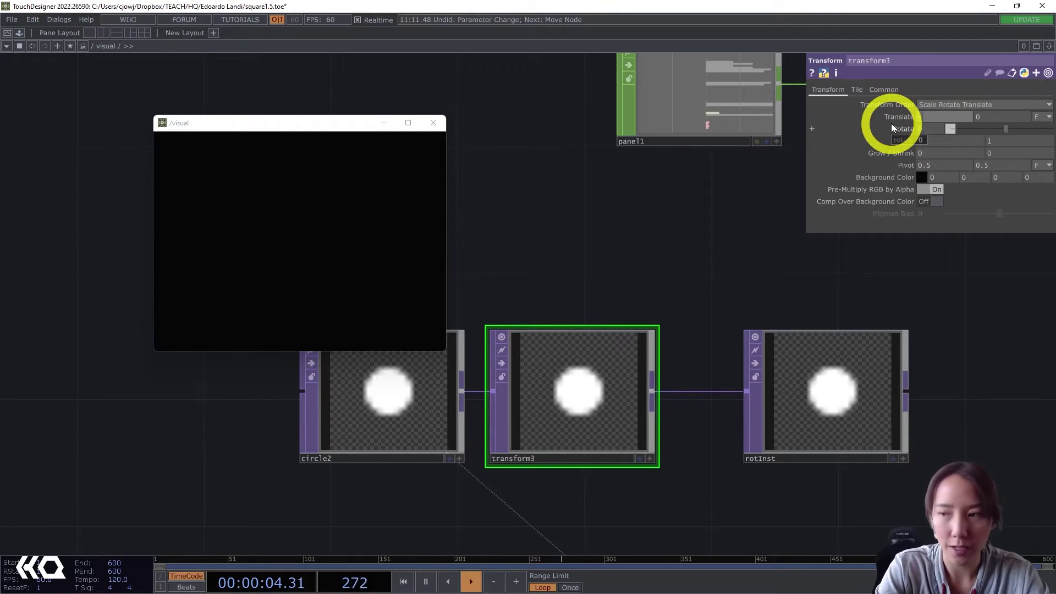
text(.5)
key(Return)
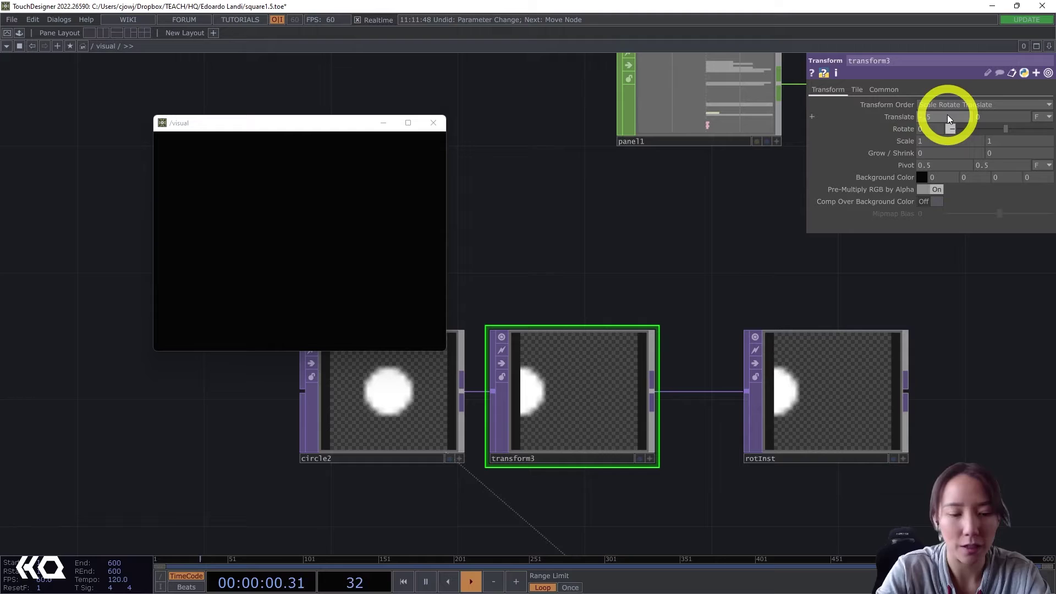
text(-.35)
key(Return)
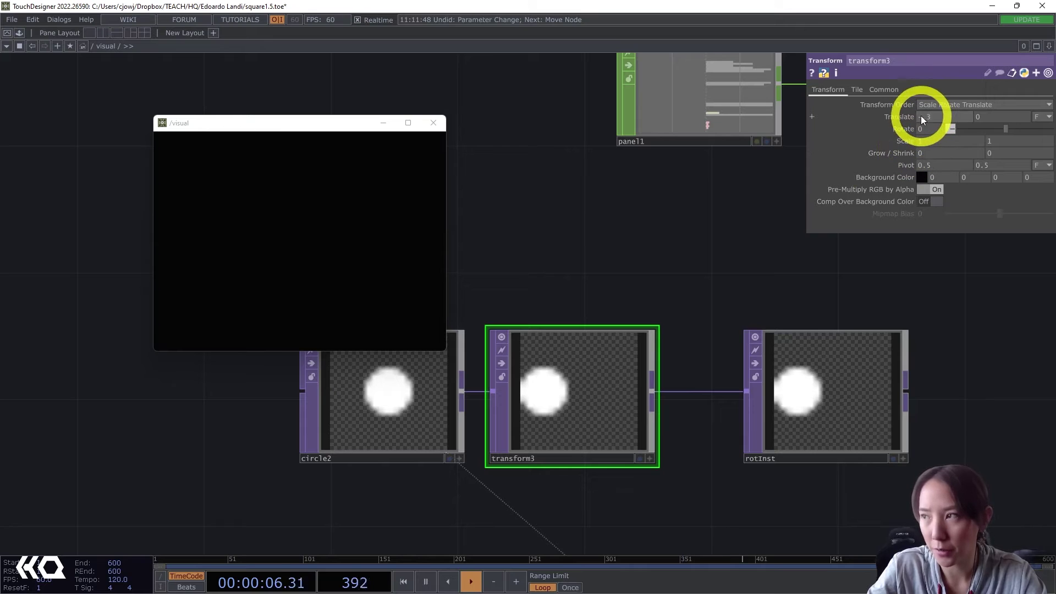
click(921, 117)
key(BackSpace)
key(Return)
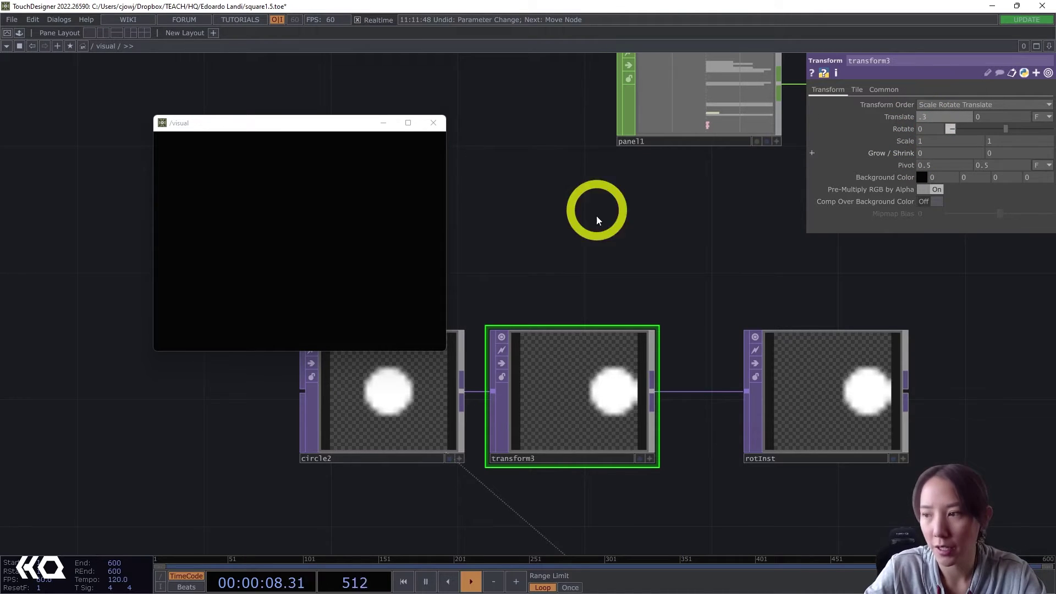
Step: Set the Math CHOP's To Range to -.3 and .3
scroll(555, 202, down, 3)
drag(803, 153, 678, 211)
click(678, 212)
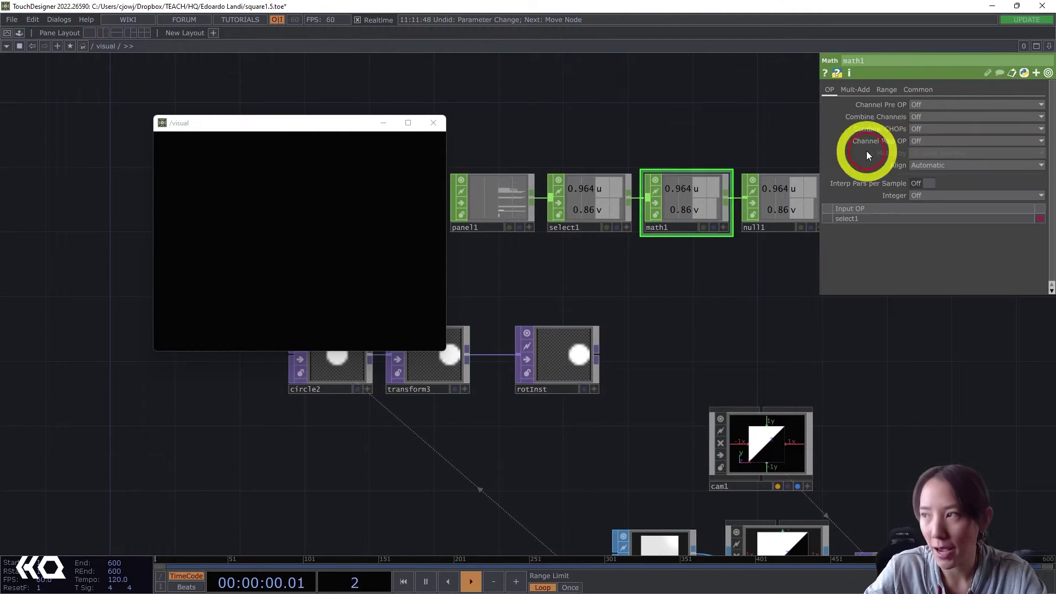
click(888, 89)
click(920, 120)
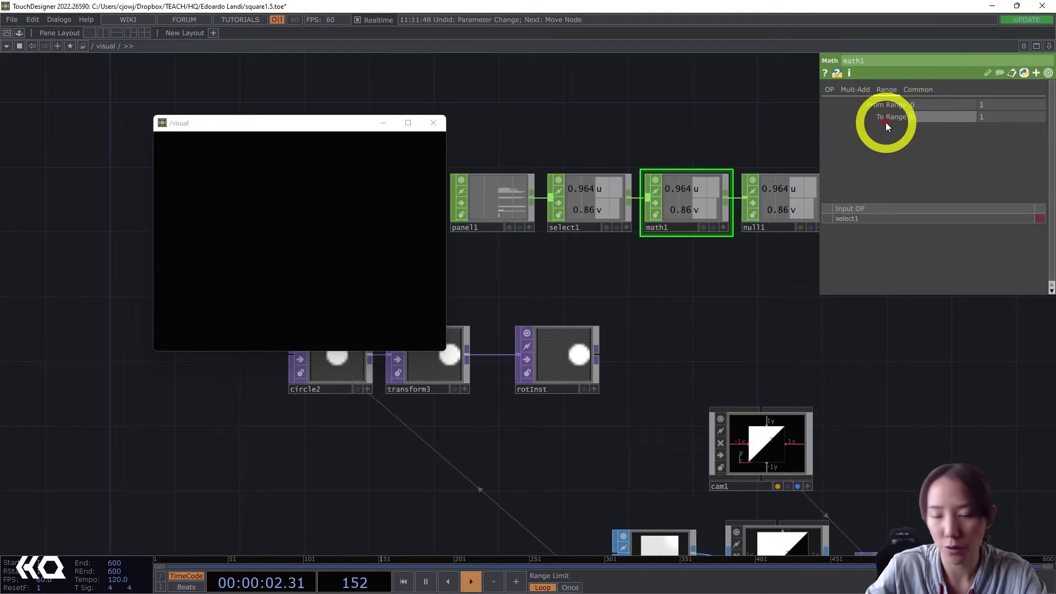
text(-.3)
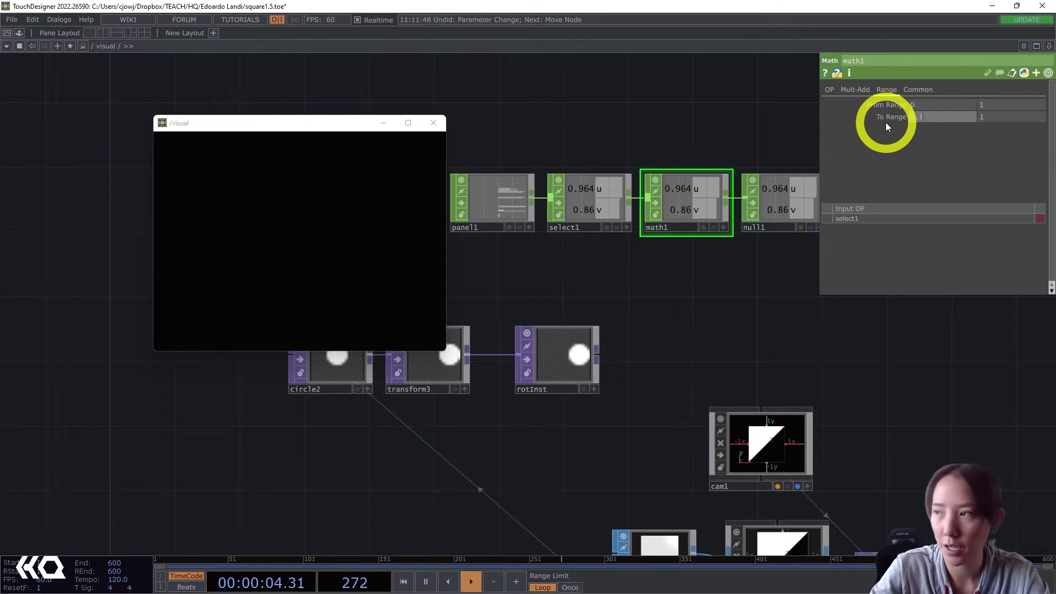
click(998, 110)
drag(997, 110, 951, 118)
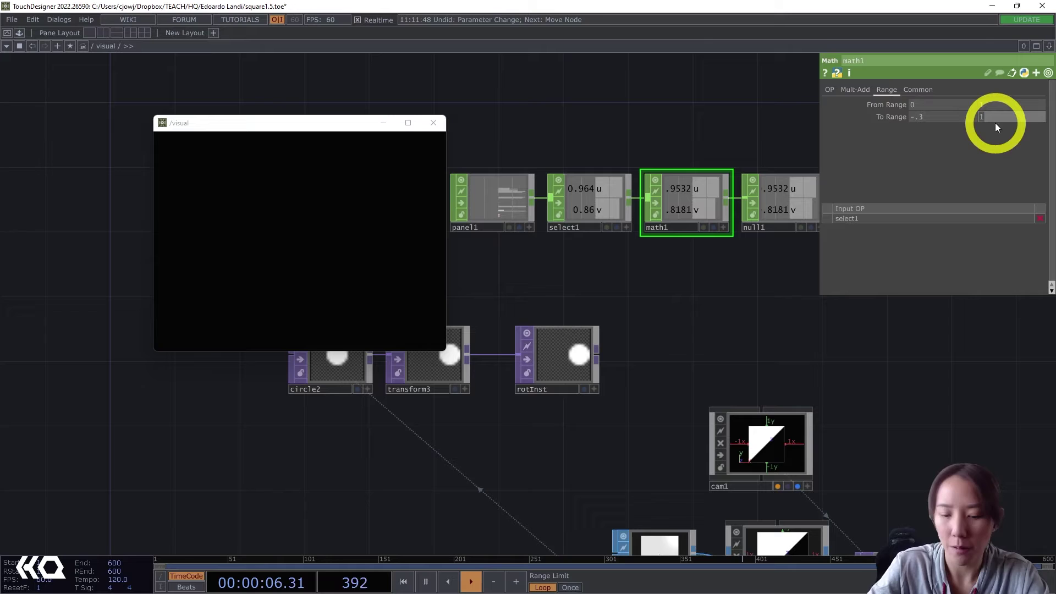
key(Return)
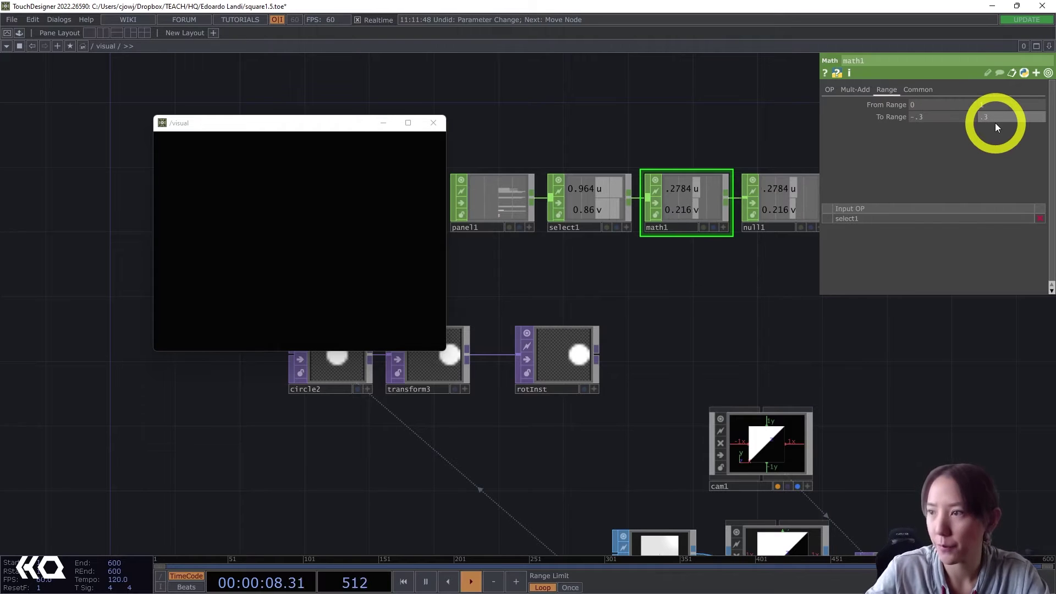
Step: Link null1's u and v channels to transform3's horizontal and vertical Translate values
drag(701, 299, 618, 329)
click(452, 404)
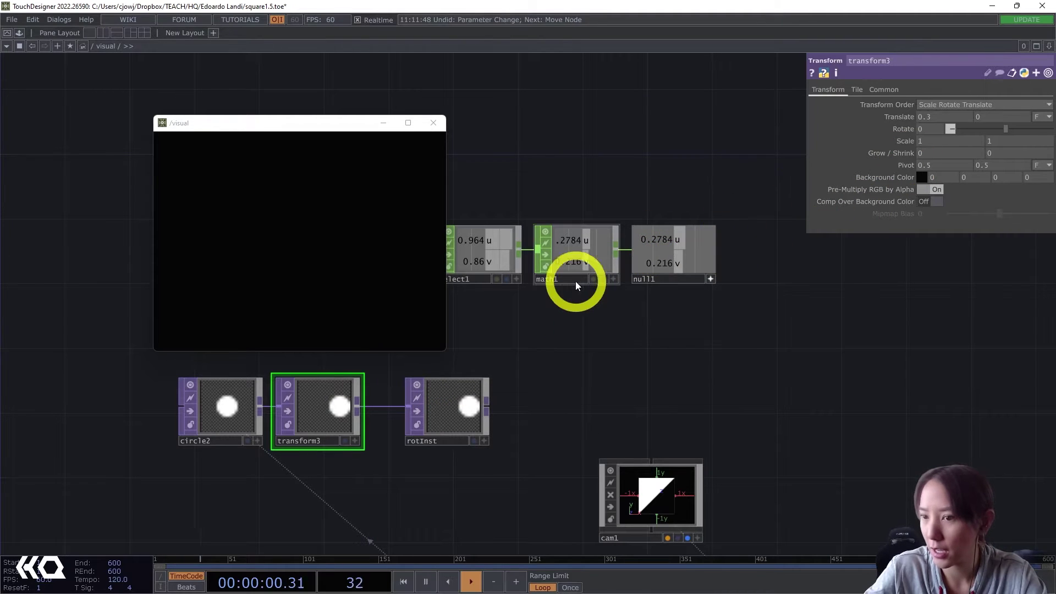
drag(690, 237, 931, 115)
click(931, 109)
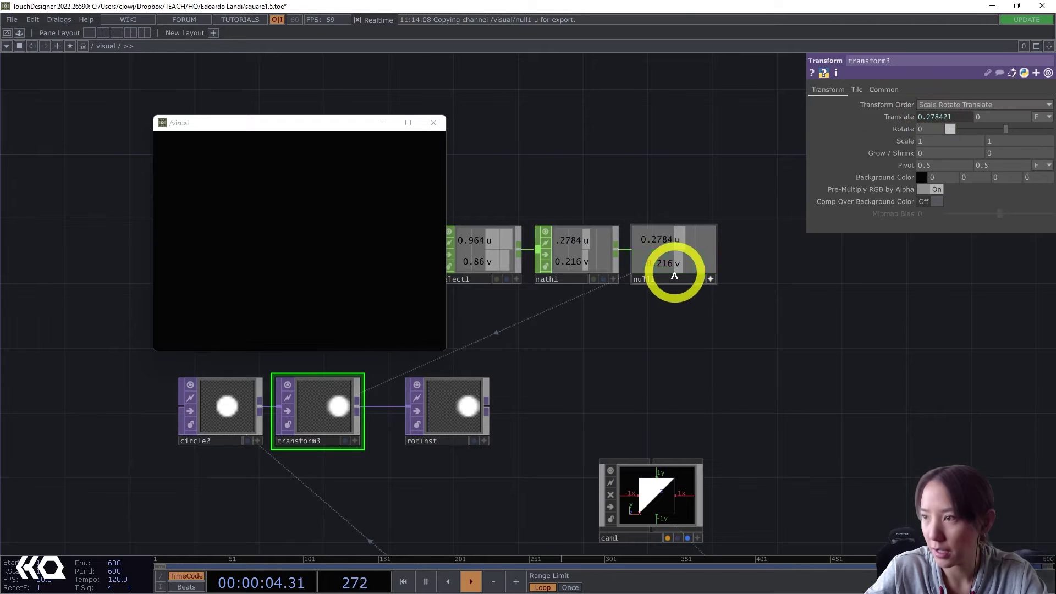
drag(675, 270, 989, 113)
click(988, 109)
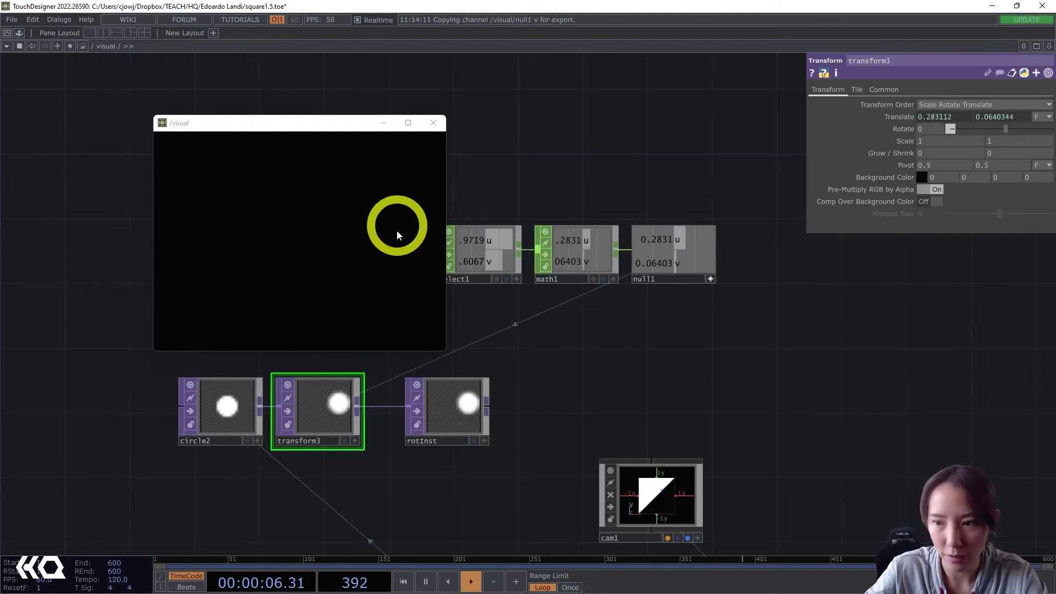
Step: Move rotInst farther from transform3 to make room between them, and move the viewer window clear of circle2
drag(449, 451, 651, 310)
drag(673, 260, 819, 264)
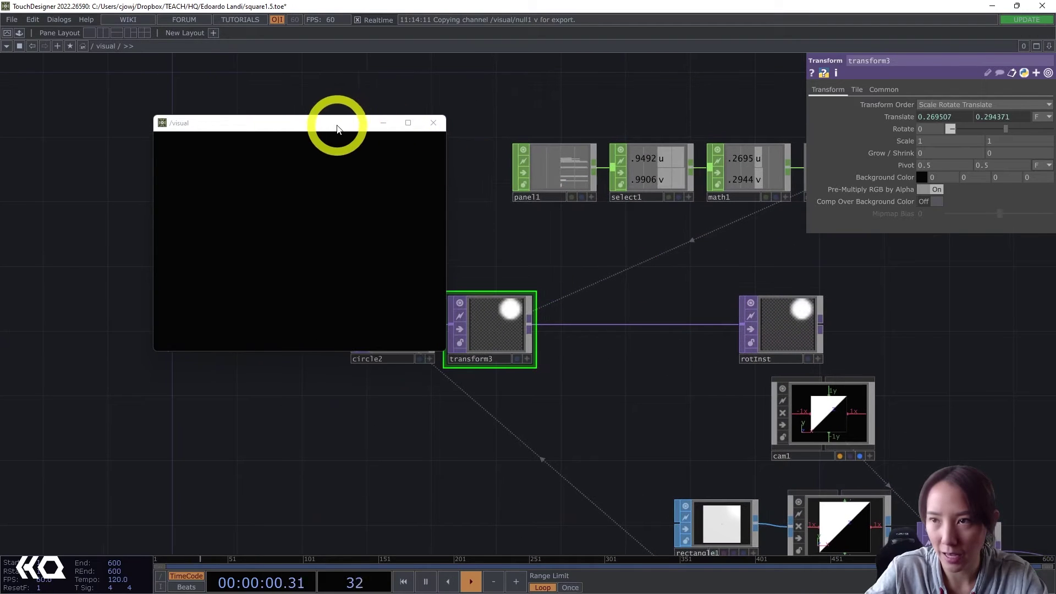
drag(337, 123, 297, 71)
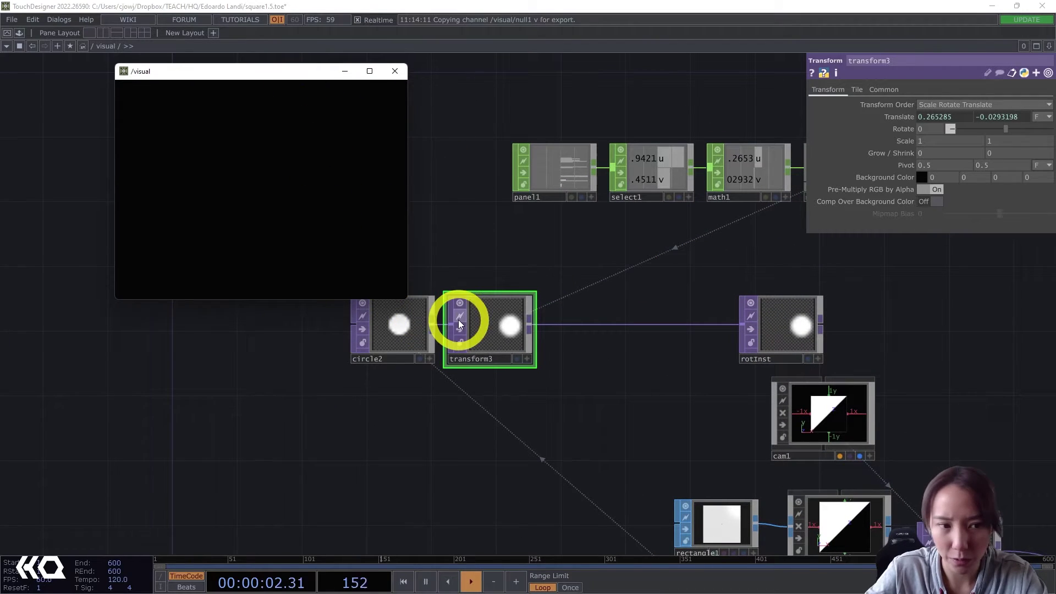
Step: Set both radius values of circle2 to 0.02
click(406, 323)
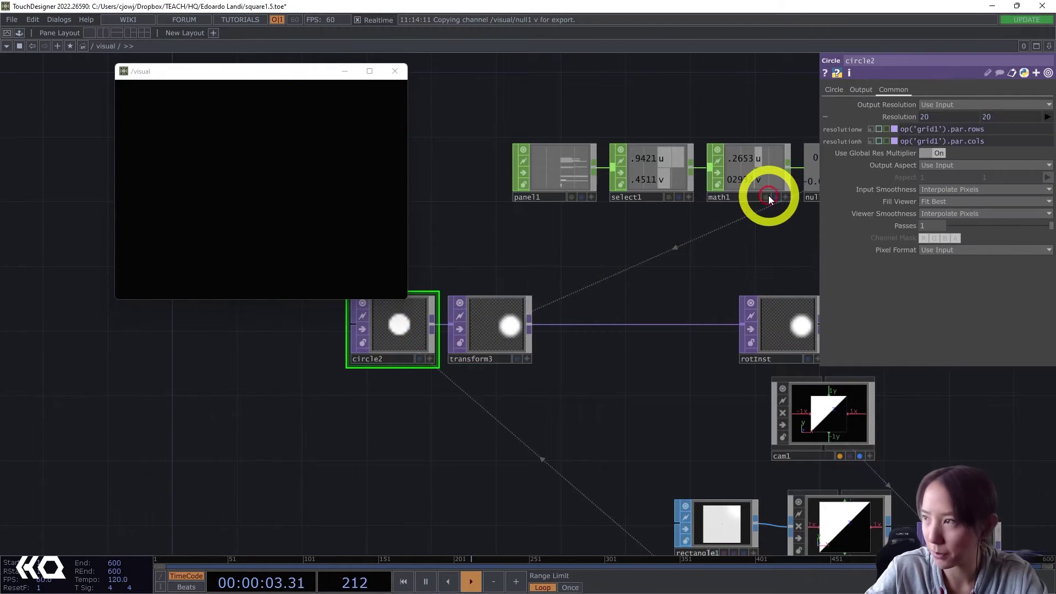
click(834, 89)
click(928, 106)
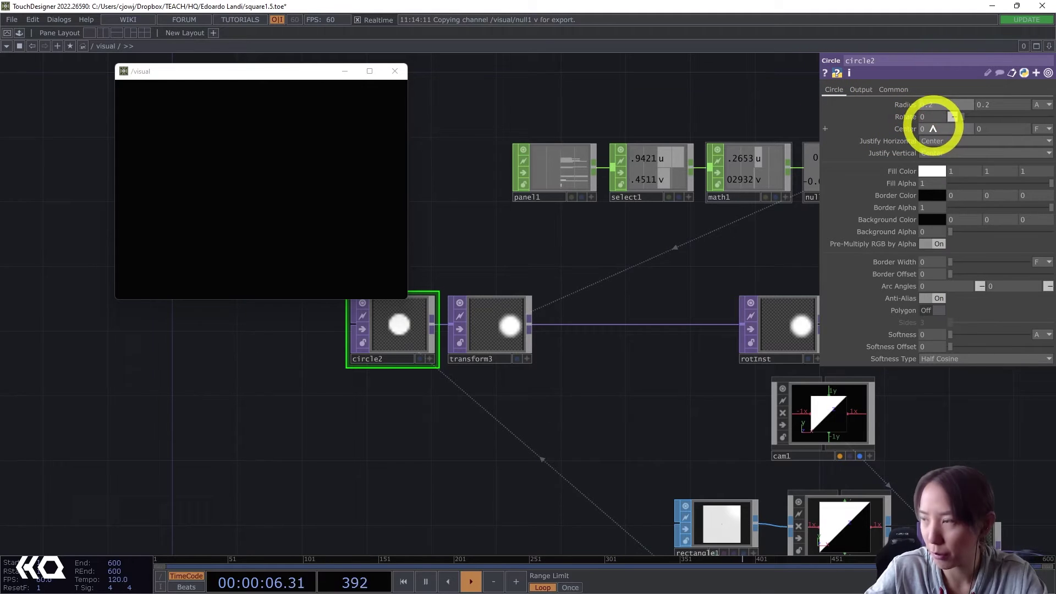
text(0)
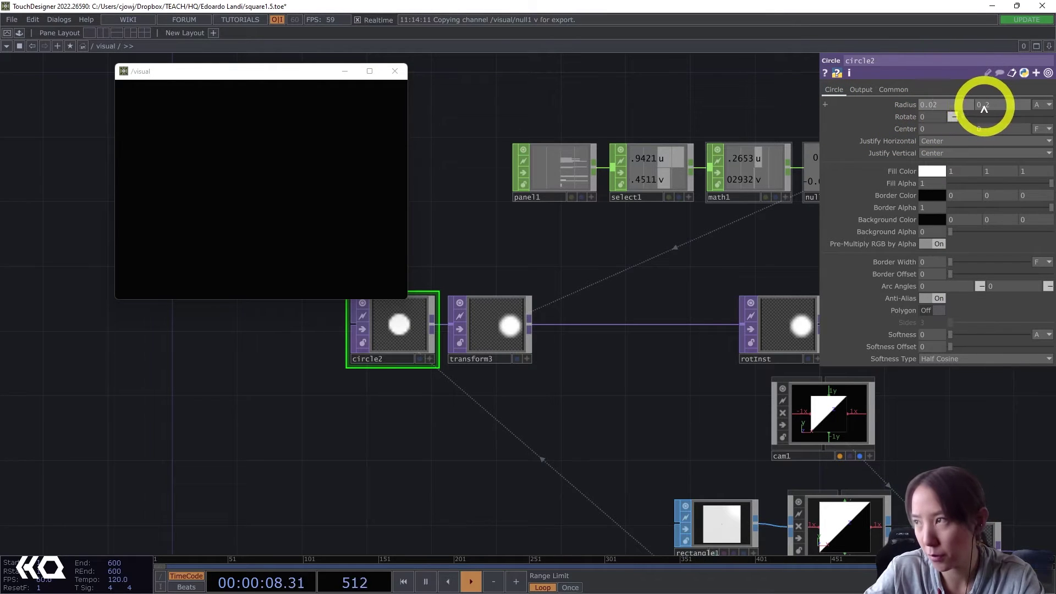
click(984, 106)
text(0)
Step: Set both radius values of circle2 to 0.1
click(940, 107)
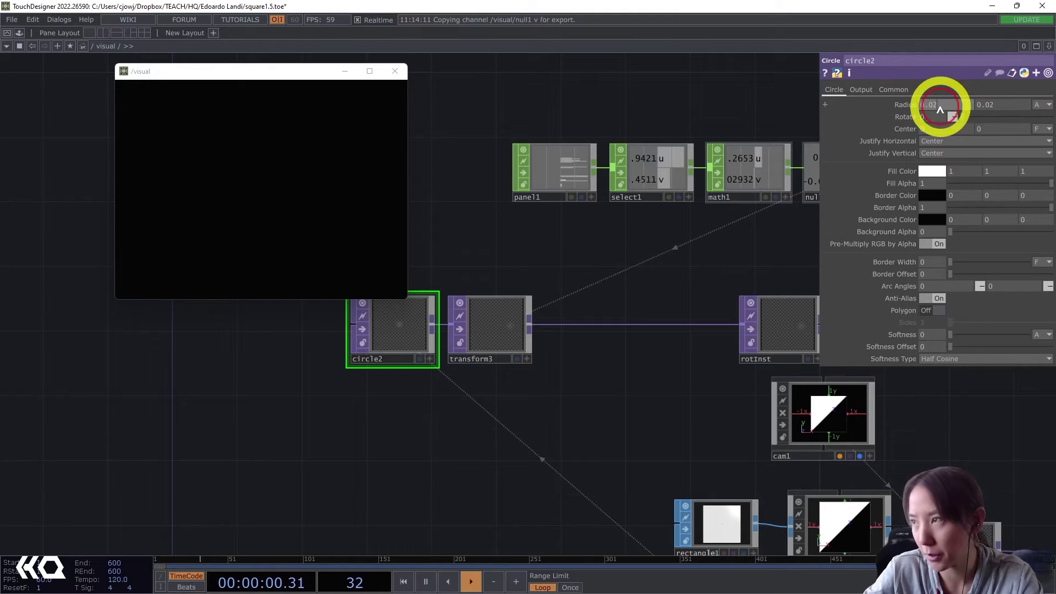
text(0.1)
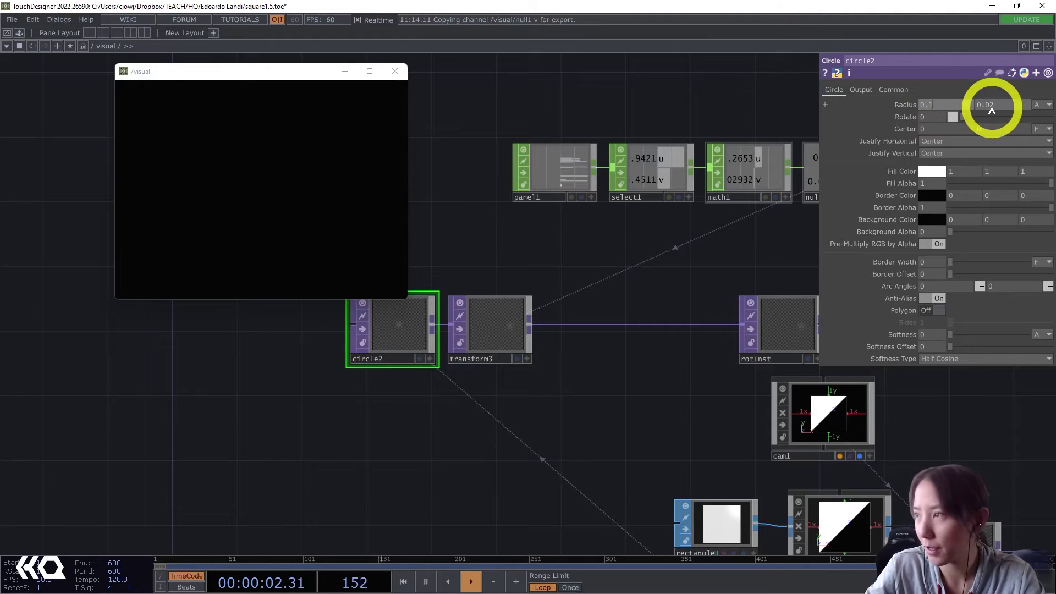
click(994, 109)
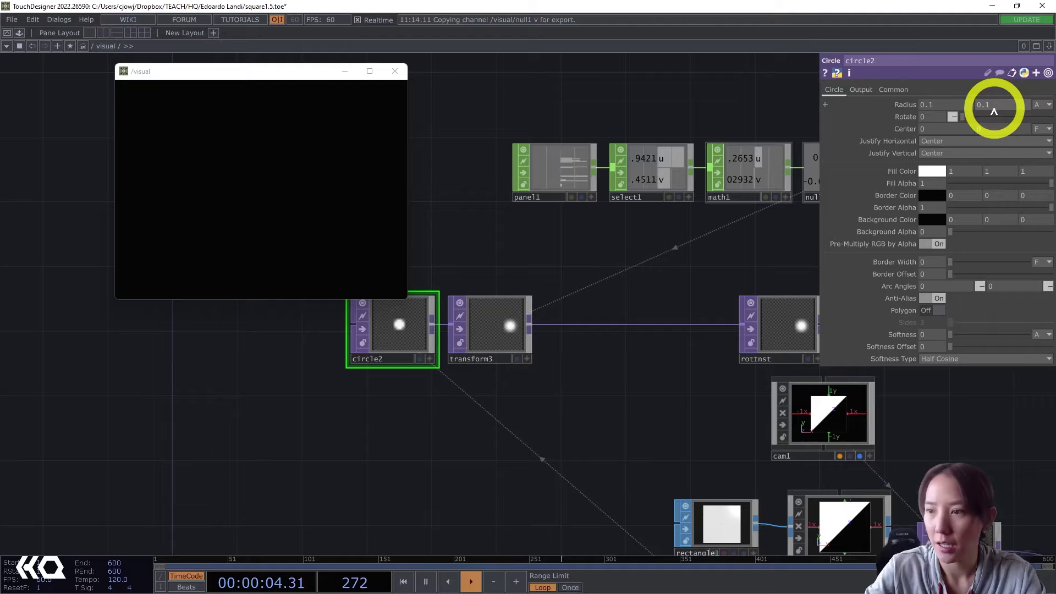
key(Return)
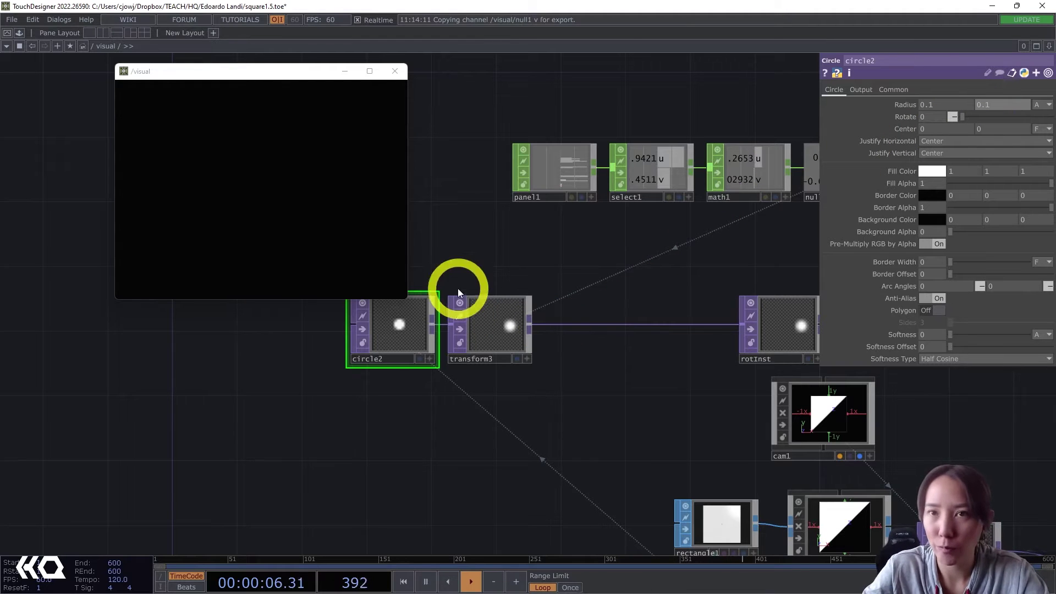
Step: Open the Palette and add the feedback component from ImageFilters to the network
click(20, 33)
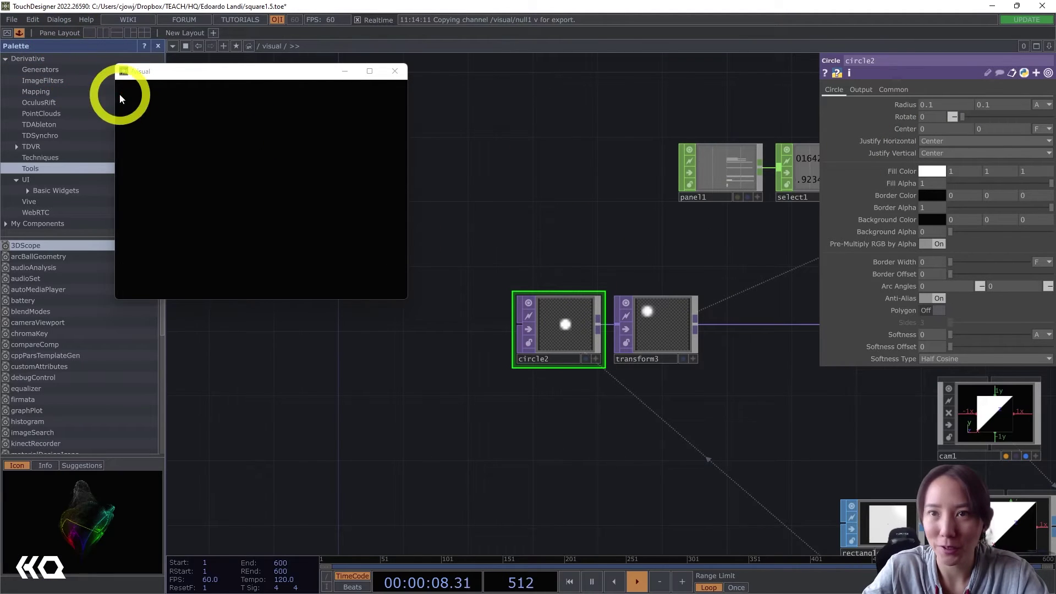
drag(170, 71, 259, 71)
click(57, 81)
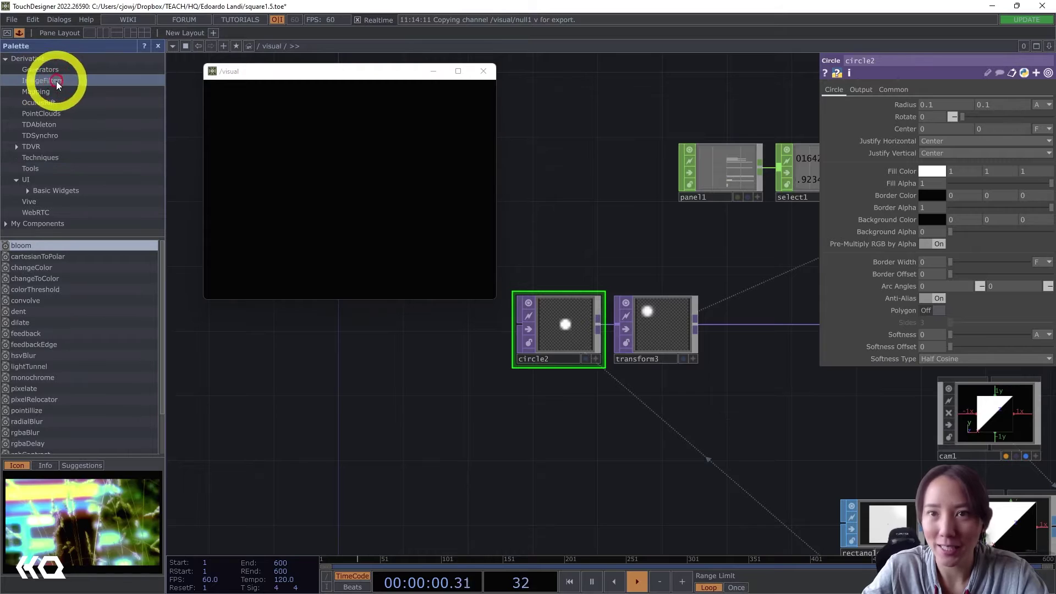
drag(331, 374, 380, 365)
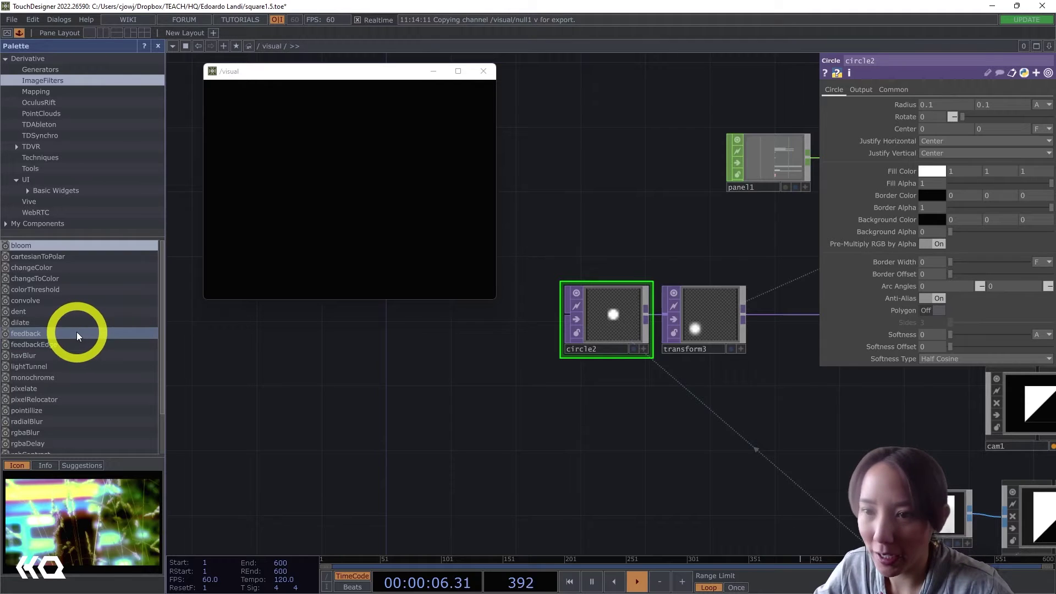
drag(77, 334, 517, 355)
Step: Place the feedback component between transform3 and rotInst and connect transform3's output to its input
drag(555, 474, 423, 464)
drag(396, 323, 704, 298)
drag(599, 303, 631, 311)
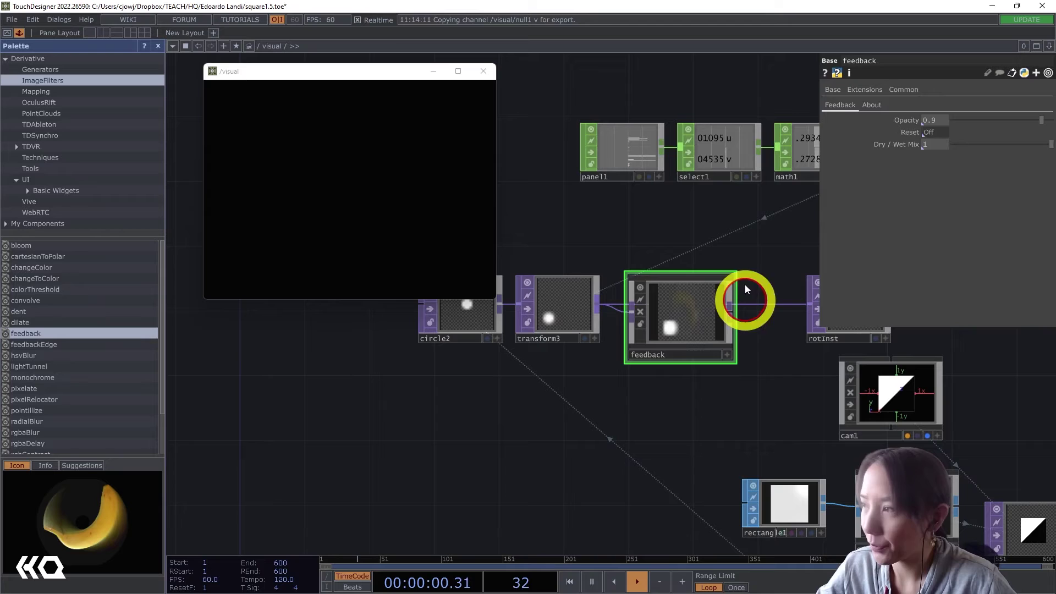
Step: Set the feedback component's opacity to 0.95 and move the component below the wire between transform3 and rotInst
click(933, 123)
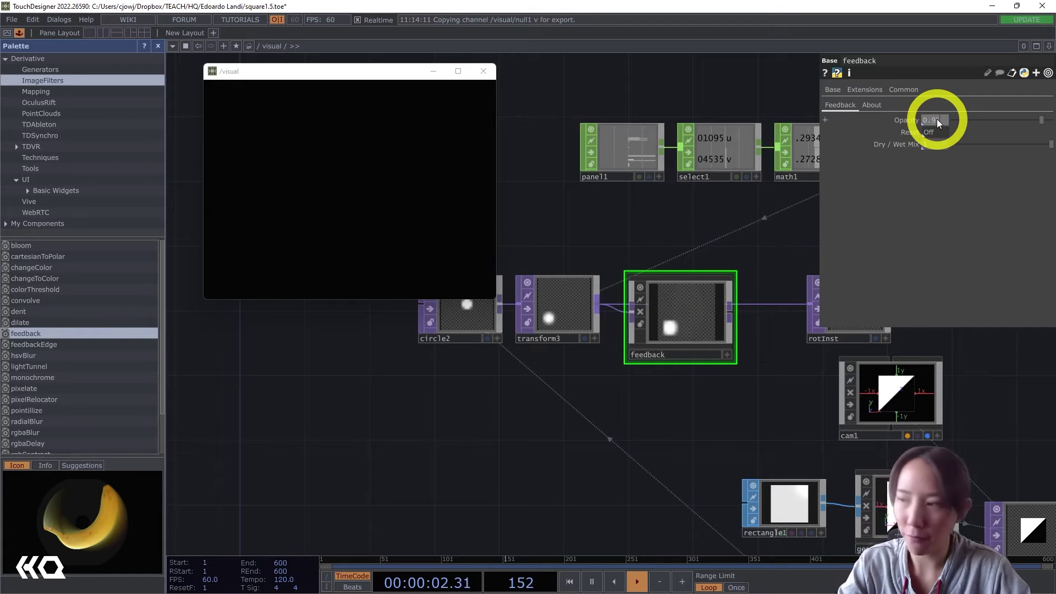
key(Return)
drag(769, 237, 769, 241)
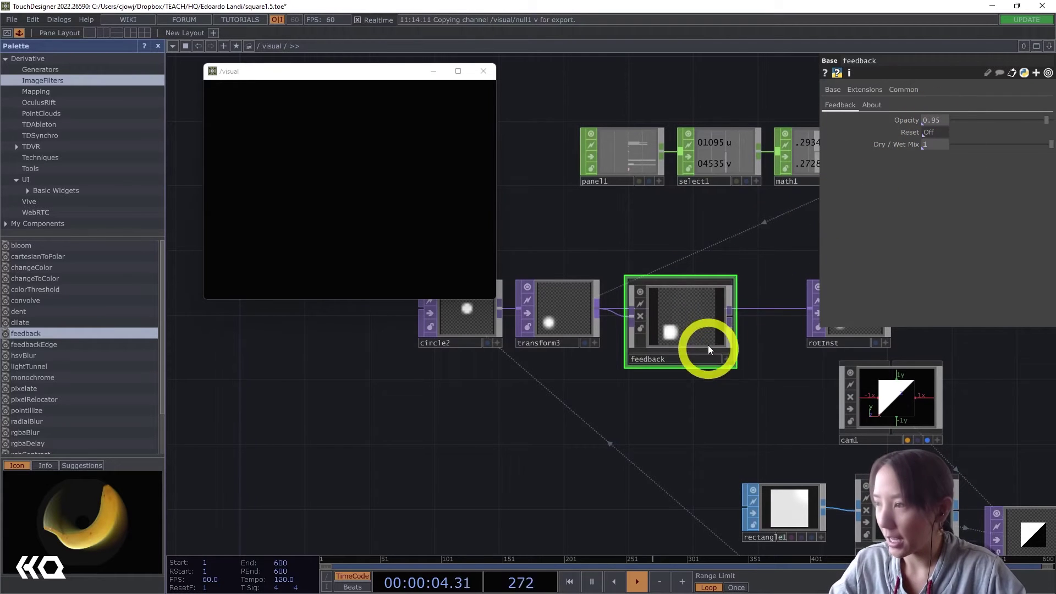
drag(708, 345, 693, 393)
drag(744, 357, 596, 407)
scroll(601, 410, down, 3)
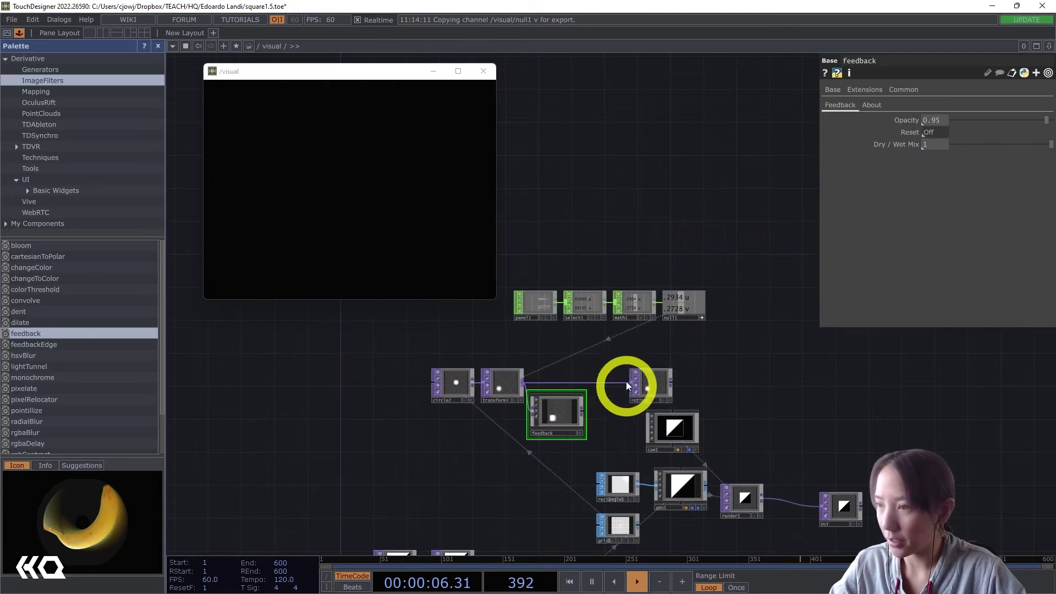
Step: Close the Palette and move the viewer window away from the network nodes
click(158, 46)
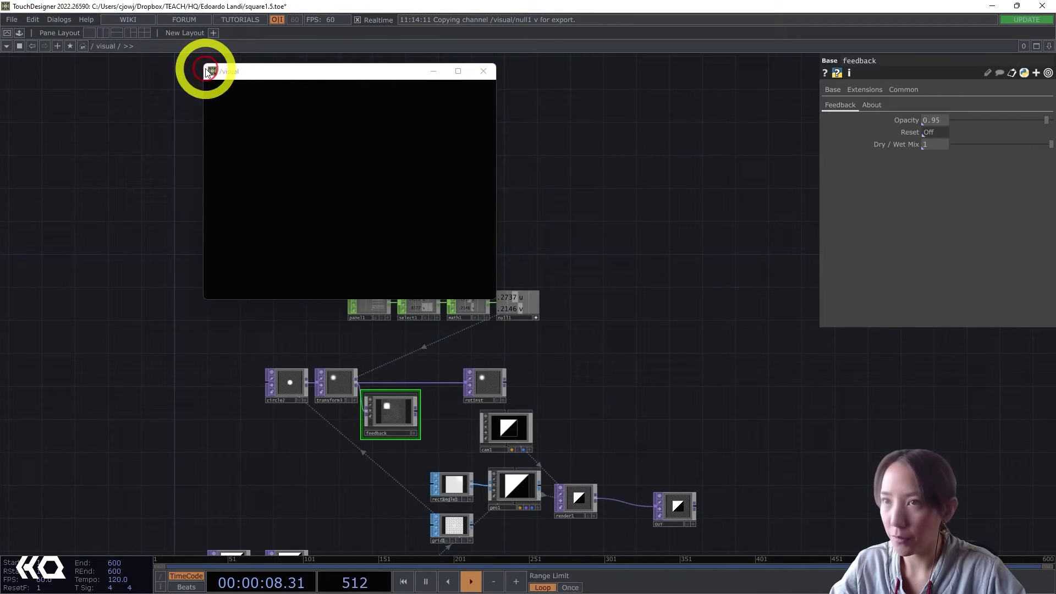
drag(212, 71, 23, 81)
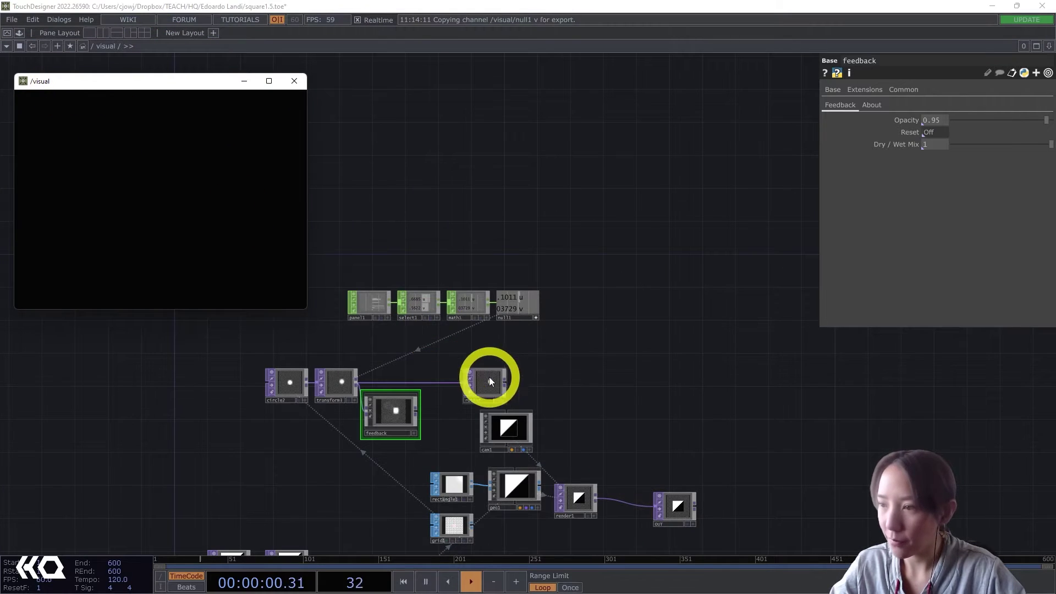
Step: Move the panel, circle, feedback and rotInst nodes up, away from the geometry and render nodes
drag(669, 341, 756, 326)
drag(356, 250, 595, 232)
click(626, 318)
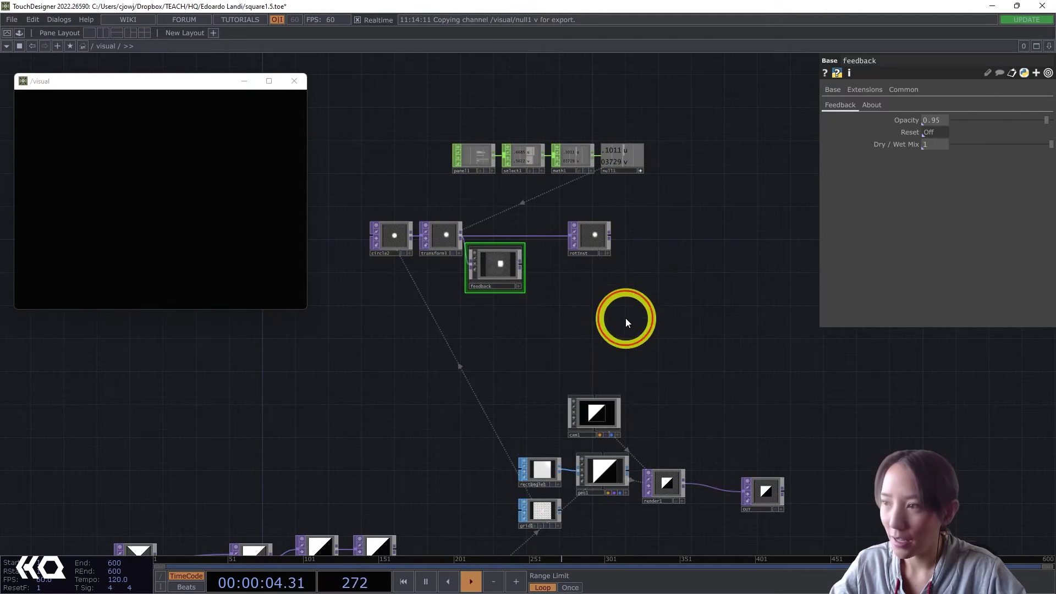
Step: Add a Blur TOP to the network, between the feedback component and rotInst
scroll(625, 318, up, 2)
drag(566, 272, 571, 387)
scroll(571, 396, up, 3)
key(Tab)
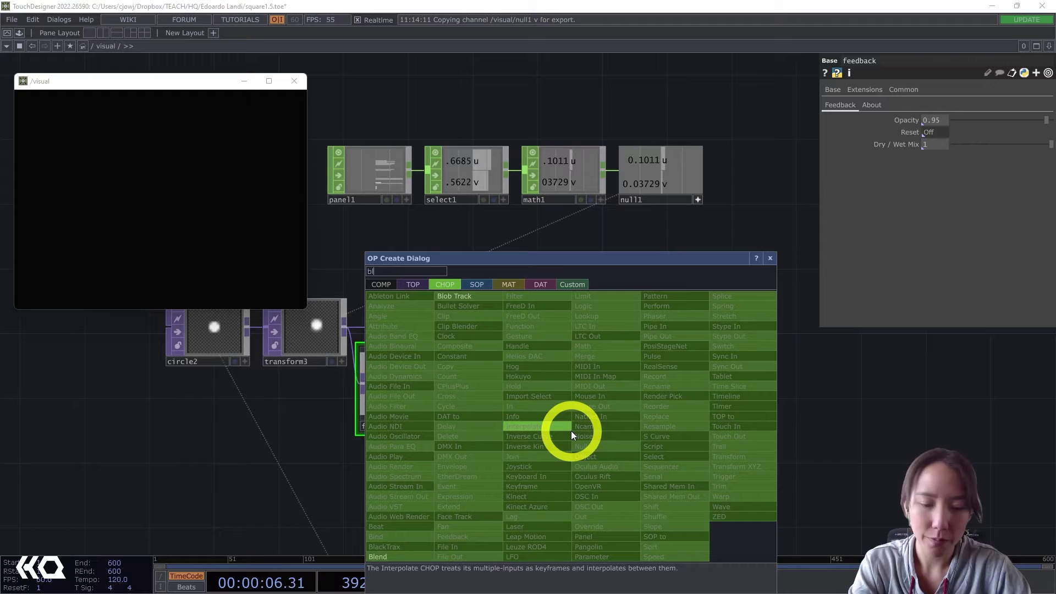
text(blur)
click(407, 286)
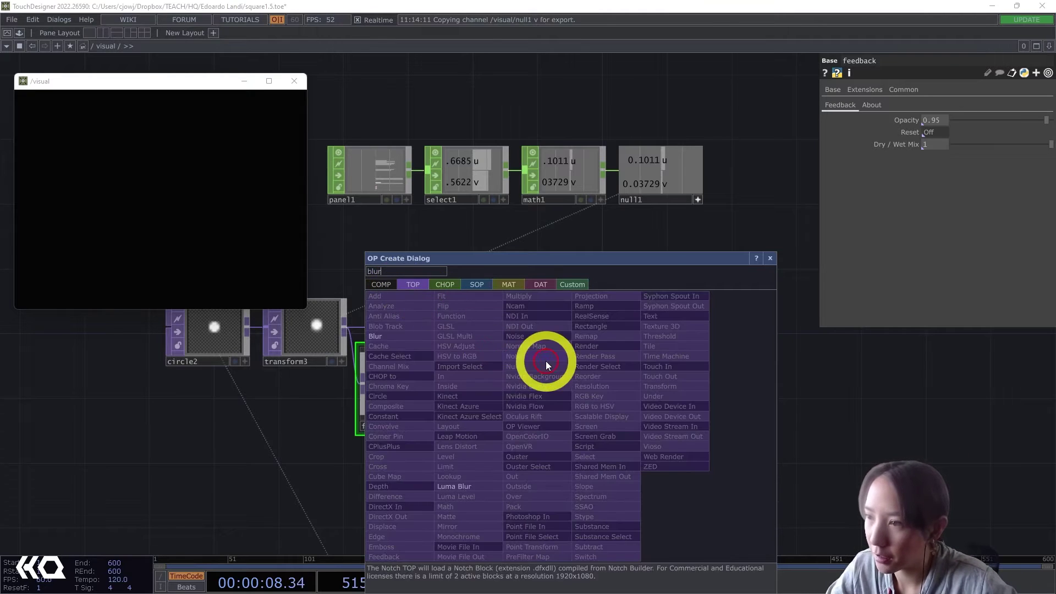
key(Return)
click(543, 385)
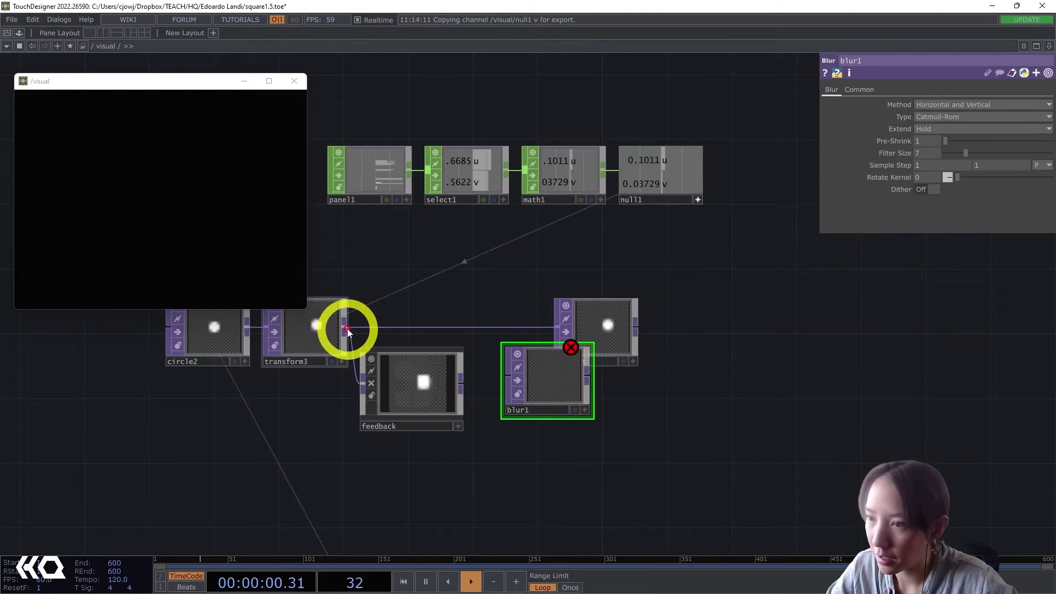
Step: Connect transform3's output to blur1 and set the blur's filter size to 4
drag(347, 328, 509, 371)
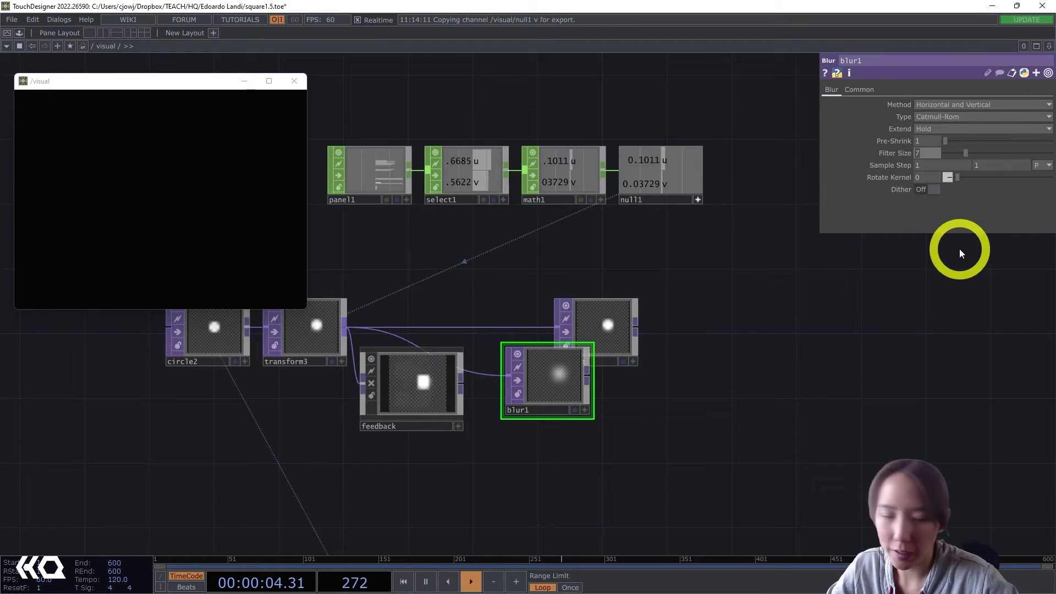
text(4)
key(Return)
Step: Spread blur1 and rotInst apart to make room and add an Over TOP above blur1
drag(525, 386, 523, 418)
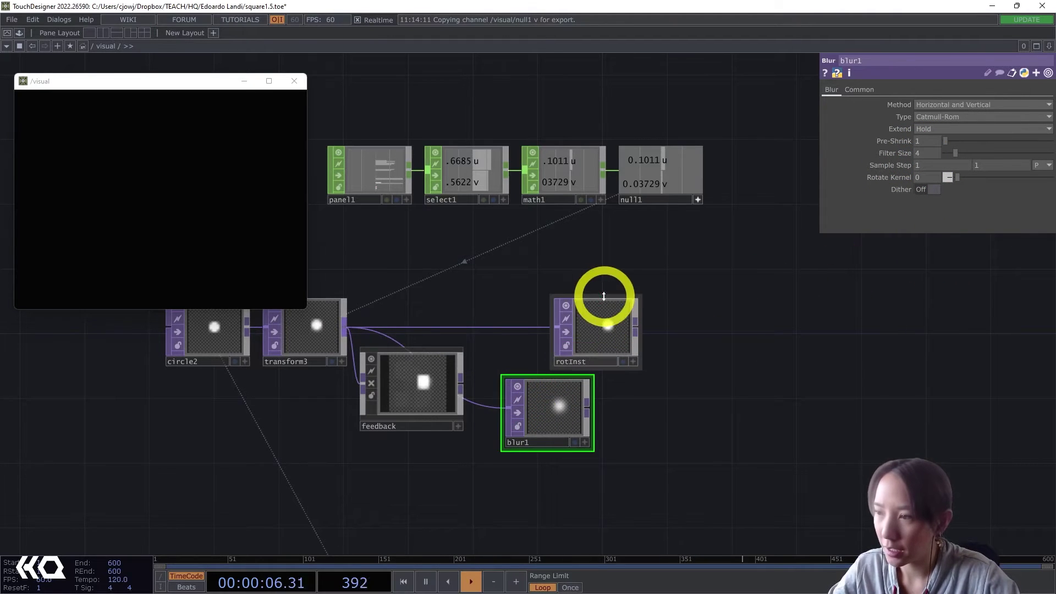
drag(605, 306, 767, 315)
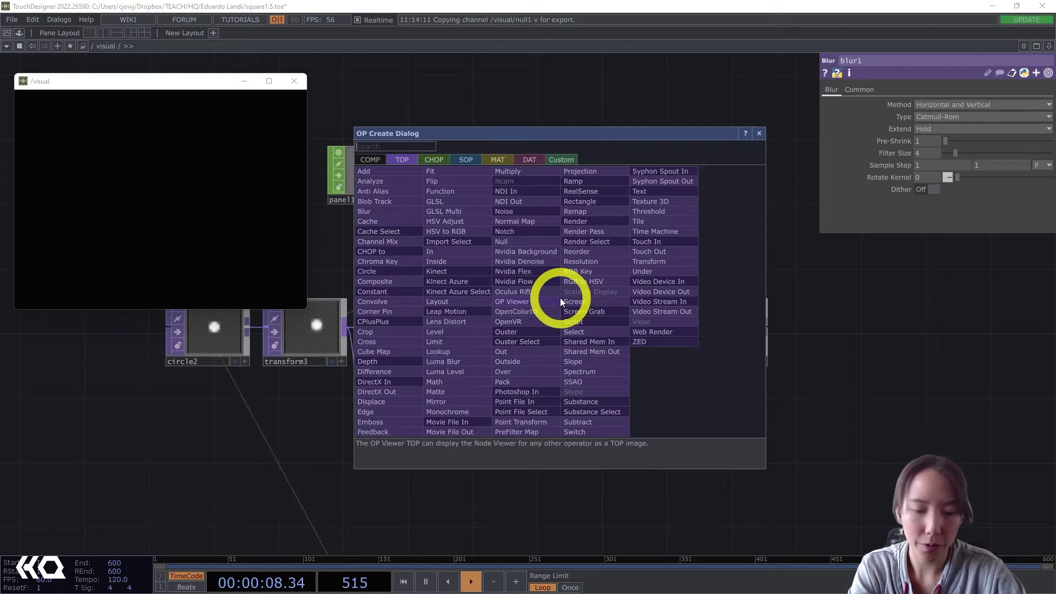
key(Tab)
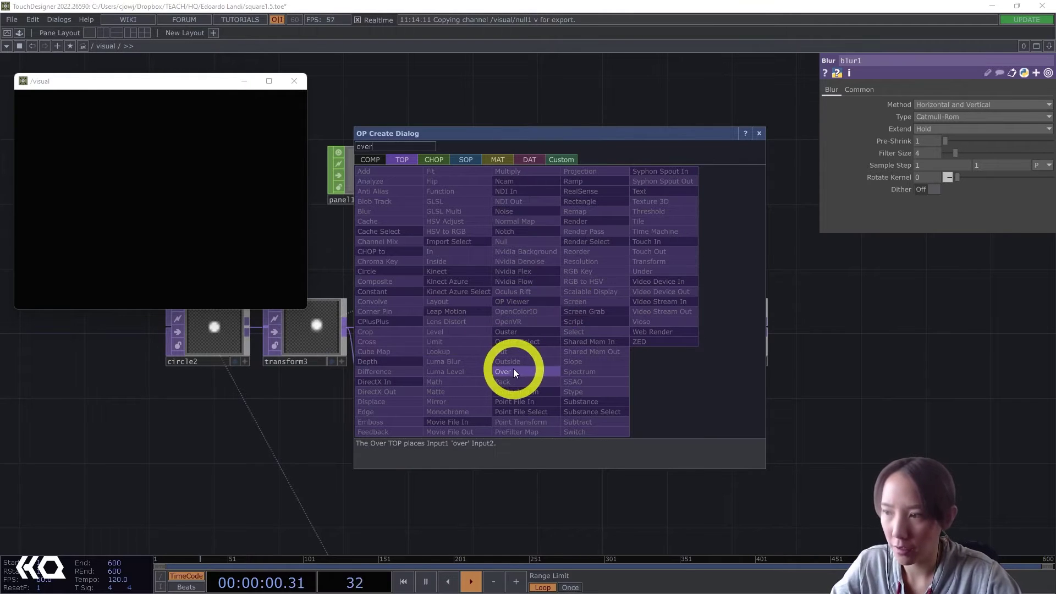
click(513, 369)
click(561, 295)
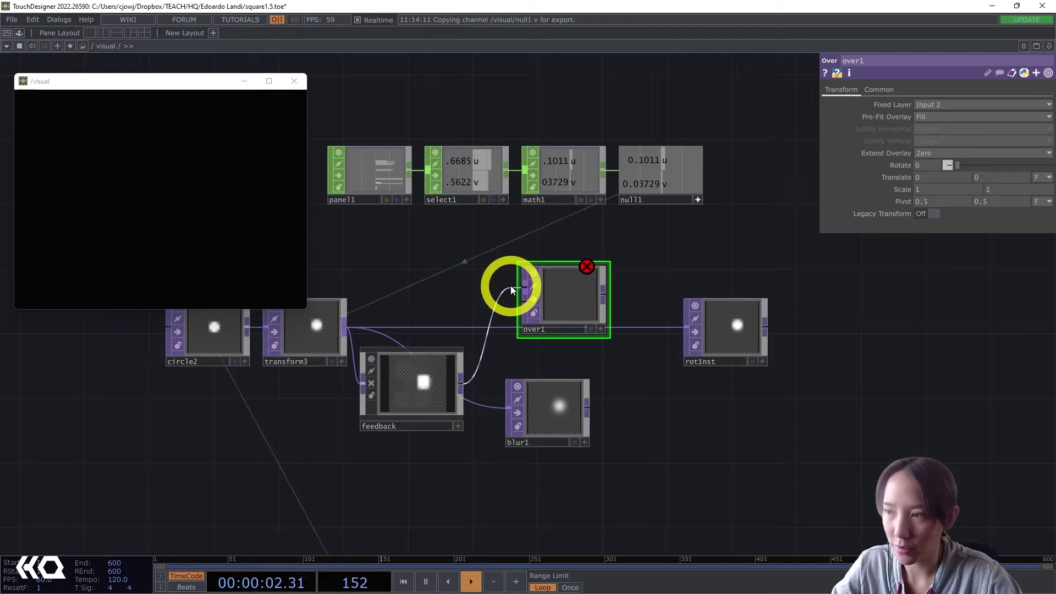
Step: Wire feedback into over1's first input and into blur1, blur1 into over1's second input, and over1 into rotInst
drag(511, 285, 513, 285)
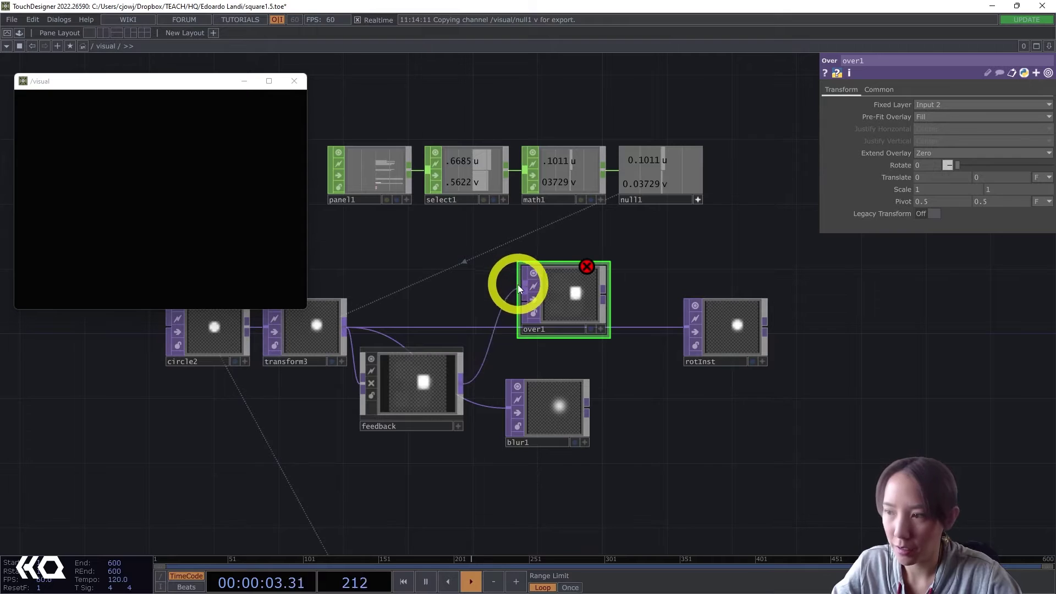
click(460, 382)
click(508, 407)
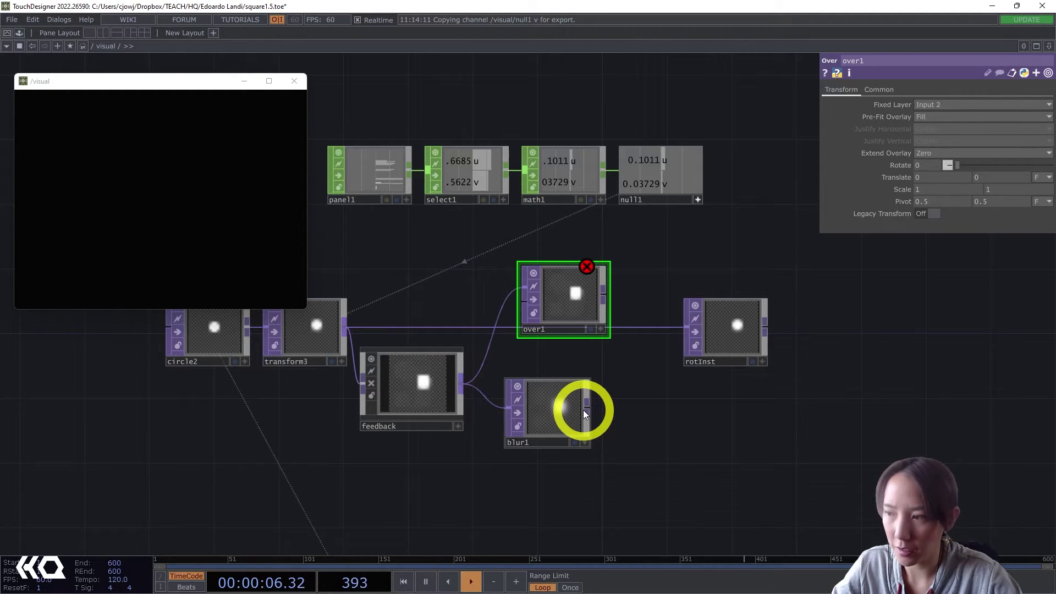
click(588, 410)
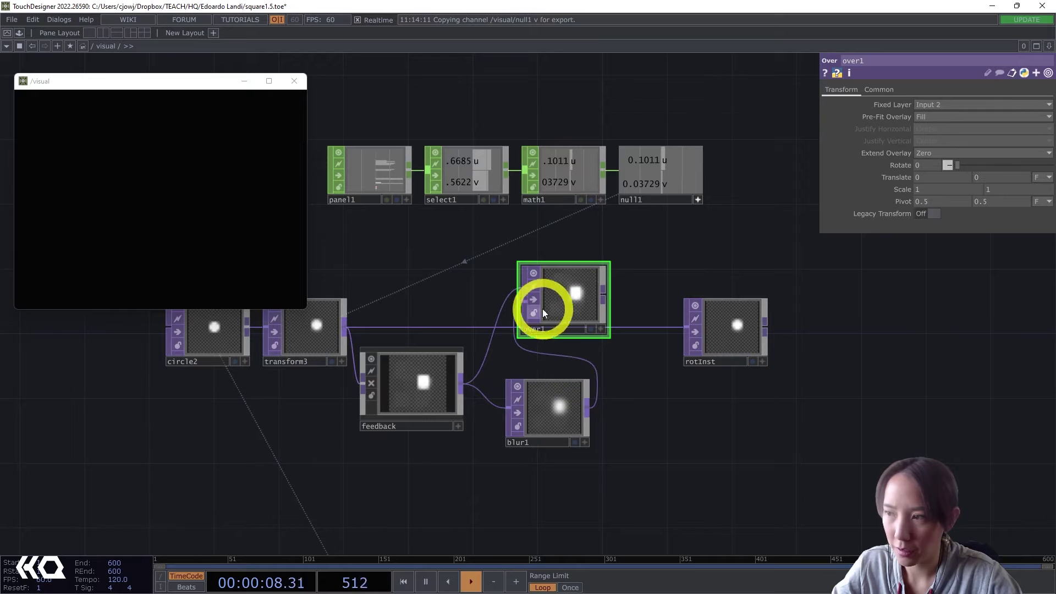
click(606, 300)
click(633, 327)
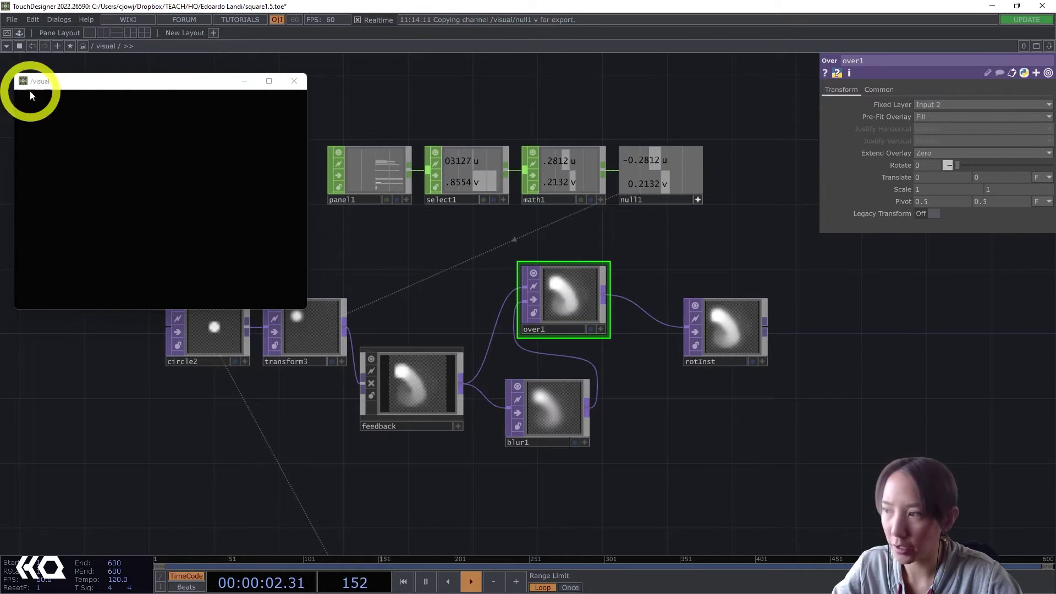
Step: Inspect the rotInst trail and the feedback component's common parameters, and set circle2's pixel format to 16-bit float (RGBA)
scroll(787, 352, up, 5)
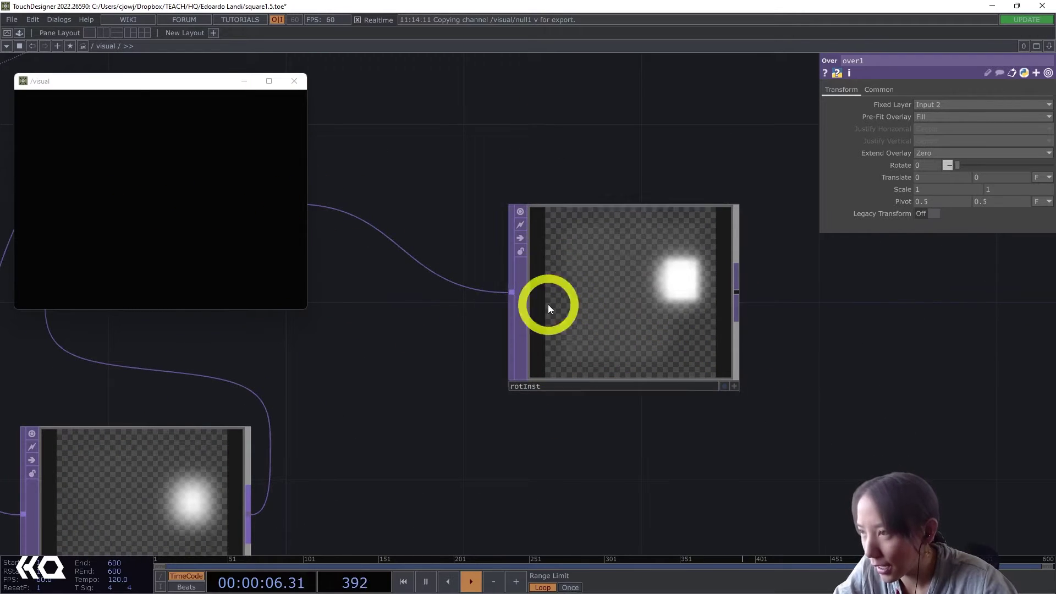
scroll(551, 398, down, 1)
scroll(583, 404, down, 3)
click(446, 382)
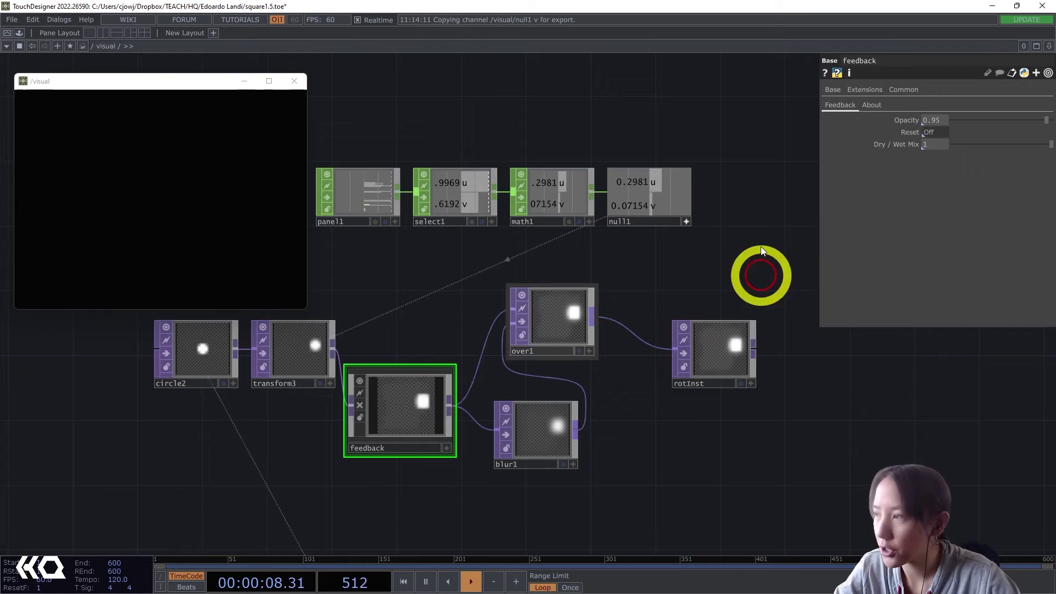
click(904, 88)
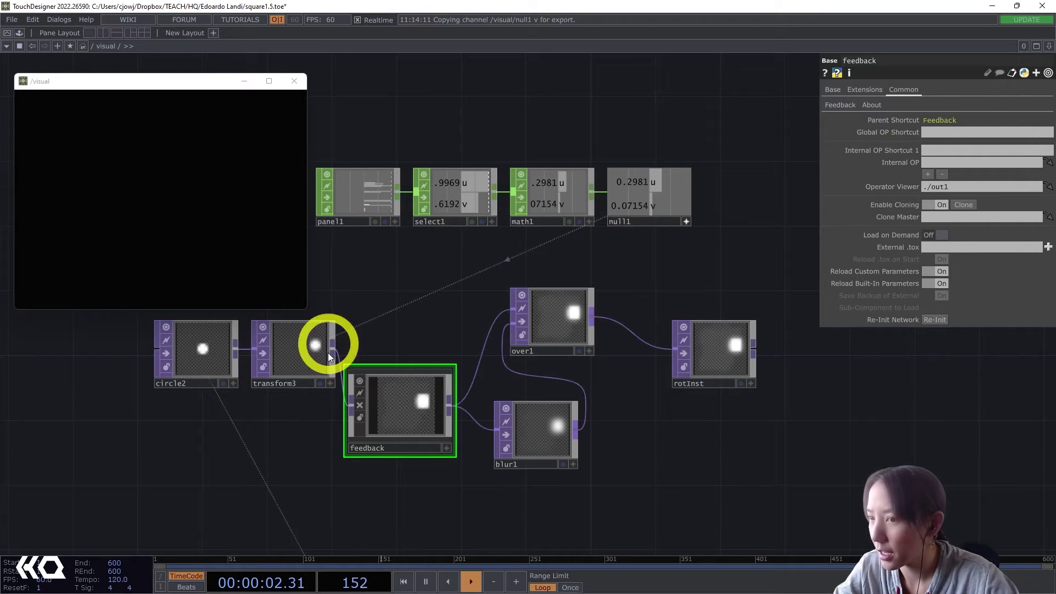
click(211, 351)
click(905, 89)
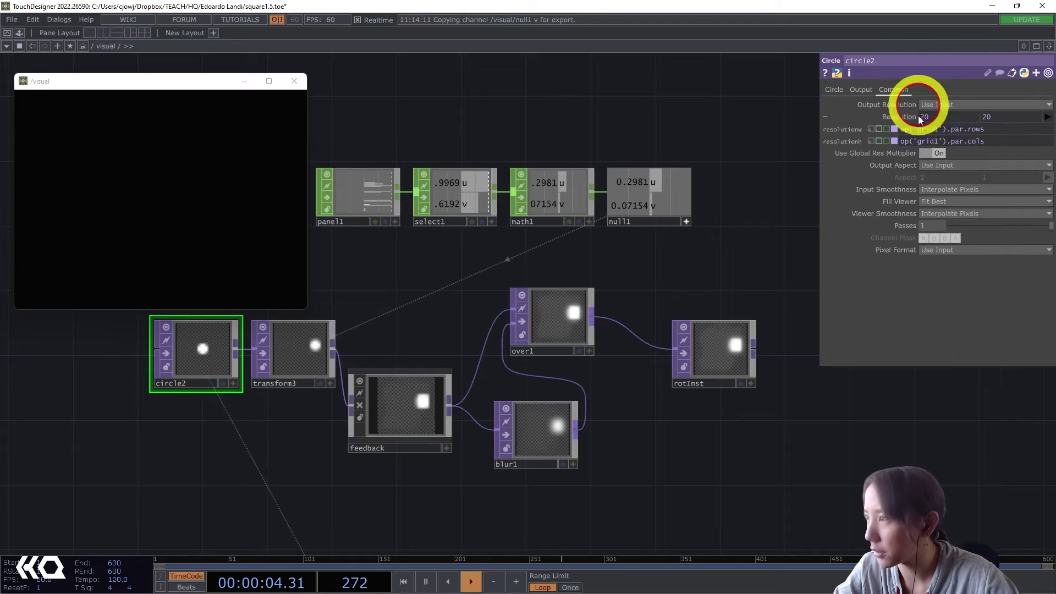
click(974, 251)
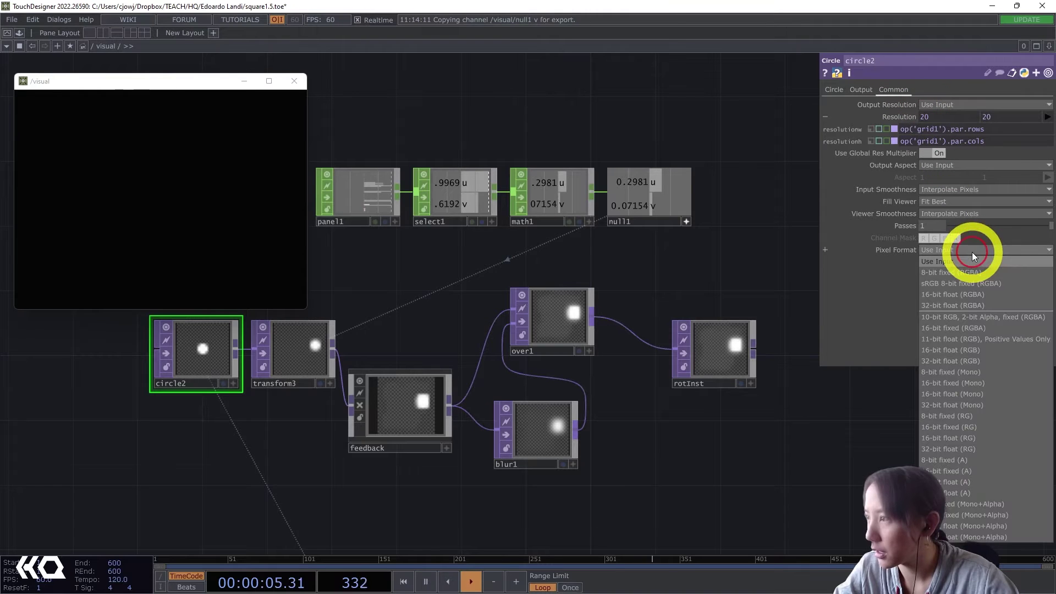
click(938, 298)
Step: Check the smoothed trail in rotInst and add a TOP to CHOP from rotInst's output
scroll(719, 363, up, 6)
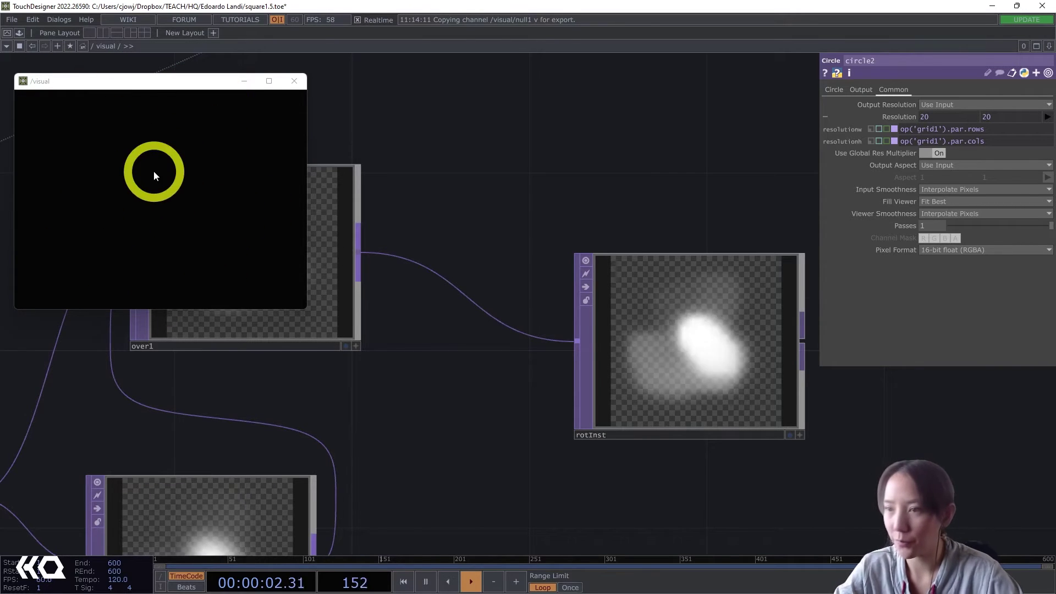
scroll(385, 418, down, 6)
scroll(394, 414, down, 2)
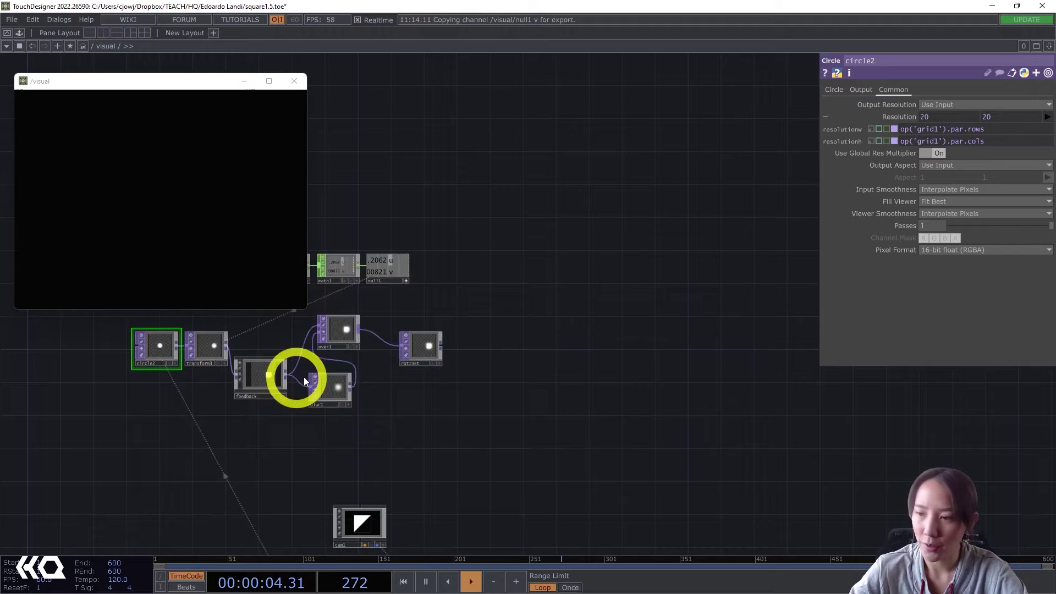
scroll(403, 358, up, 4)
drag(337, 417, 285, 411)
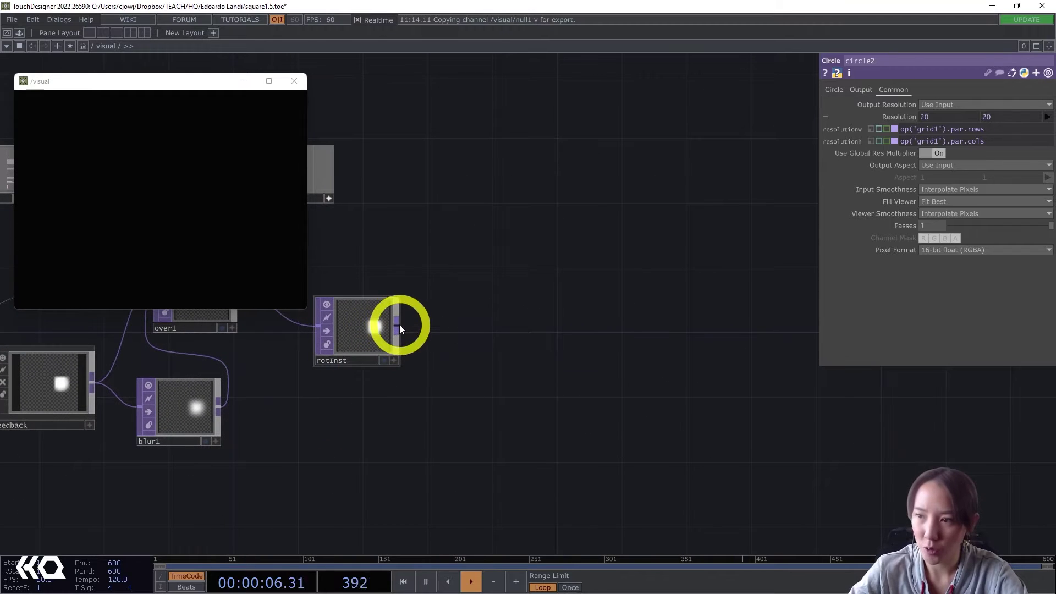
right_click(403, 329)
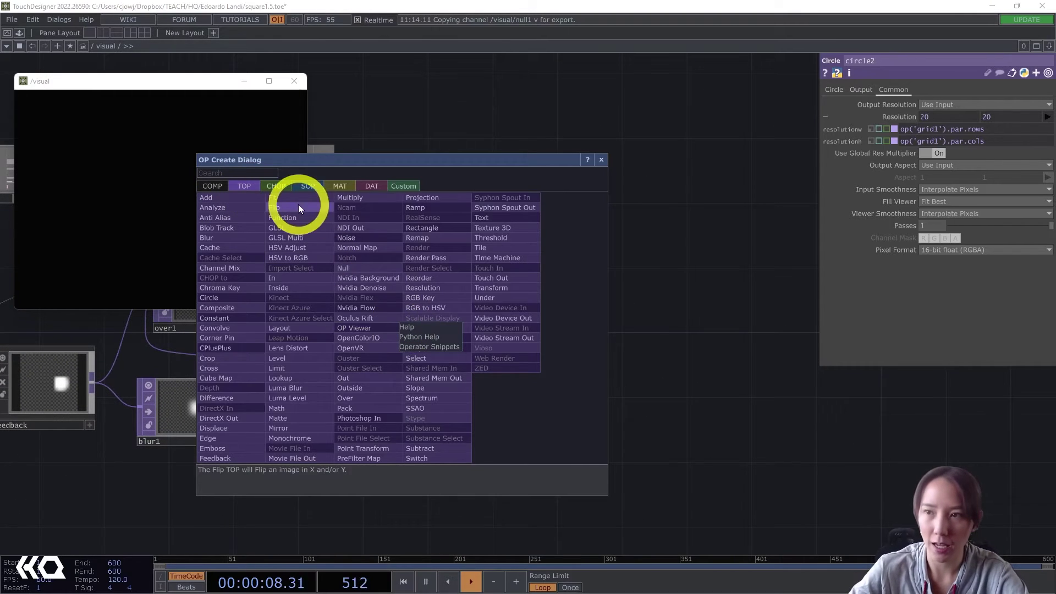
click(277, 186)
click(212, 207)
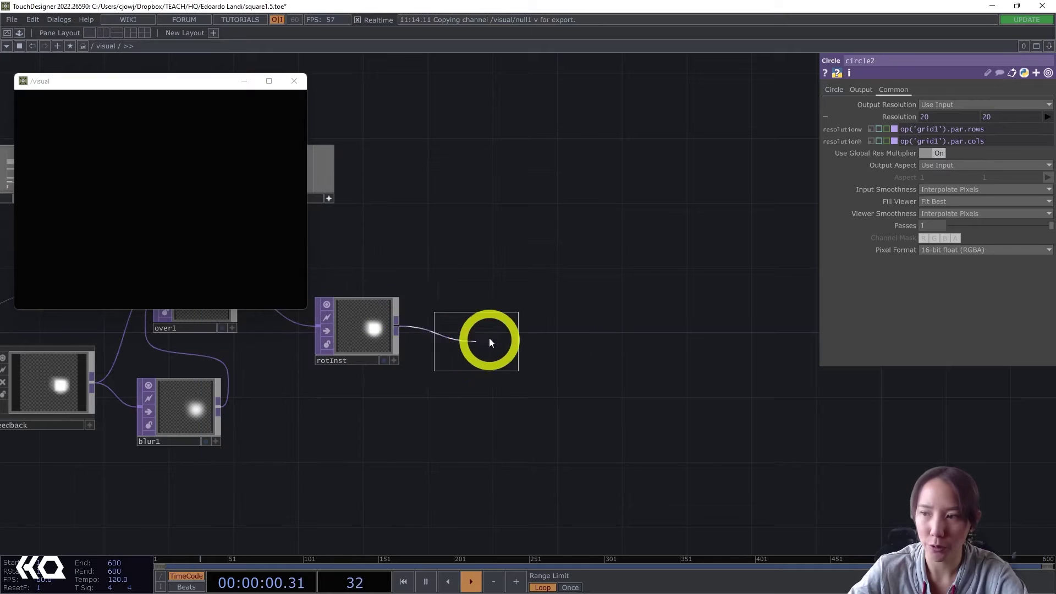
click(483, 346)
Step: Clear the green, blue and alpha channel names in topto1 so that only the red channel is kept
scroll(473, 341, up, 3)
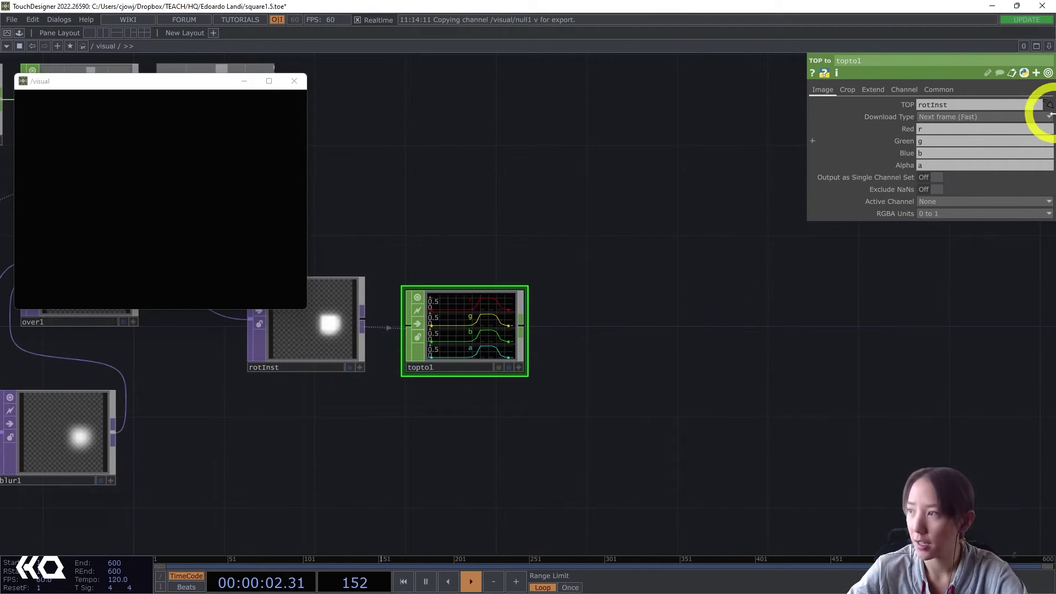
mouse_move(937, 145)
mouse_down()
mouse_move(914, 143)
mouse_move(921, 169)
mouse_up()
key(BackSpace)
key(BackSpace)
key(BackSpace)
key(Return)
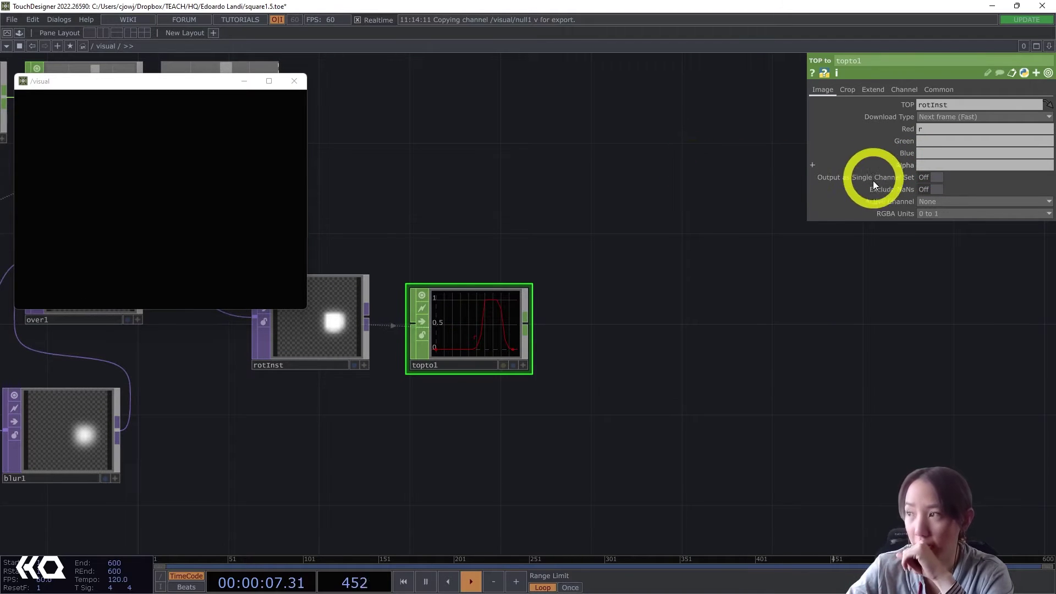
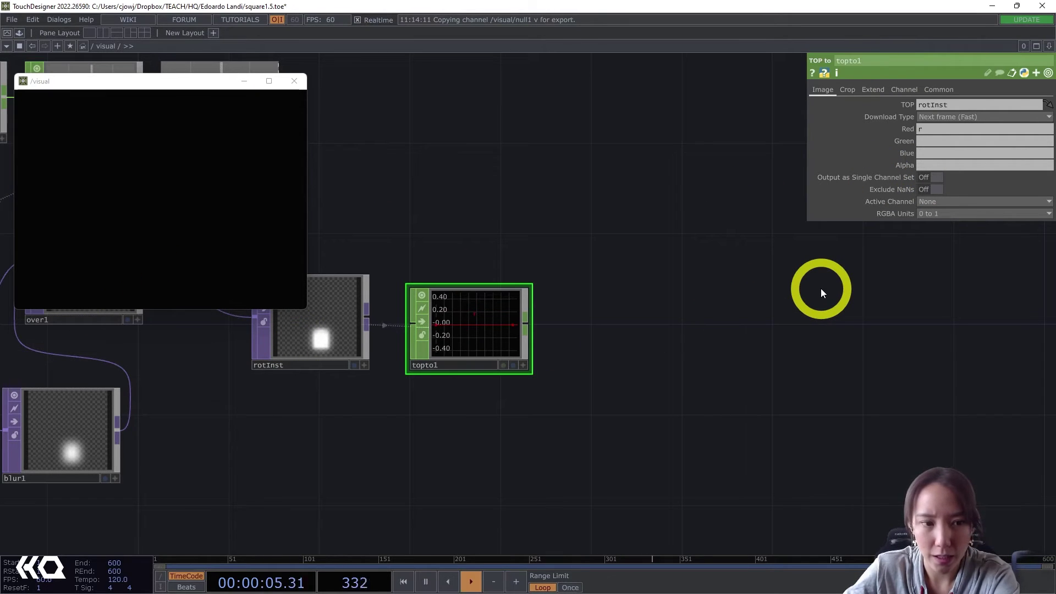
Step: Turn on Output as Single Channel Set for topto1 and set its crop to Full Image
click(929, 177)
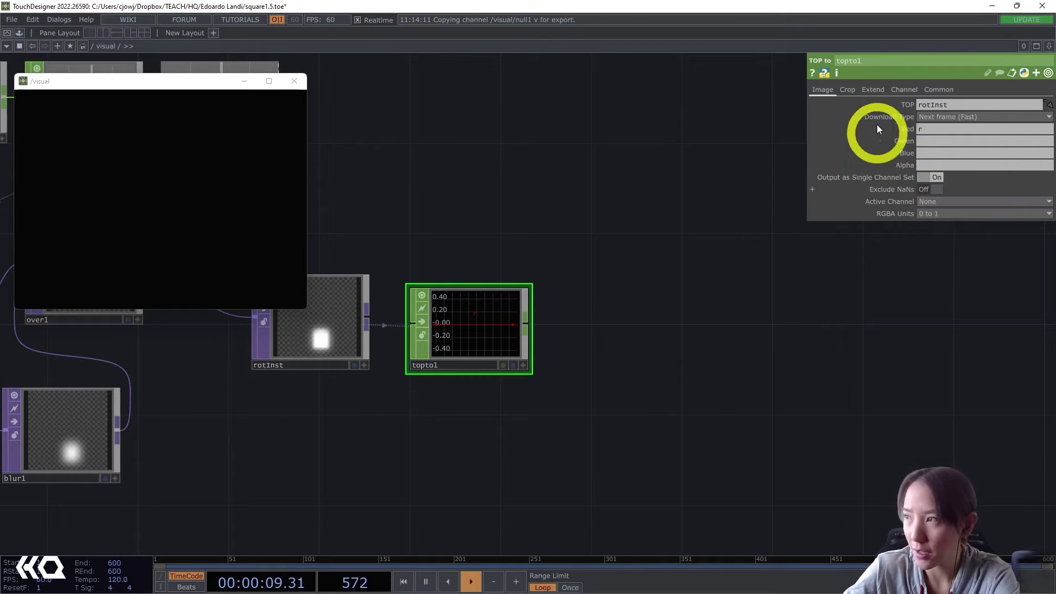
click(847, 89)
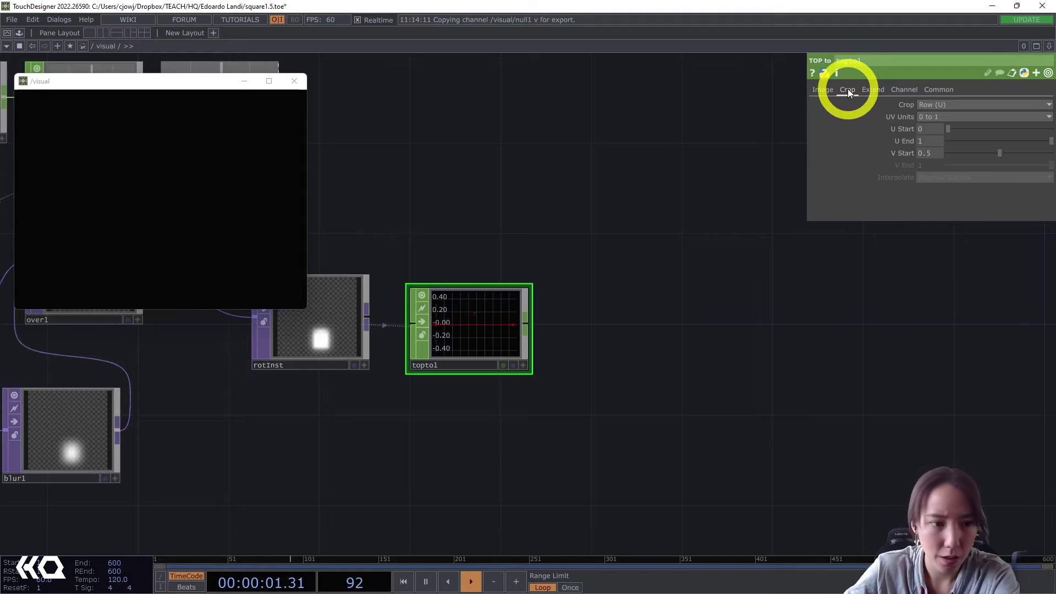
click(930, 104)
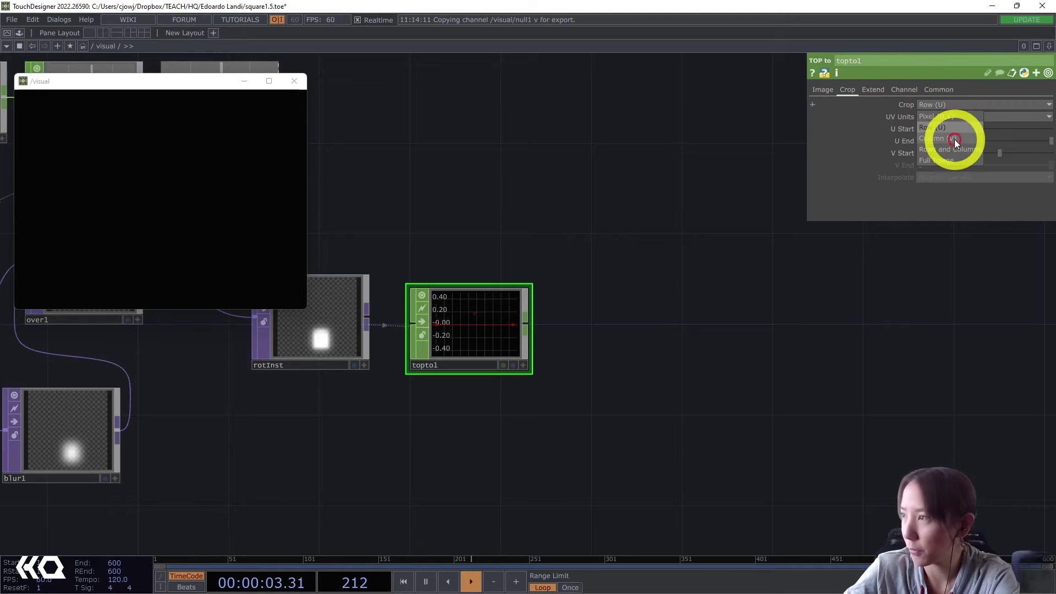
click(939, 160)
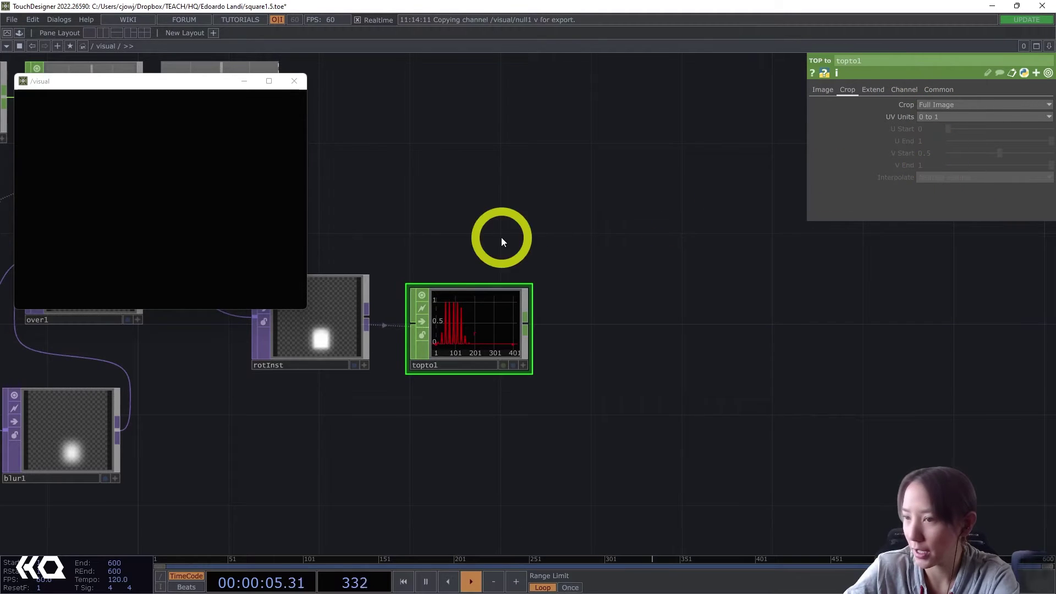
Step: Look through topto1's common parameters and add a Math CHOP connected to topto1's output
drag(501, 237, 589, 253)
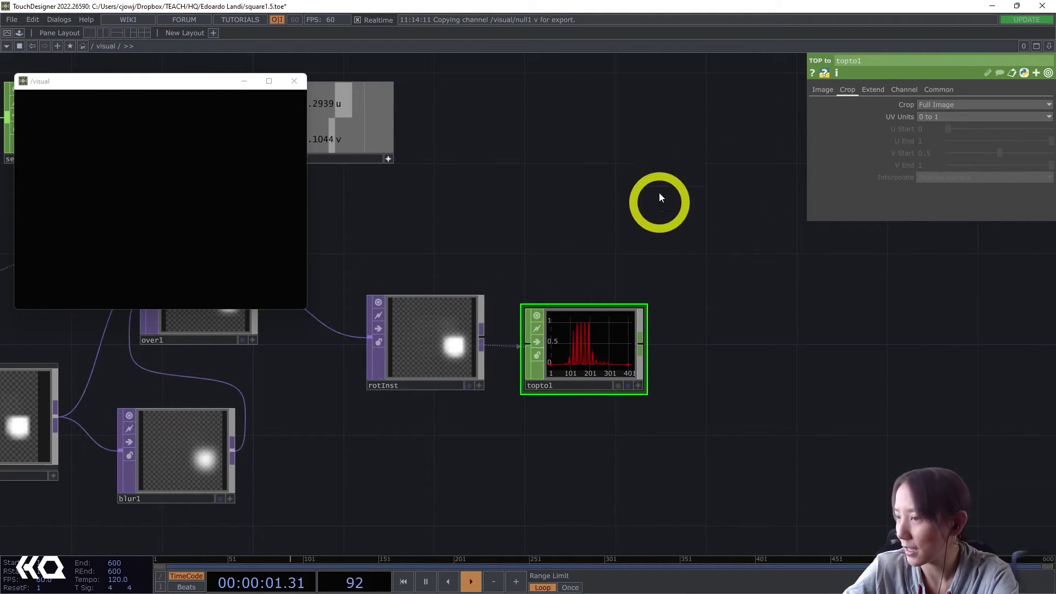
drag(647, 204, 537, 208)
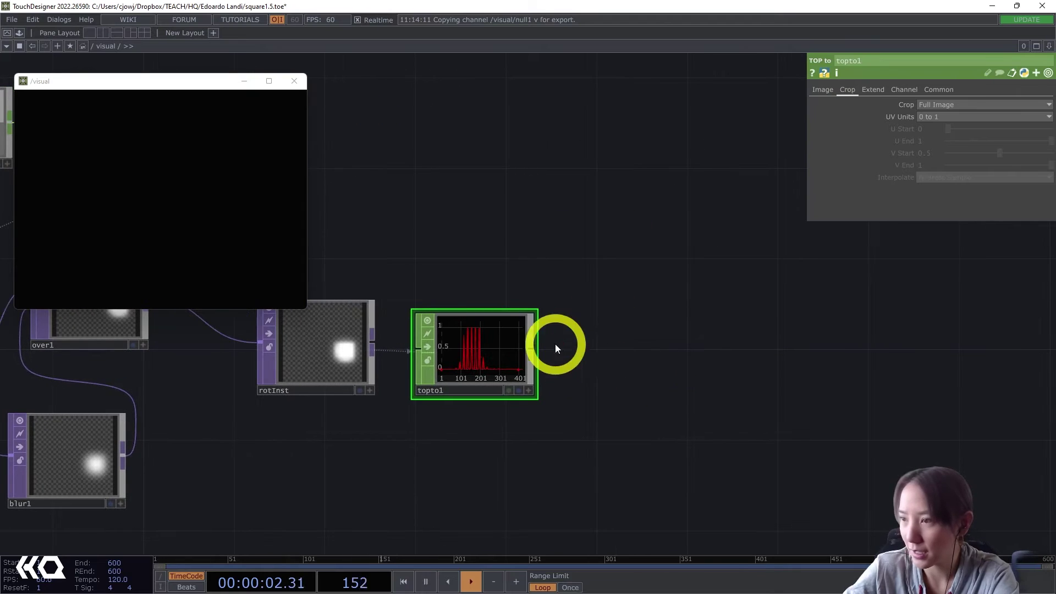
click(914, 89)
click(926, 89)
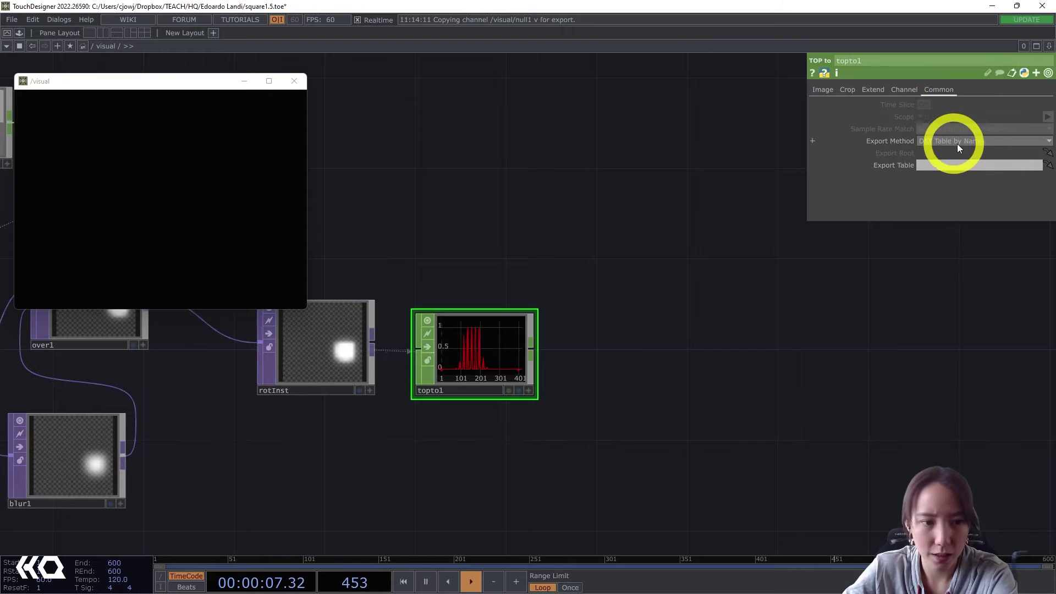
click(535, 347)
text(math)
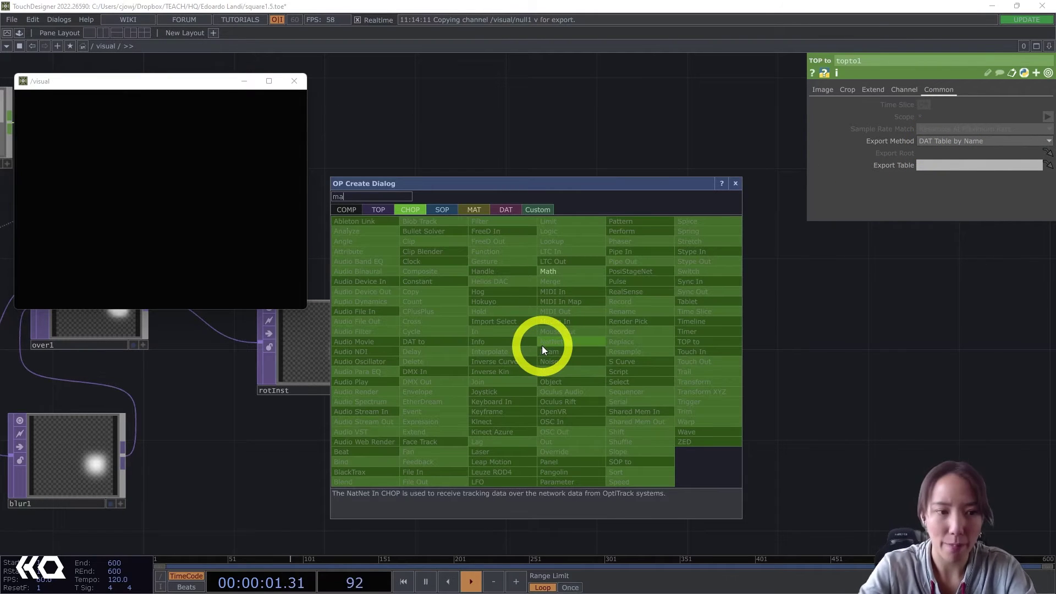
click(556, 271)
click(642, 366)
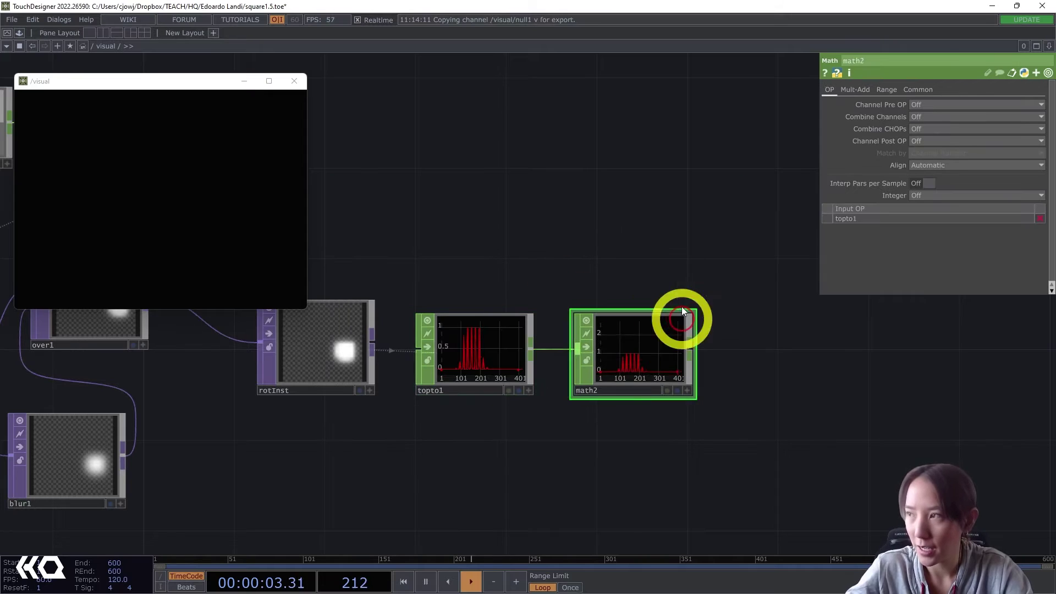
Step: Remap the math2 channel values by setting its To Range from -180 to 180
click(885, 90)
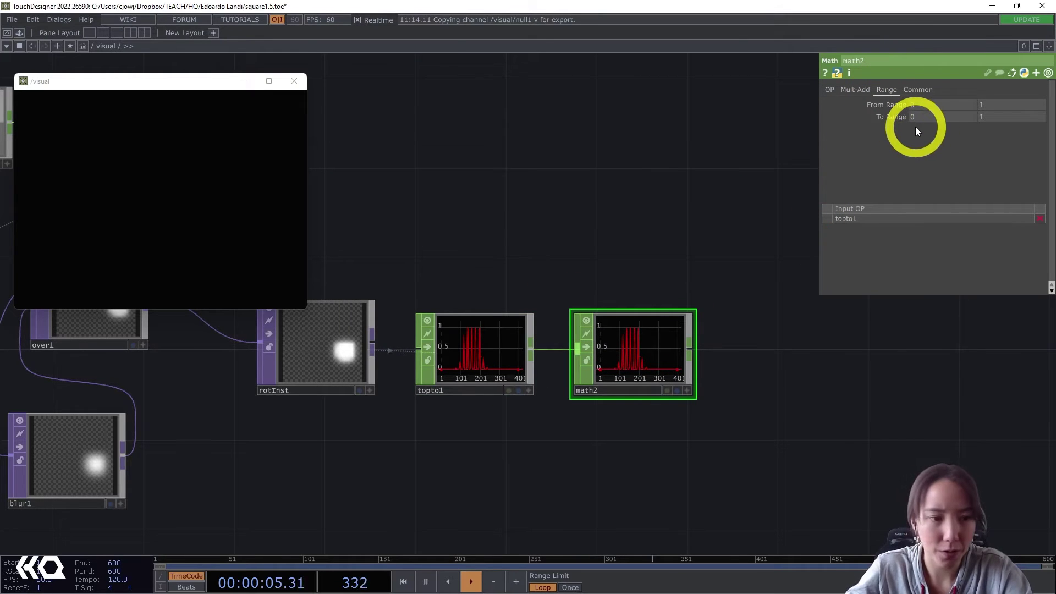
click(930, 116)
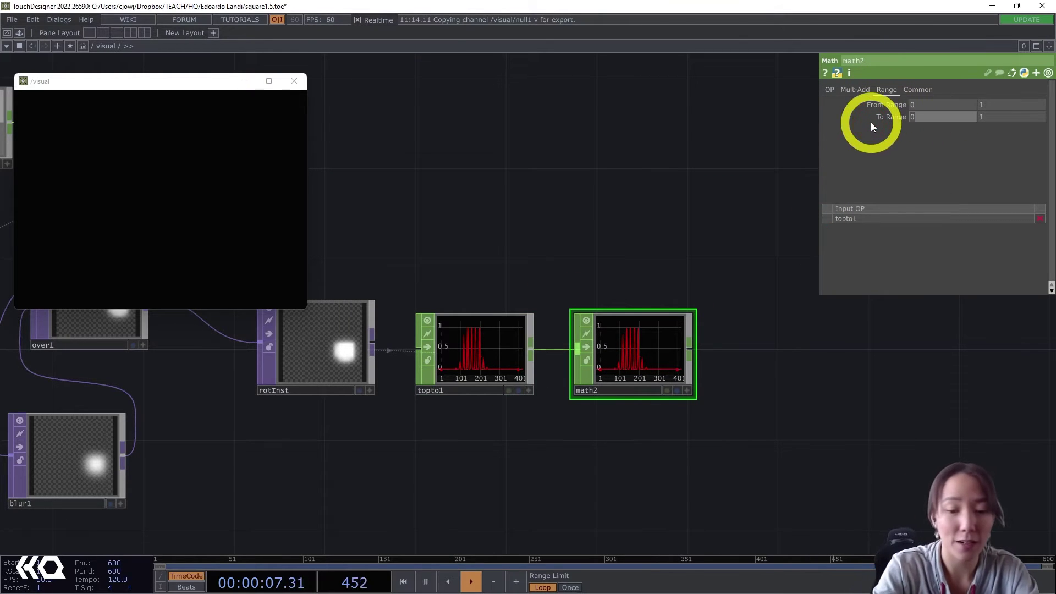
text(-180)
click(991, 117)
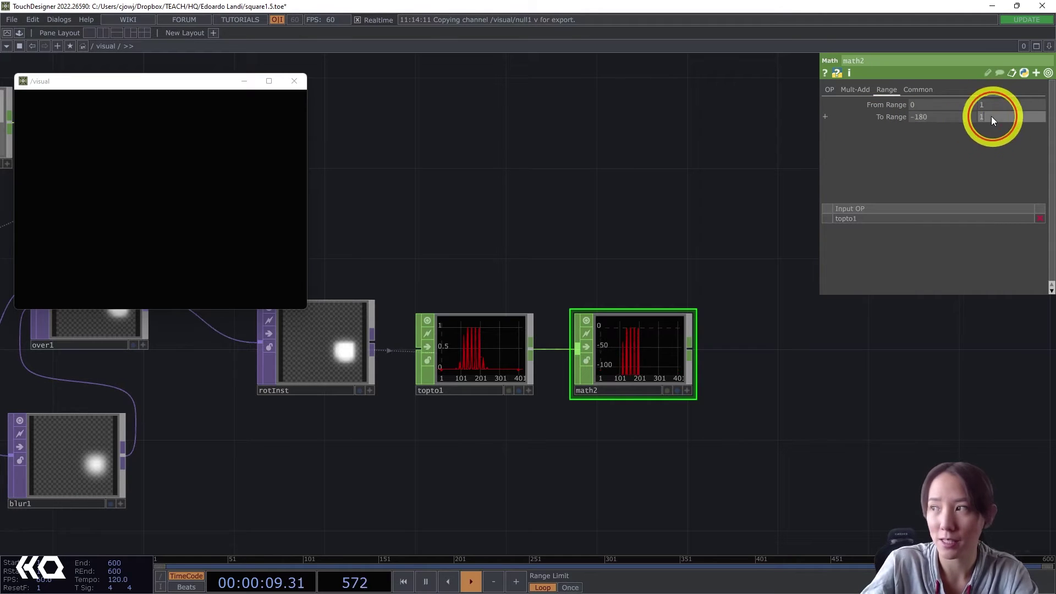
text(80)
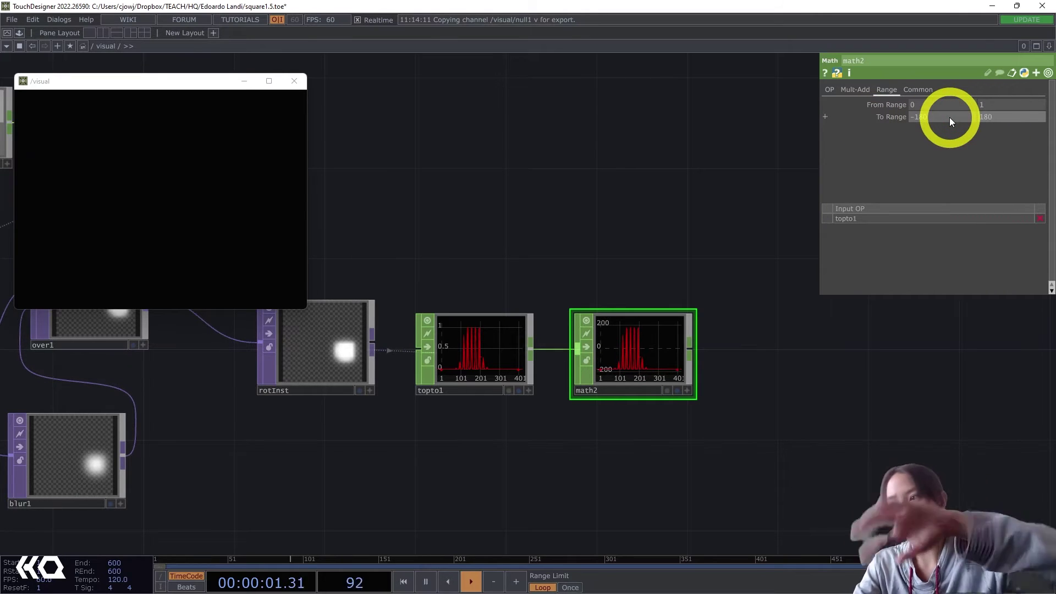
drag(674, 177, 682, 187)
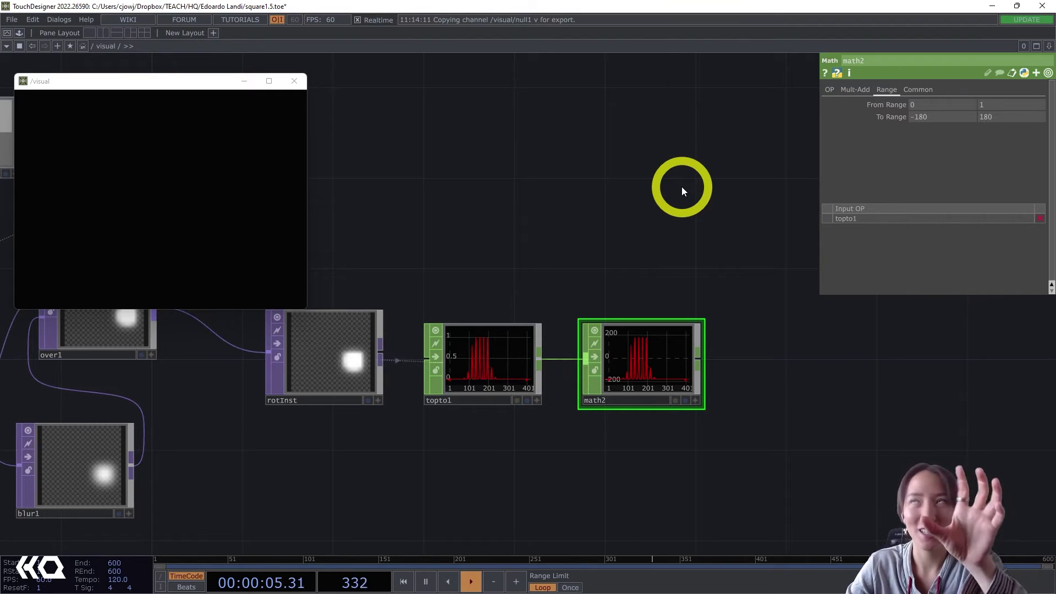
Step: Add a Null CHOP after math2 and rename it rotInstCHOP
drag(648, 229, 574, 212)
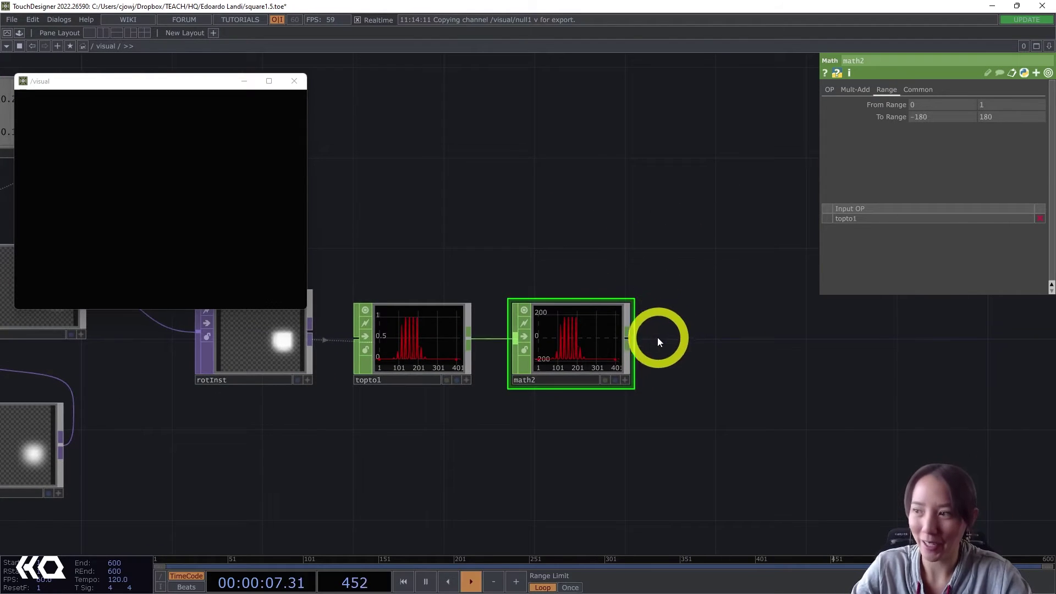
click(627, 336)
text(nul)
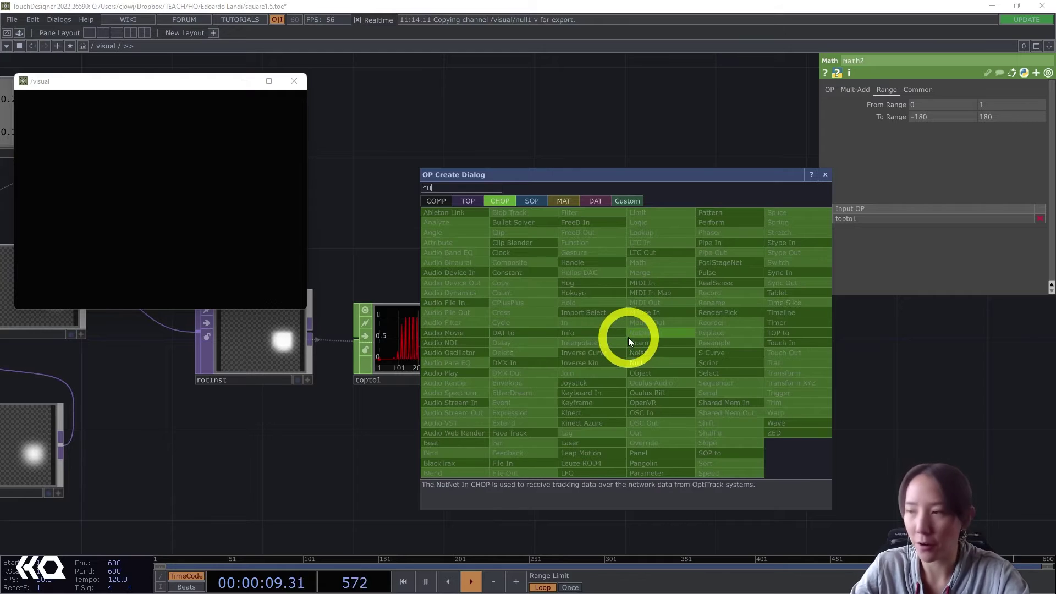
click(637, 362)
click(731, 347)
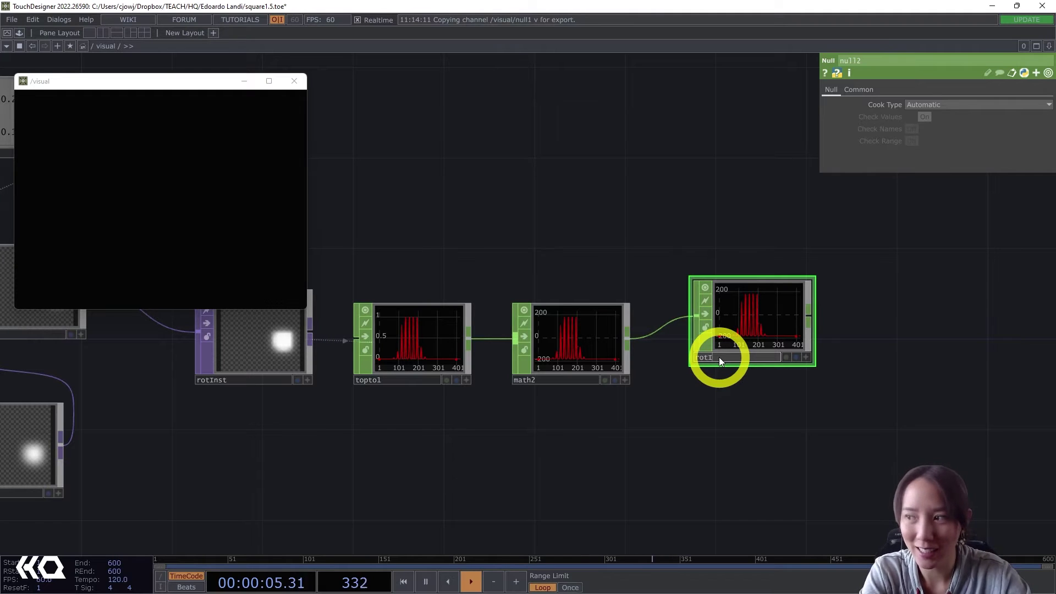
text(OP)
key(Return)
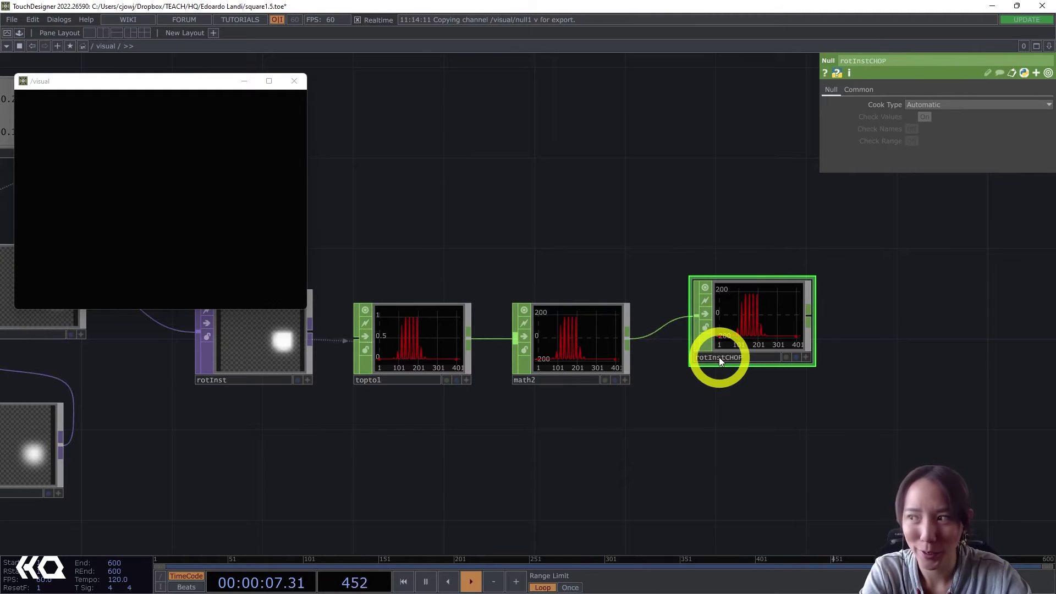
Step: Turn on Instancing for the geo1 geometry component
scroll(651, 421, down, 10)
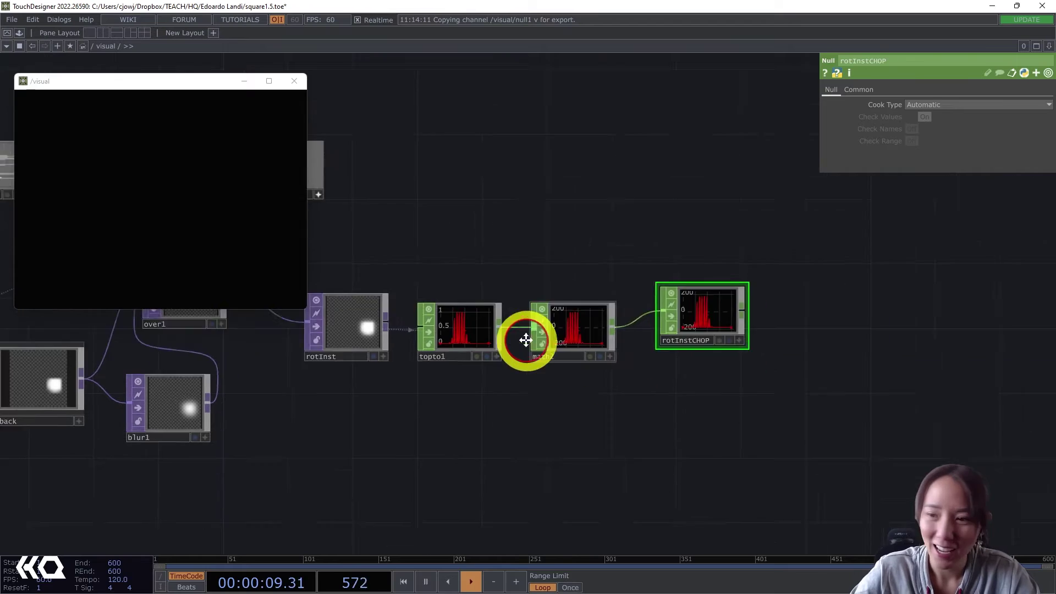
scroll(527, 355, down, 2)
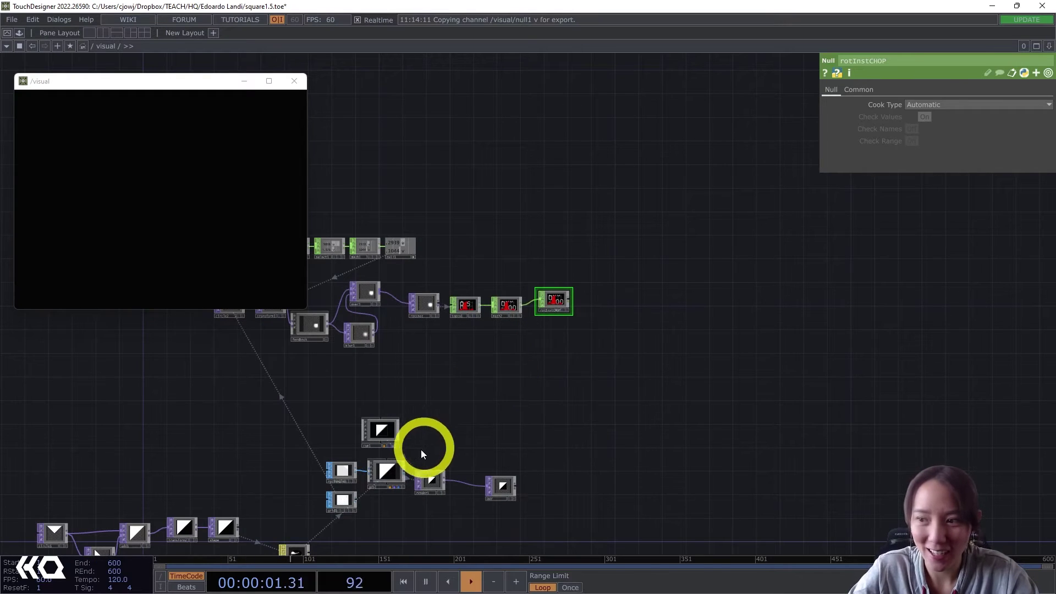
drag(467, 372, 462, 312)
click(386, 412)
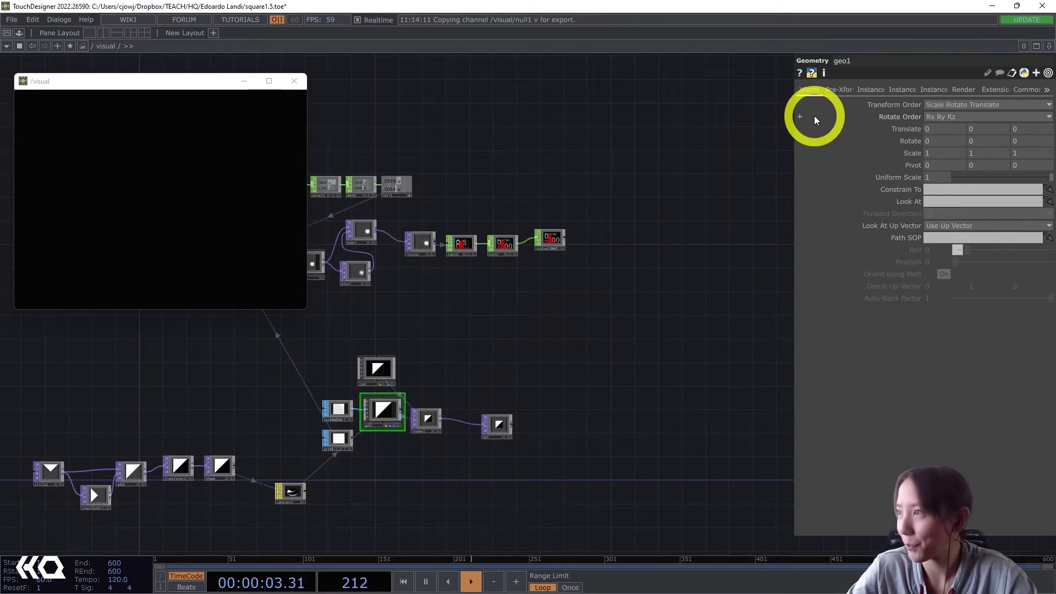
click(937, 105)
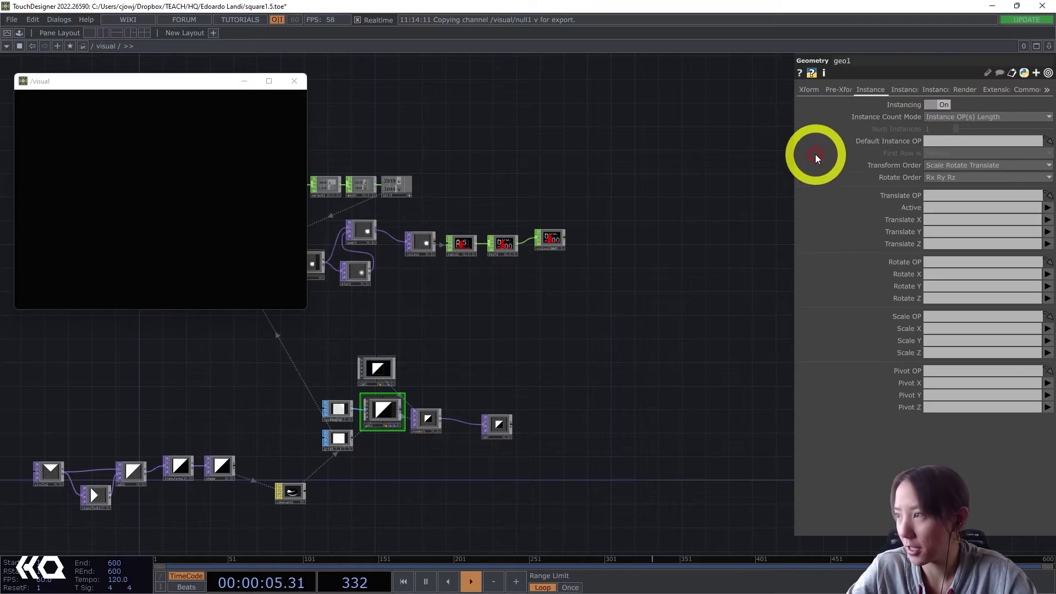
drag(616, 288, 719, 215)
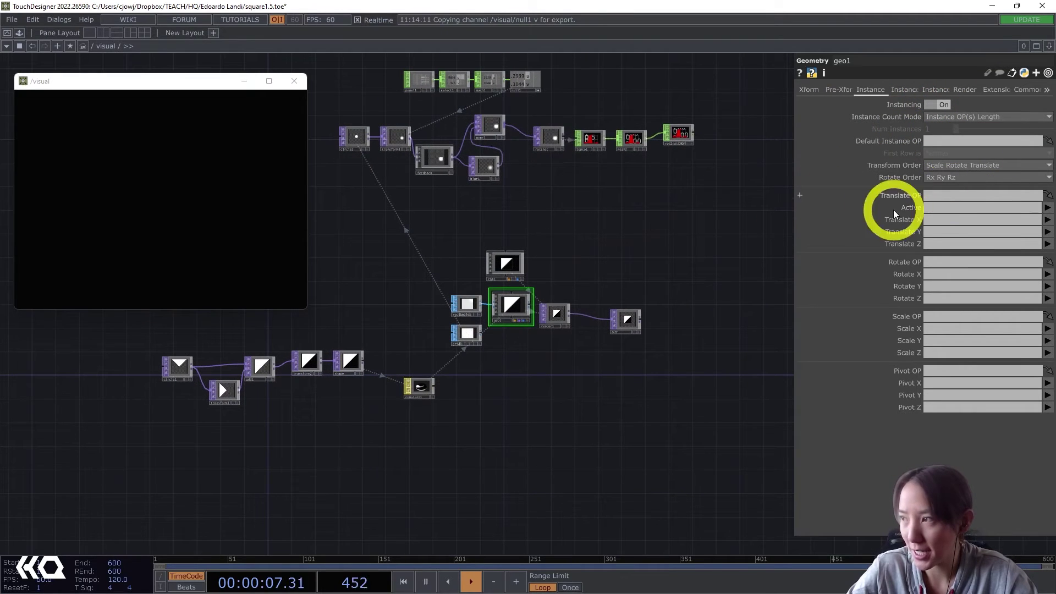
Step: Assign grid1 as geo1's Translate OP and map Translate X, Y and Z to P(0), P(1) and P(2)
scroll(495, 324, up, 5)
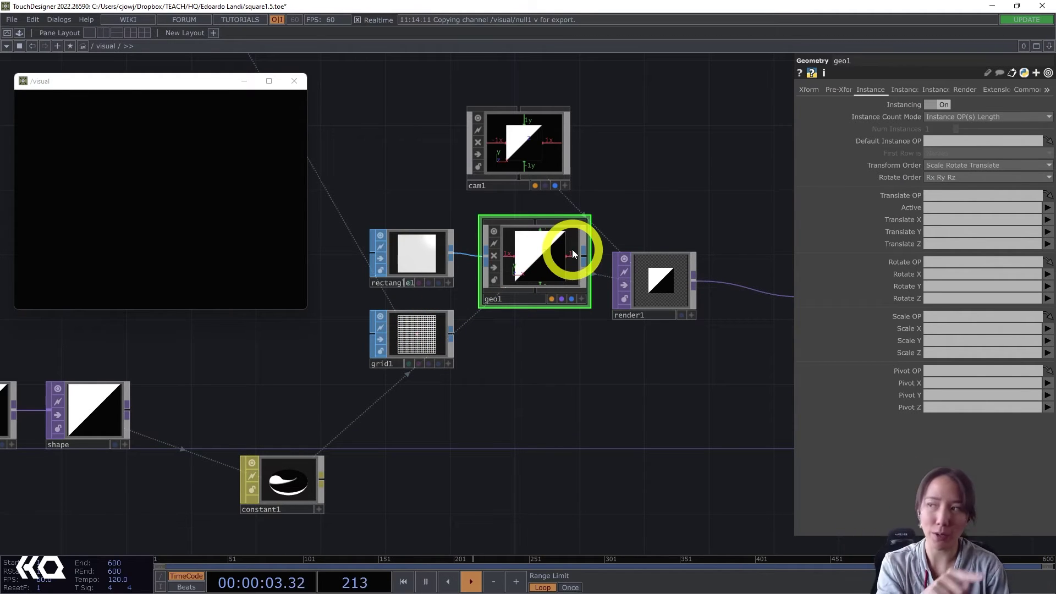
drag(401, 332, 936, 195)
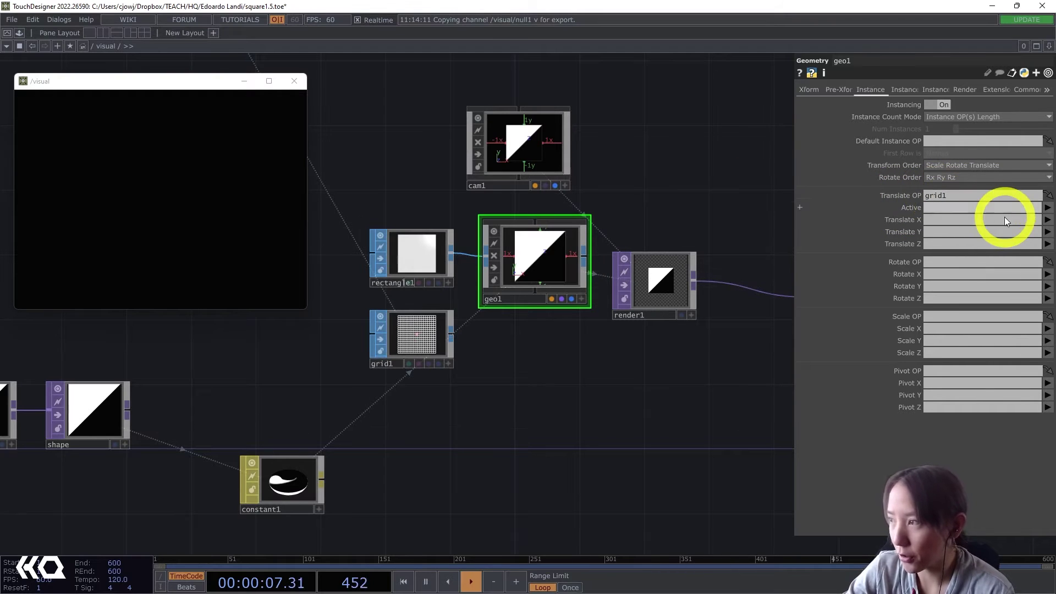
click(1046, 220)
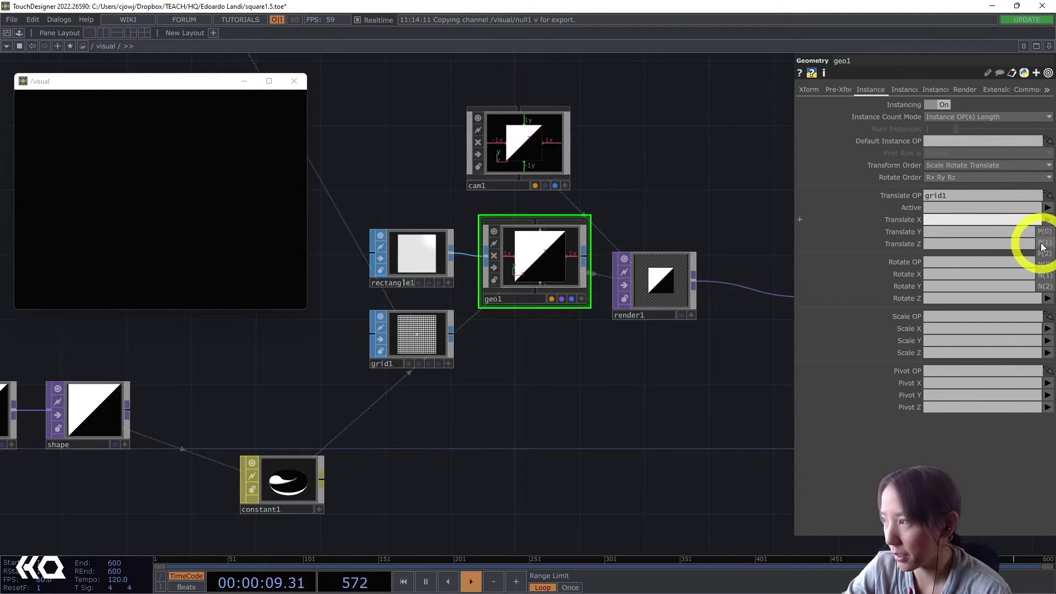
click(1043, 232)
click(1047, 231)
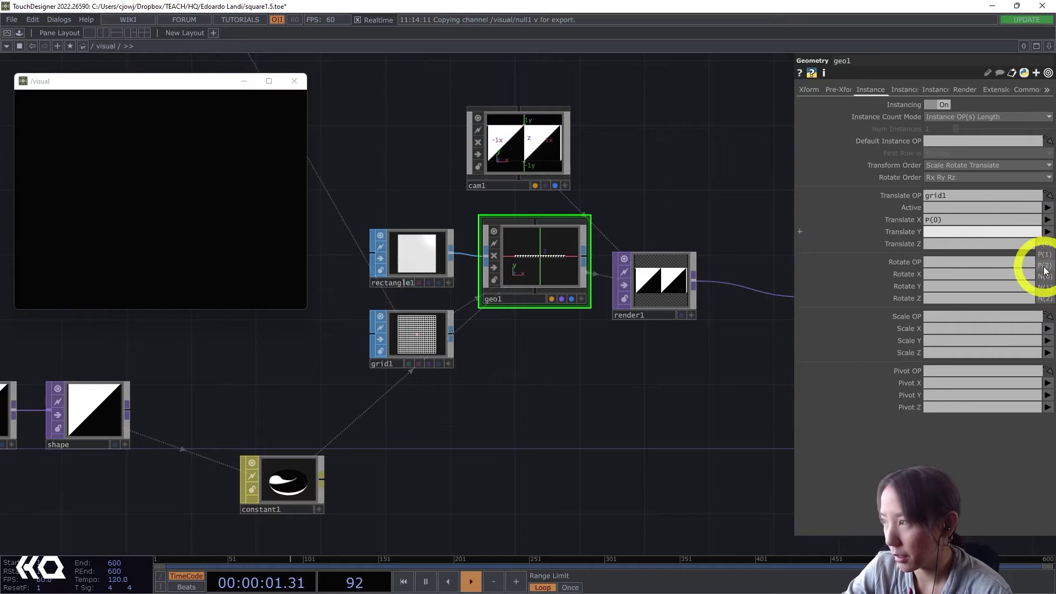
click(1044, 255)
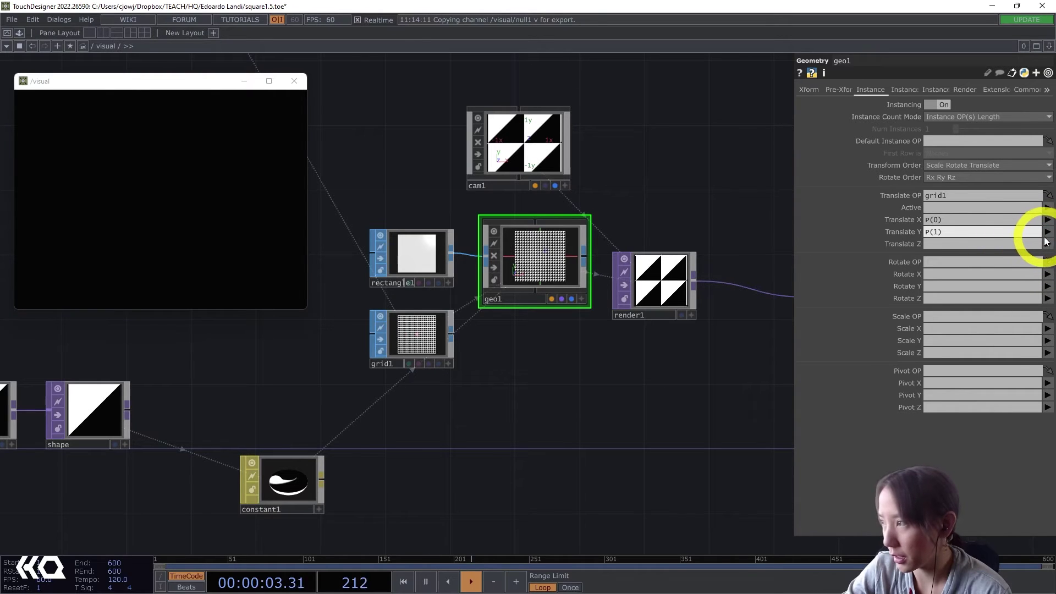
click(1047, 244)
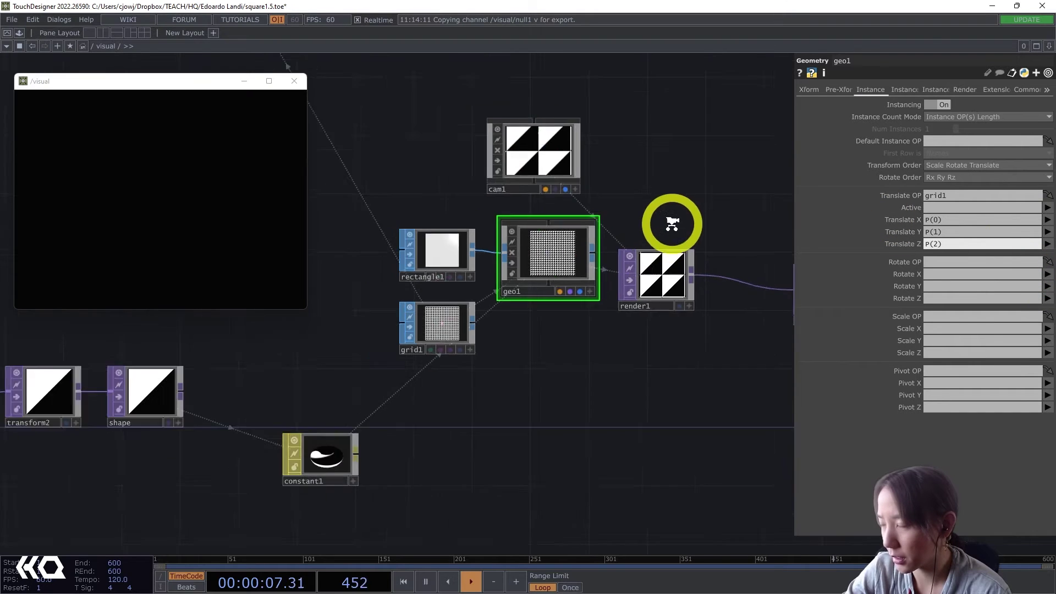
Step: Pull cam1 back from the instanced grid by setting its Translate Z to 8 and raising it to 39
scroll(519, 290, down, 5)
scroll(452, 282, up, 7)
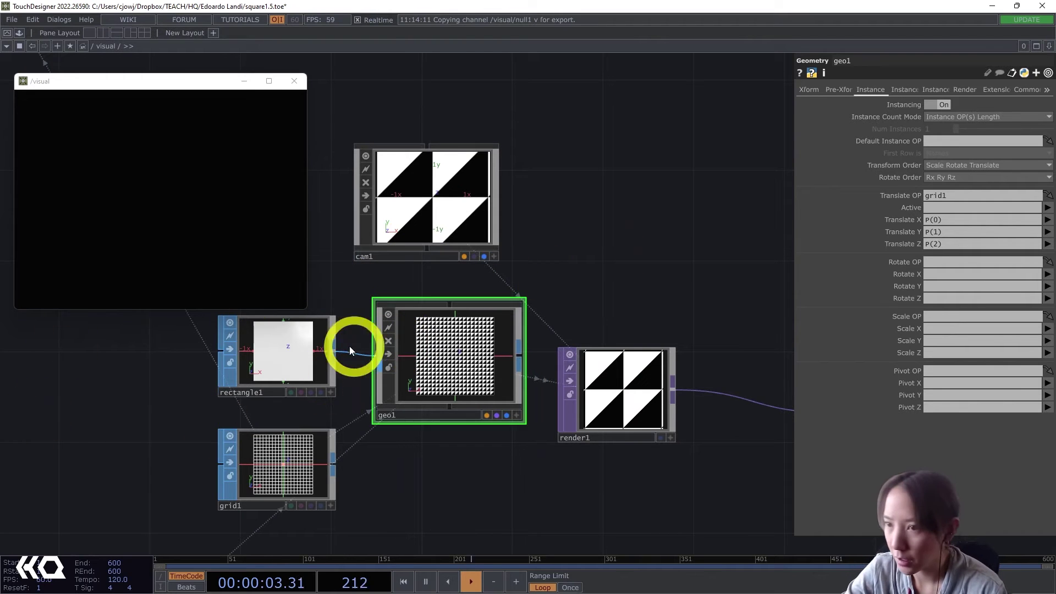
click(314, 341)
click(616, 385)
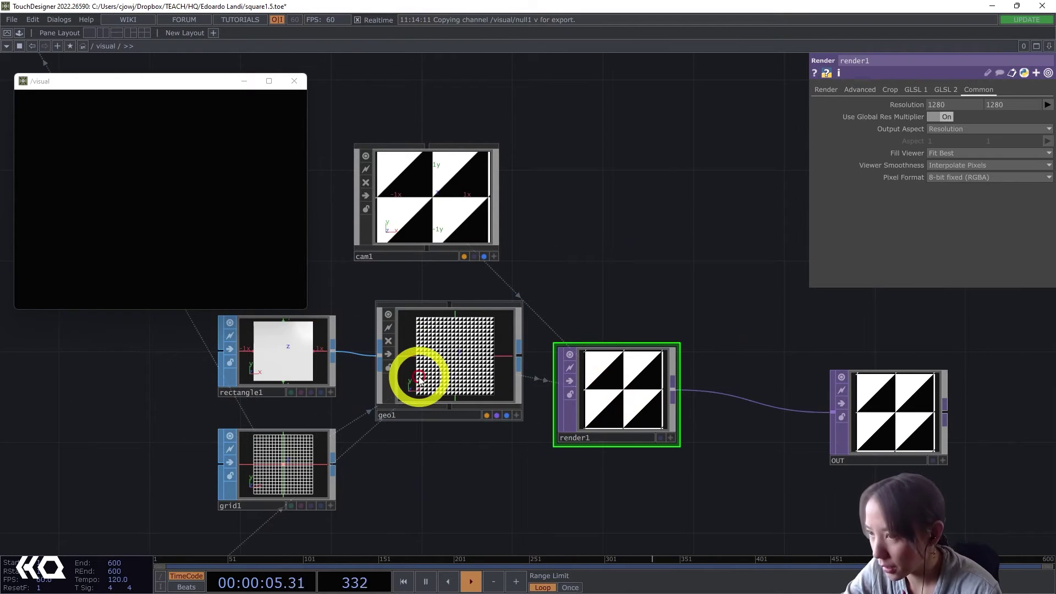
scroll(479, 389, up, 5)
scroll(480, 393, down, 5)
click(438, 250)
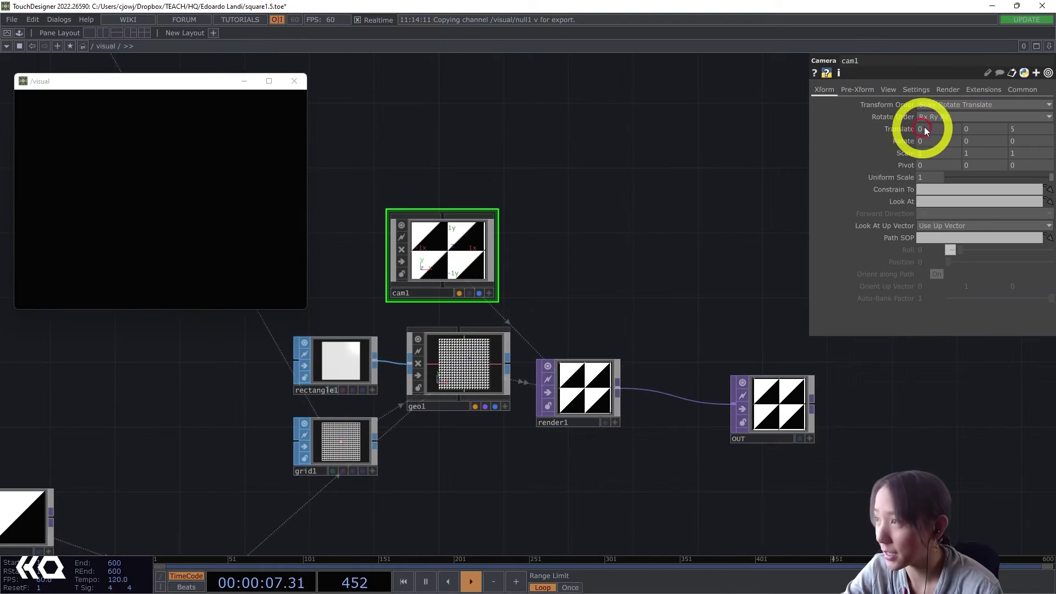
click(884, 89)
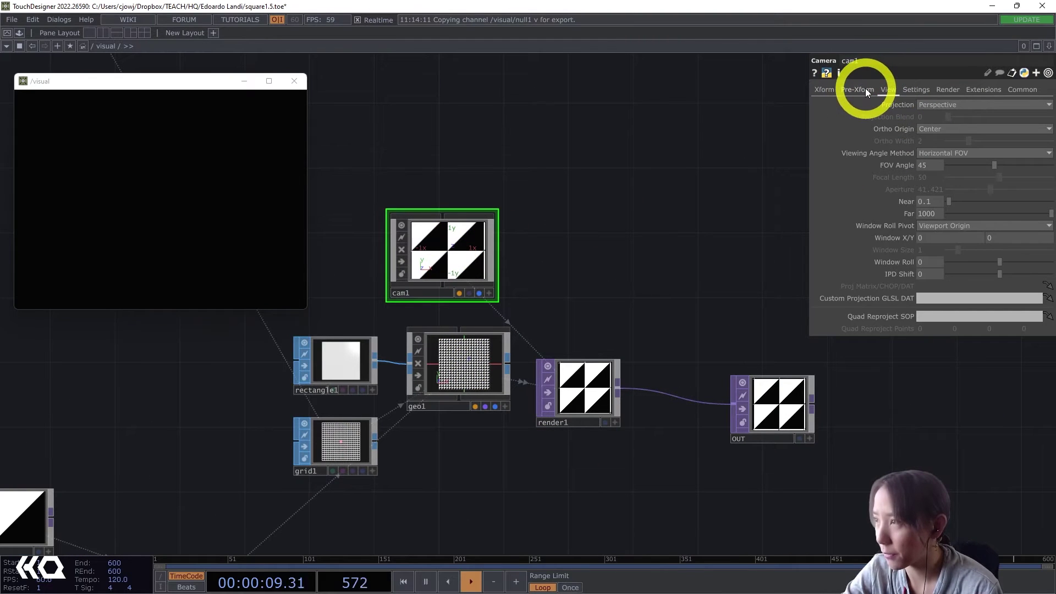
click(863, 89)
click(822, 89)
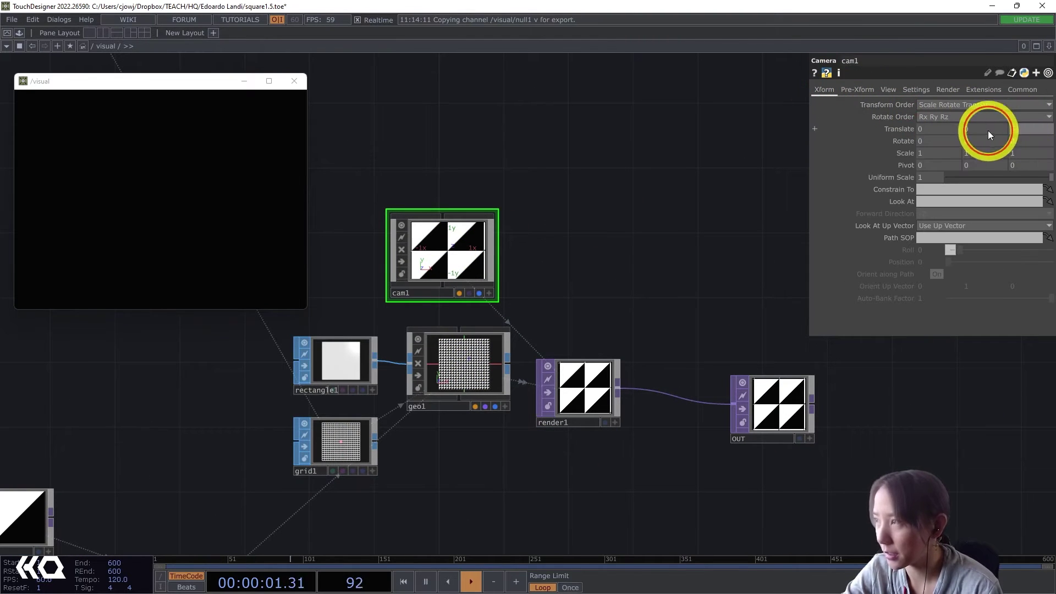
text(8)
key(Return)
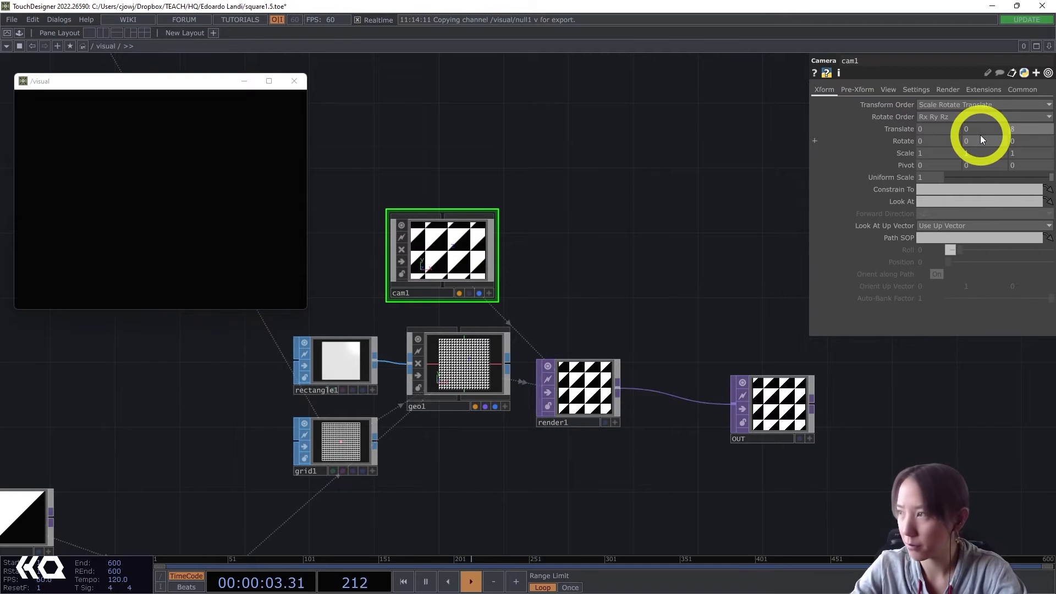
mouse_move(980, 138)
mouse_down()
mouse_move(1008, 130)
mouse_move(974, 134)
mouse_up()
Step: Try Orthographic projection on cam1 with an Ortho Width of 10, and switch the projection back to Perspective
click(858, 89)
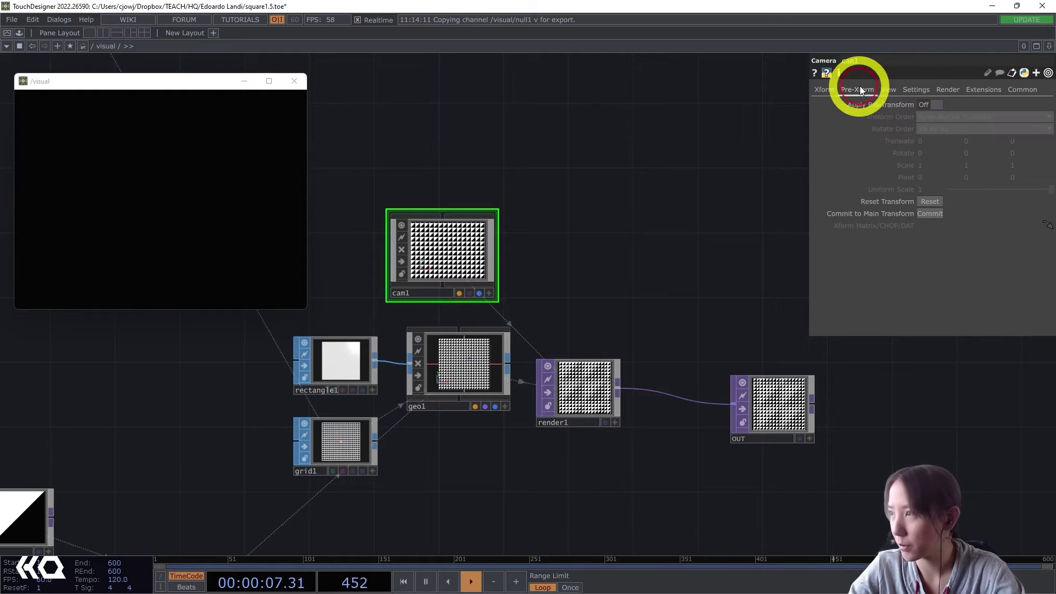
click(886, 89)
click(939, 105)
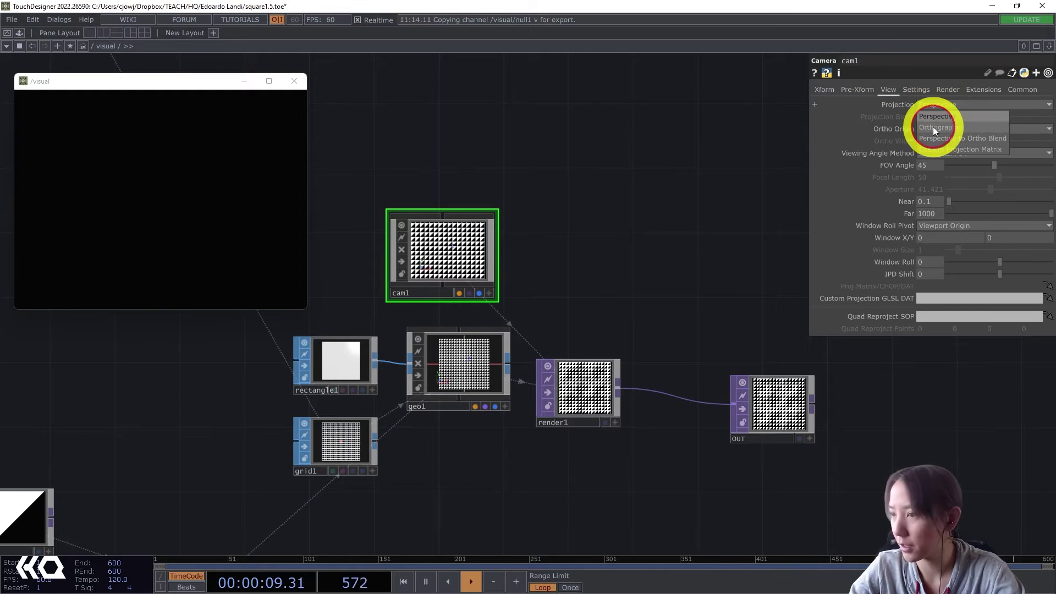
click(933, 127)
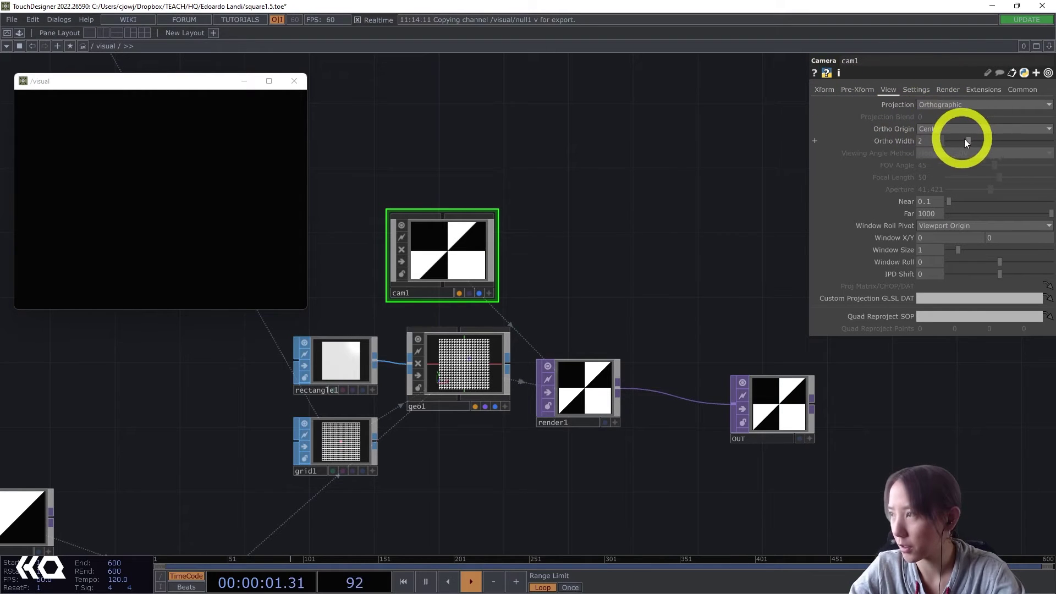
drag(978, 140, 1052, 131)
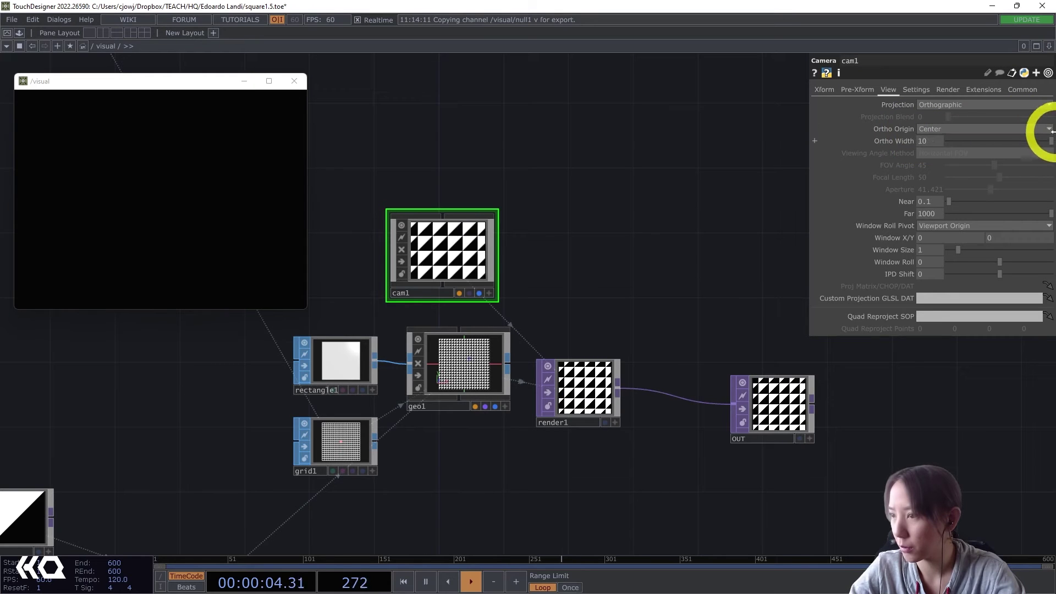
click(823, 89)
click(852, 90)
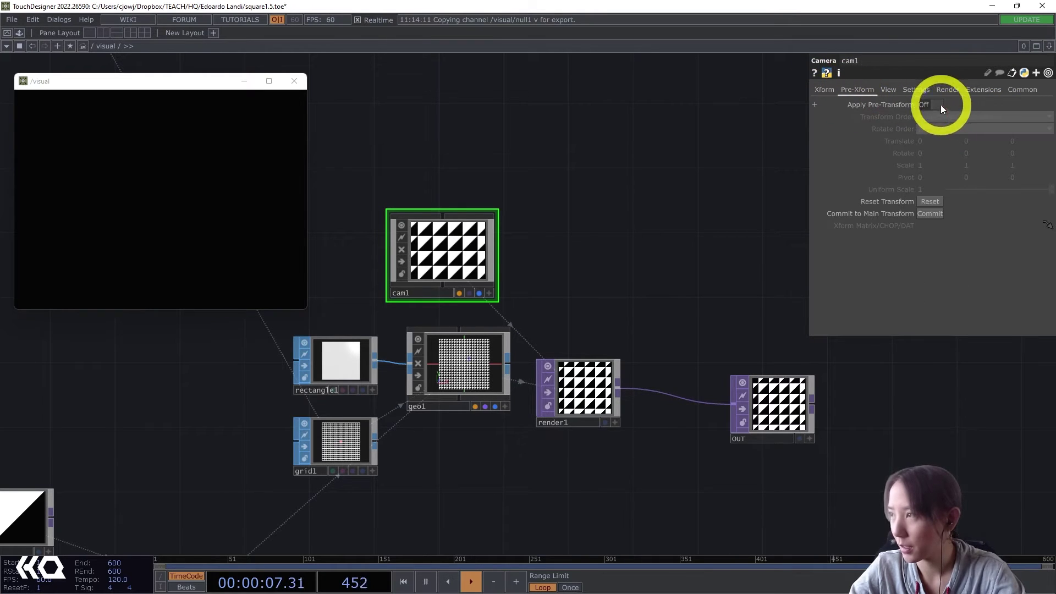
click(878, 90)
click(939, 105)
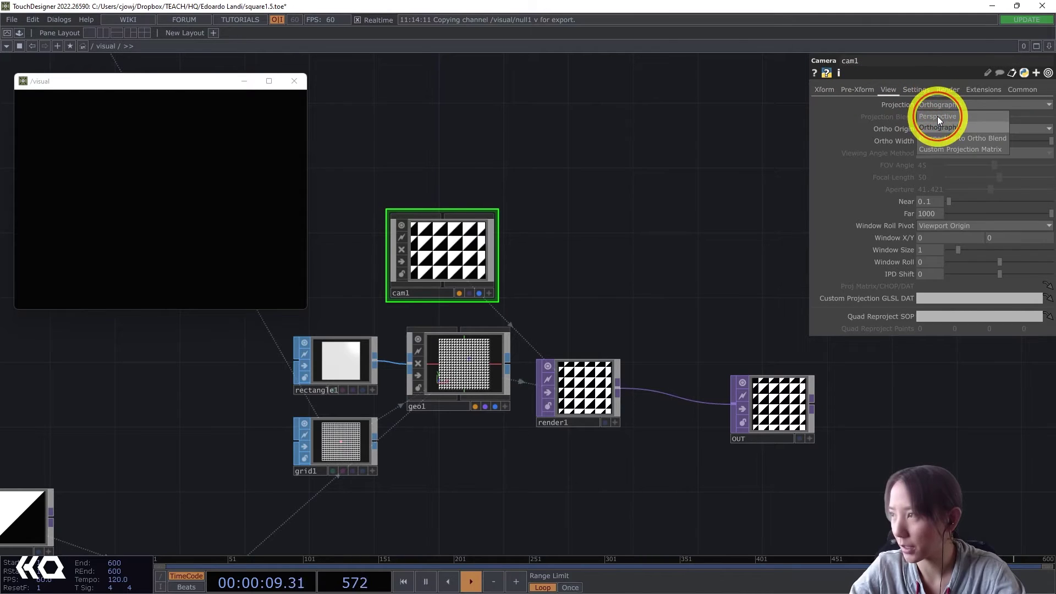
click(937, 116)
Step: Set cam1's Translate Z to 60 and inspect the edges of the instanced grid in render1
click(824, 89)
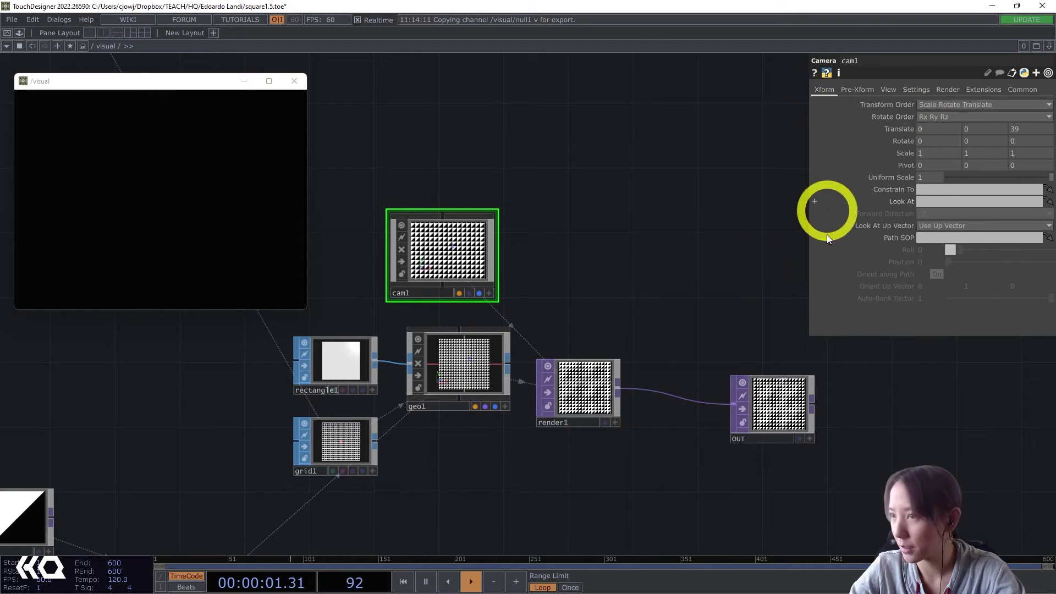
scroll(593, 391, up, 3)
scroll(599, 396, up, 3)
scroll(622, 363, down, 5)
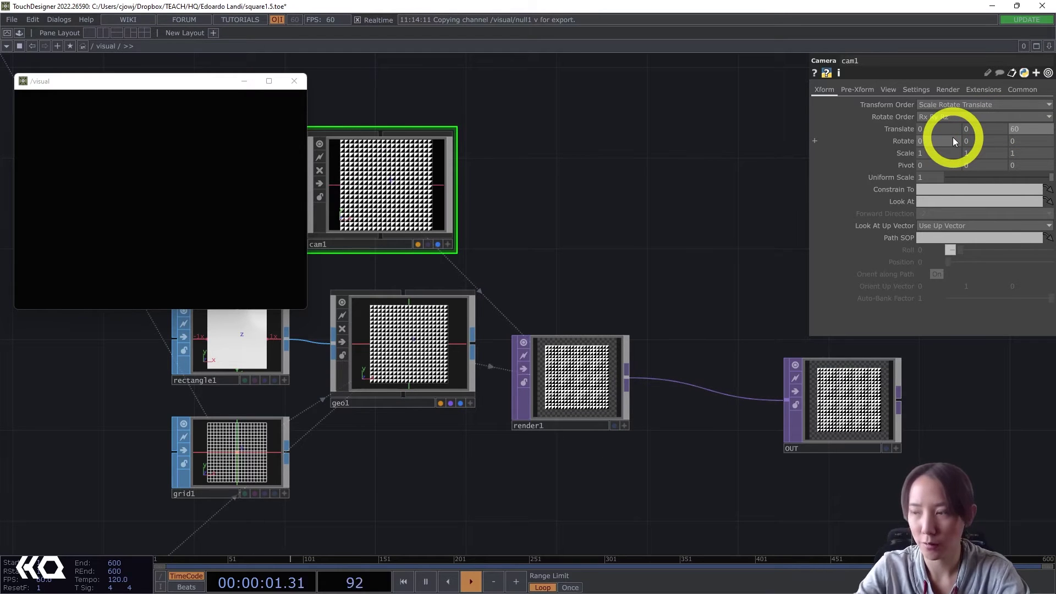
scroll(589, 374, up, 5)
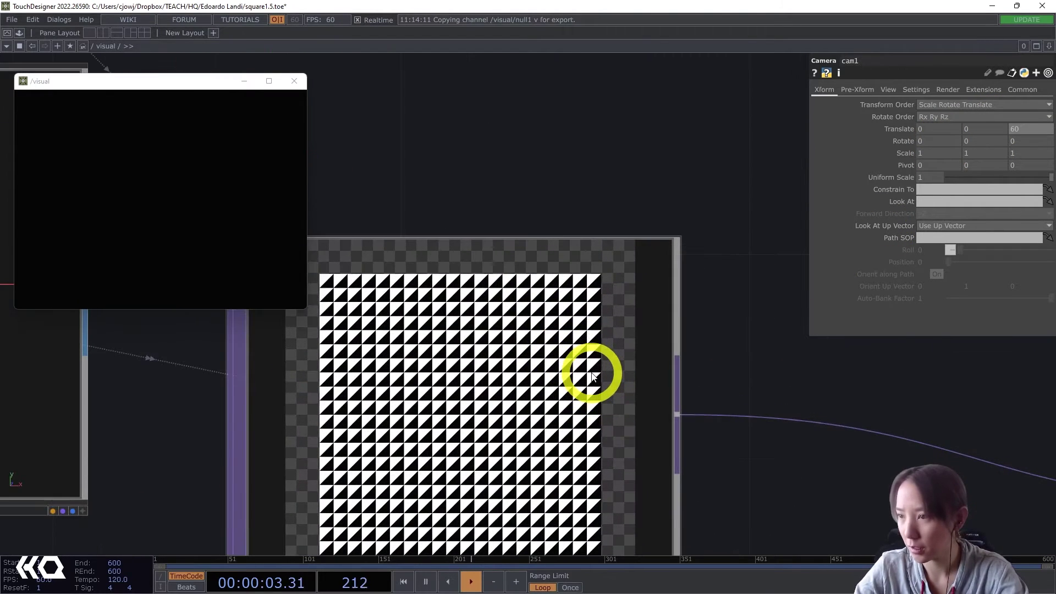
Step: Assign rotInstCHOP as geo1's instance Rotate OP and map Rotate Z to its r channel
scroll(592, 376, down, 5)
scroll(349, 313, down, 2)
scroll(476, 357, up, 2)
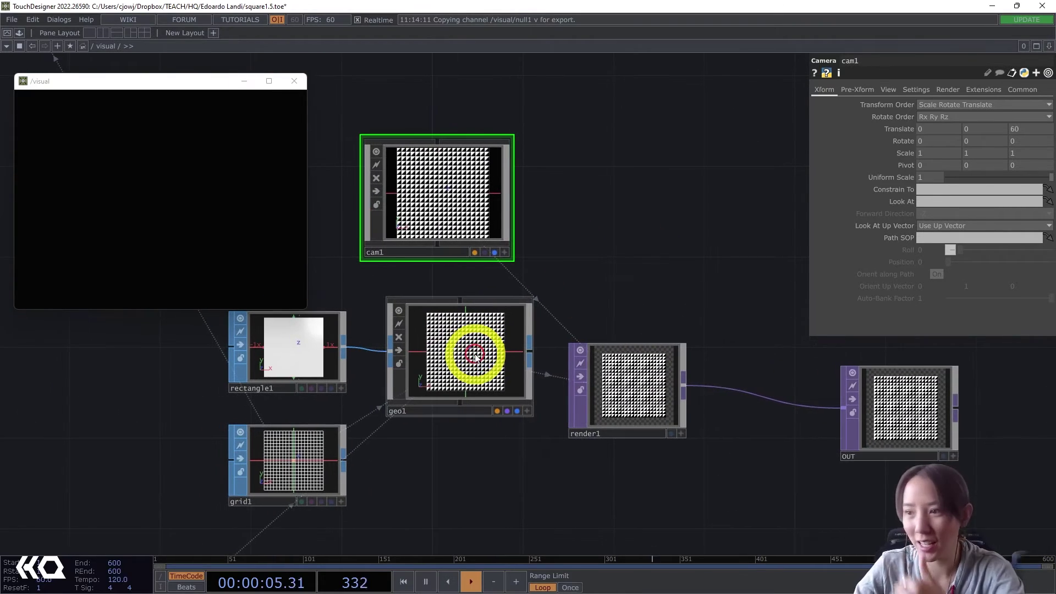
click(476, 357)
click(781, 153)
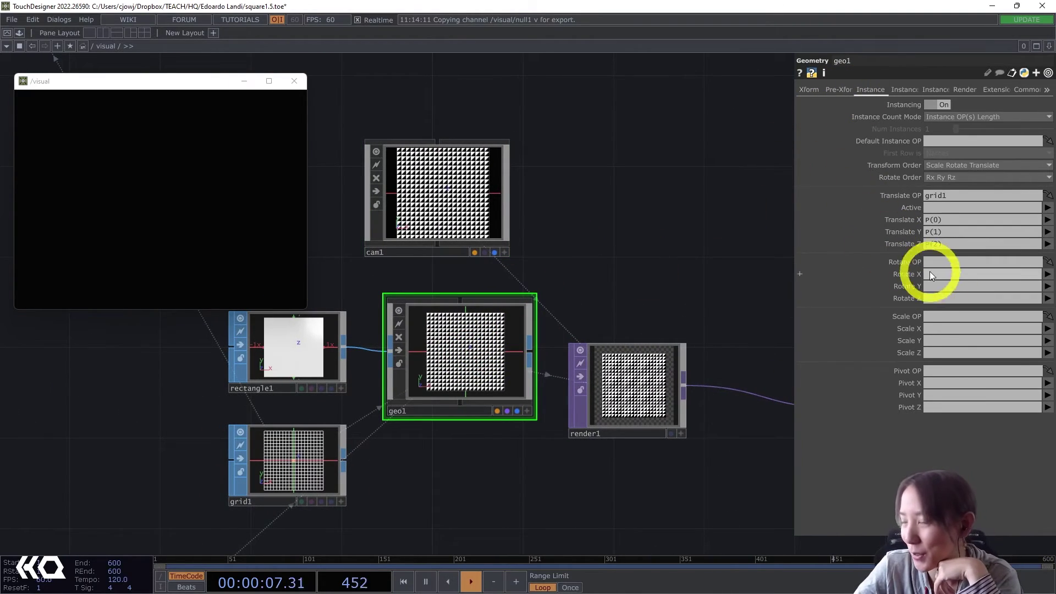
scroll(603, 188, down, 6)
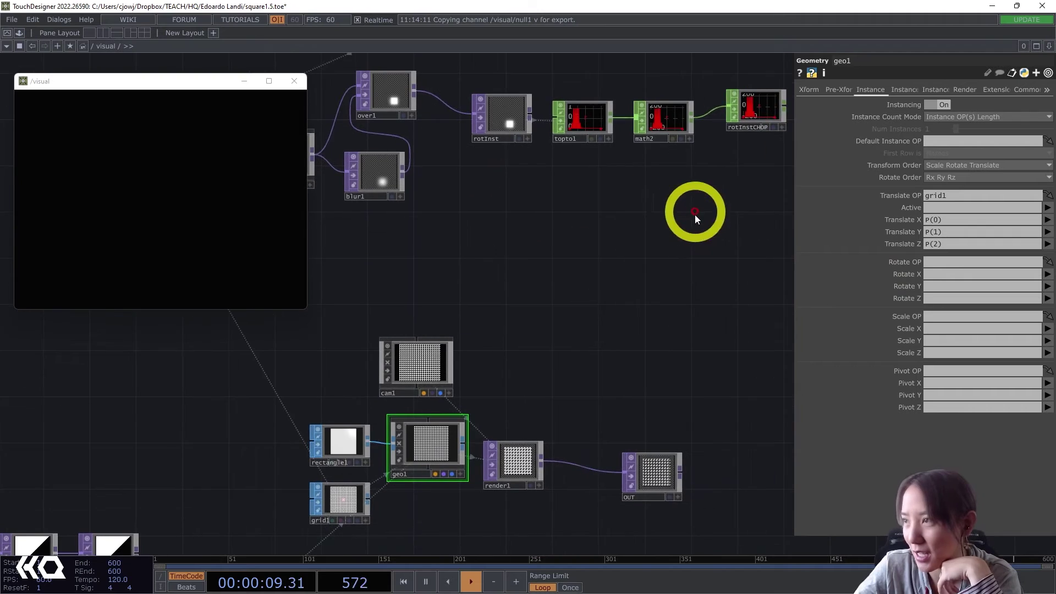
drag(695, 214, 600, 230)
drag(623, 135, 935, 262)
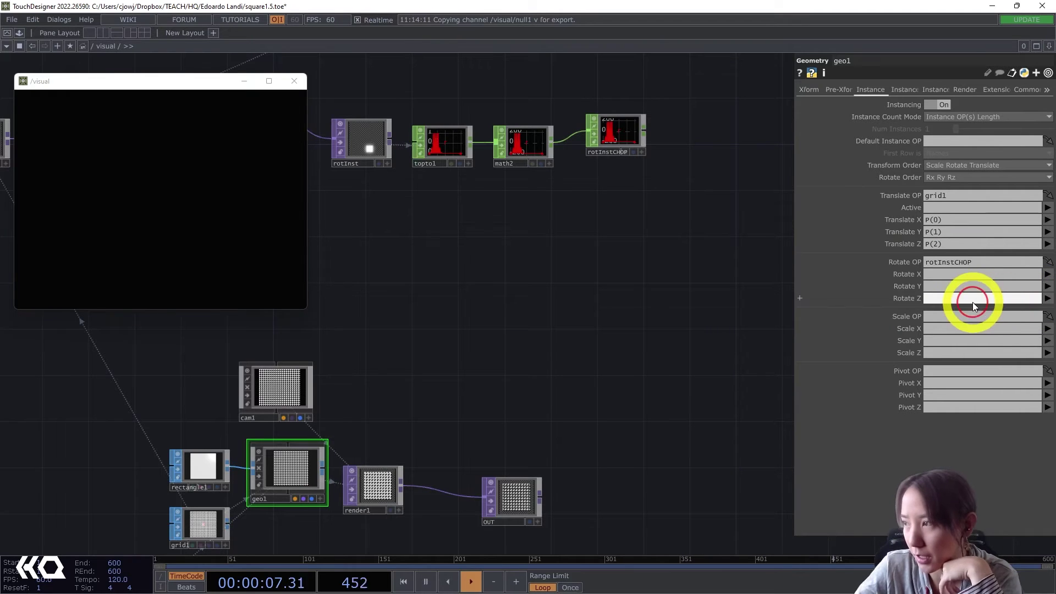
text(r)
click(638, 292)
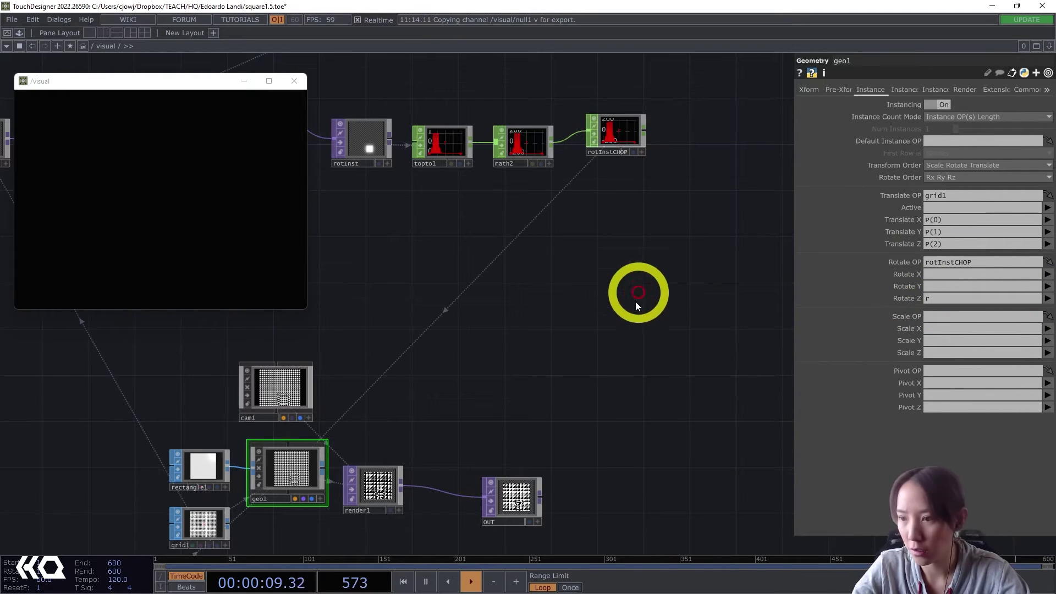
Step: Inspect the rotating instances in render1, align OUT level with render1, and display OUT as the network background
drag(545, 351, 585, 238)
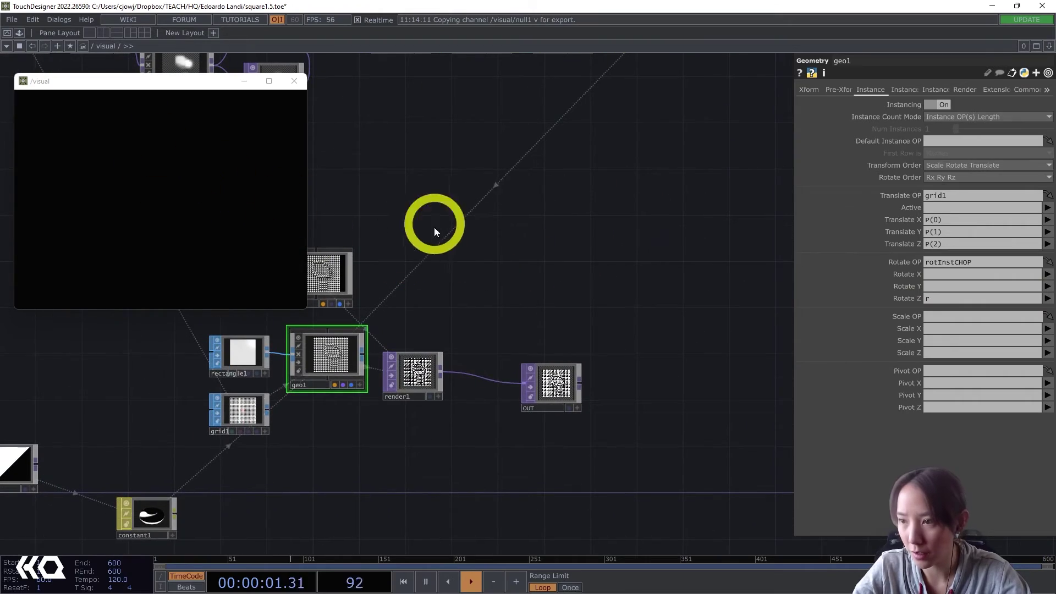
scroll(431, 389, up, 5)
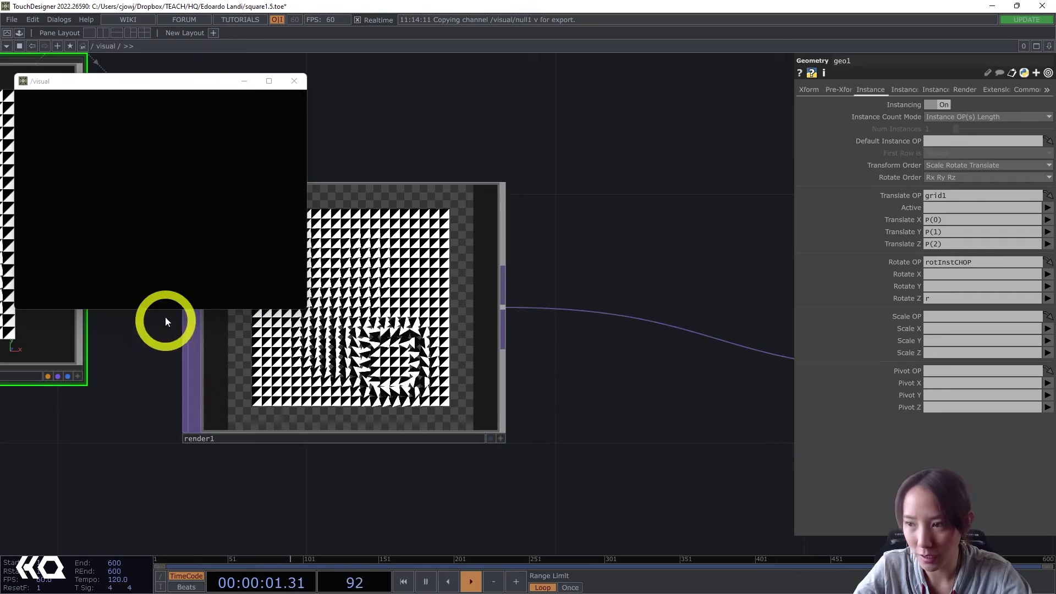
scroll(507, 185, down, 5)
drag(573, 182, 362, 311)
drag(556, 412, 603, 388)
scroll(484, 302, down, 3)
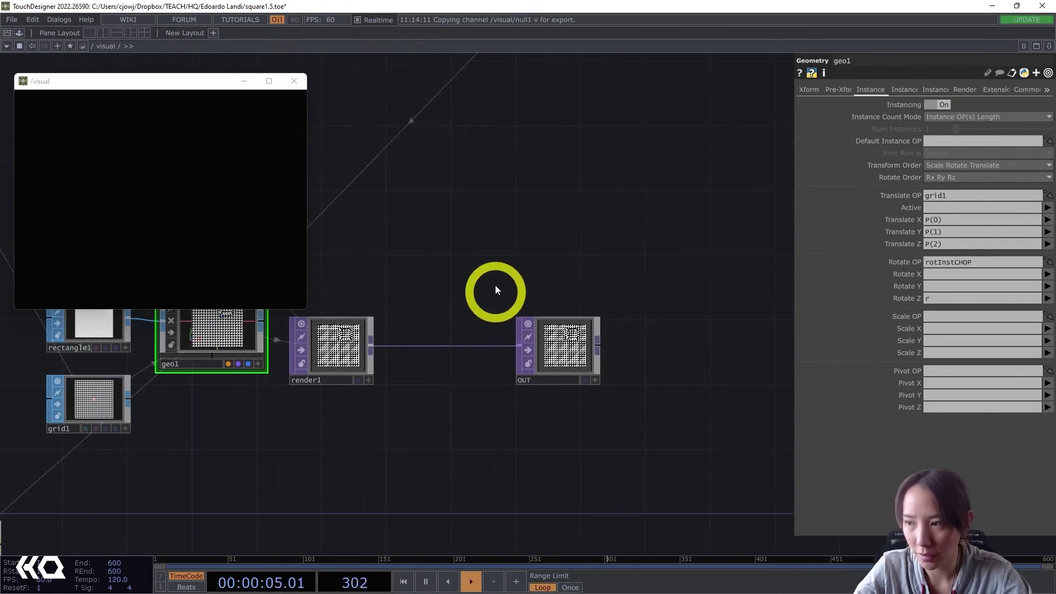
click(587, 380)
scroll(550, 237, down, 3)
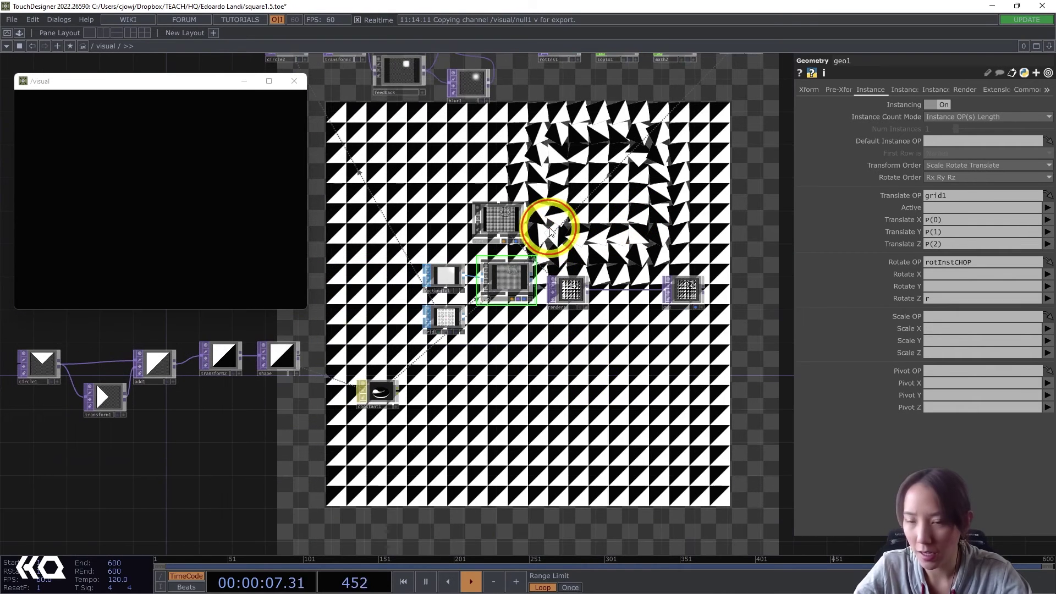
Step: Set the visual container's Background TOP to ./OUT and compare the path with the OUT operator inside the container
key(u)
drag(558, 370, 754, 438)
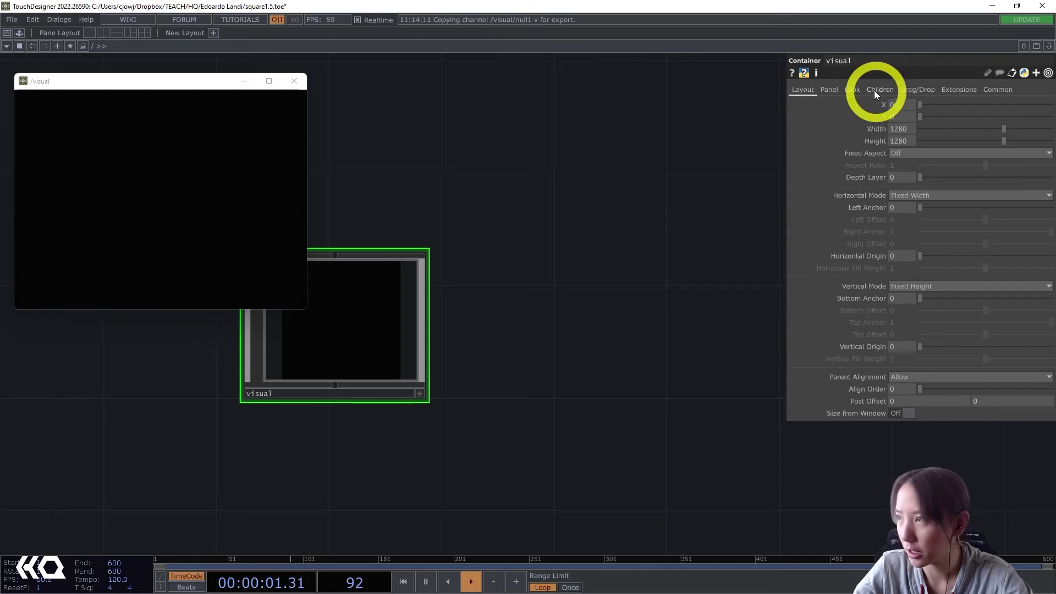
click(852, 91)
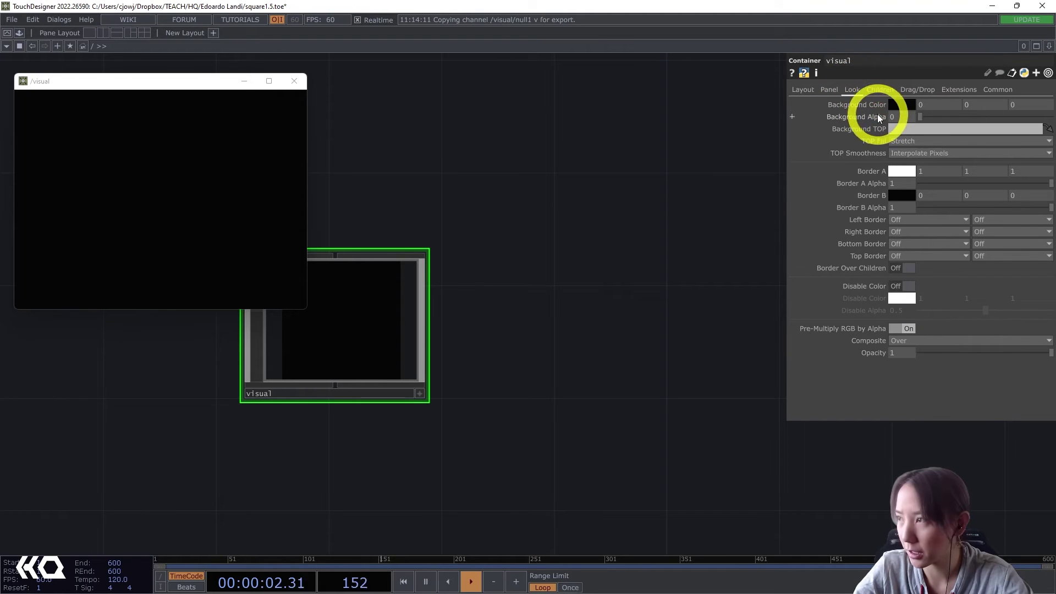
click(903, 138)
click(904, 127)
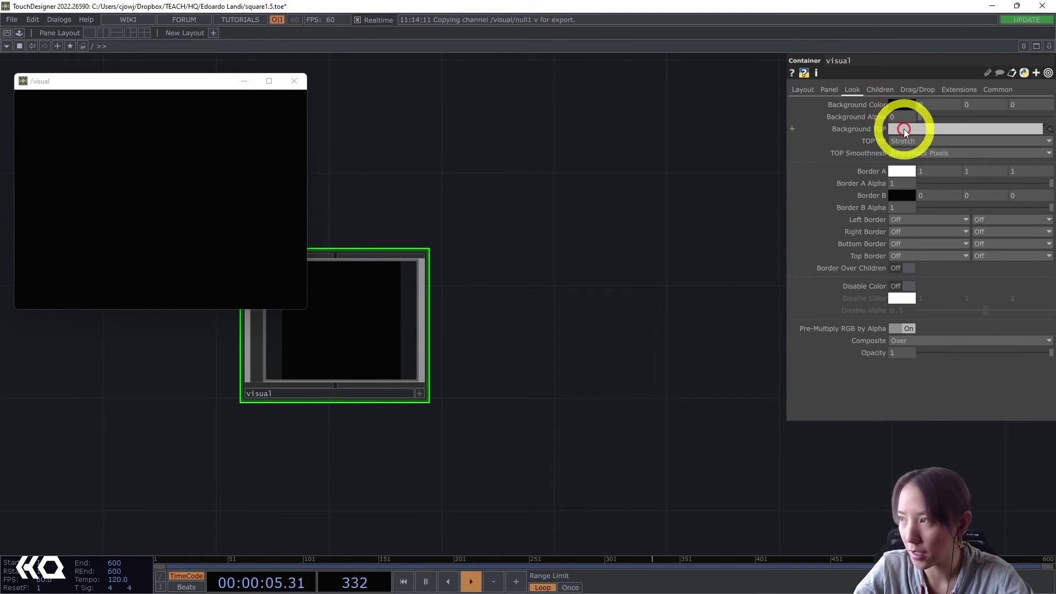
click(904, 129)
text(./)
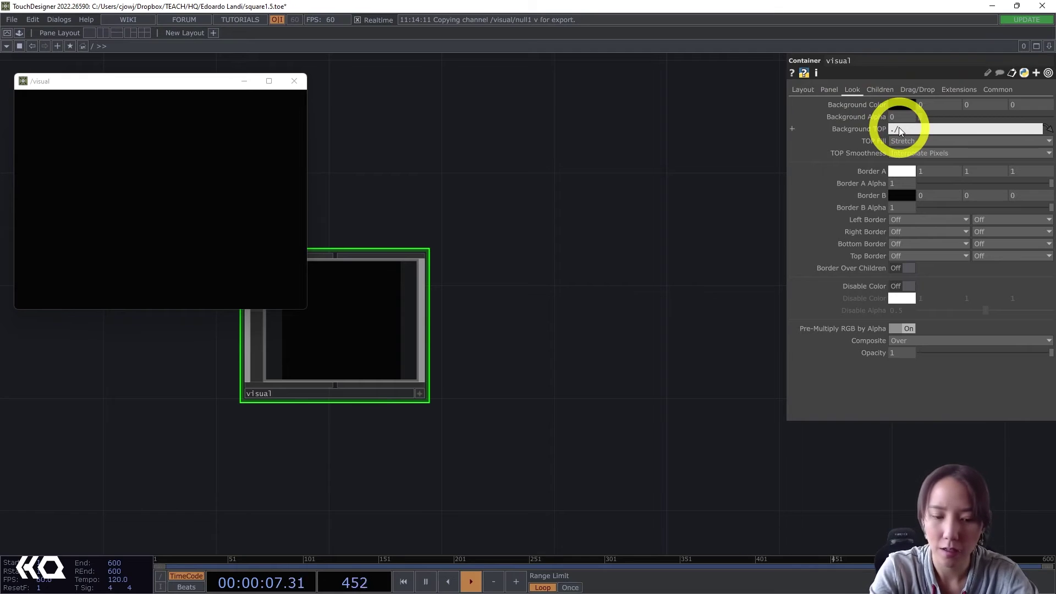
text(OUT)
key(Return)
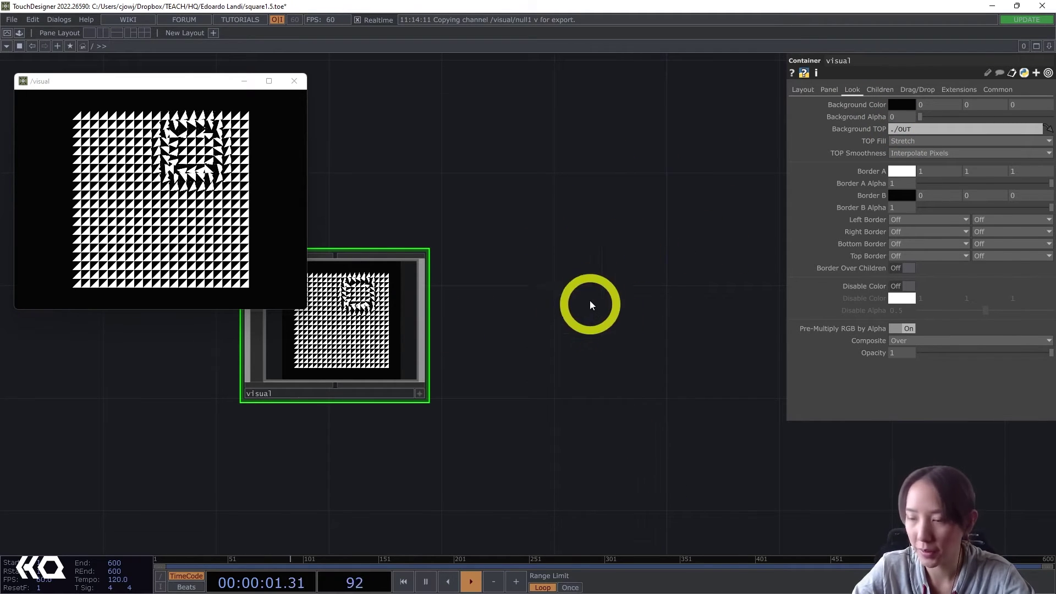
double_click(365, 318)
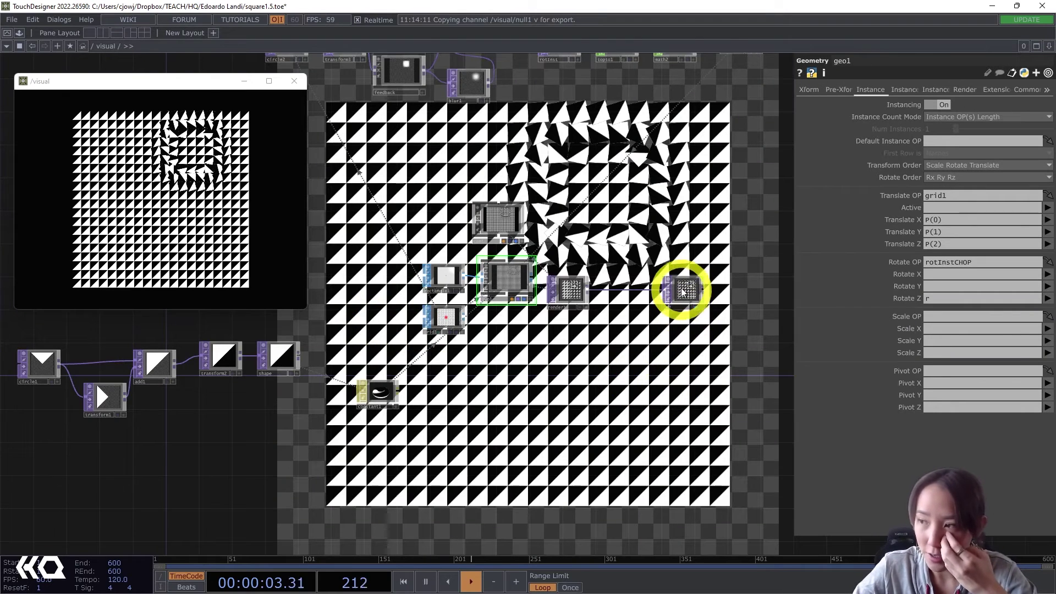
key(u)
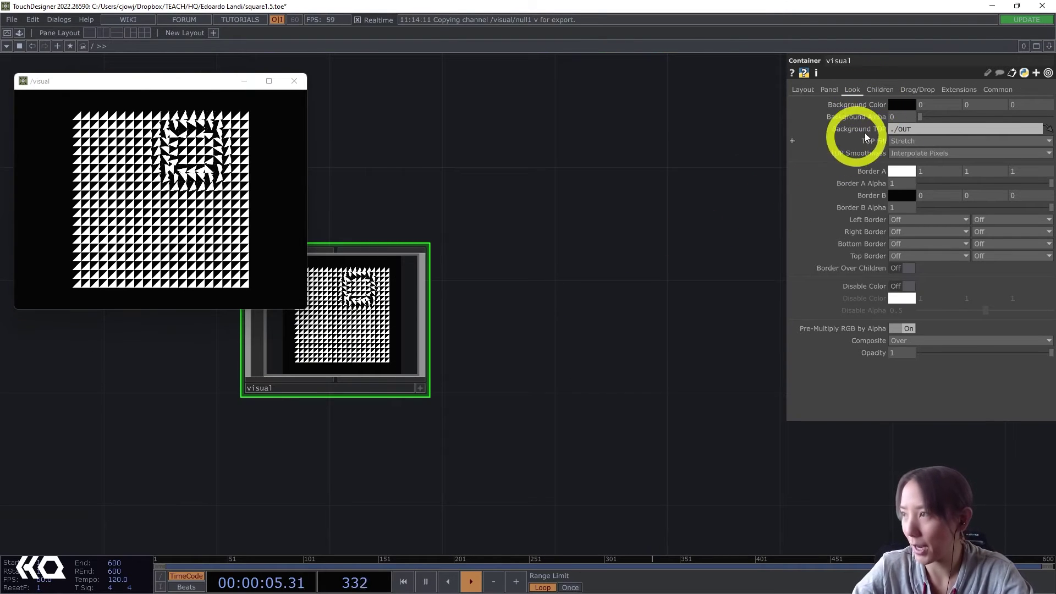
Step: Set cam1's Translate Z to 55 inside the visual container and test the mouse interaction in the /visual window
double_click(352, 302)
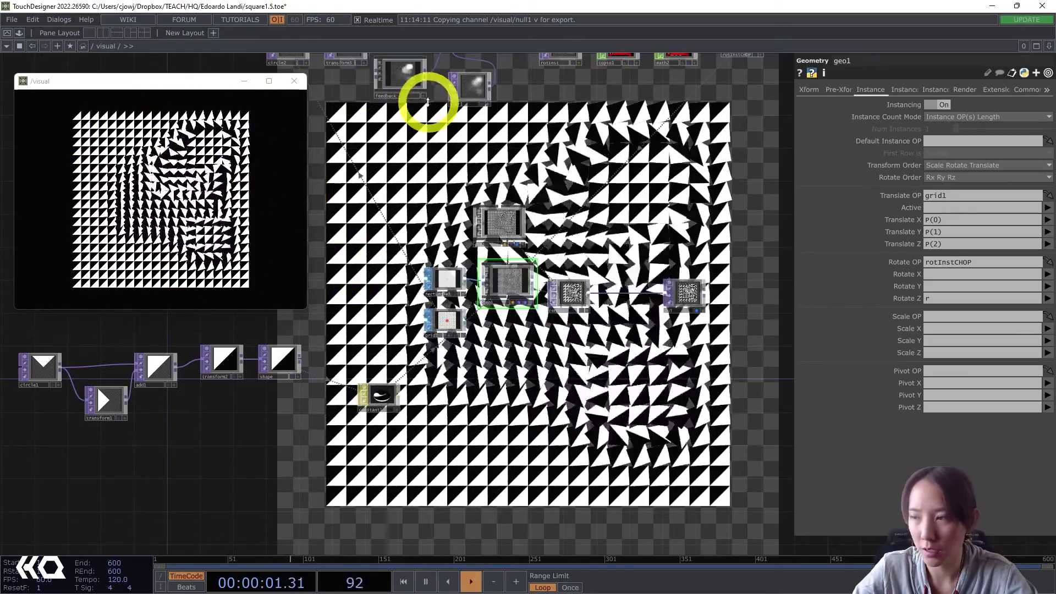
scroll(616, 328, up, 6)
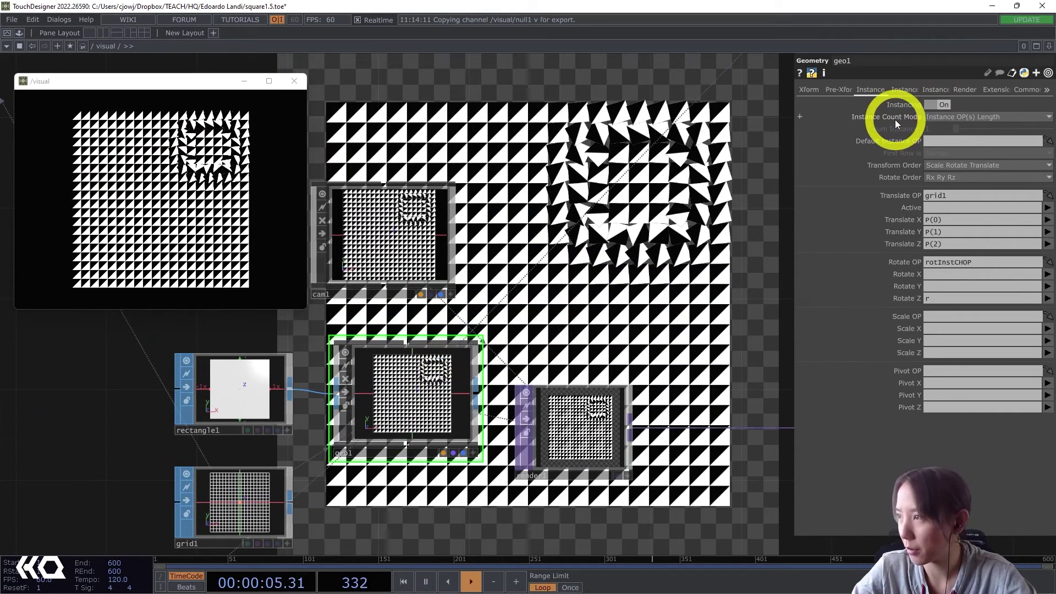
click(808, 89)
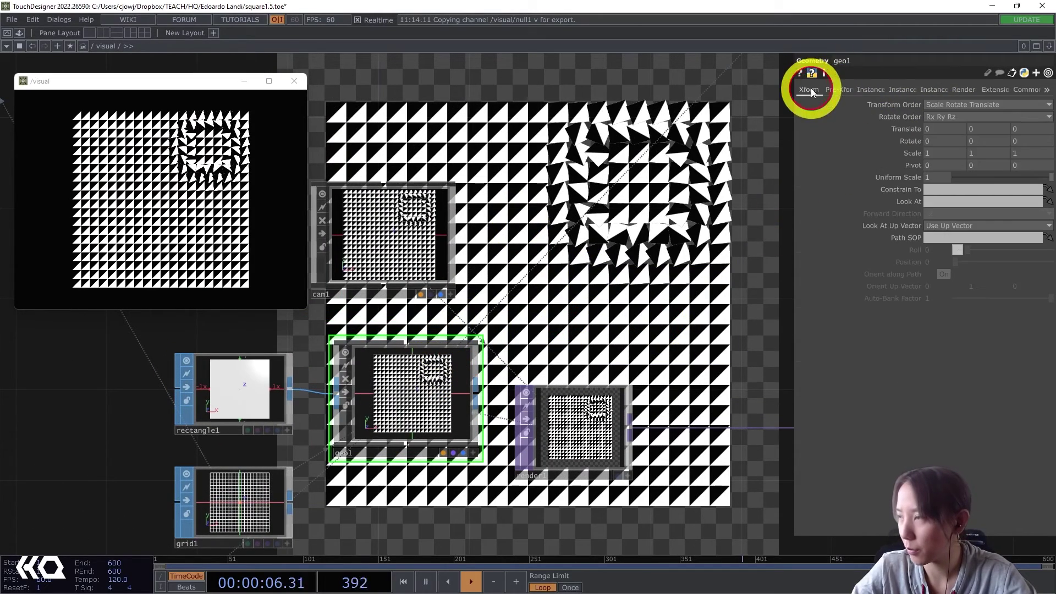
click(445, 205)
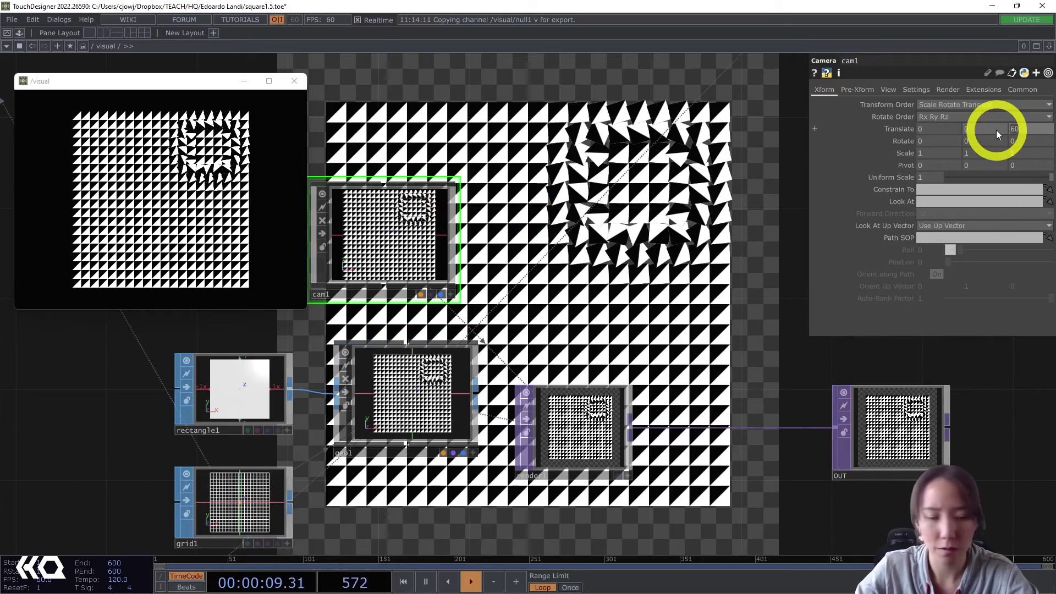
drag(995, 129, 996, 130)
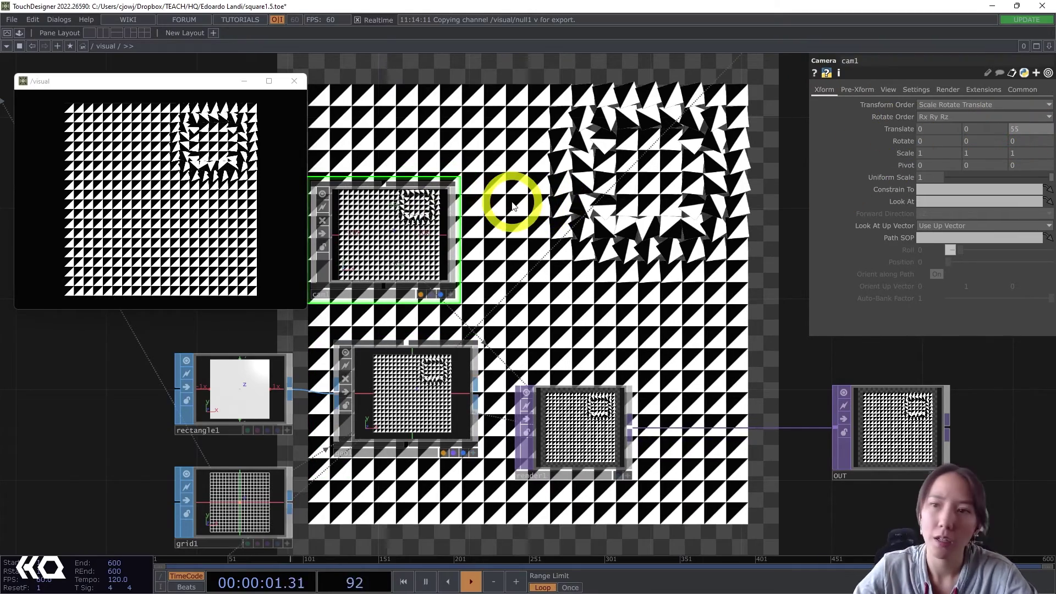
mouse_move(512, 206)
mouse_down()
mouse_move(148, 184)
mouse_move(77, 146)
mouse_move(117, 308)
mouse_move(162, 126)
mouse_up()
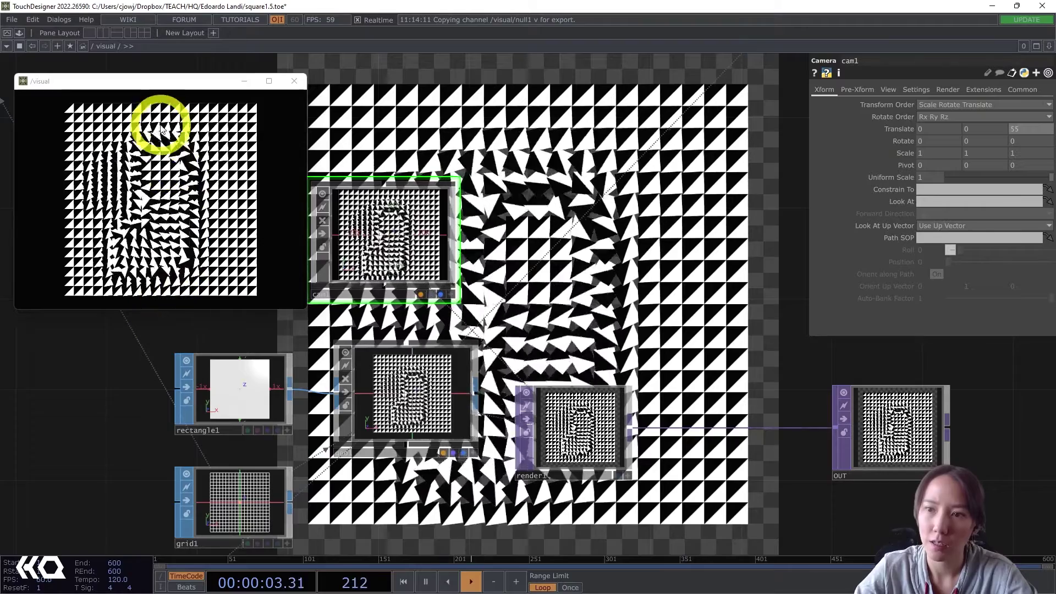
Step: Shrink circle2 by setting both of its Radius values to 0.05
scroll(481, 166, down, 3)
drag(520, 137, 617, 369)
drag(504, 341, 627, 406)
click(389, 247)
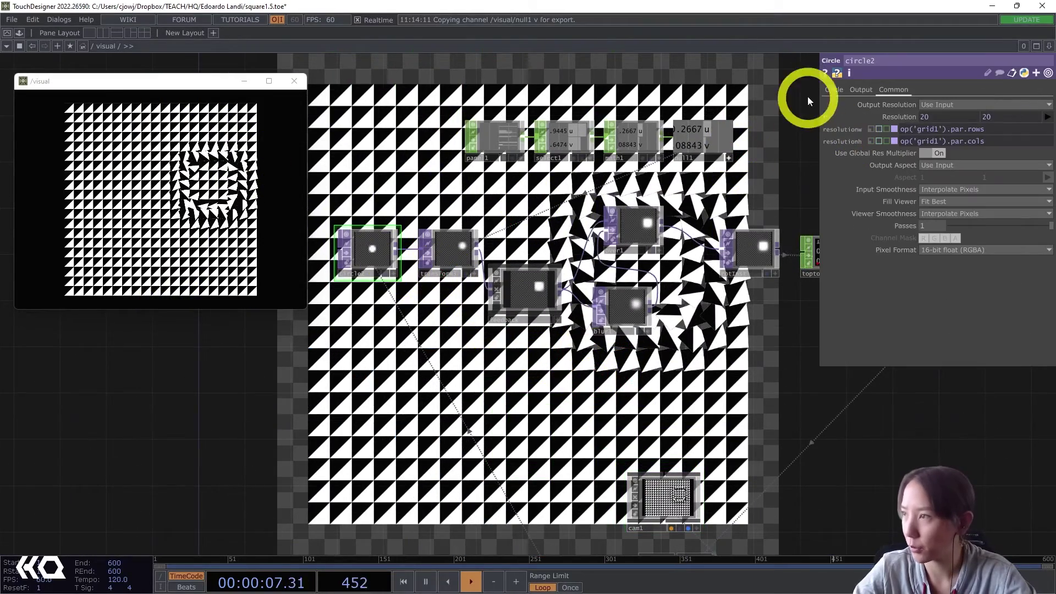
click(835, 89)
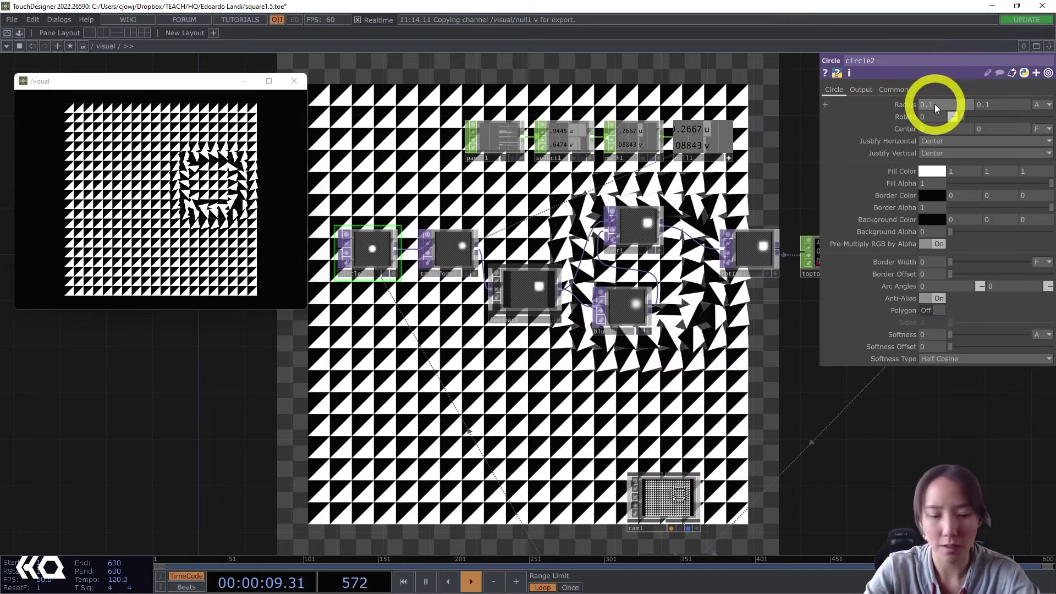
click(935, 103)
text(0.05)
click(1002, 103)
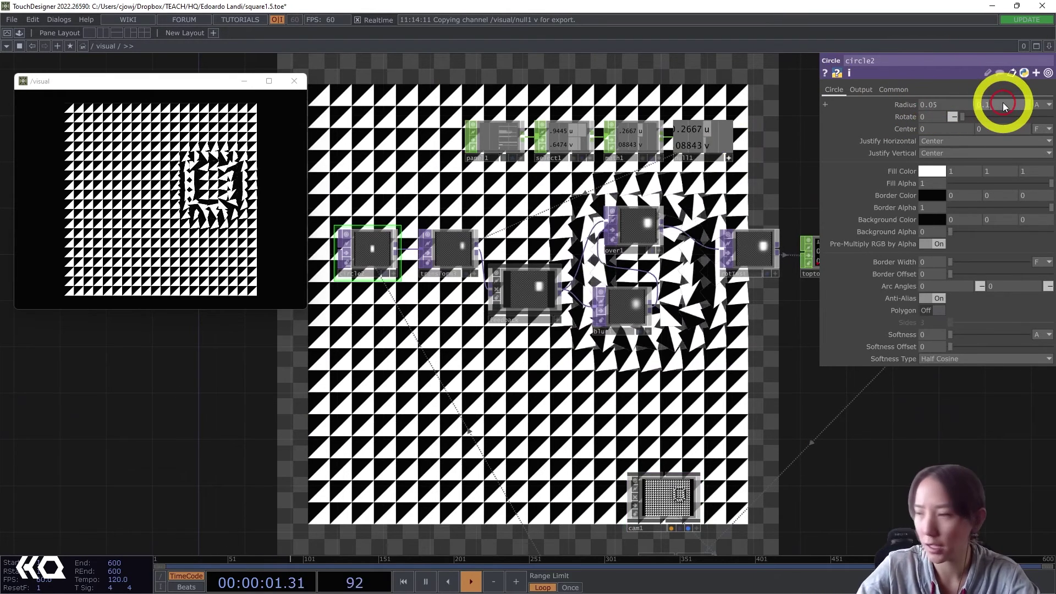
text(0.05)
key(Return)
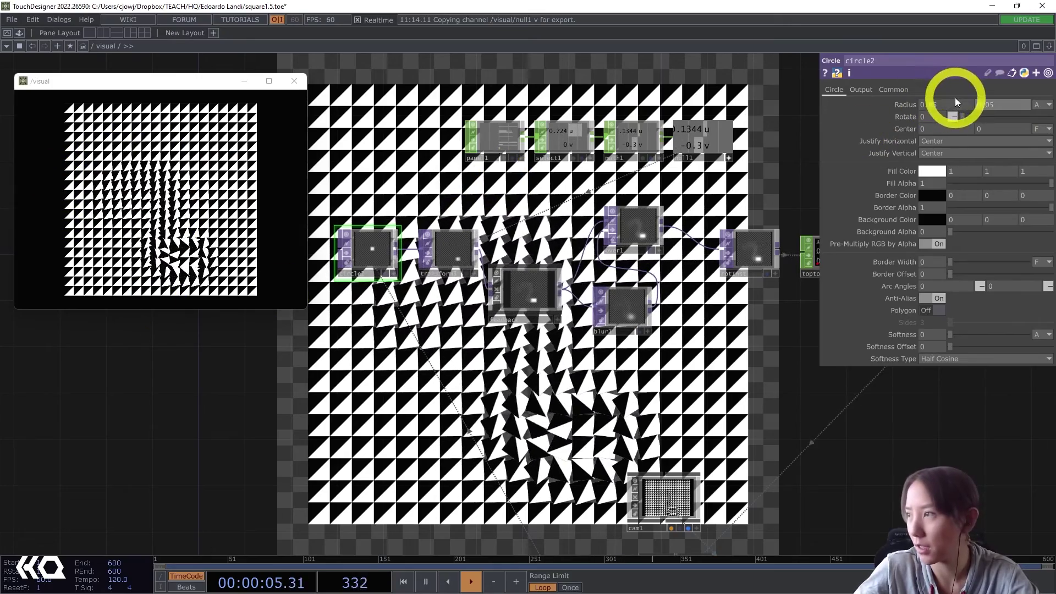
Step: Try an even smaller circle2 with both Radius values at 0.01
click(956, 97)
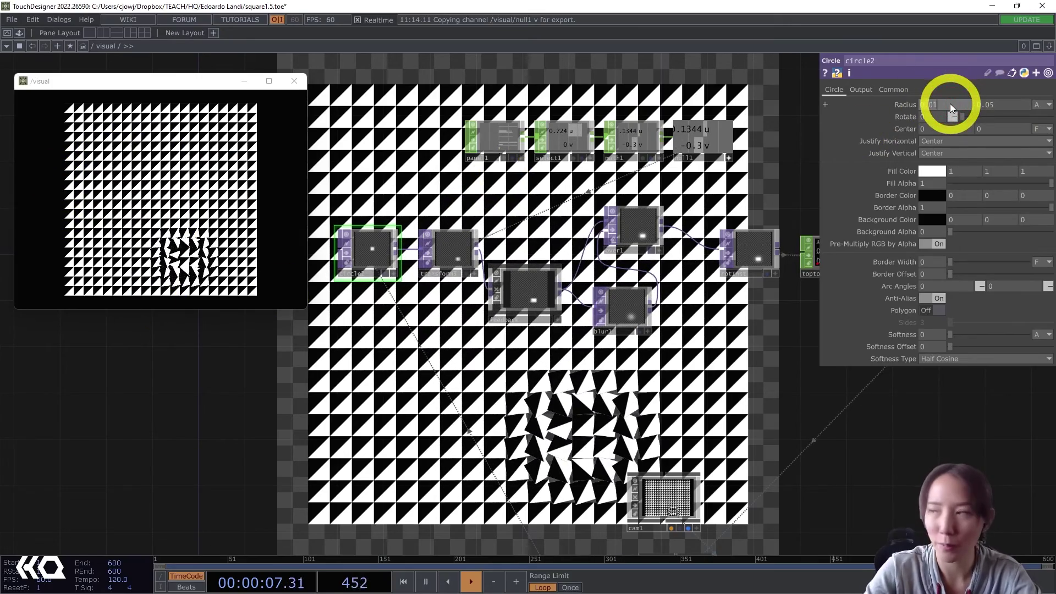
click(999, 103)
text(0.01)
key(Return)
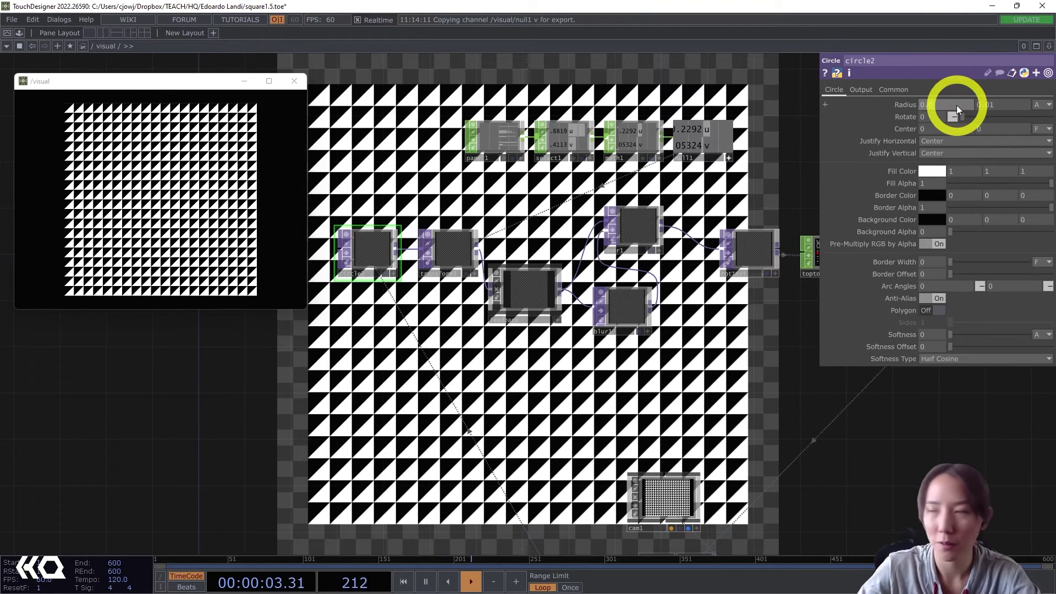
Step: Set both Radius values of circle2 to 0.03
text(3)
click(1003, 103)
text(0.03)
key(Return)
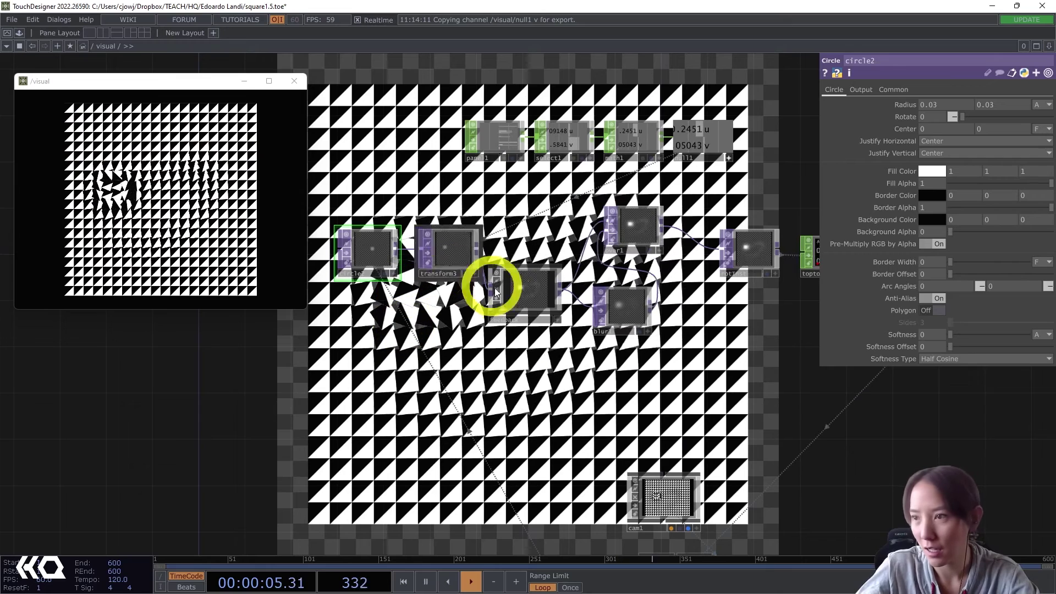
Step: Widen math1's To Range to -0.35 and 0.35 so the circle follows the mouse more closely
click(448, 251)
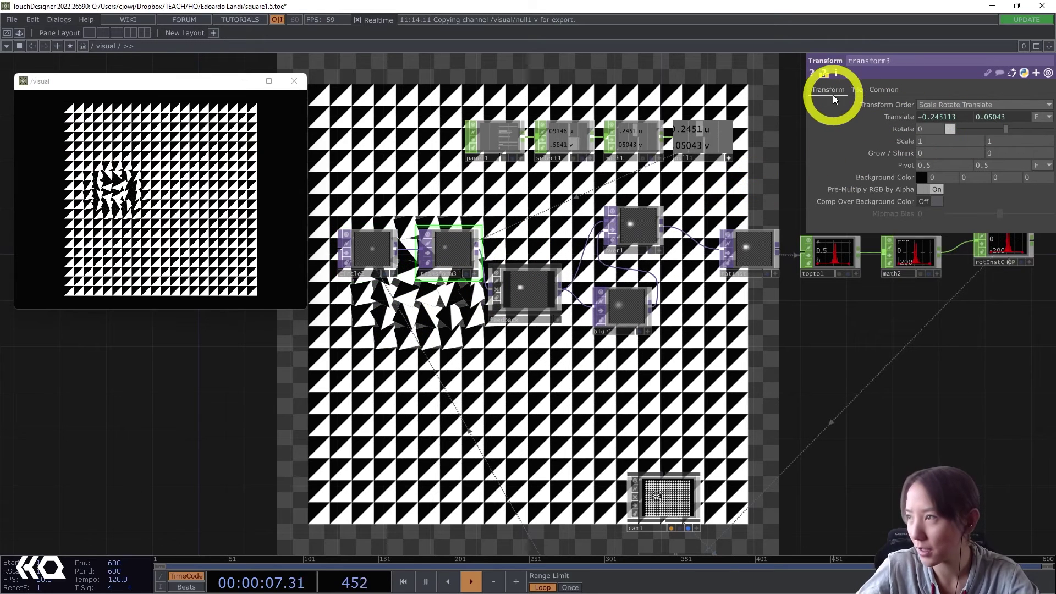
click(637, 143)
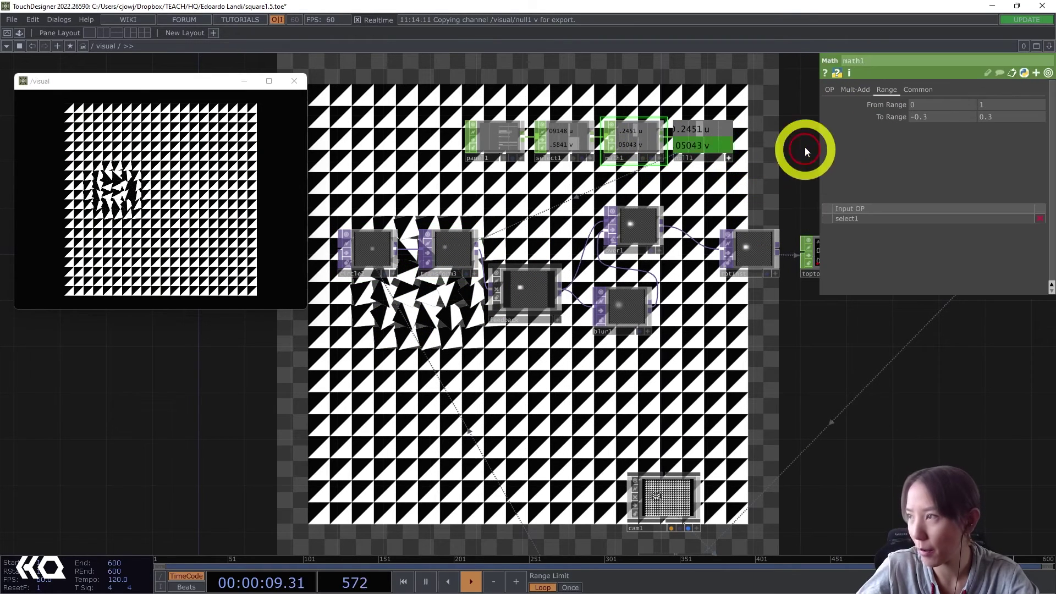
click(949, 116)
text(5)
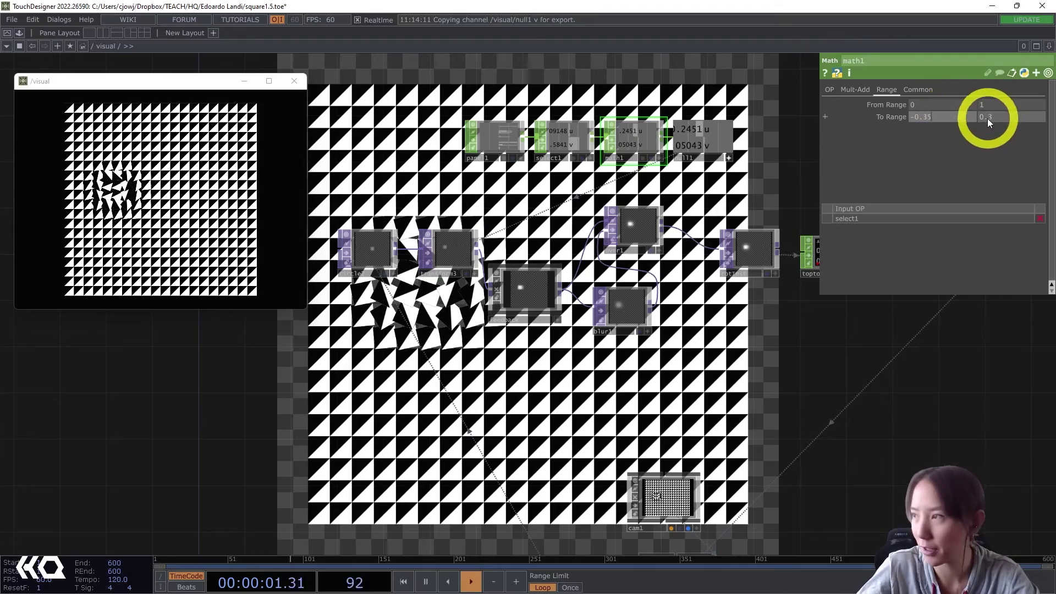
click(1008, 116)
text(5)
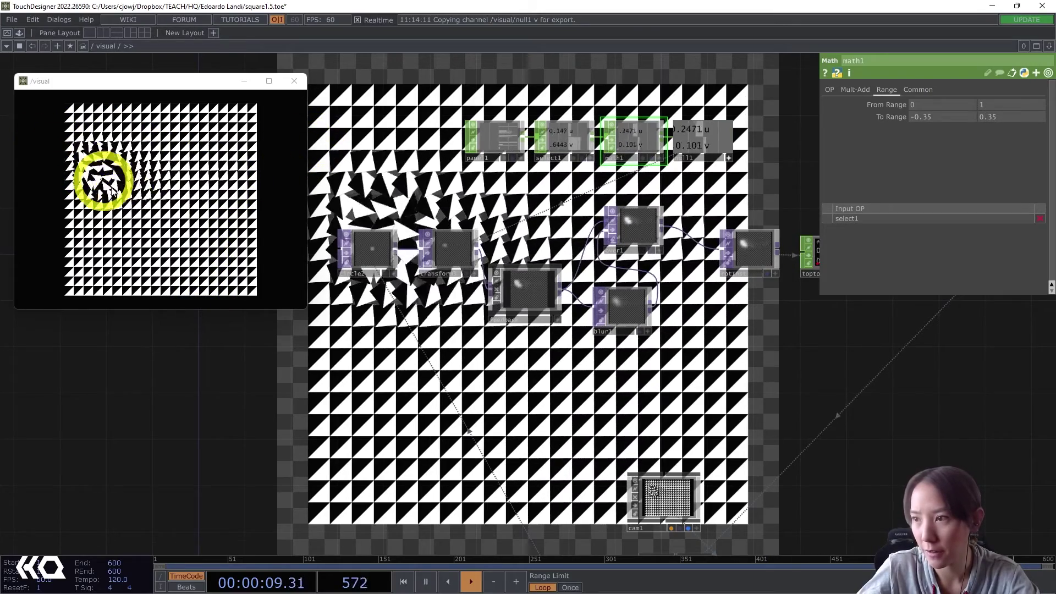
Step: Widen math1's To Range to -0.5 and 0.5
click(944, 120)
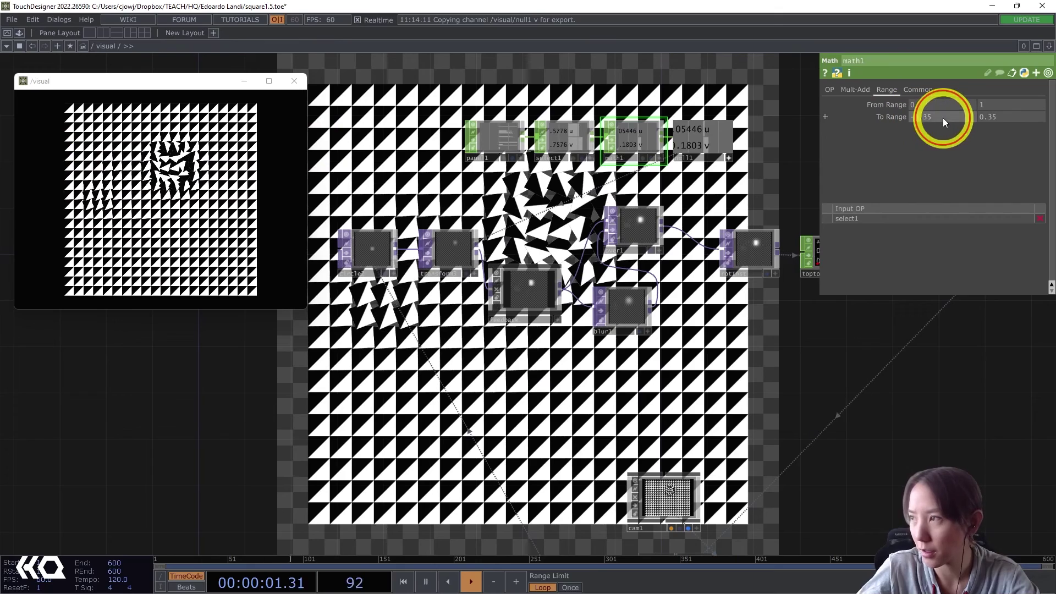
click(943, 119)
text(-0.5)
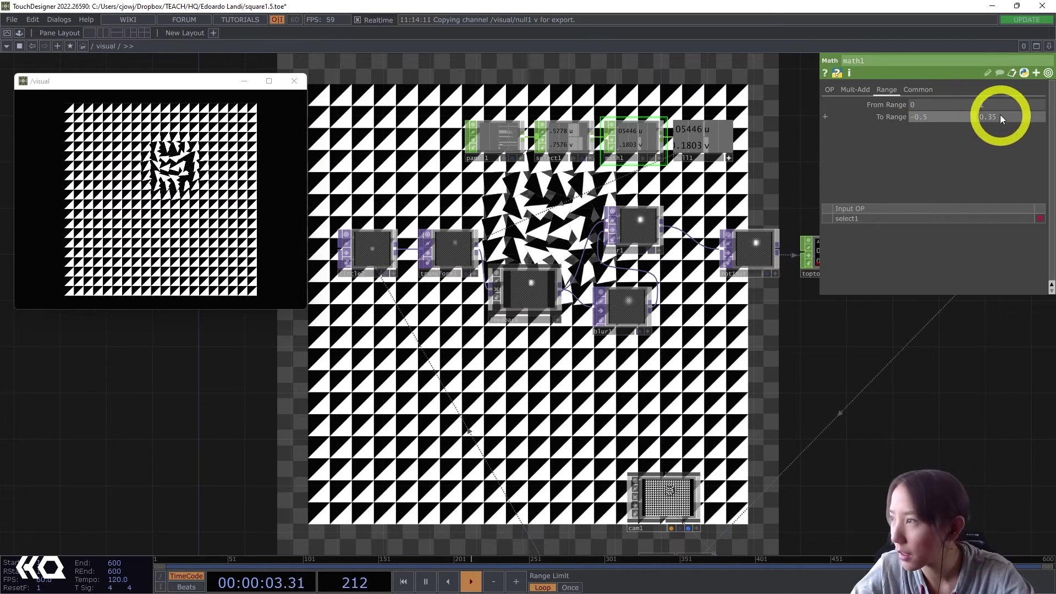
click(1004, 114)
text(0.5)
key(Return)
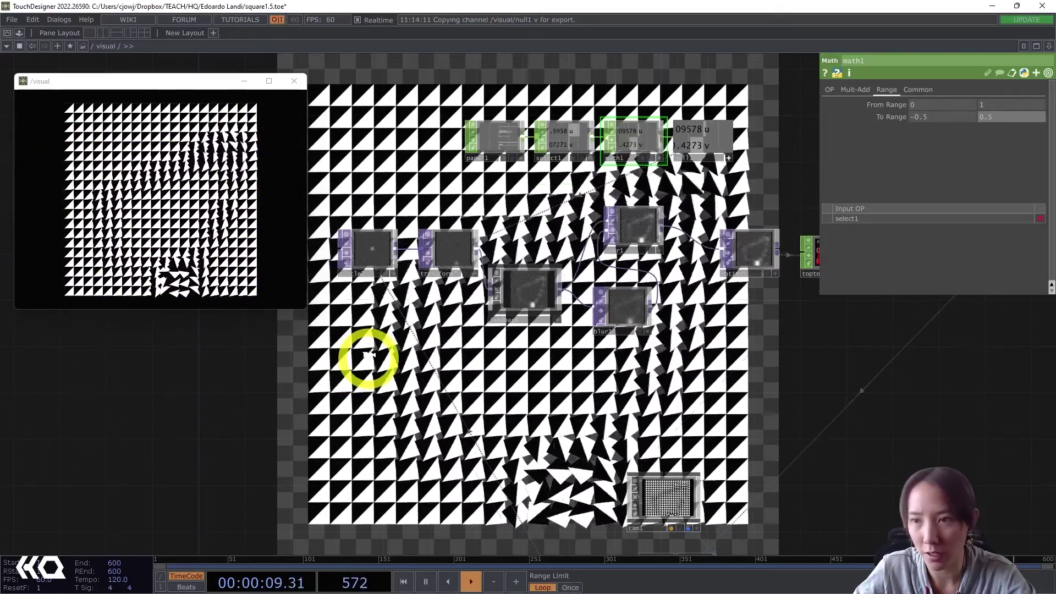
Step: Add a Circle TOP to the network just below render1
scroll(334, 405, down, 5)
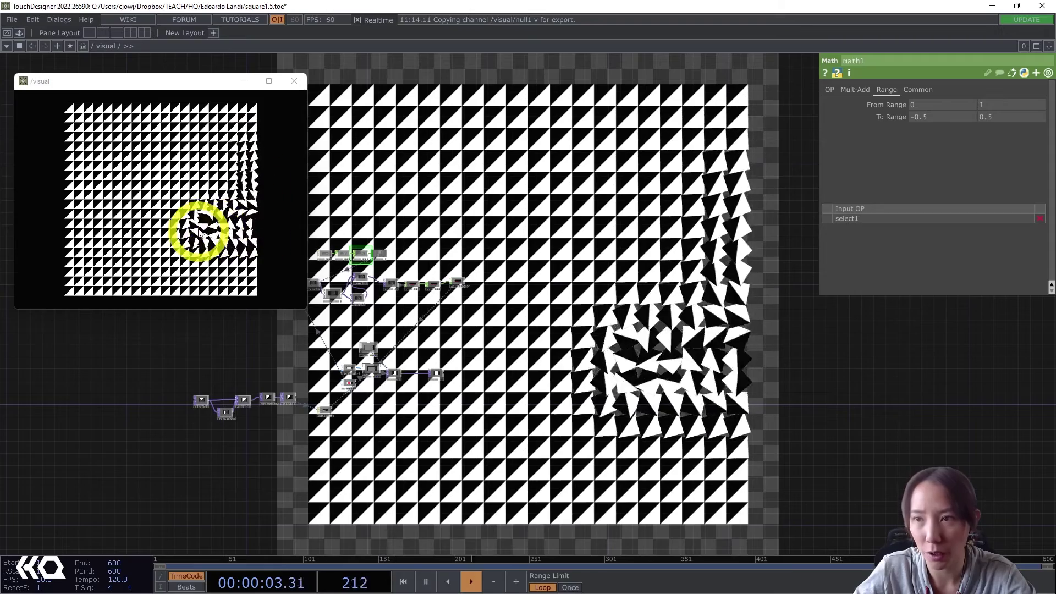
scroll(405, 370, up, 10)
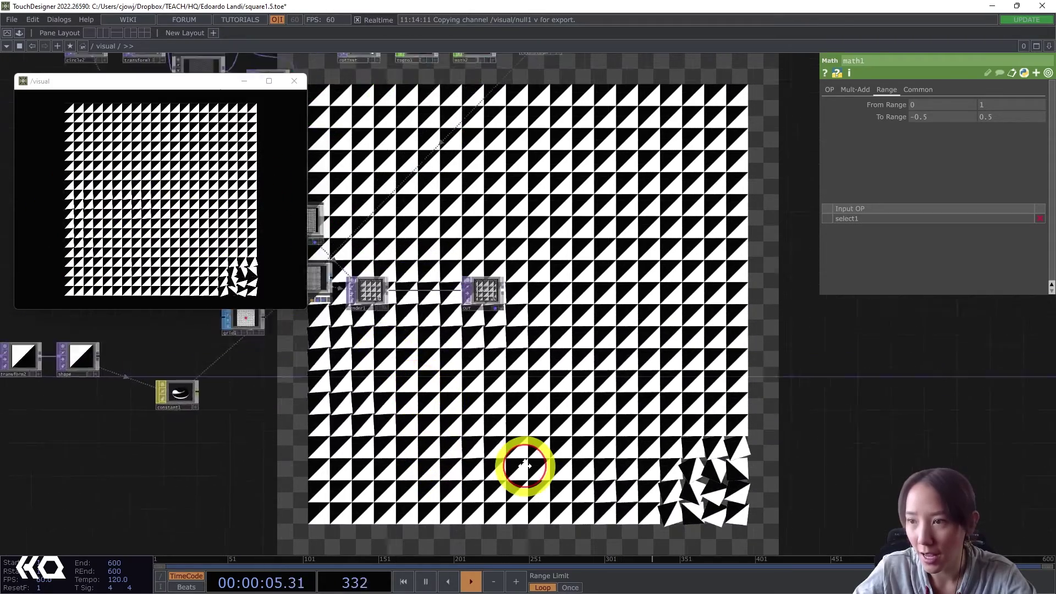
double_click(458, 465)
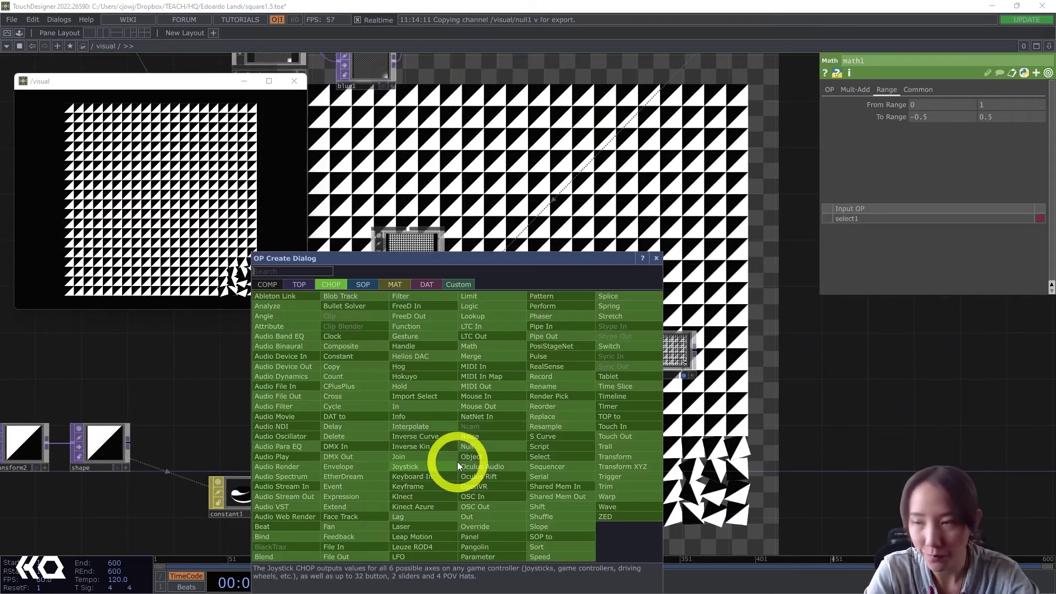
text(circle)
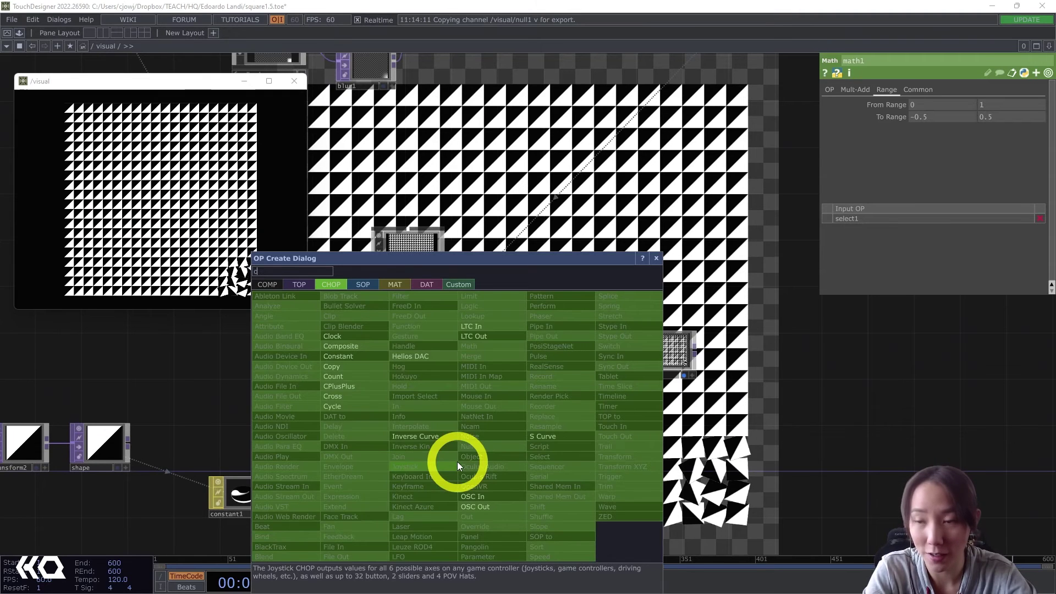
click(299, 284)
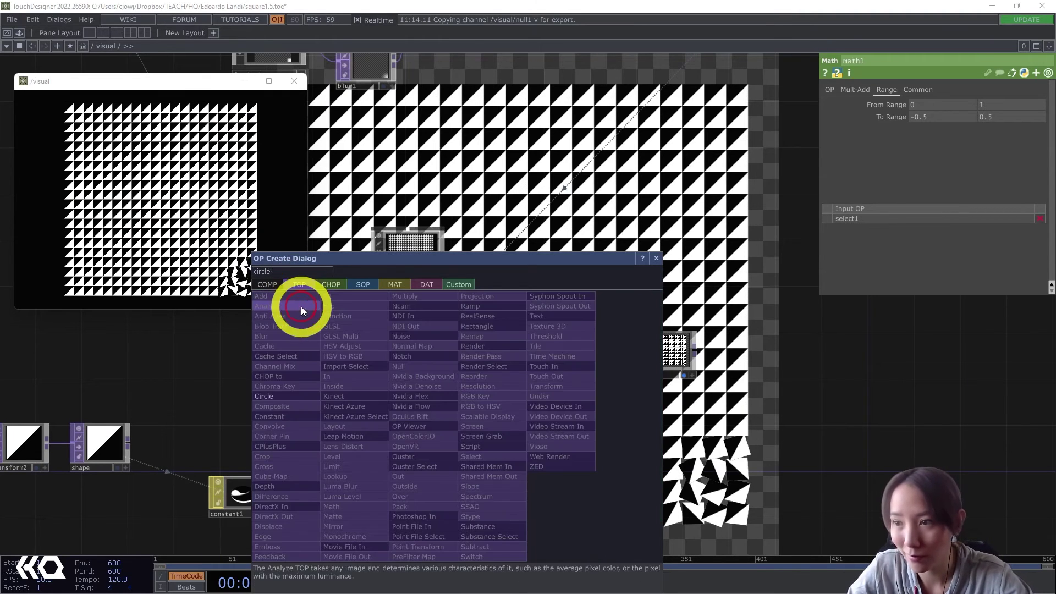
click(262, 396)
click(487, 426)
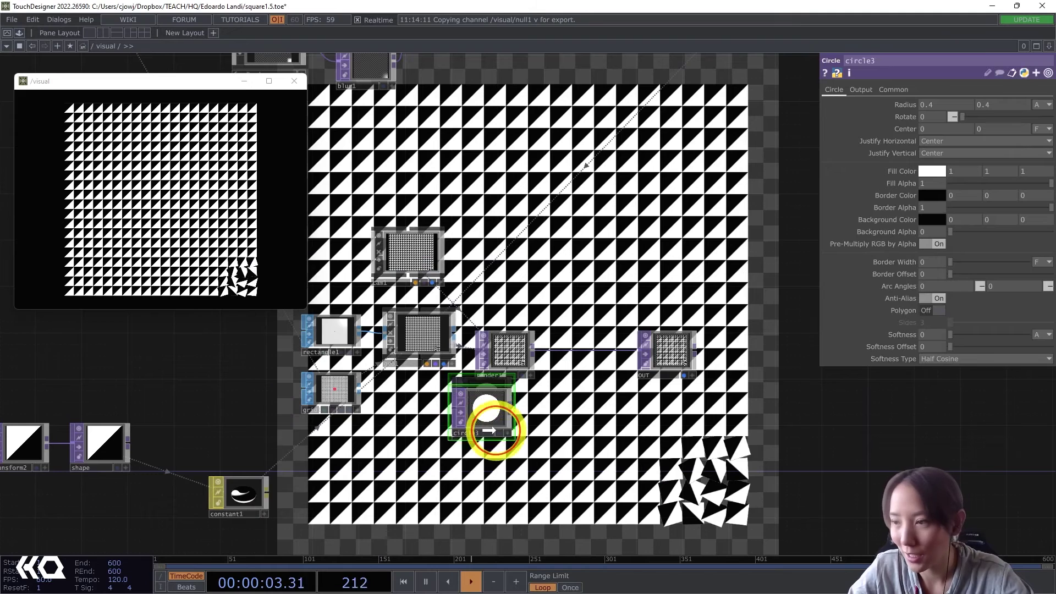
Step: Set both Radius values of circle3 to 0.5 and turn it into a four-sided polygon
click(943, 105)
text(0.)
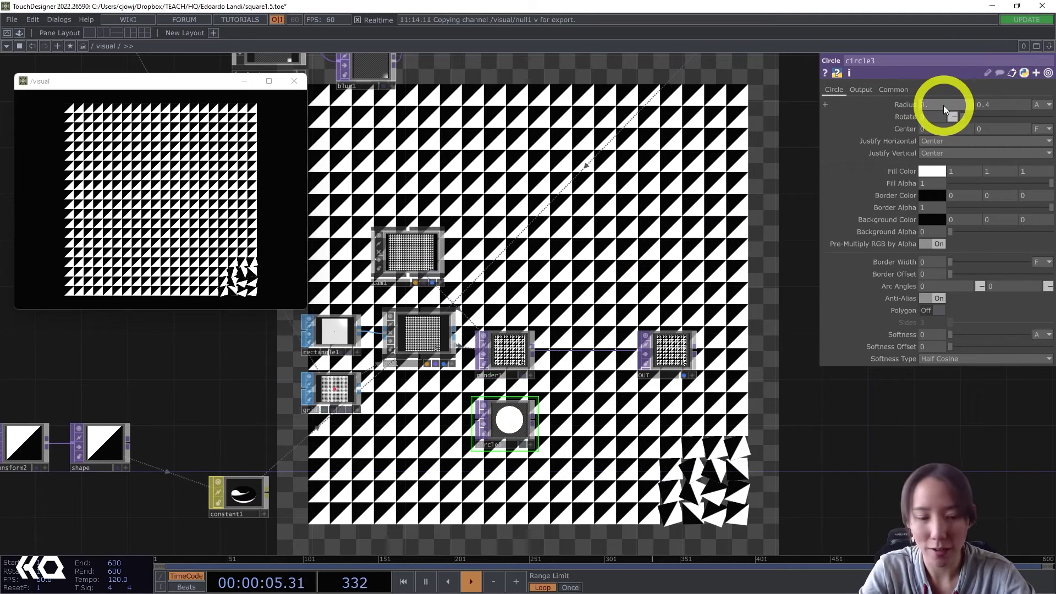
text(5)
click(990, 104)
text(0.5)
key(Return)
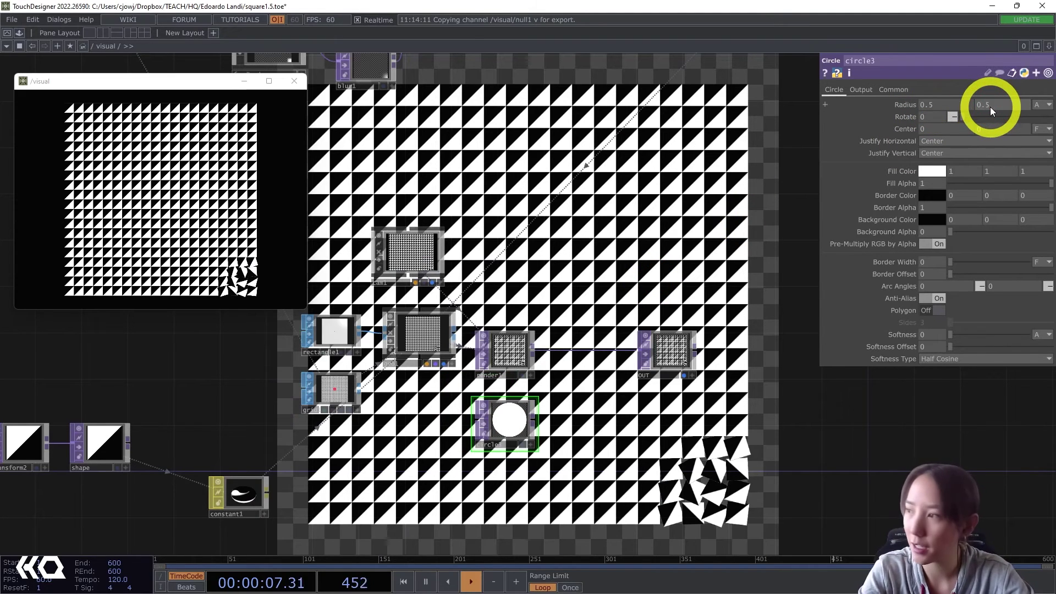
click(930, 311)
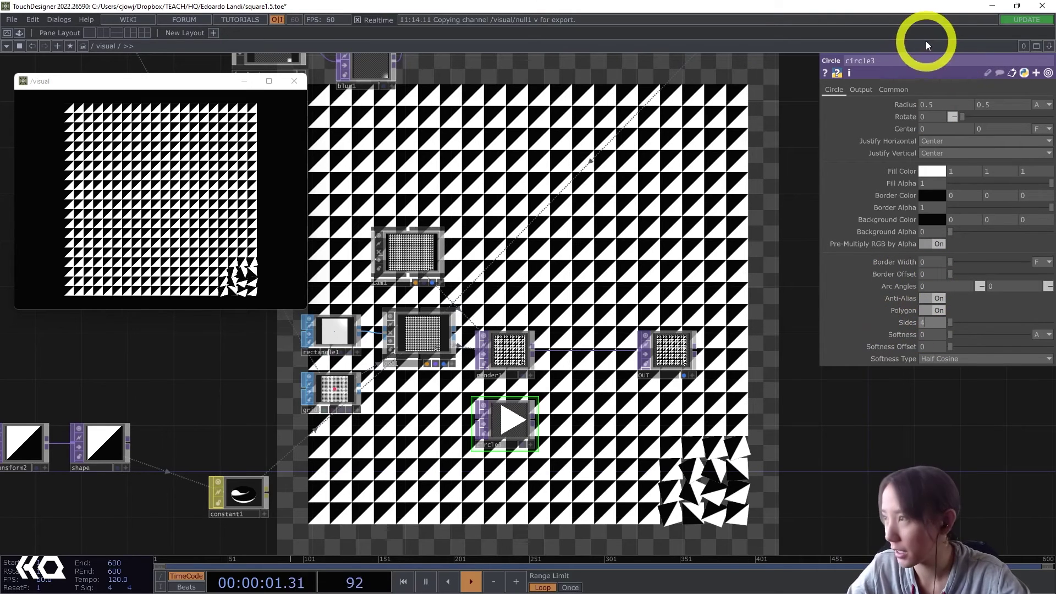
Step: Set circle3's resolution to 1280 by 1280
click(896, 90)
click(886, 117)
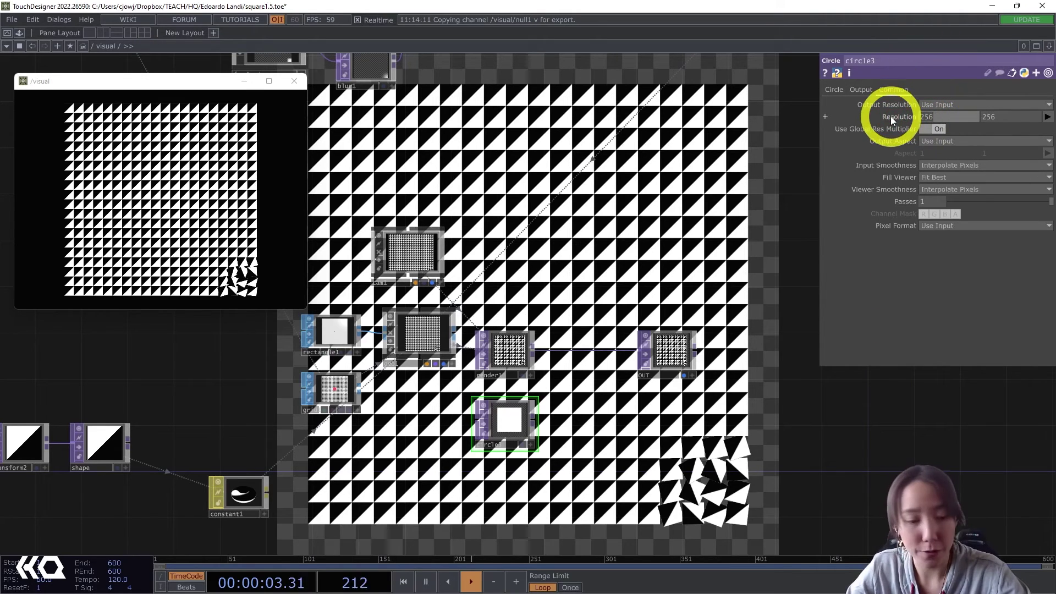
text(1280)
key(Return)
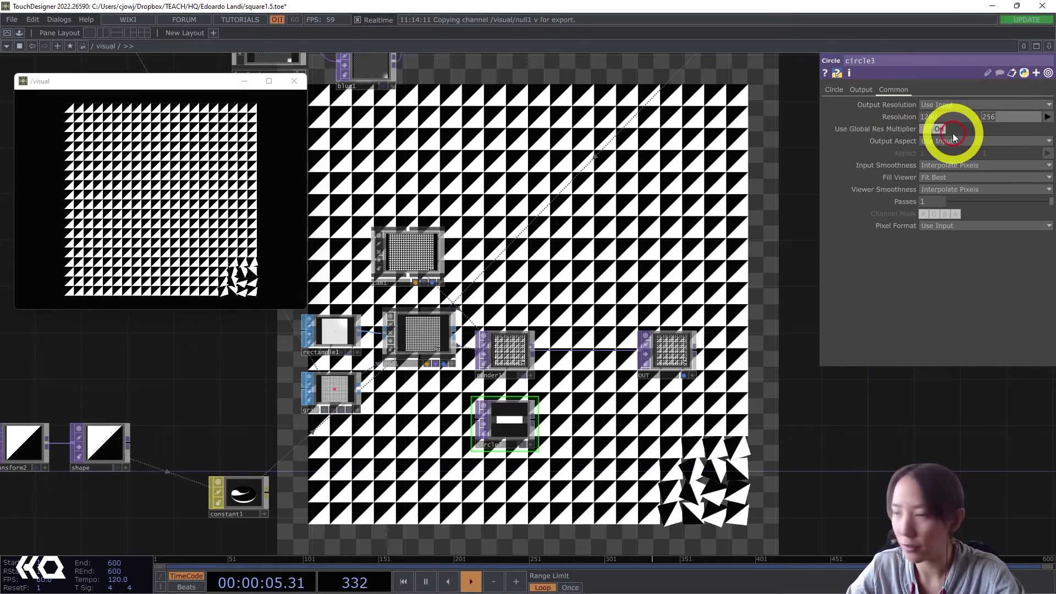
text(1280)
key(Return)
Step: Insert an Inside TOP between render1 and OUT and connect circle3 to its second input
scroll(539, 402, up, 3)
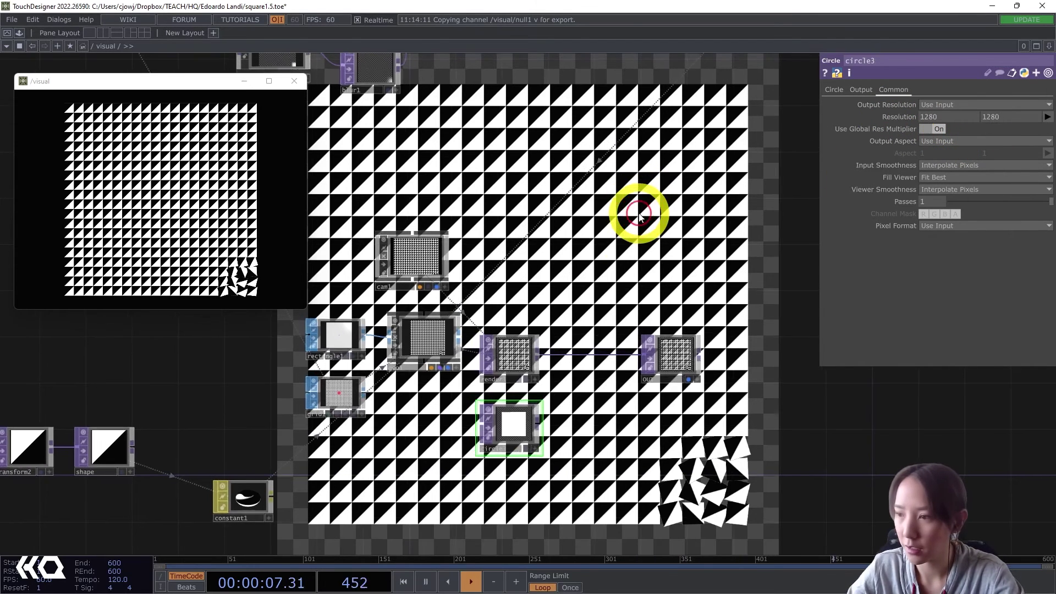
key(Tab)
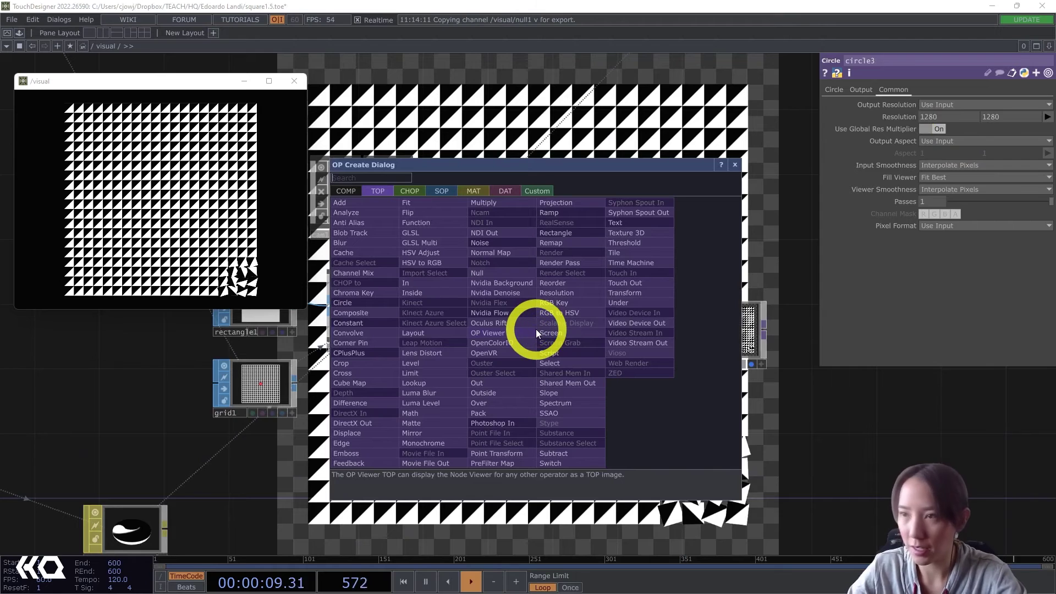
text(ins)
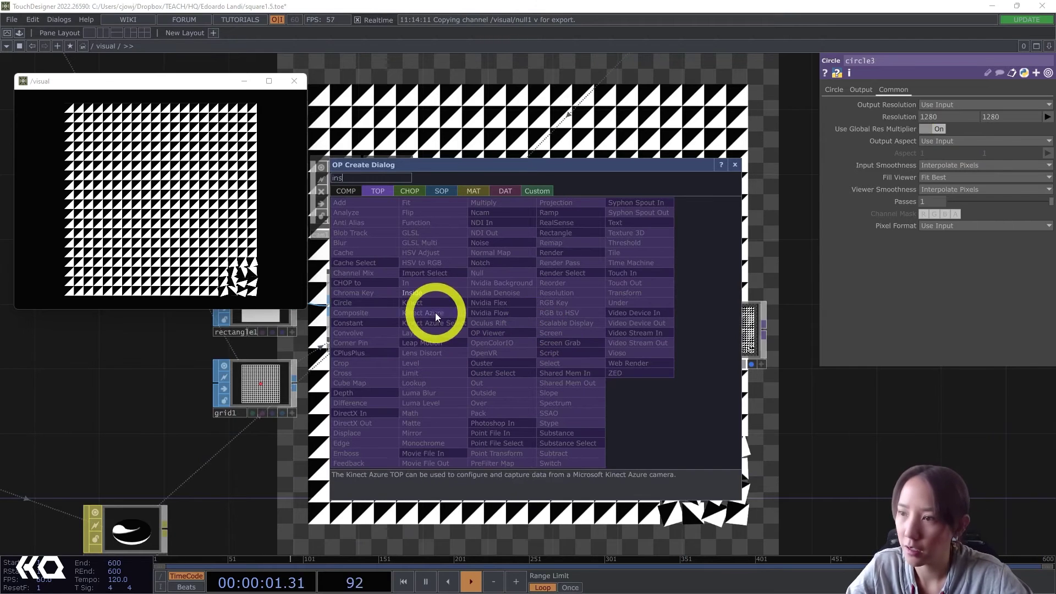
click(414, 292)
click(632, 385)
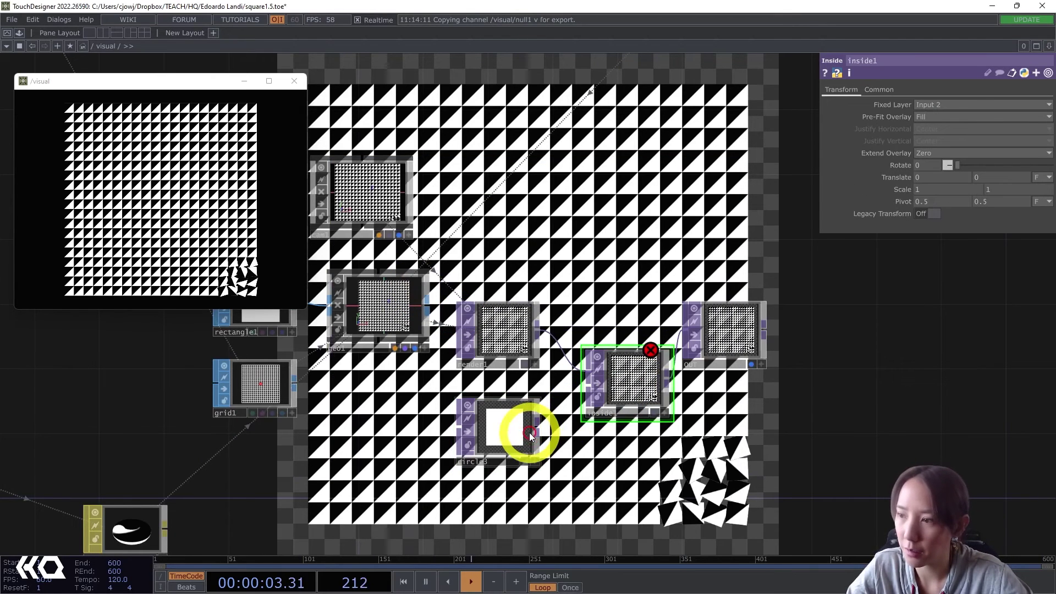
drag(539, 434, 589, 387)
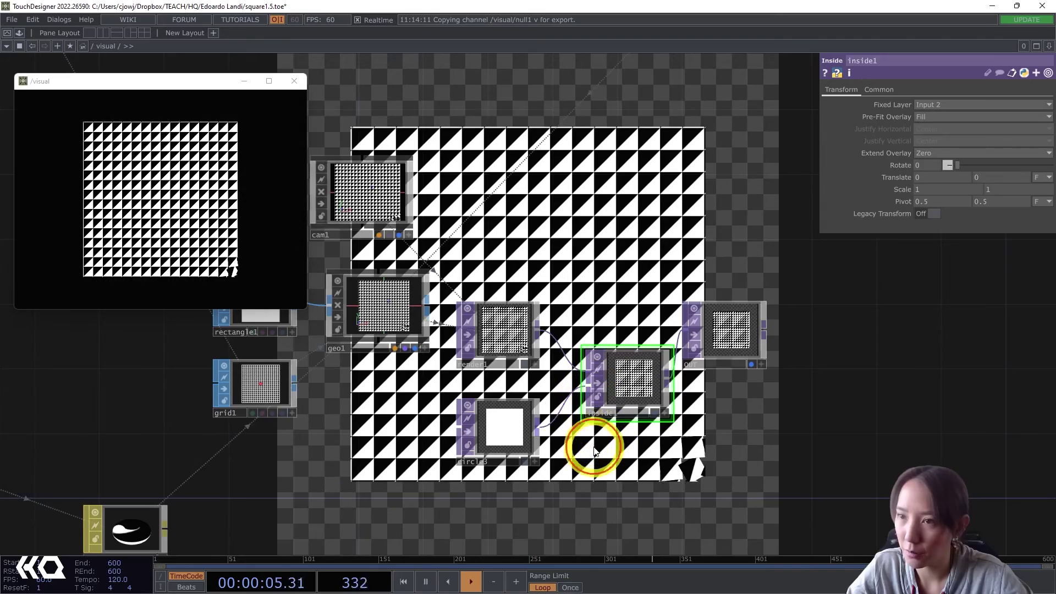
Step: Try the pattern in the /visual window and enlarge circle3 with both Radius values at 0.8
click(243, 246)
mouse_move(244, 245)
mouse_down()
mouse_move(132, 118)
mouse_move(158, 193)
mouse_move(150, 151)
mouse_move(242, 306)
mouse_up()
click(447, 444)
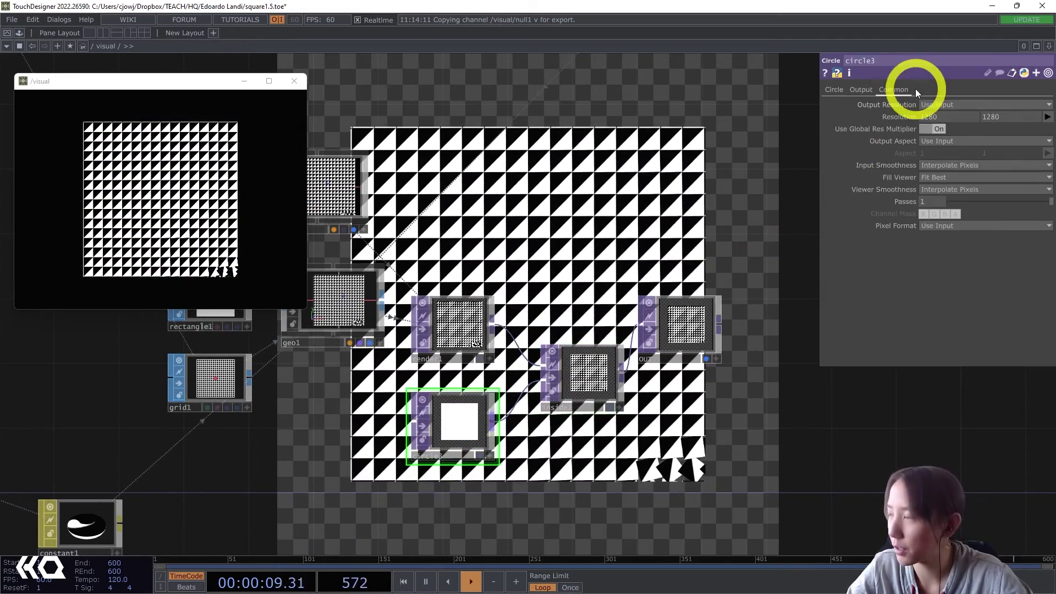
click(844, 92)
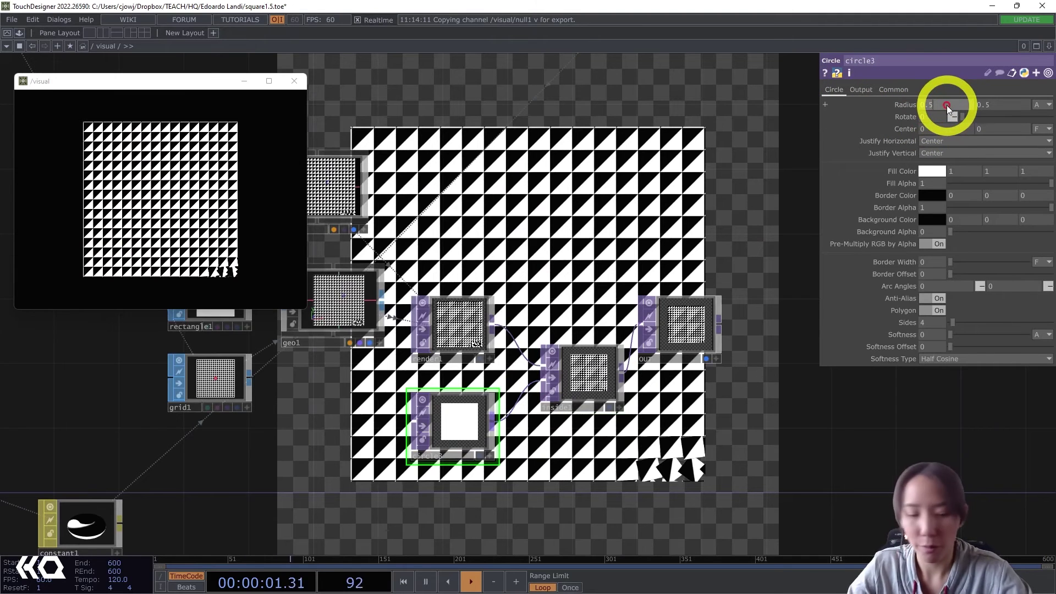
click(946, 105)
text(0.8)
click(1002, 100)
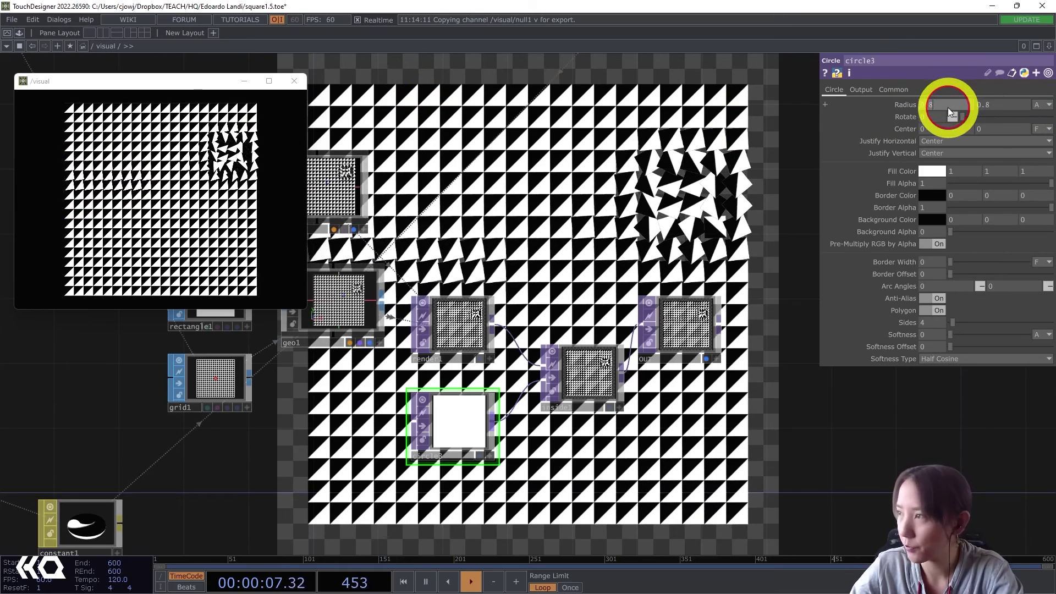
Step: Set both Radius values of circle3 to 0.6
click(999, 106)
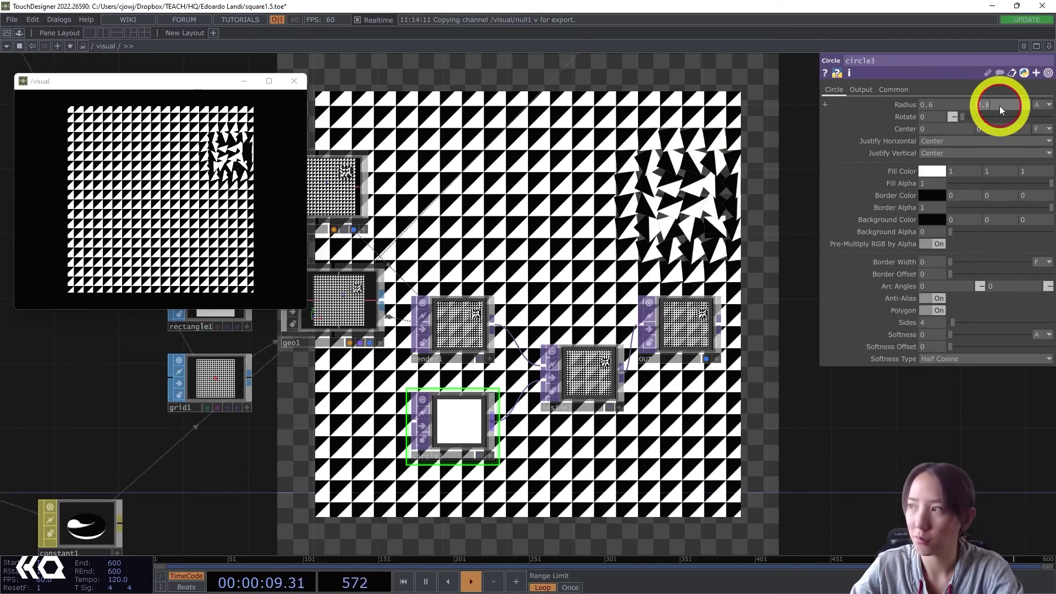
text(0.6)
key(Return)
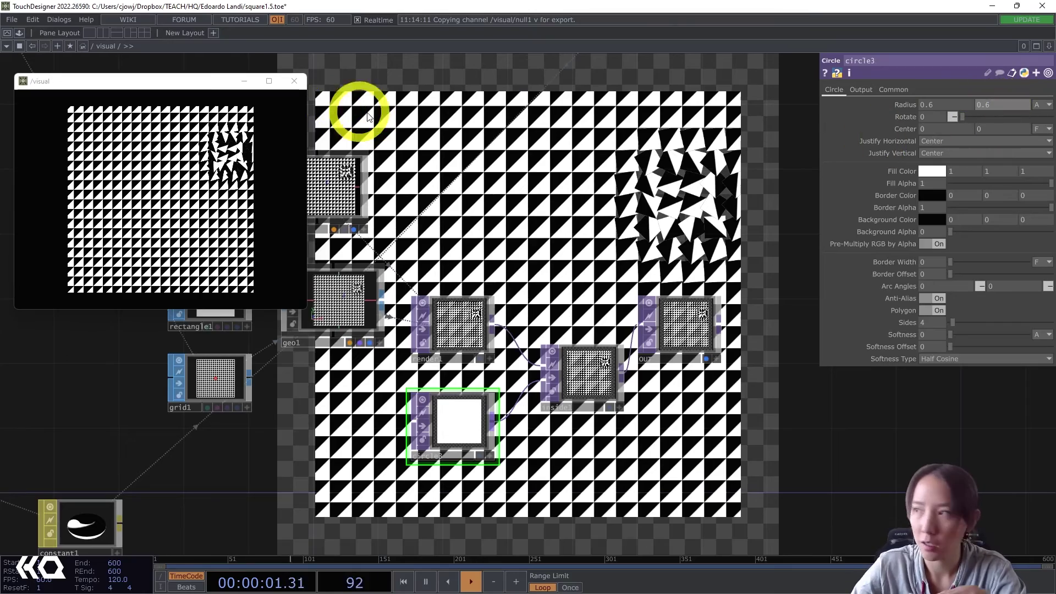
click(249, 158)
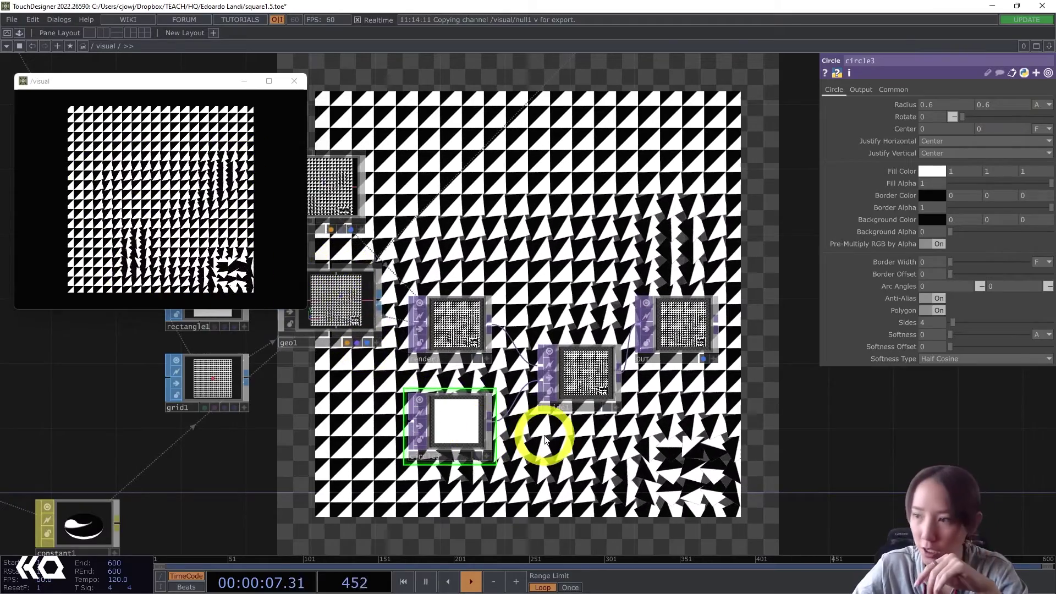
Step: Make room after inside1 and insert a Transform TOP between it and OUT
drag(628, 413, 507, 417)
drag(567, 303, 663, 335)
scroll(524, 380, up, 4)
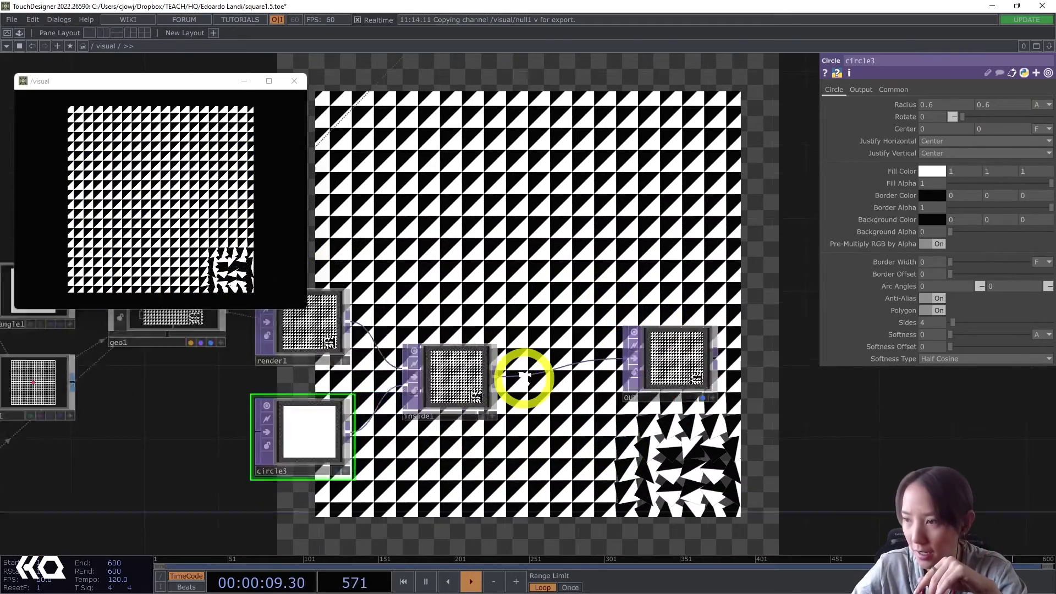
right_click(535, 373)
click(544, 364)
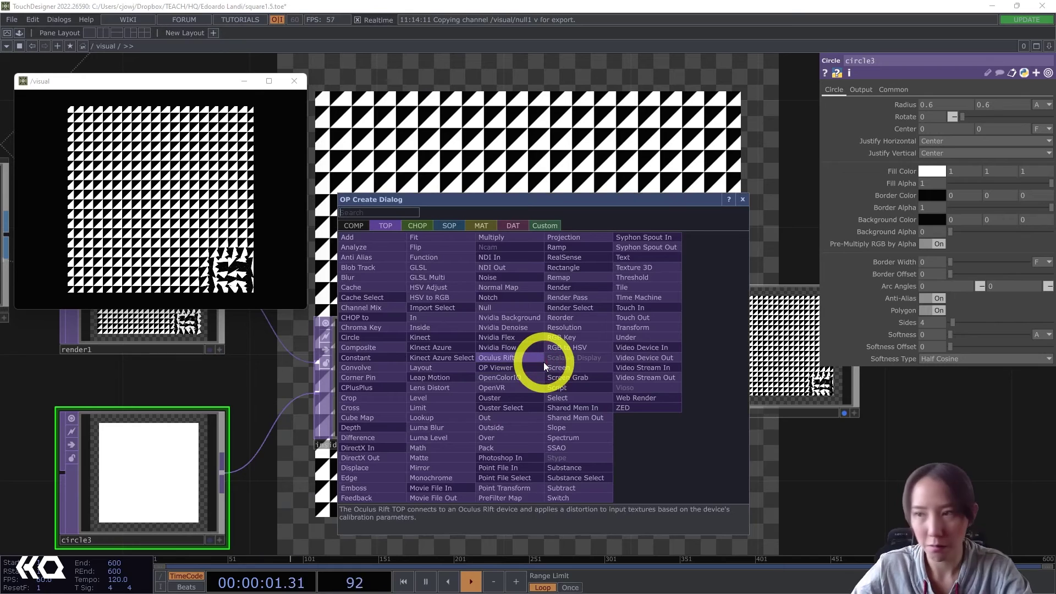
text(tran)
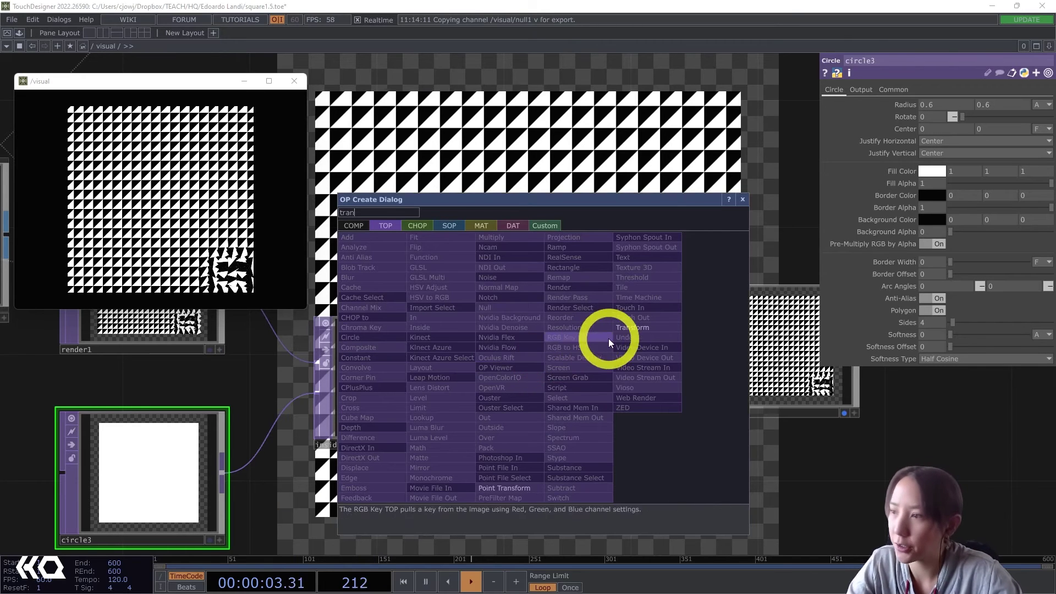
click(651, 326)
drag(551, 382, 622, 372)
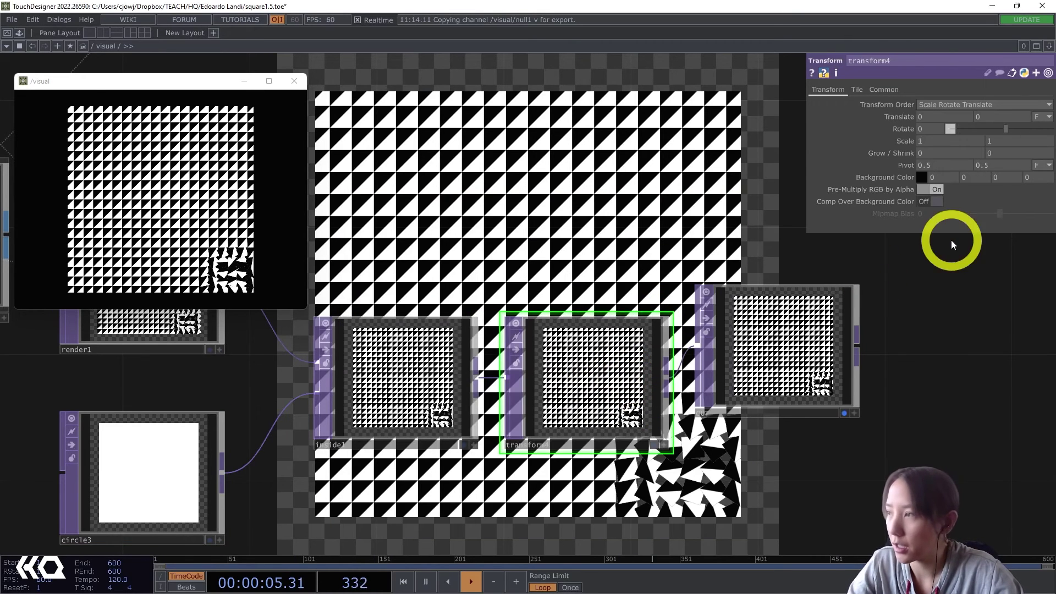
Step: Enable Comp Over Background Color on transform4 and set the background alpha to 1
click(934, 200)
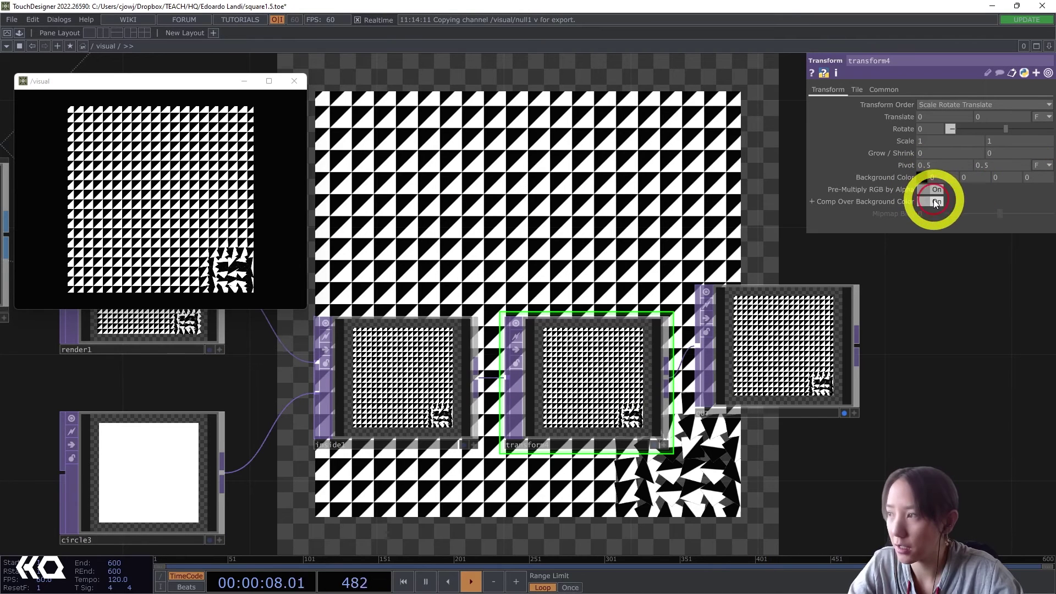
click(994, 192)
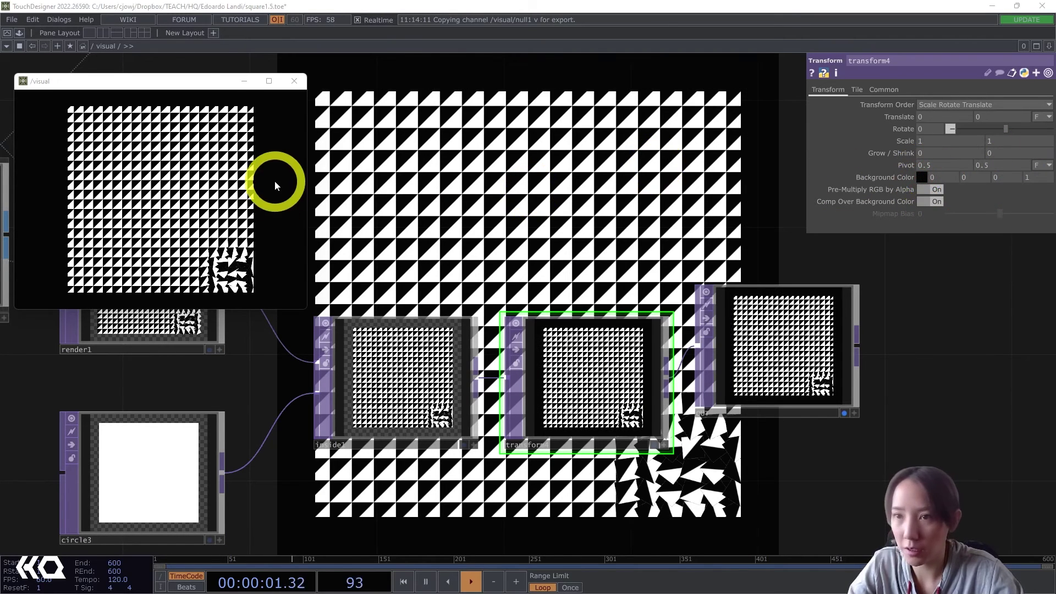
Step: Set the background color of transform4 to white
drag(0, 154, 218, 113)
click(373, 157)
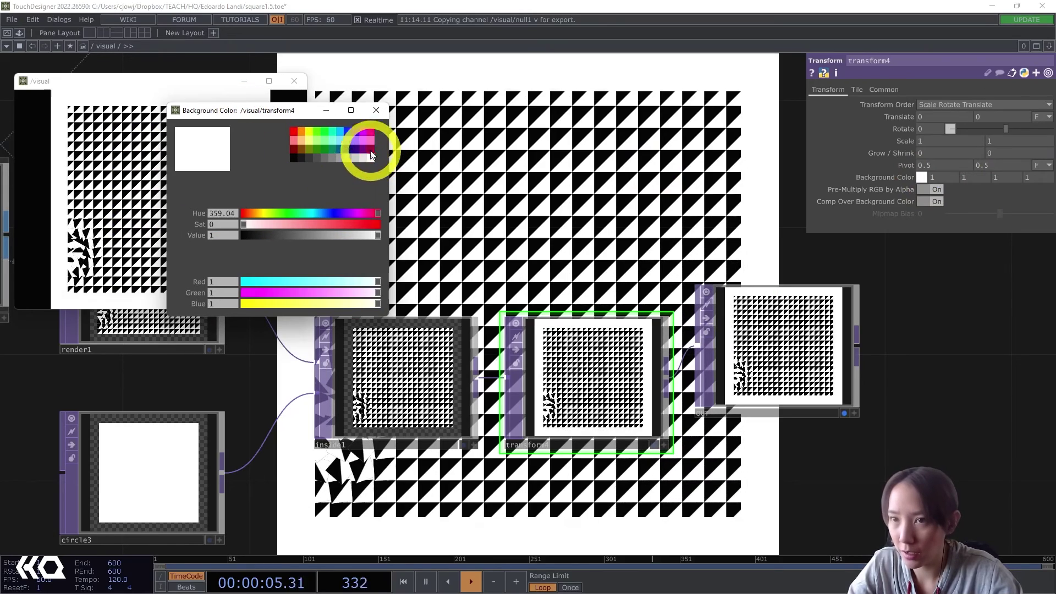
click(378, 111)
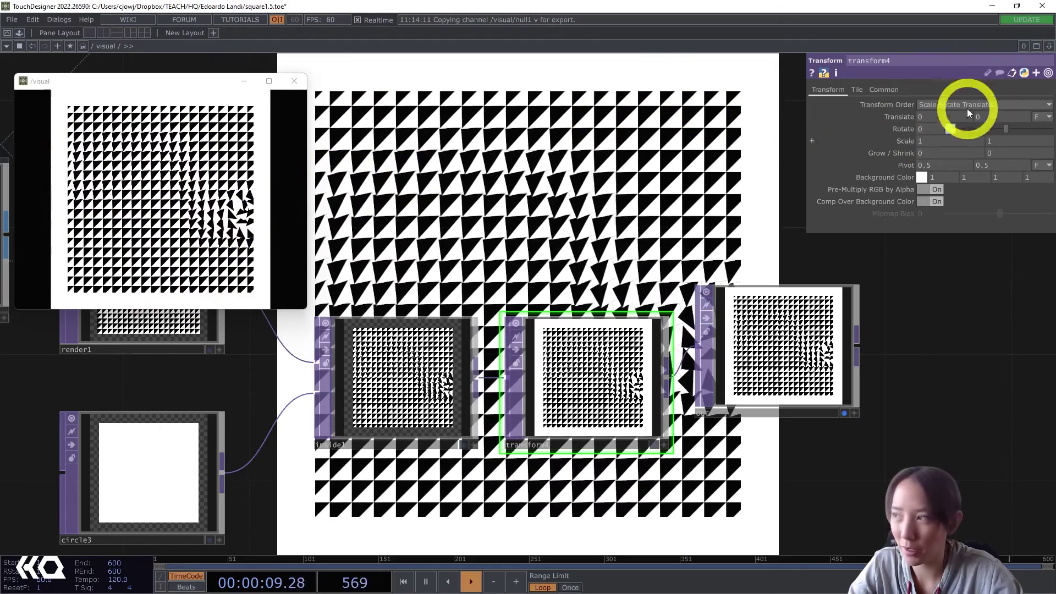
Step: Return the background color of transform4 to black
click(921, 177)
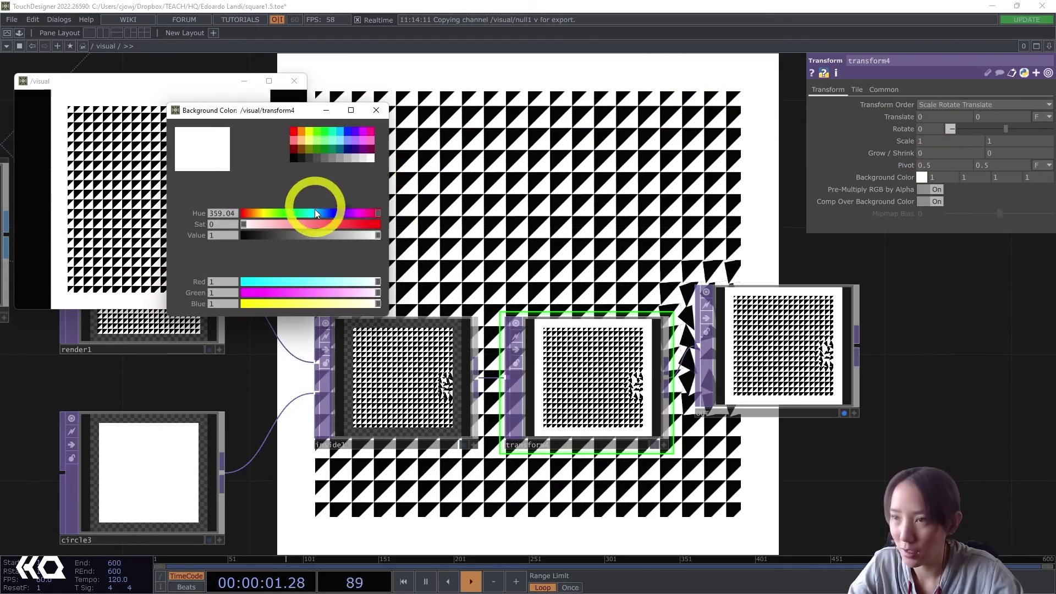
click(291, 159)
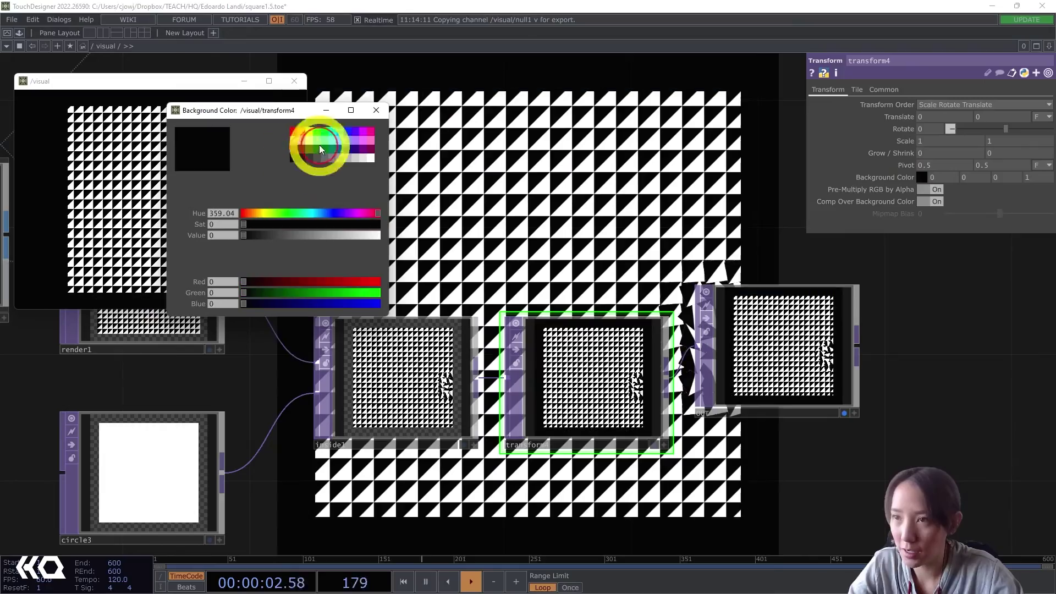
click(377, 110)
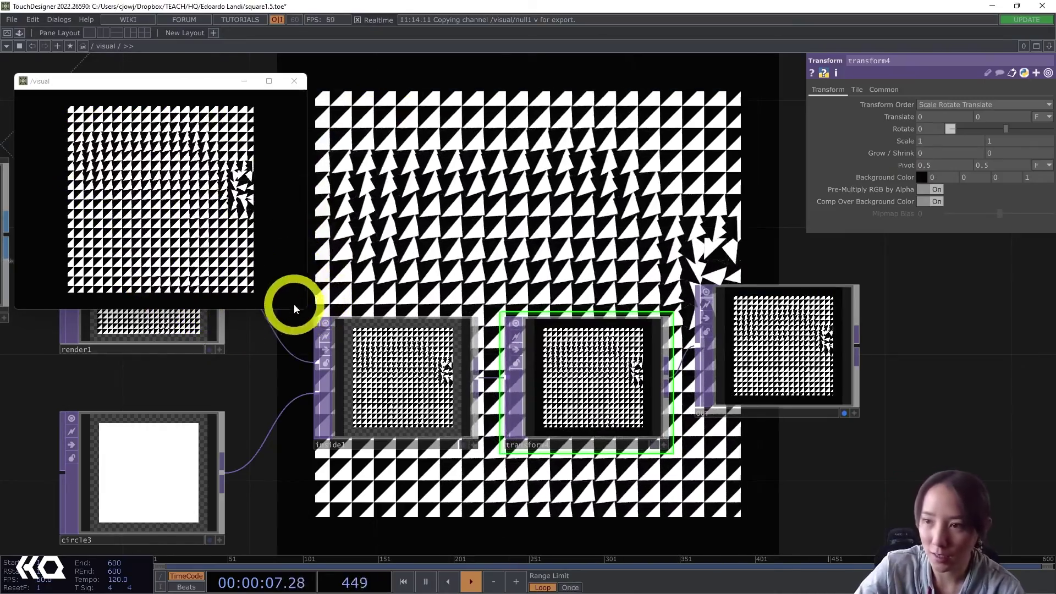
Step: Enlarge the /visual window, run the trails across the pattern and move the window off the network's render nodes
drag(305, 311, 644, 561)
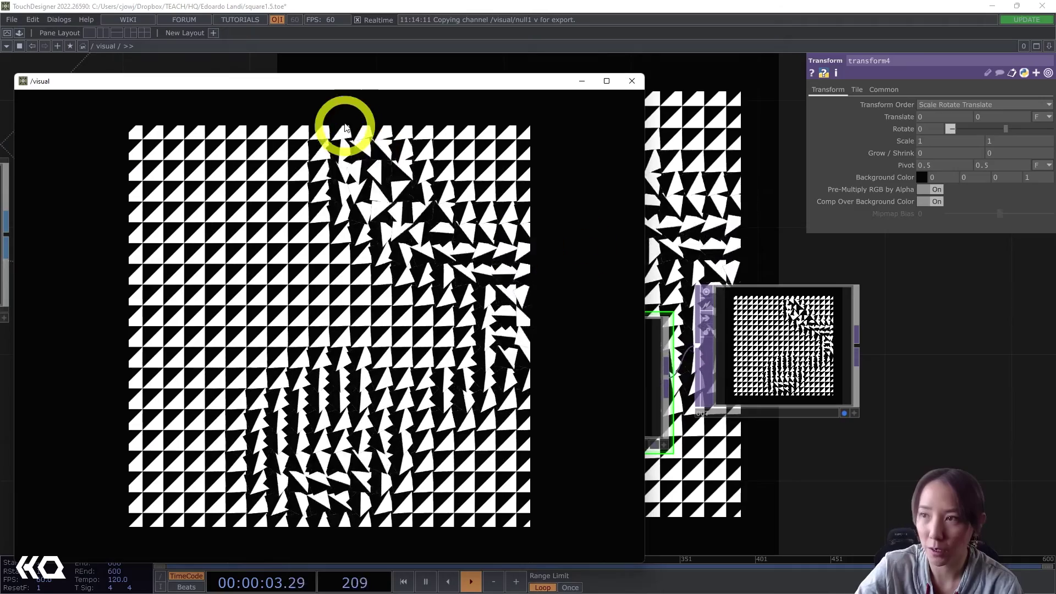
drag(281, 86, 622, 104)
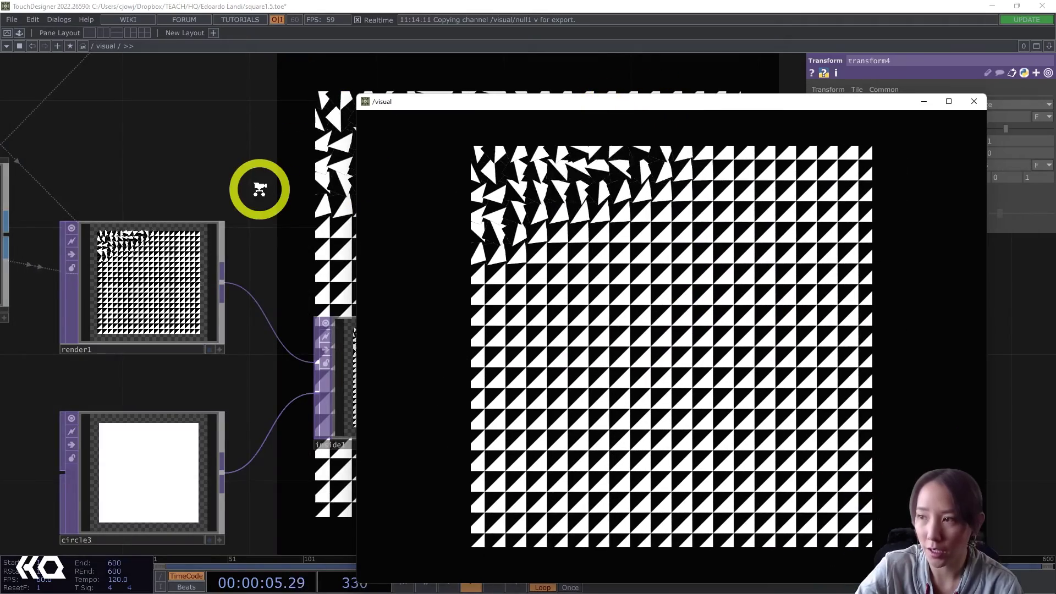
Step: Select grid1 in the network and shrink the /visual window so it no longer covers the grid parameters
scroll(259, 189, down, 5)
drag(141, 219, 203, 272)
click(172, 290)
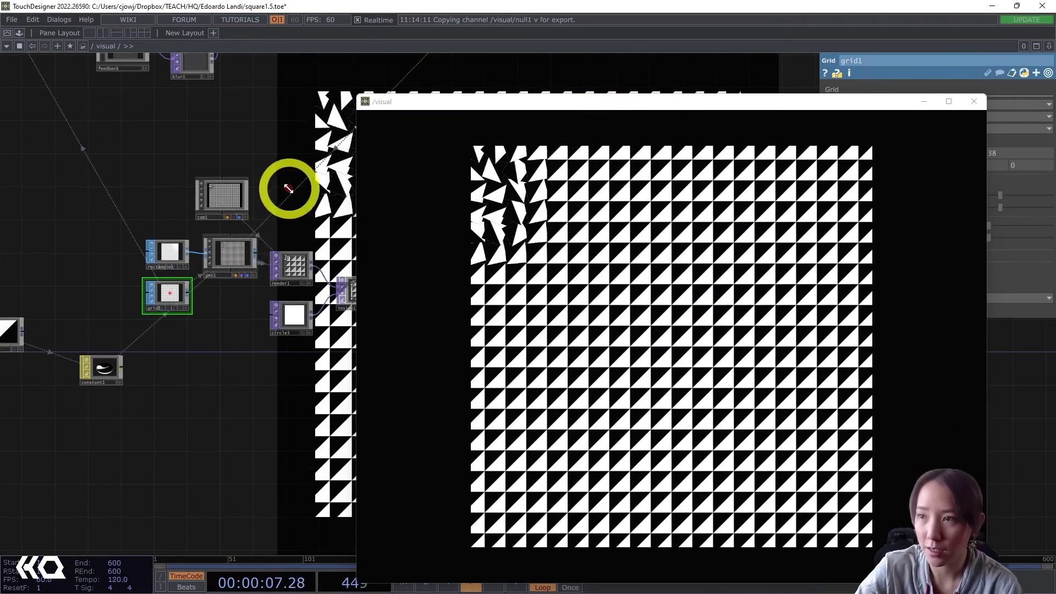
drag(358, 102, 638, 307)
drag(790, 315, 577, 288)
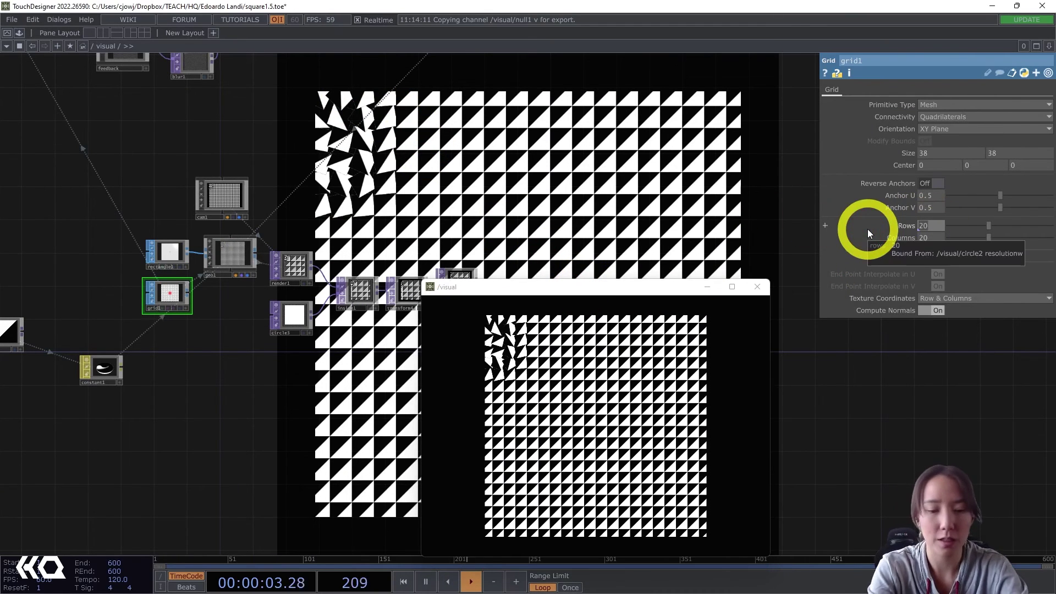
Step: Try the pattern with both Rows and Columns of grid1 set to 10
text(10)
key(Return)
drag(929, 236, 890, 242)
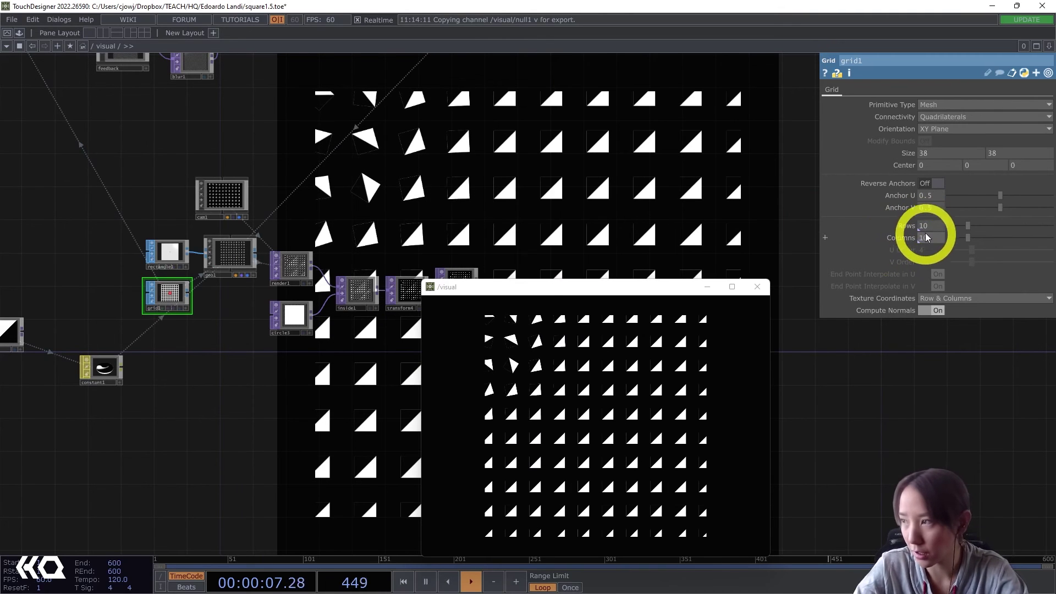
Step: Set both Rows and Columns of grid1 to 25, after trying 5 columns with the 25 rows
text(25)
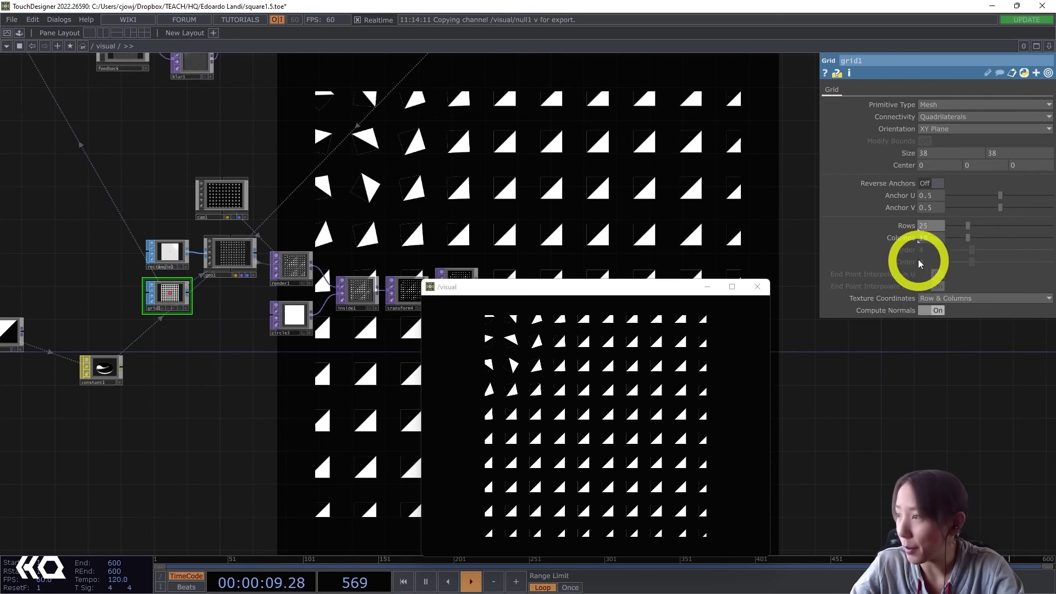
drag(932, 237, 720, 210)
text(5)
key(Return)
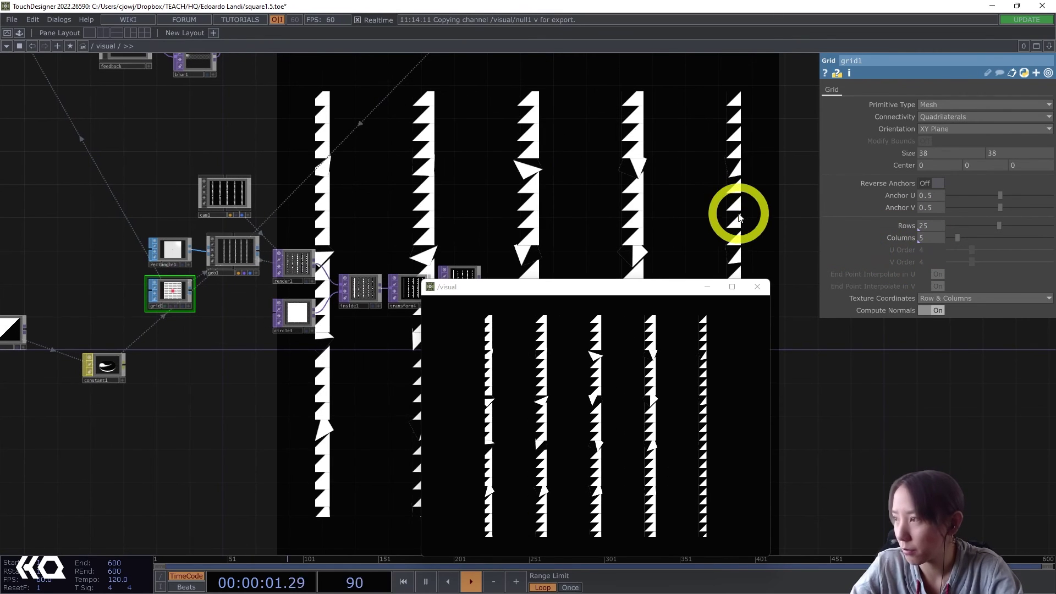
click(692, 180)
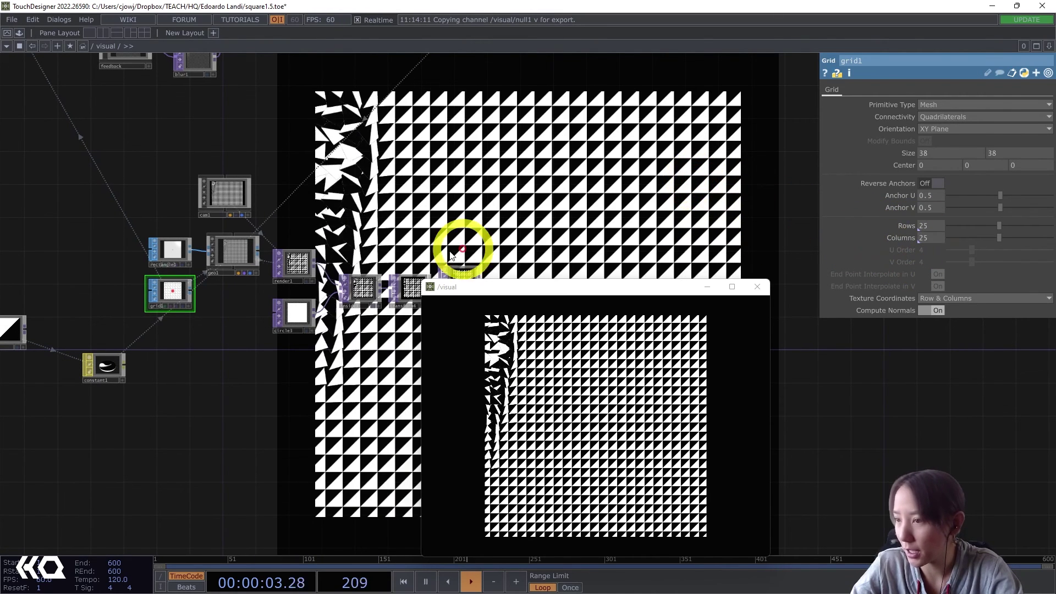
Step: Try smaller rectangles by setting both Size values of rectangle1 to 1
click(171, 247)
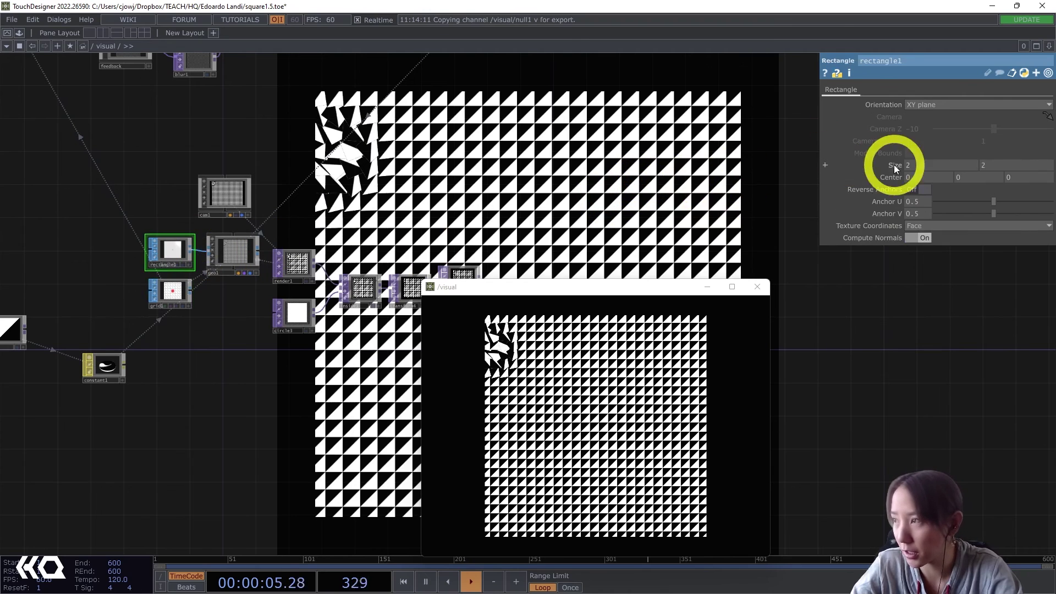
click(985, 169)
text(1)
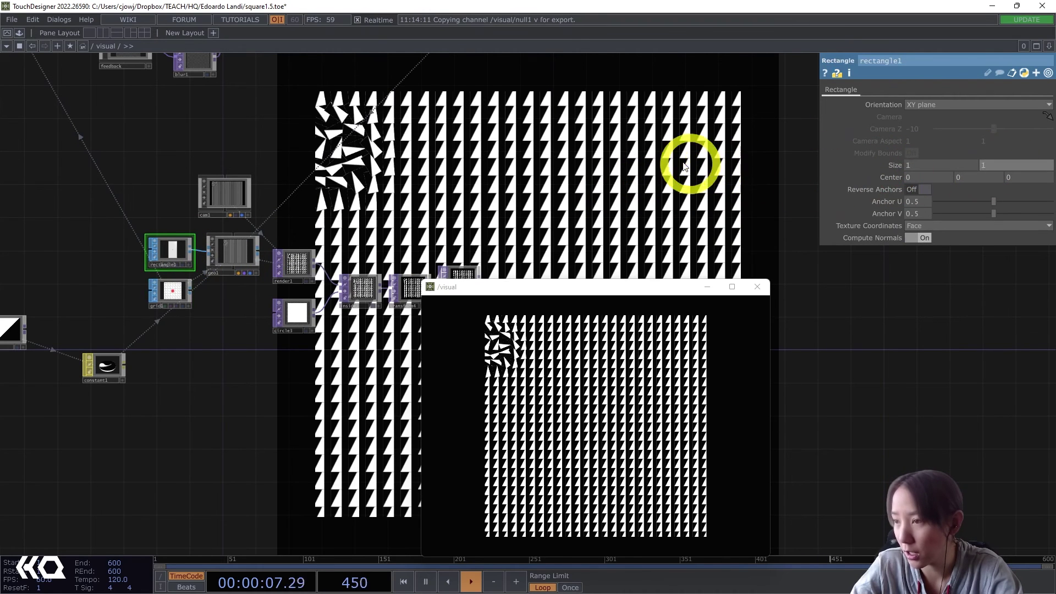
click(710, 178)
Step: Set the Size of rectangle1 to 2 and 2.5, and run the trails across the pattern in the /visual window
drag(916, 167, 877, 169)
text(2)
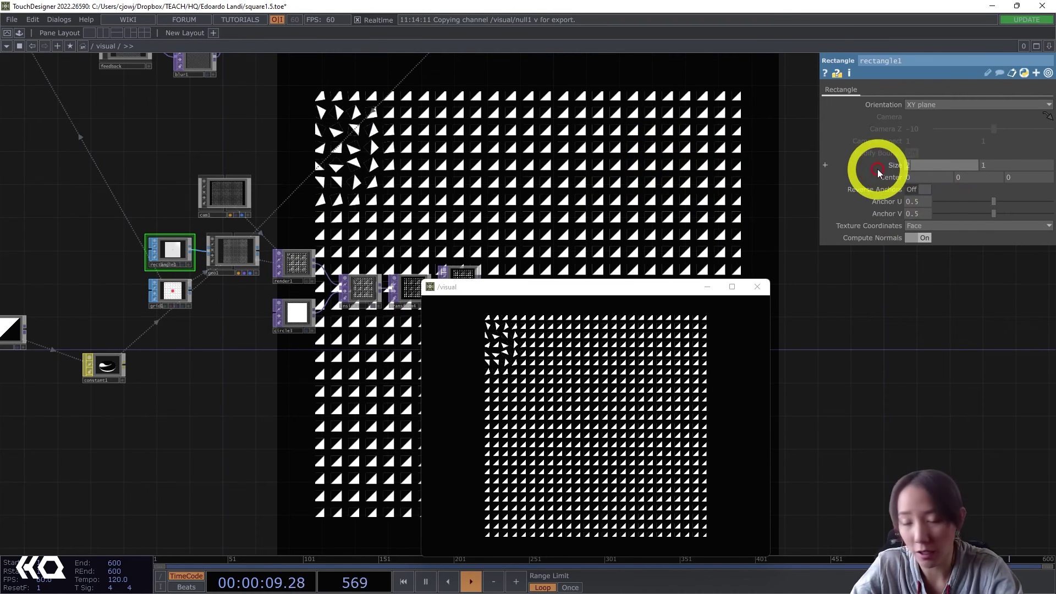
drag(993, 164, 930, 170)
text(2)
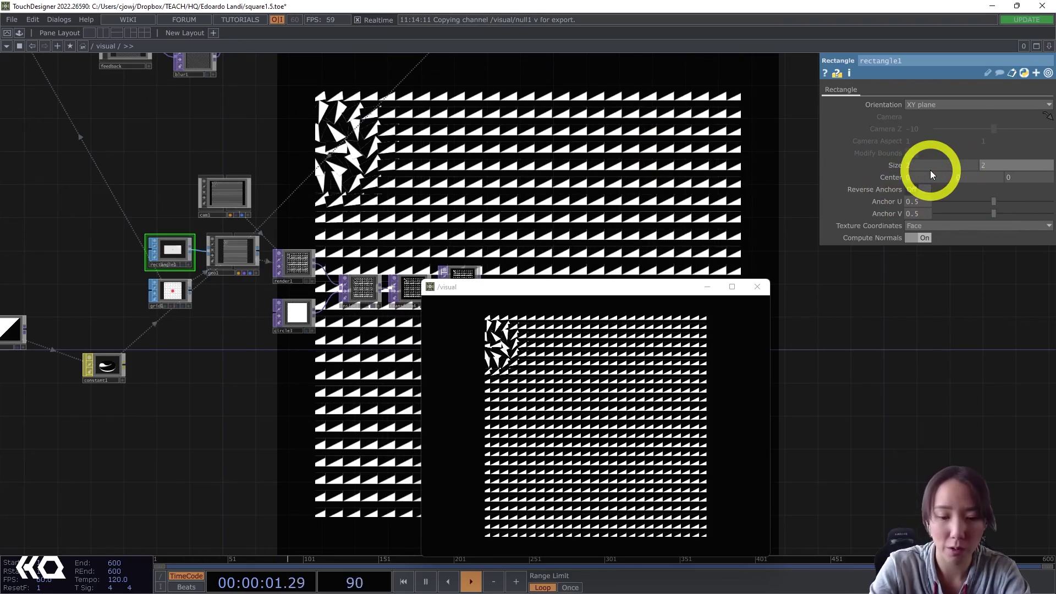
text(.5)
key(Return)
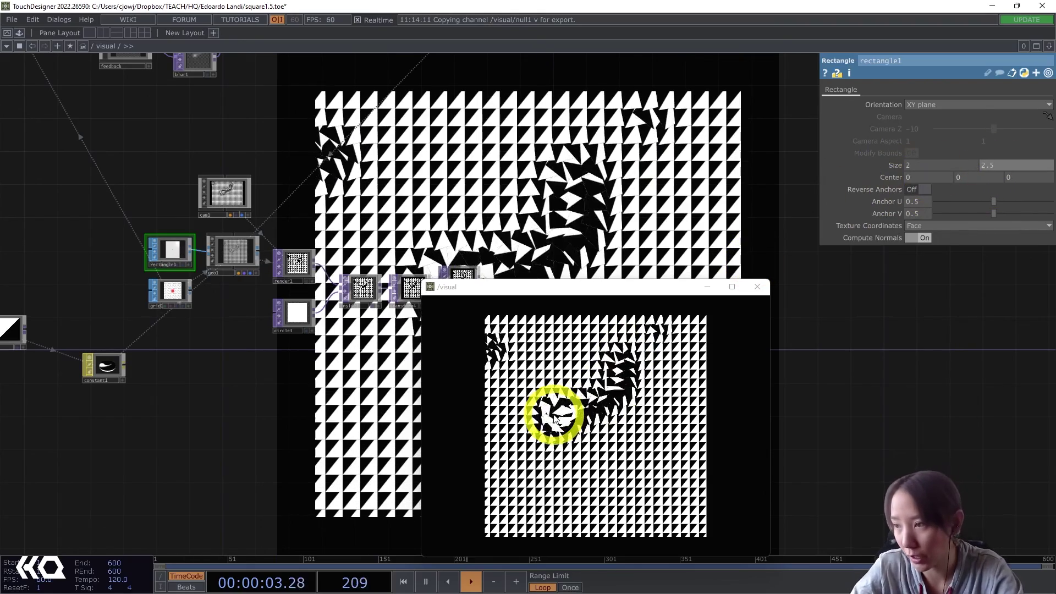
mouse_move(554, 418)
mouse_down()
mouse_move(608, 472)
mouse_move(601, 342)
mouse_move(444, 414)
mouse_move(702, 477)
mouse_up()
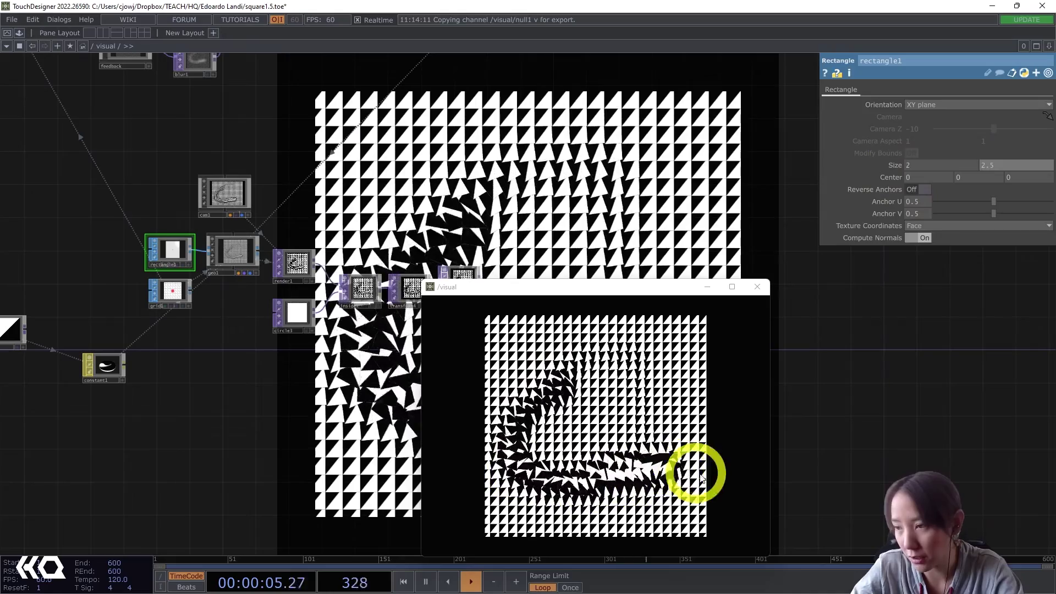